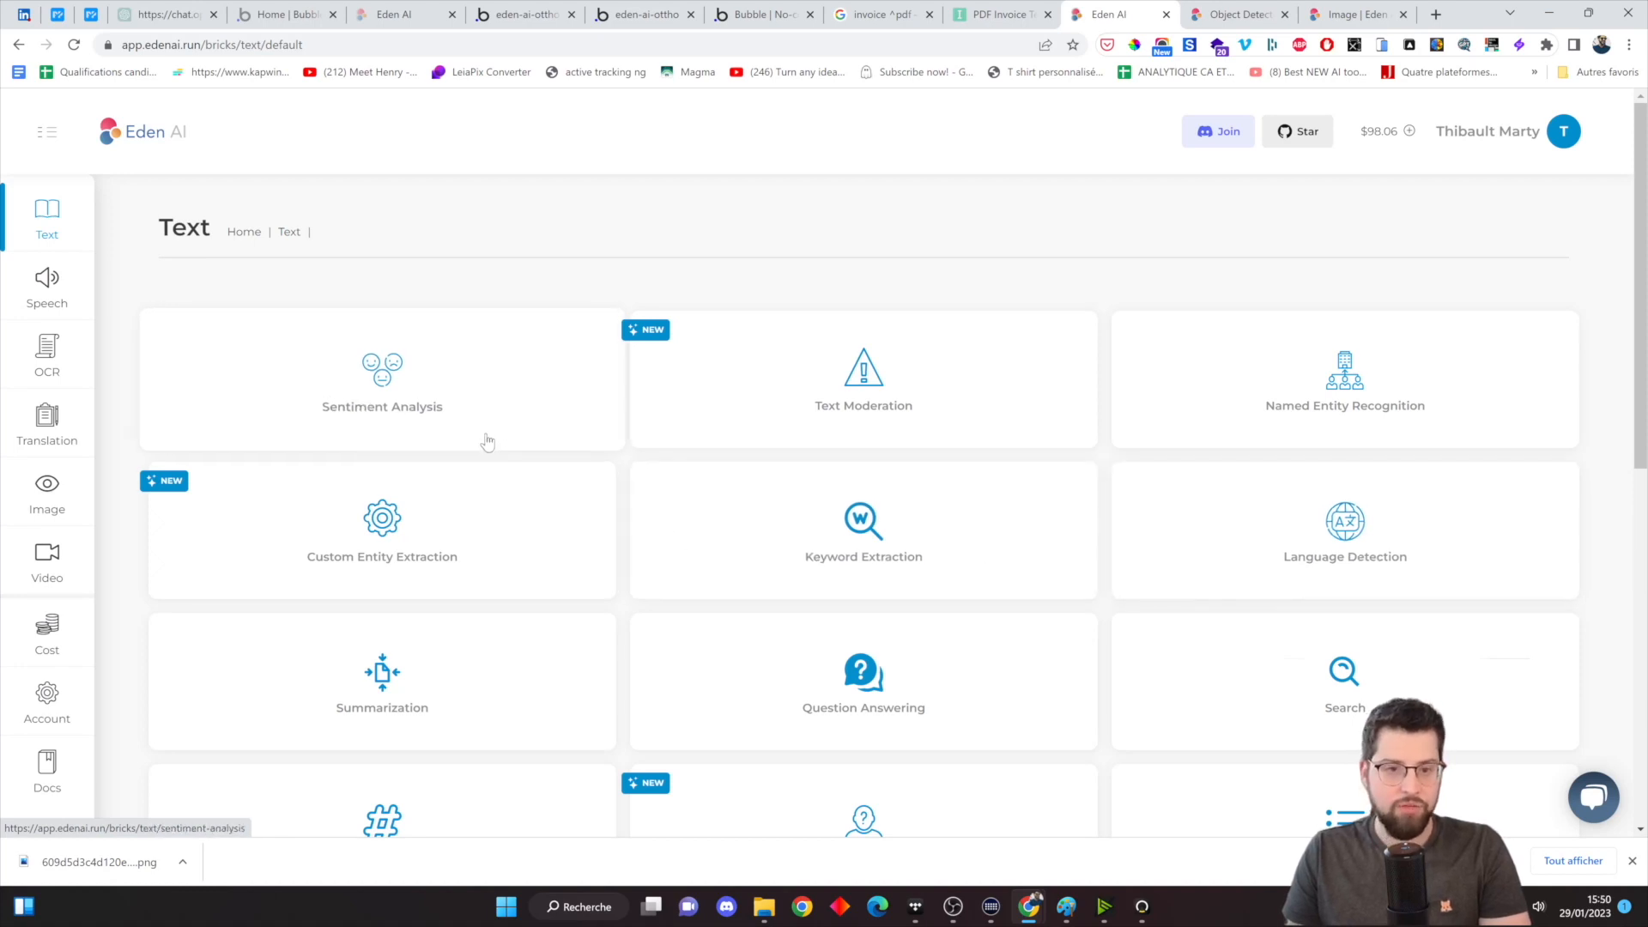
# - Open the Sentiment Analysis API page and examine the provider pricing, highlighting the cost per 1000000 characters heading
pyautogui.click(440, 394)
pyautogui.scroll(-2, 512, 487)
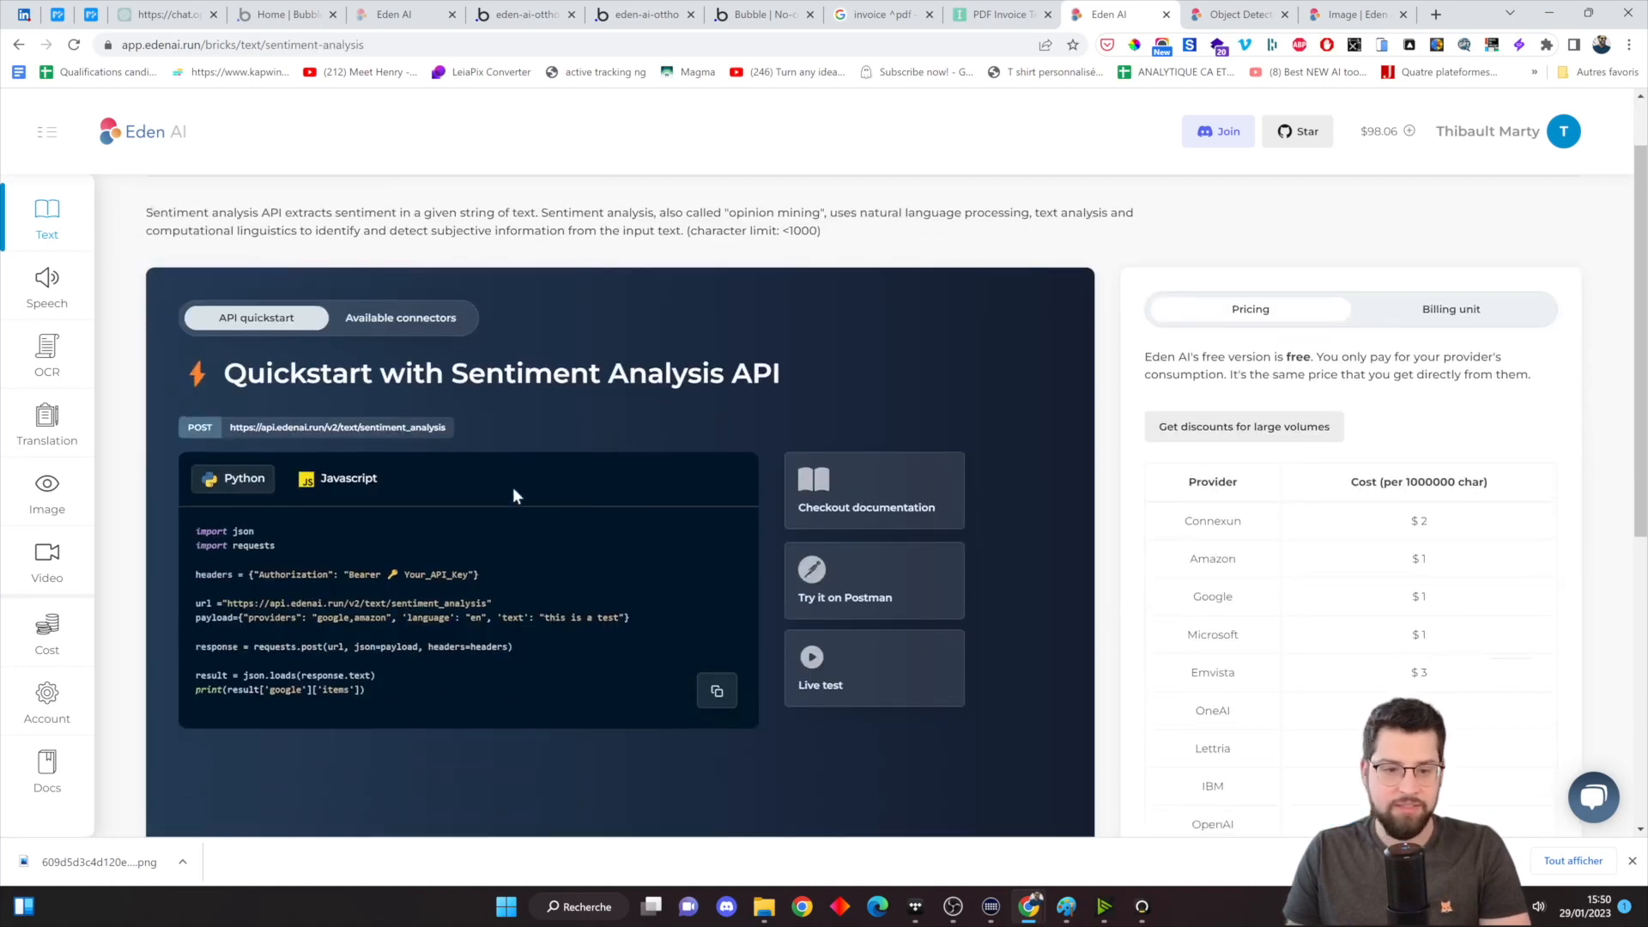
pyautogui.scroll(-1, 546, 500)
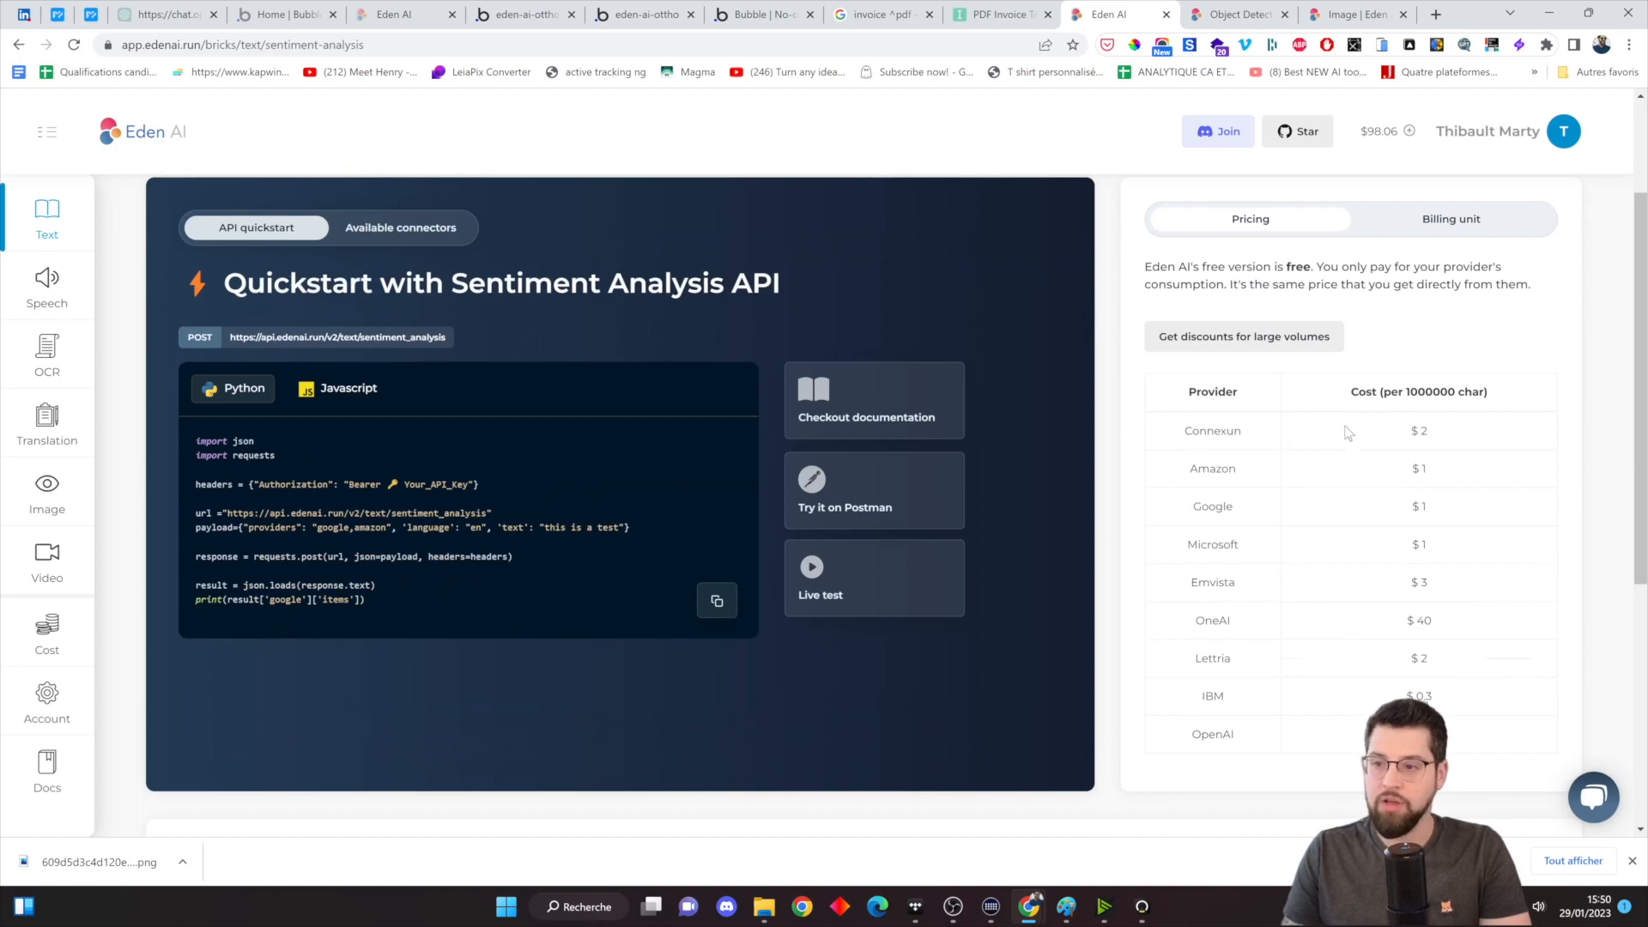
pyautogui.moveTo(1360, 393); pyautogui.dragTo(1515, 400)
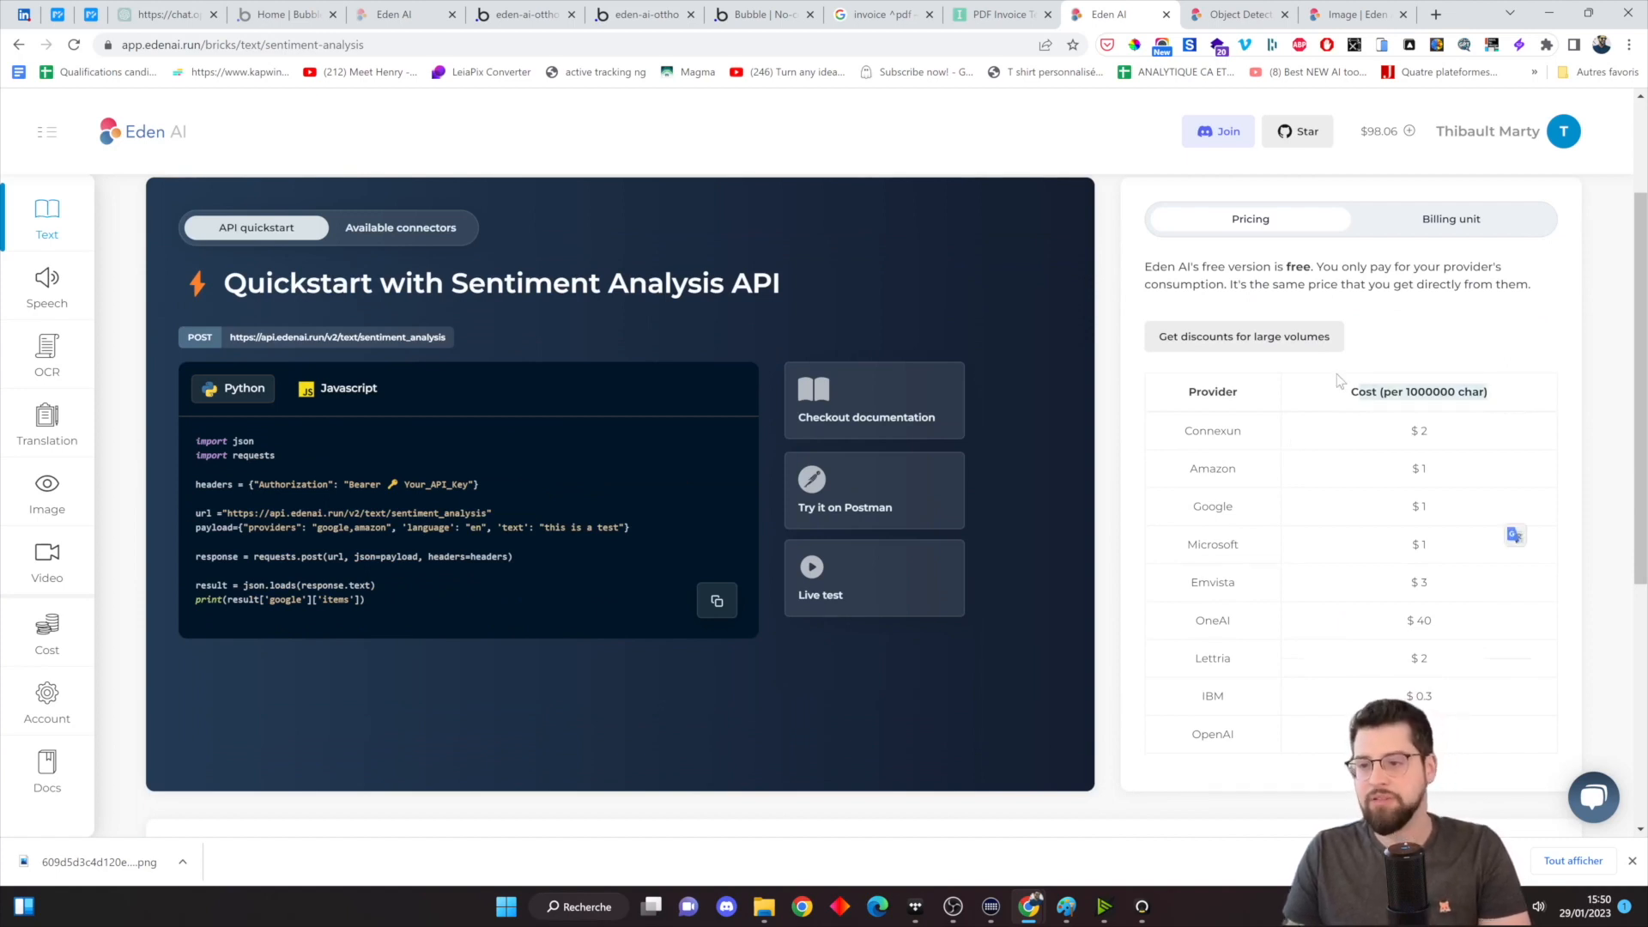
# - Examine the Python quickstart code, highlighting the authorization header that holds the API key placeholder
pyautogui.moveTo(464, 485); pyautogui.dragTo(268, 485)
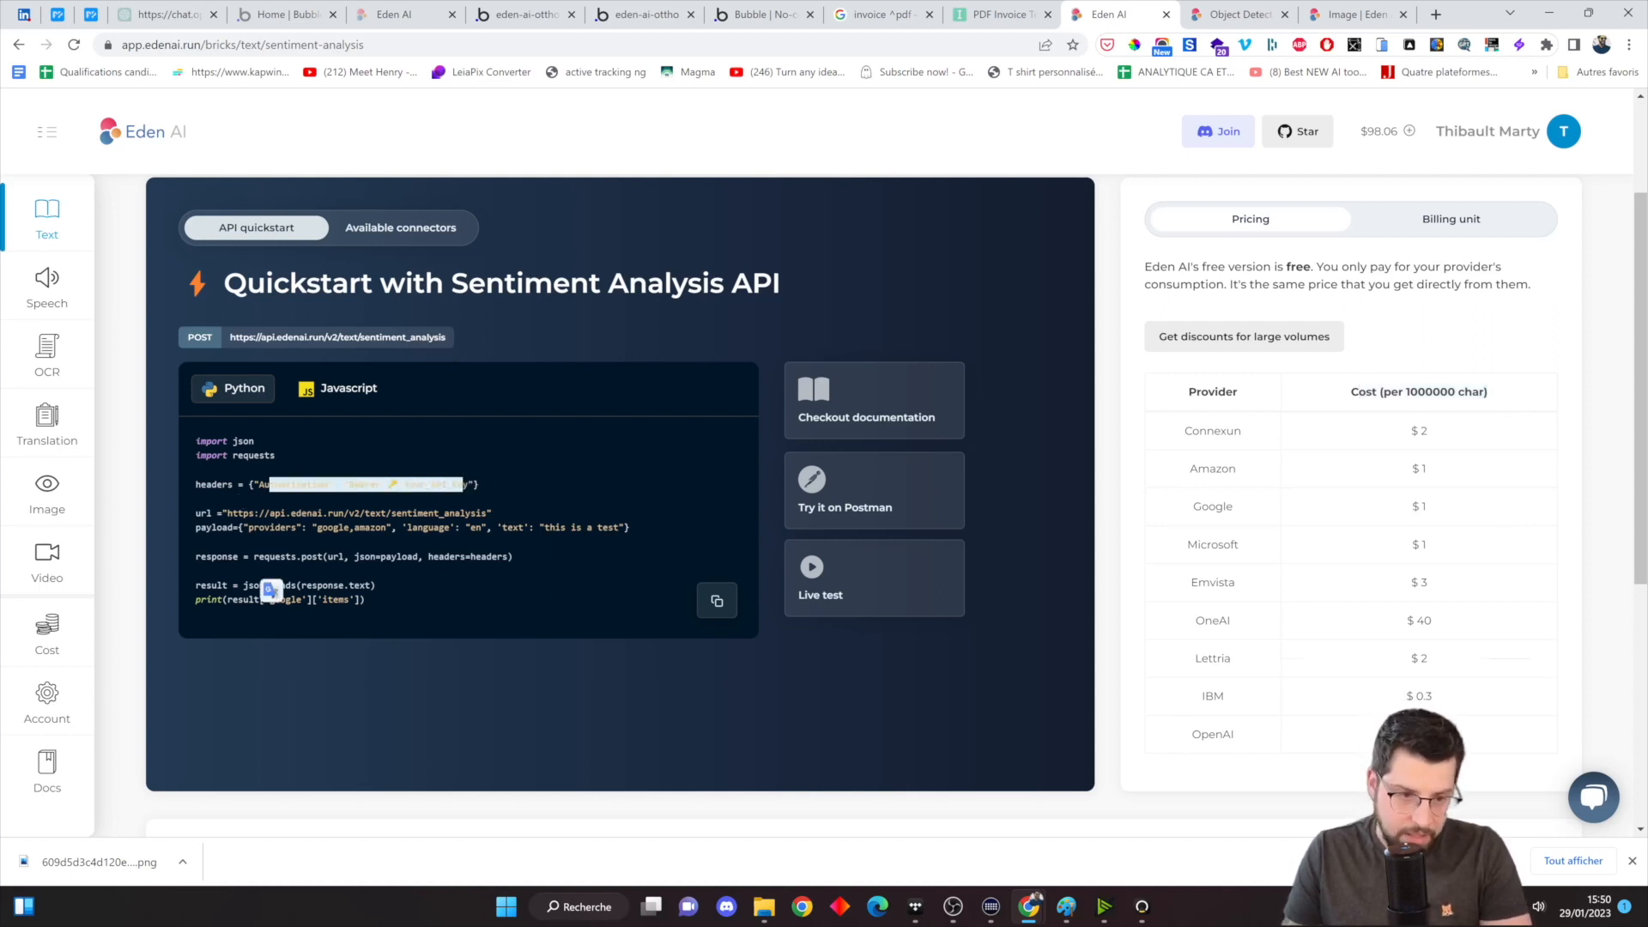
pyautogui.scroll(1, 517, 518)
pyautogui.scroll(-1, 666, 503)
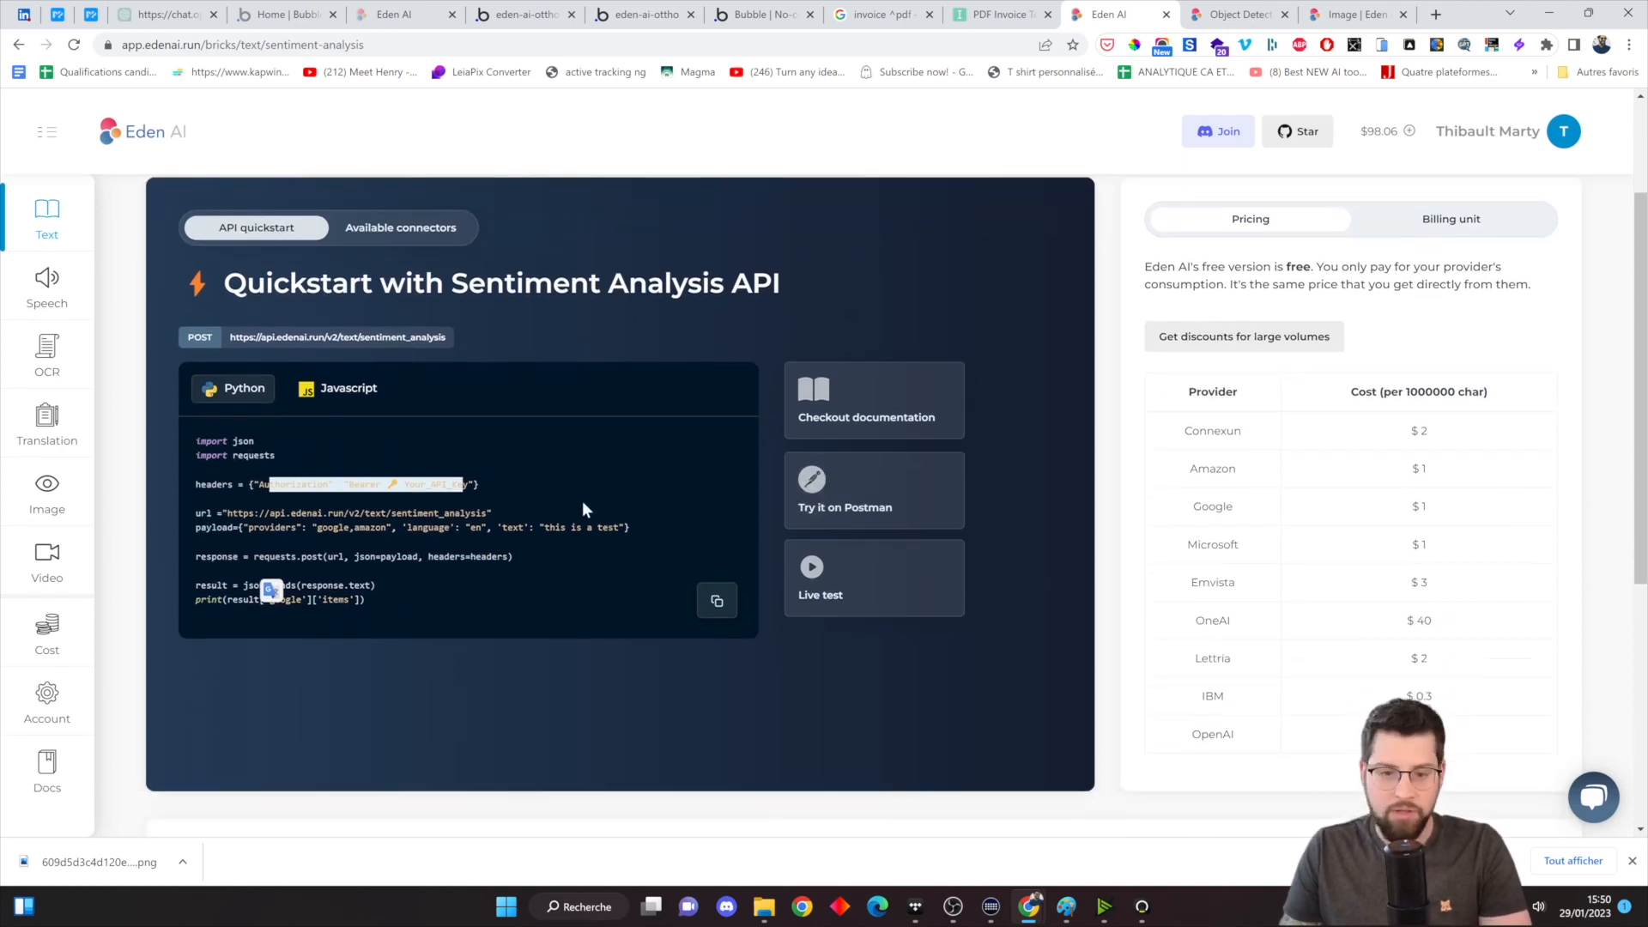
pyautogui.click(666, 502)
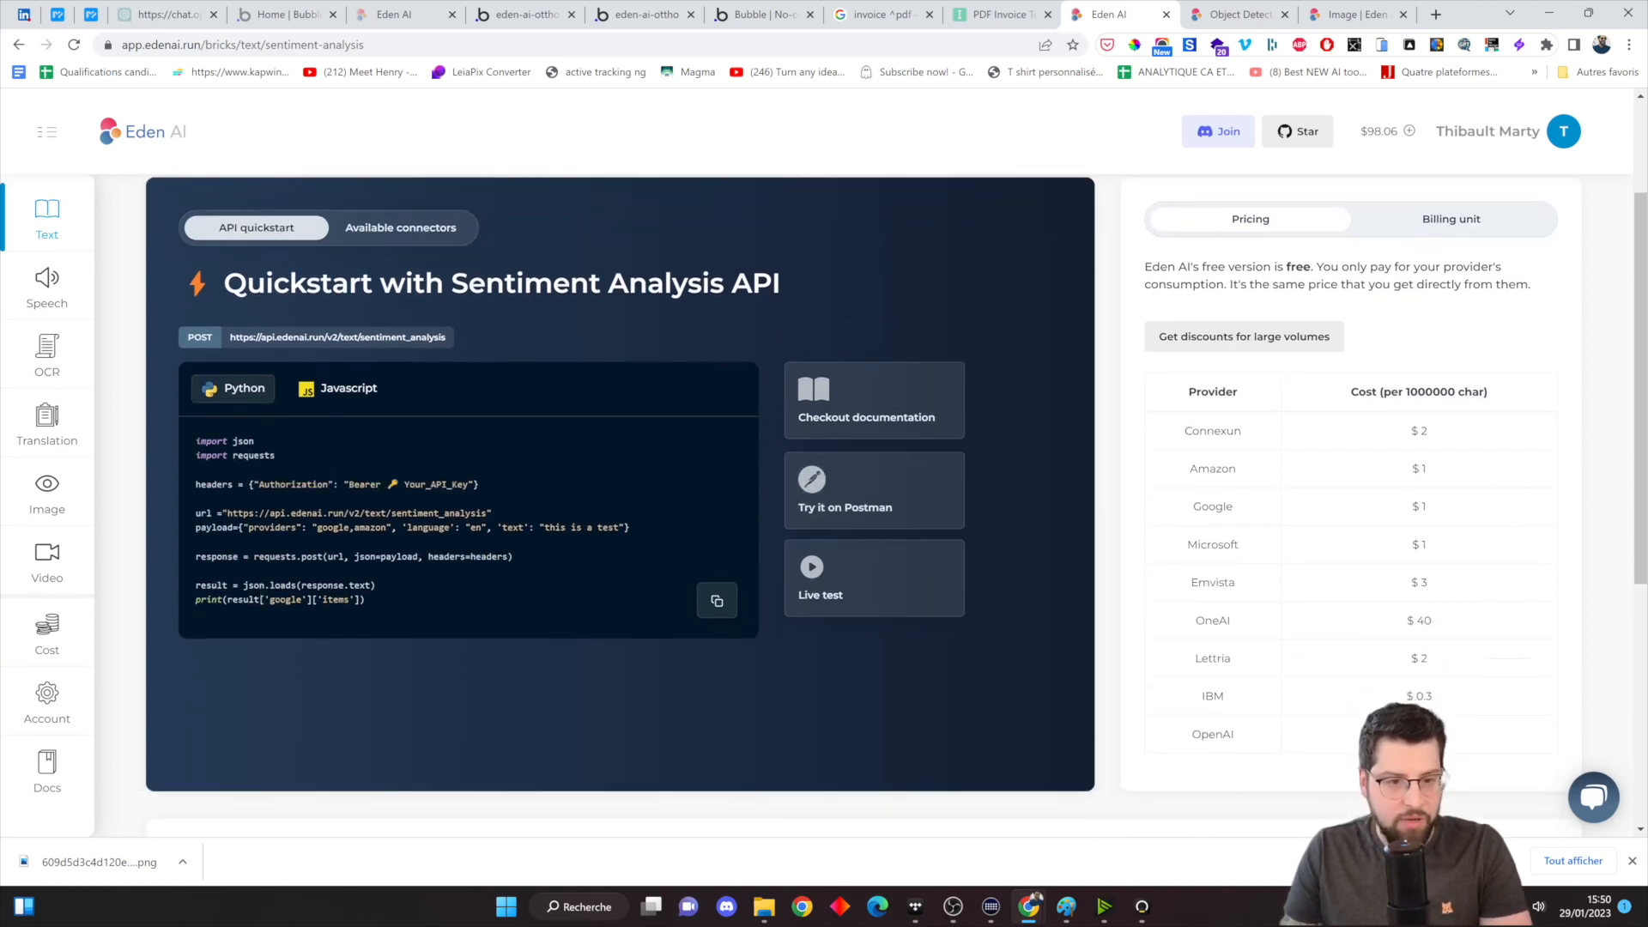
pyautogui.scroll(1, 327, 484)
pyautogui.scroll(-1, 357, 482)
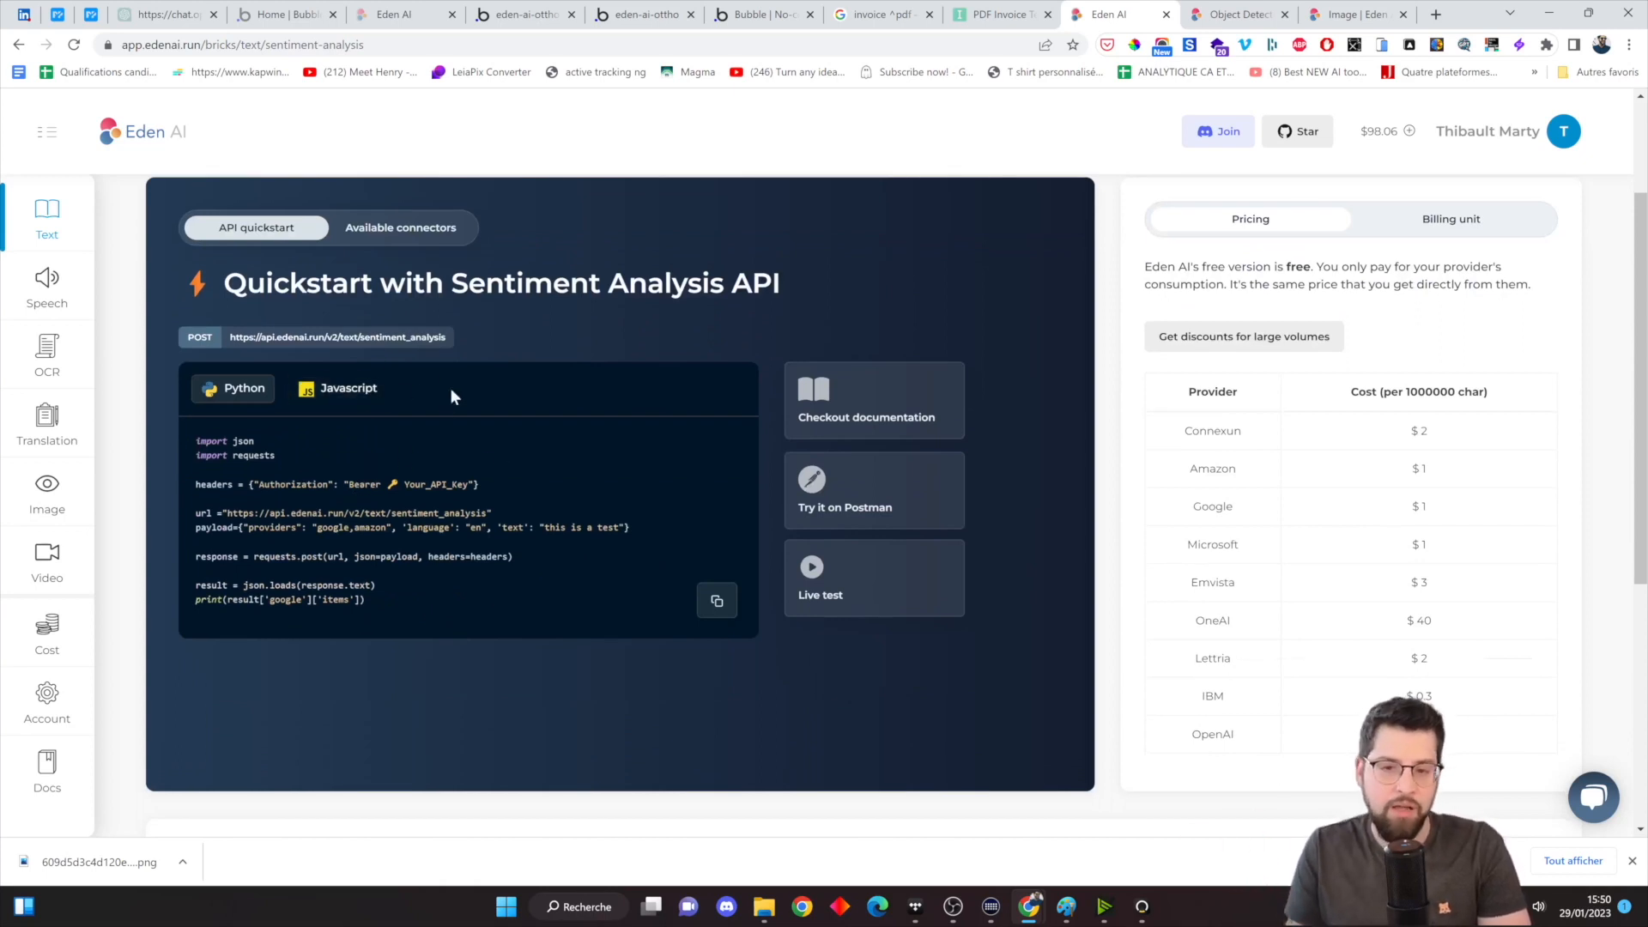
# - Launch a live sentiment test on "le ciel est beau" with the language set to French and all available providers enabled
pyautogui.scroll(-5, 565, 511)
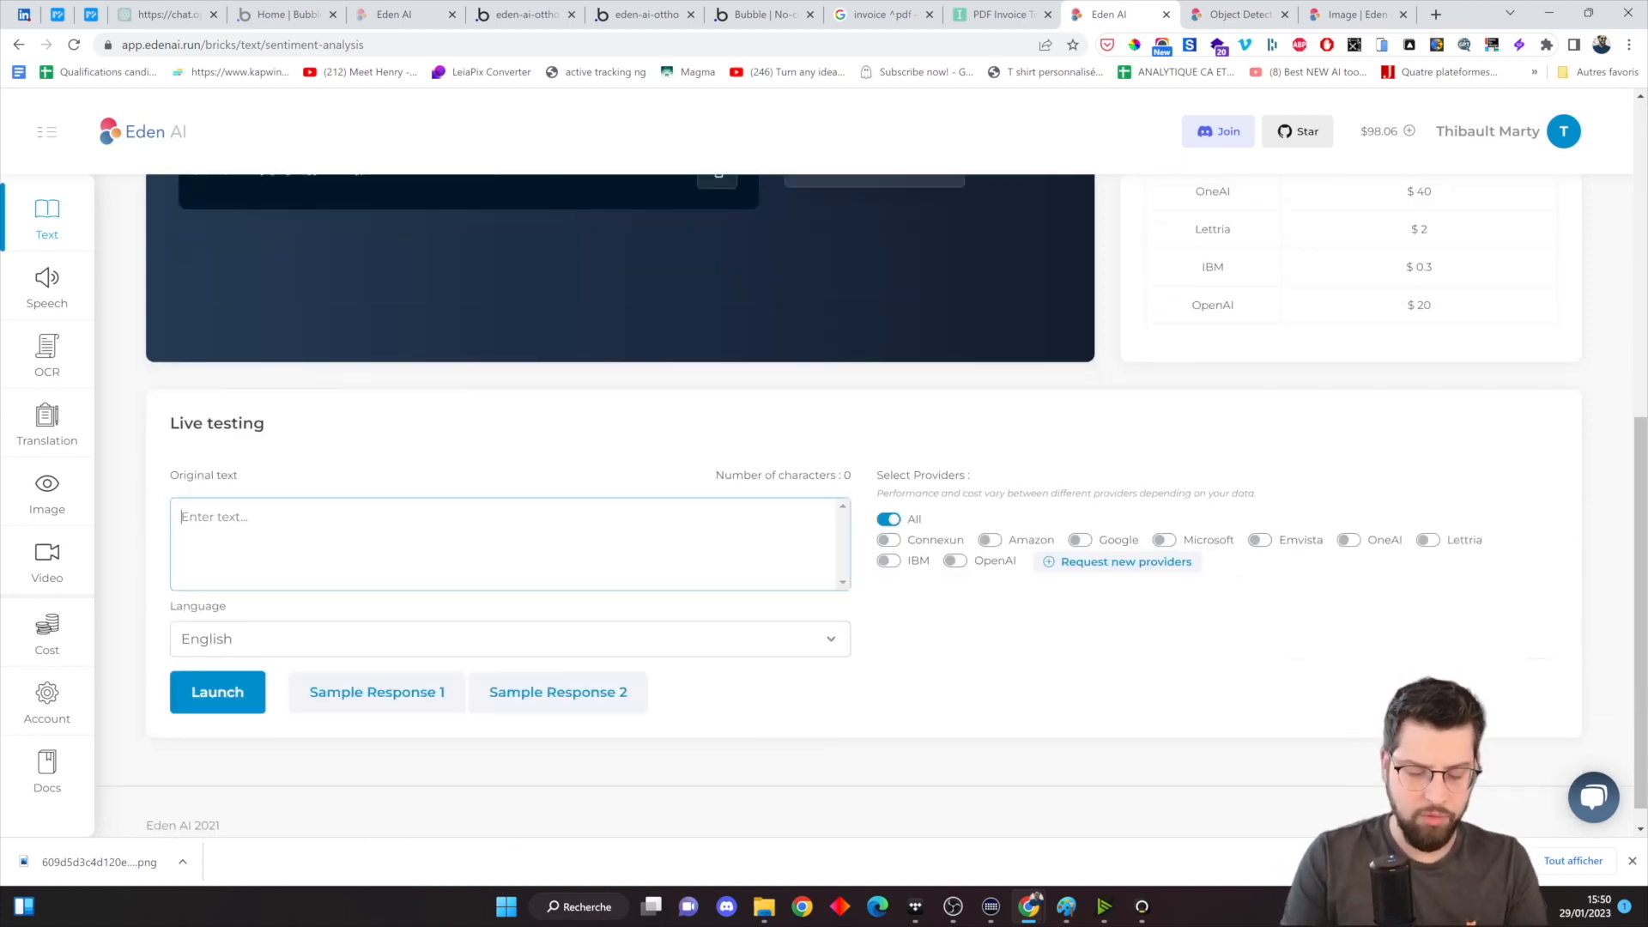
pyautogui.write('le ciel est beau')
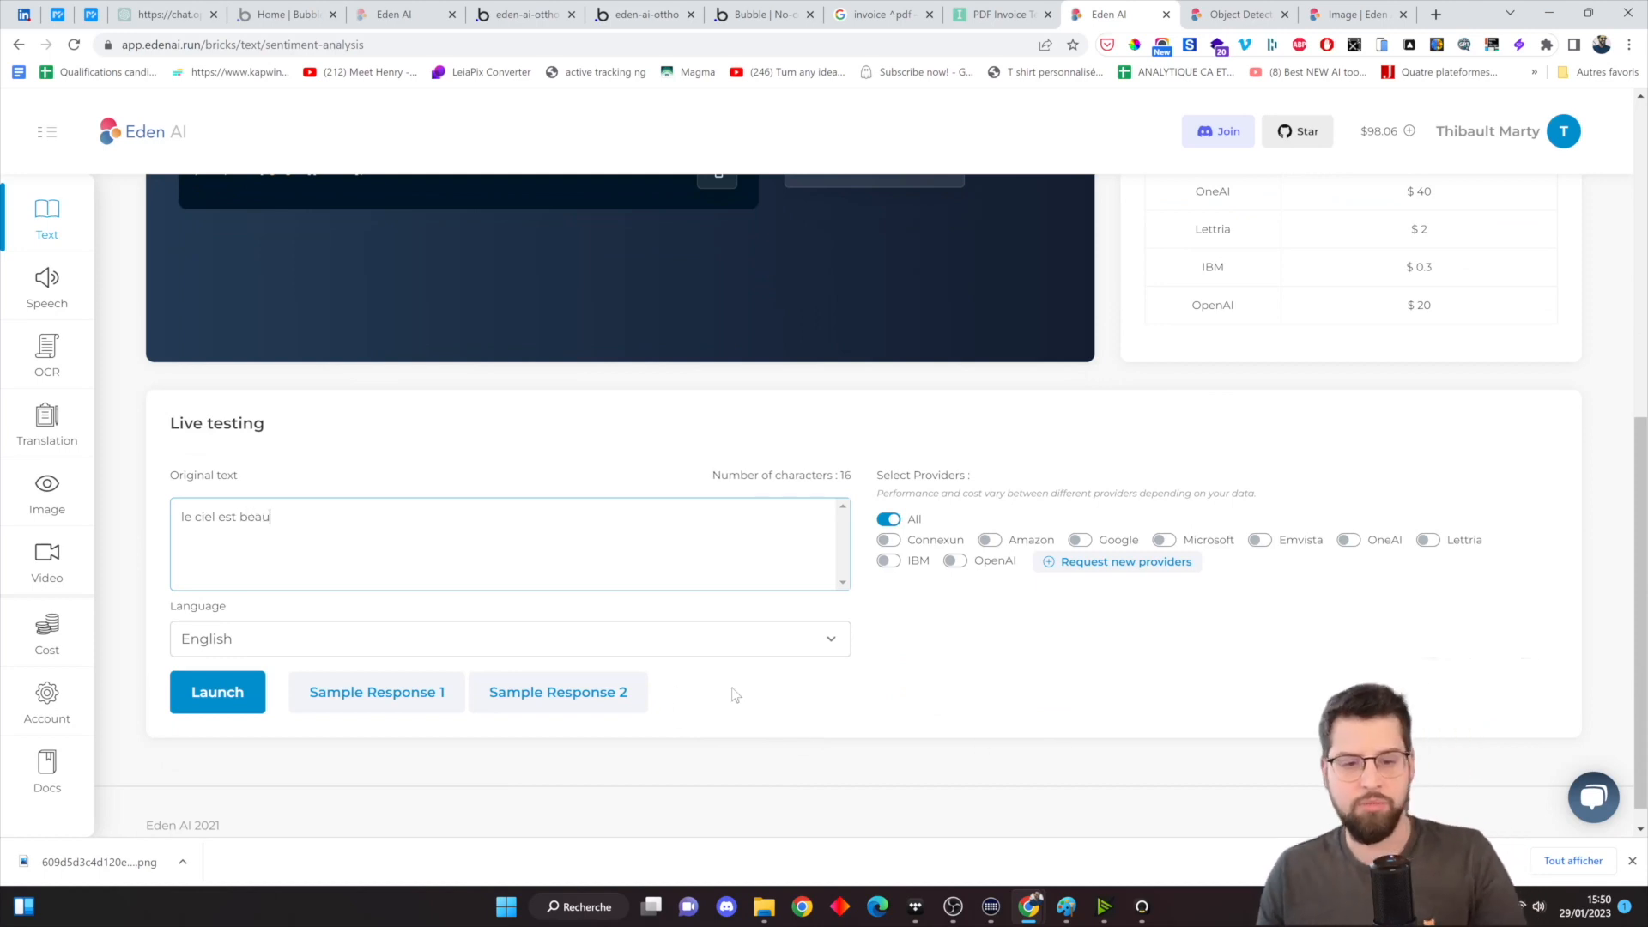
pyautogui.click(734, 642)
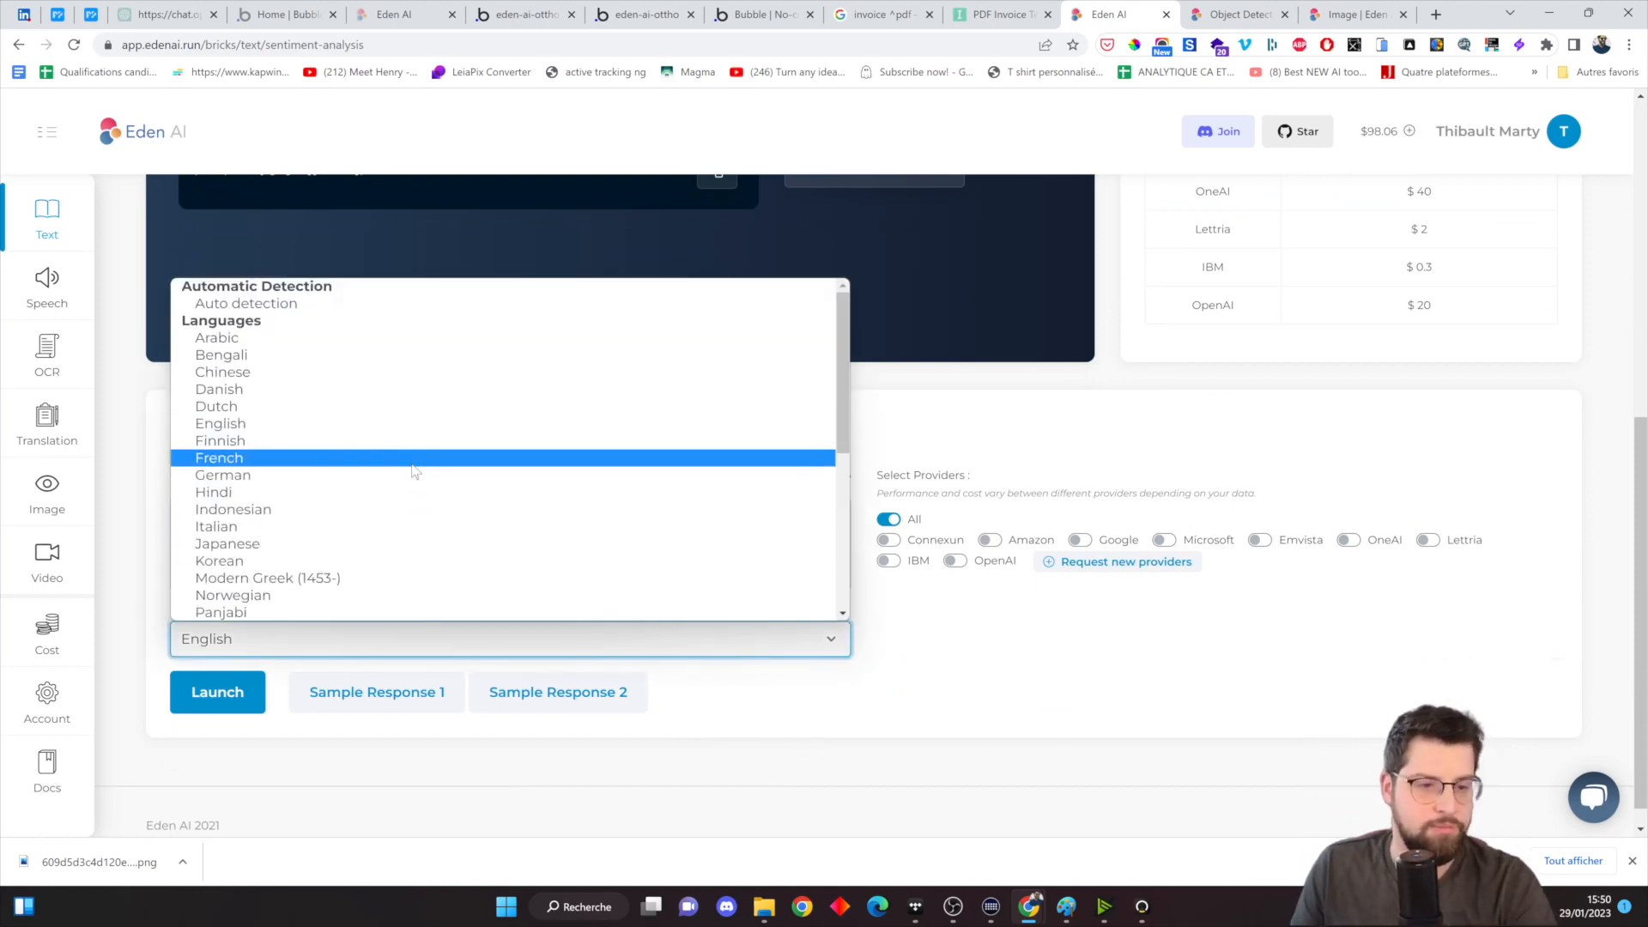
pyautogui.click(417, 460)
pyautogui.click(888, 519)
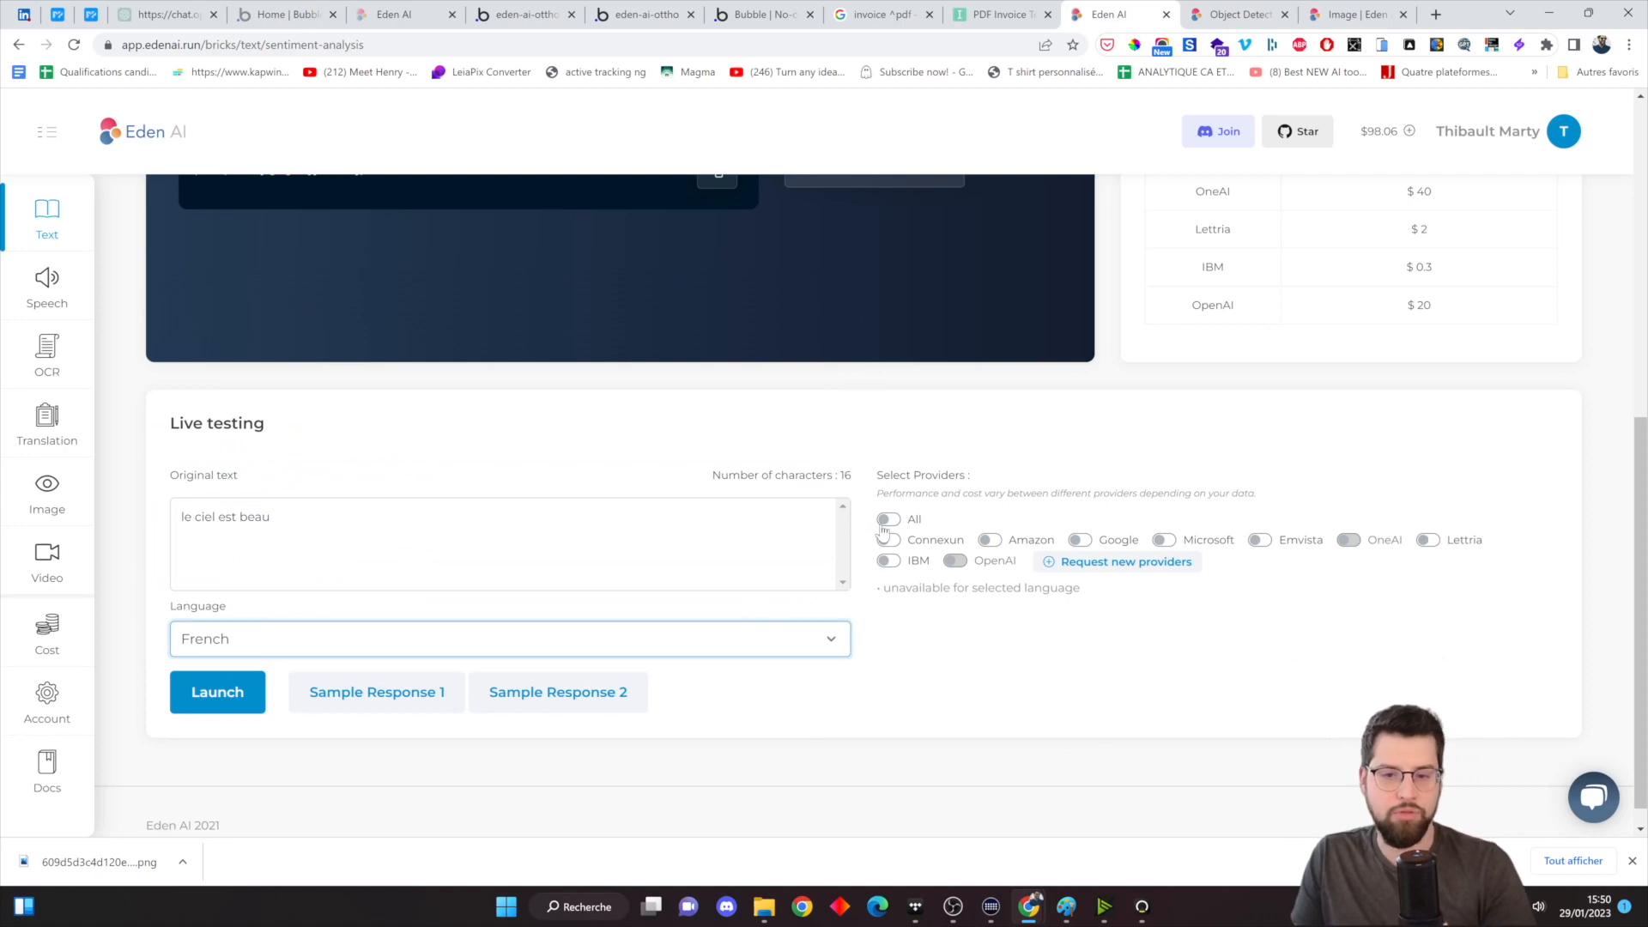
pyautogui.click(218, 686)
# - Look through the API responses that the providers returned for the French sentence
pyautogui.scroll(-1, 594, 666)
pyautogui.scroll(-2, 595, 667)
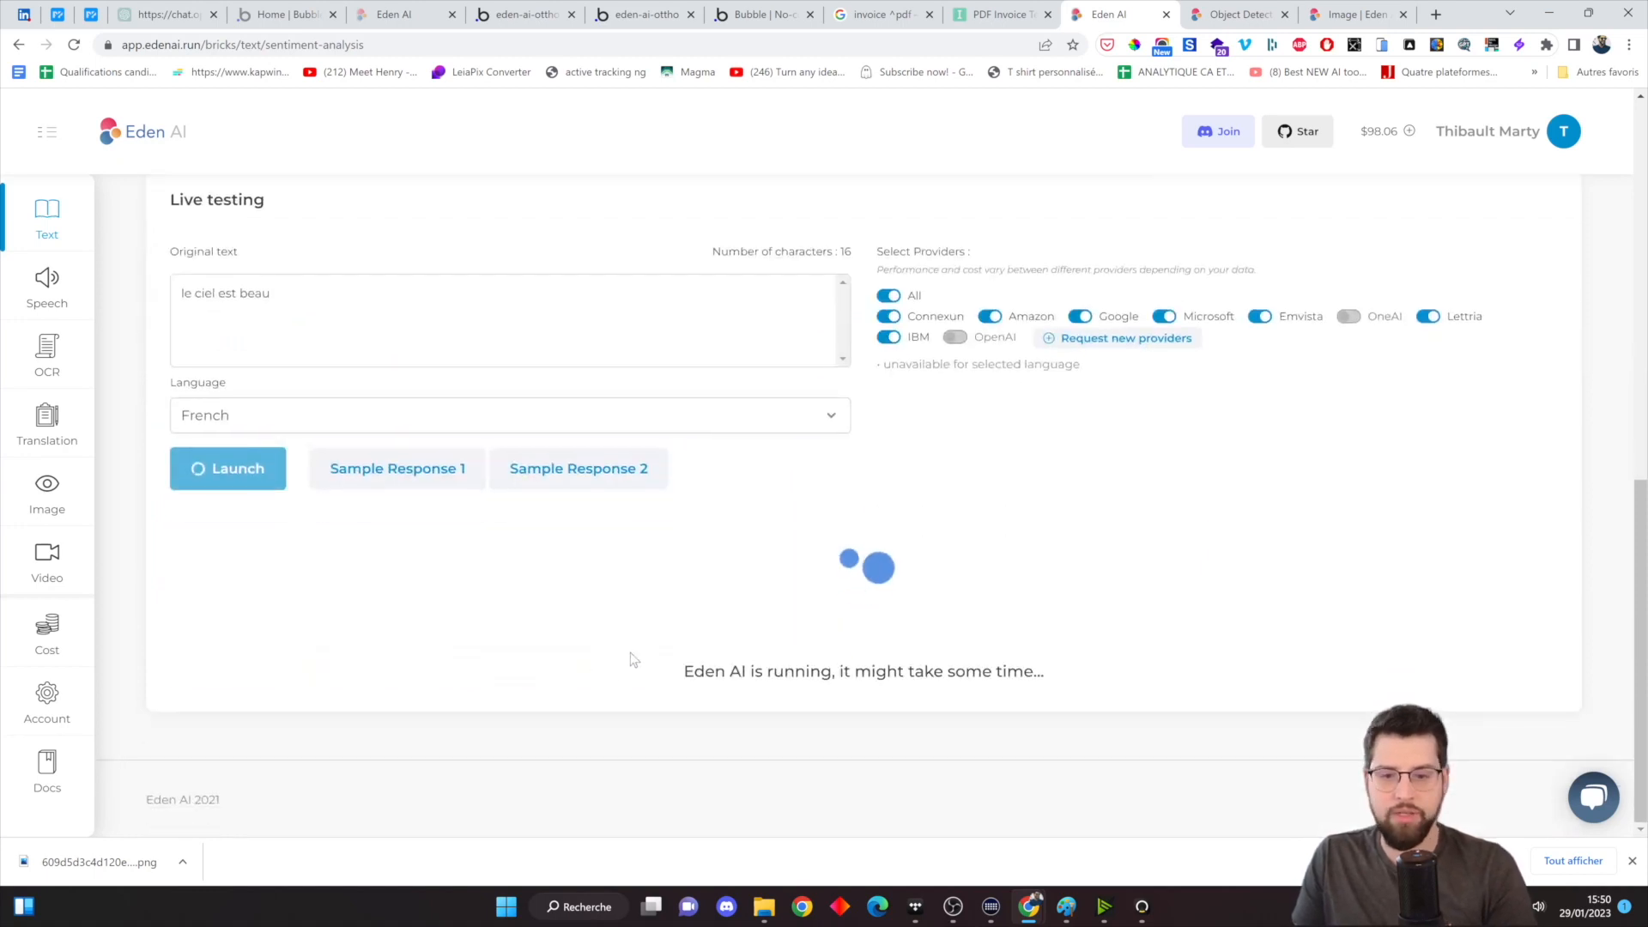
pyautogui.scroll(-2, 599, 615)
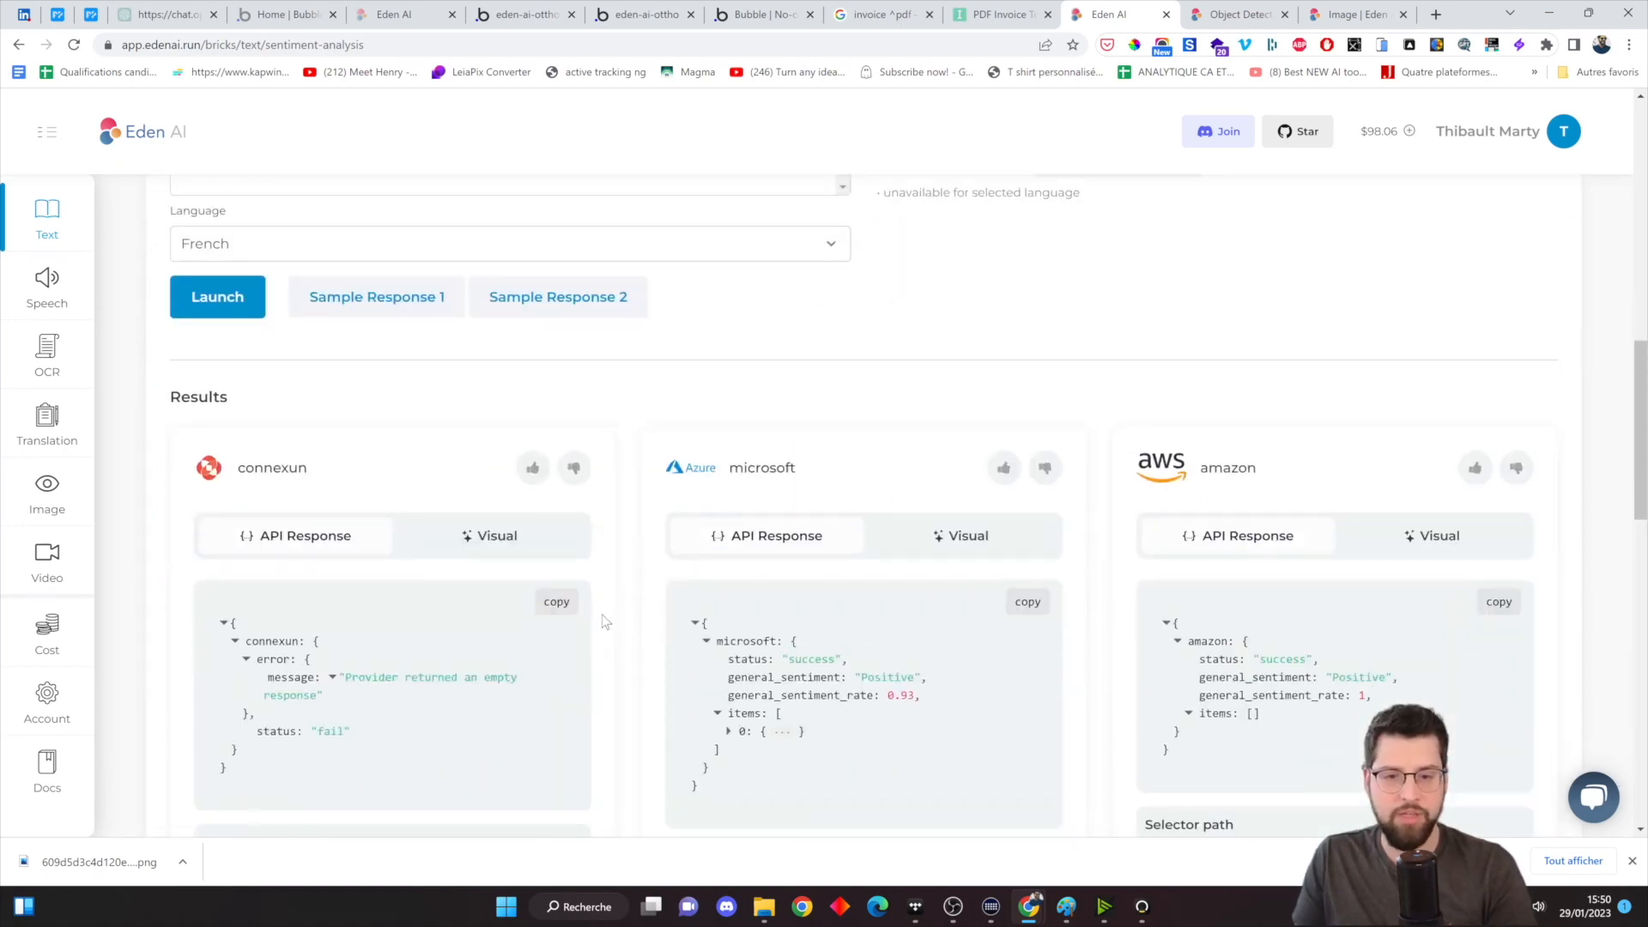
pyautogui.scroll(-1, 1210, 618)
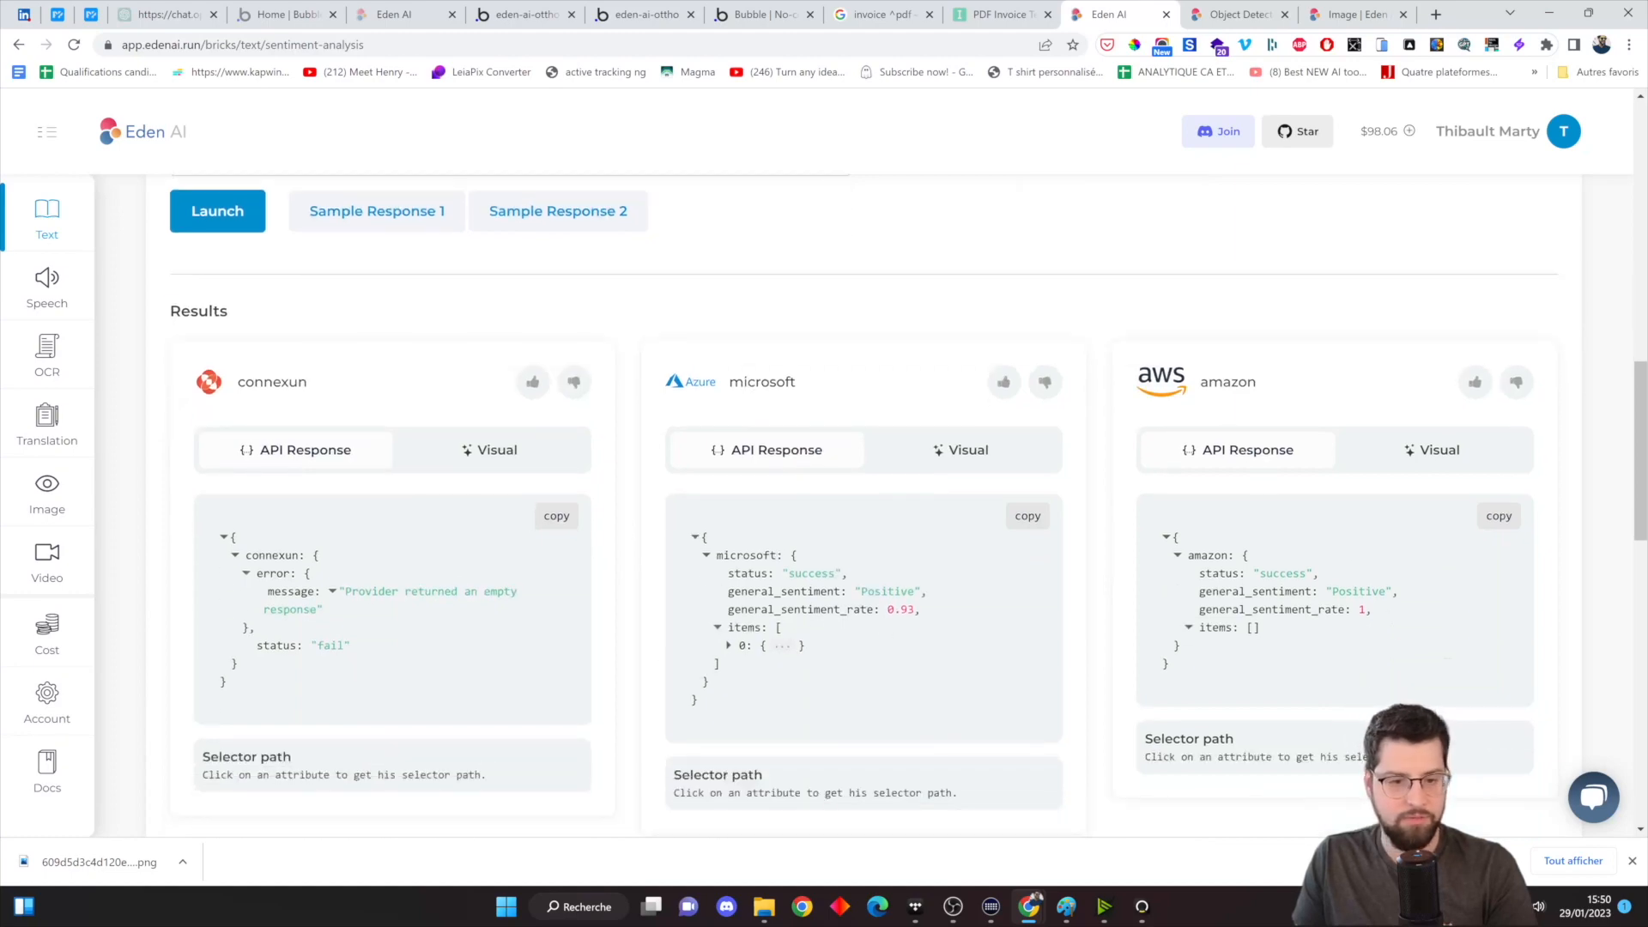
pyautogui.scroll(-6, 434, 599)
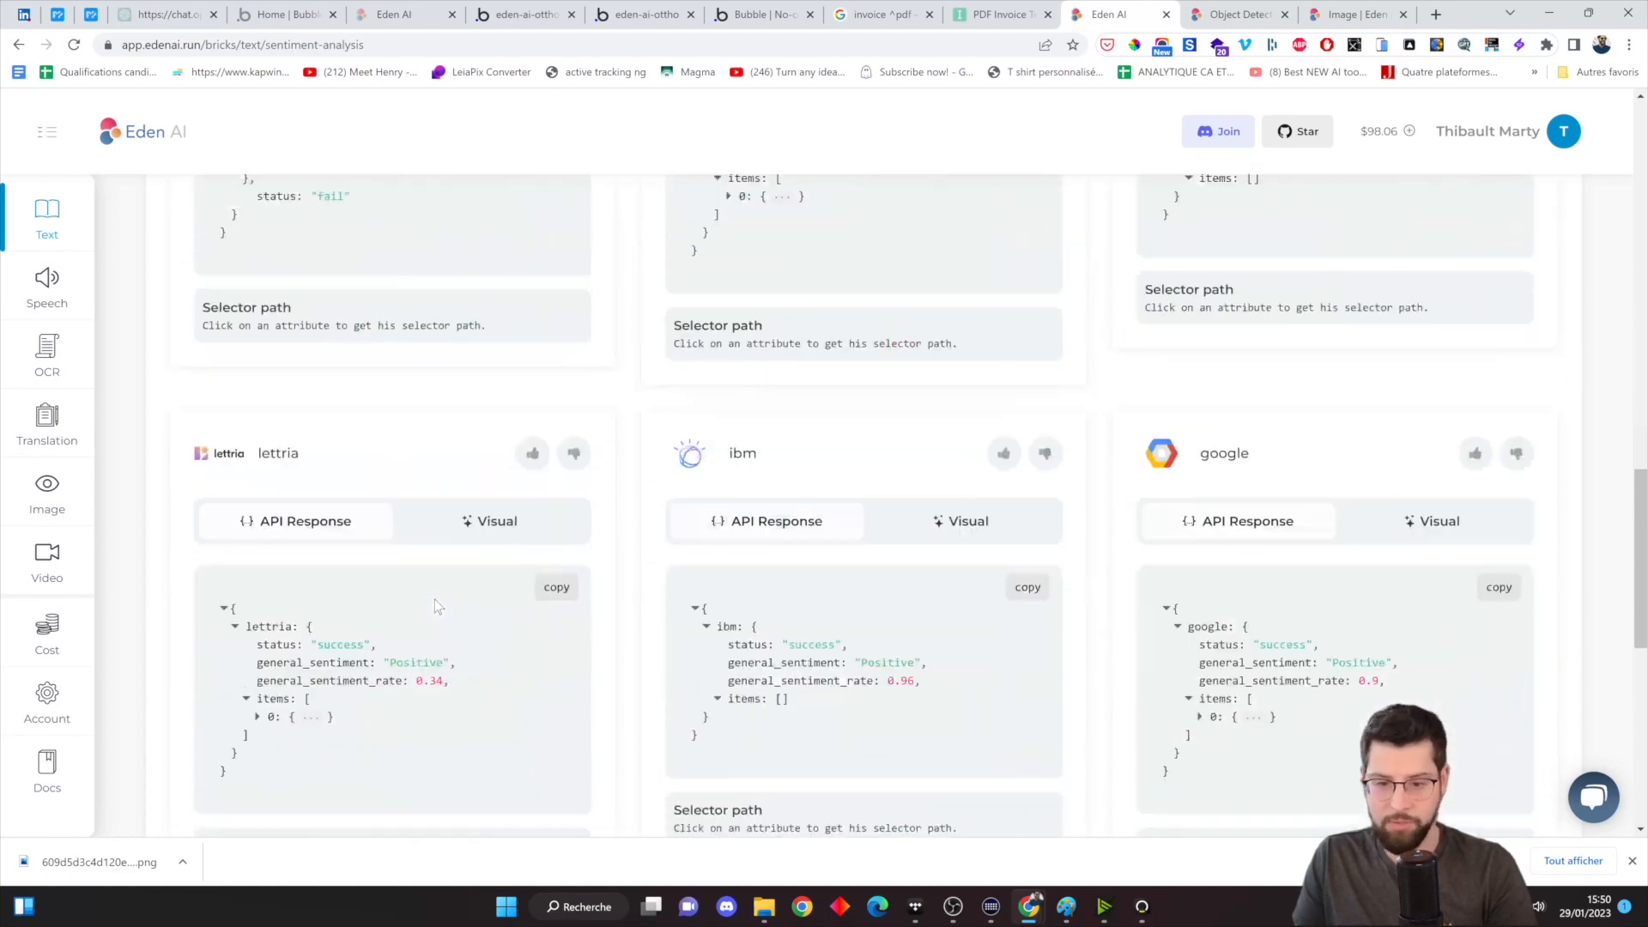
pyautogui.scroll(5, 939, 571)
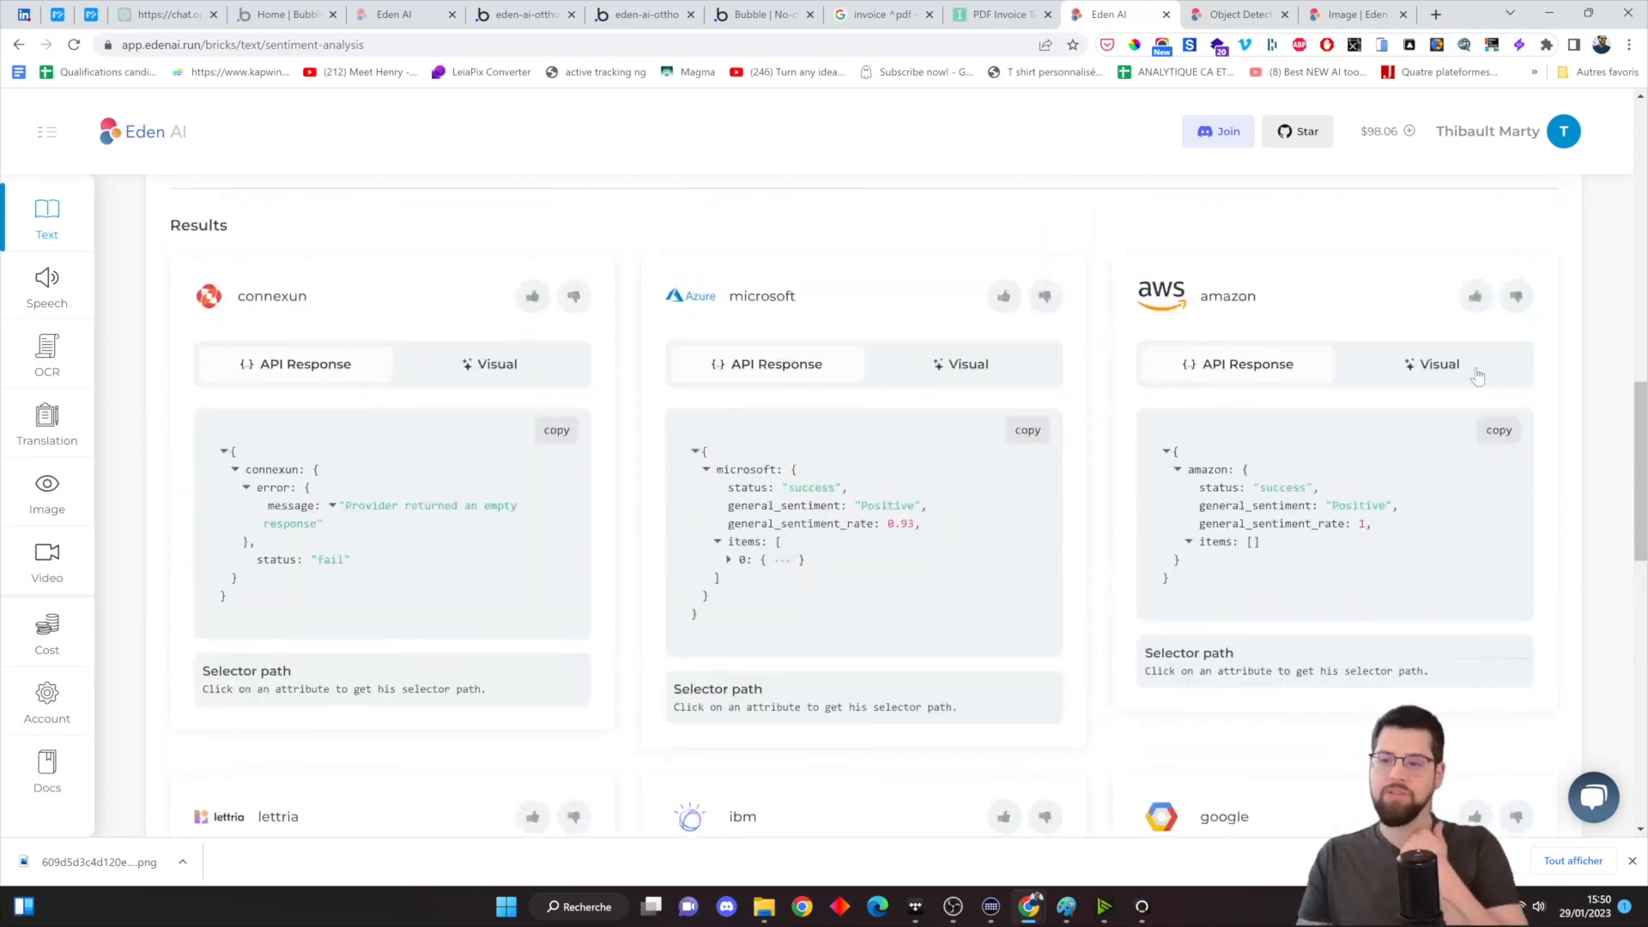
# - Switch the test results to the Visual view and compare the general sentiment of every provider
pyautogui.click(1477, 376)
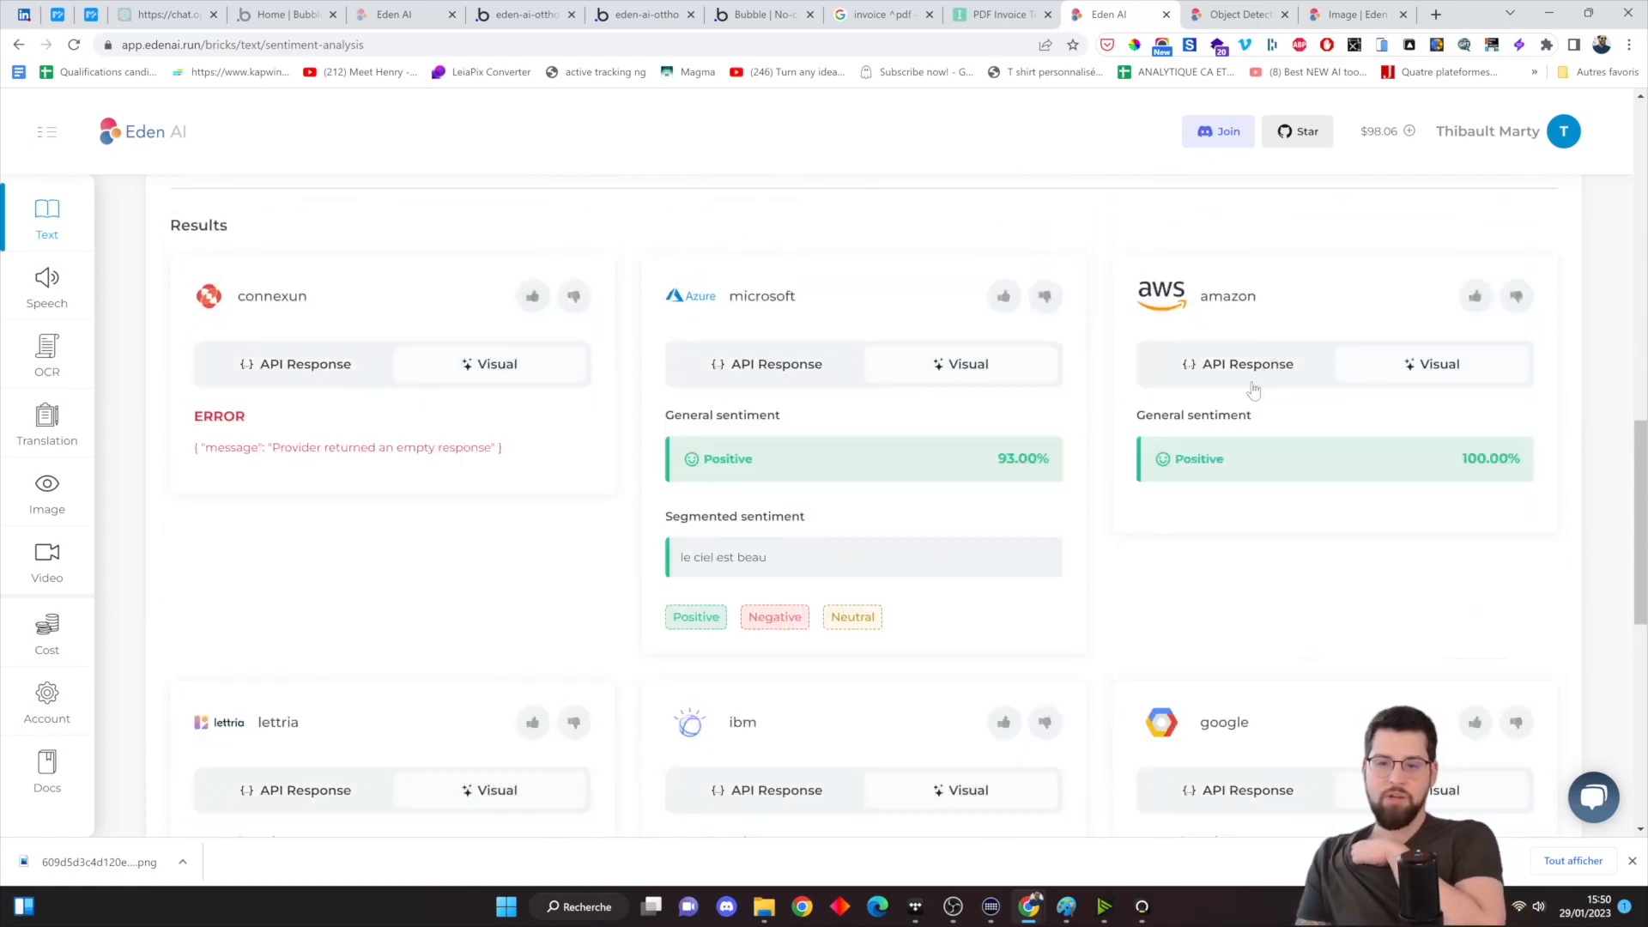
pyautogui.scroll(-7, 1179, 501)
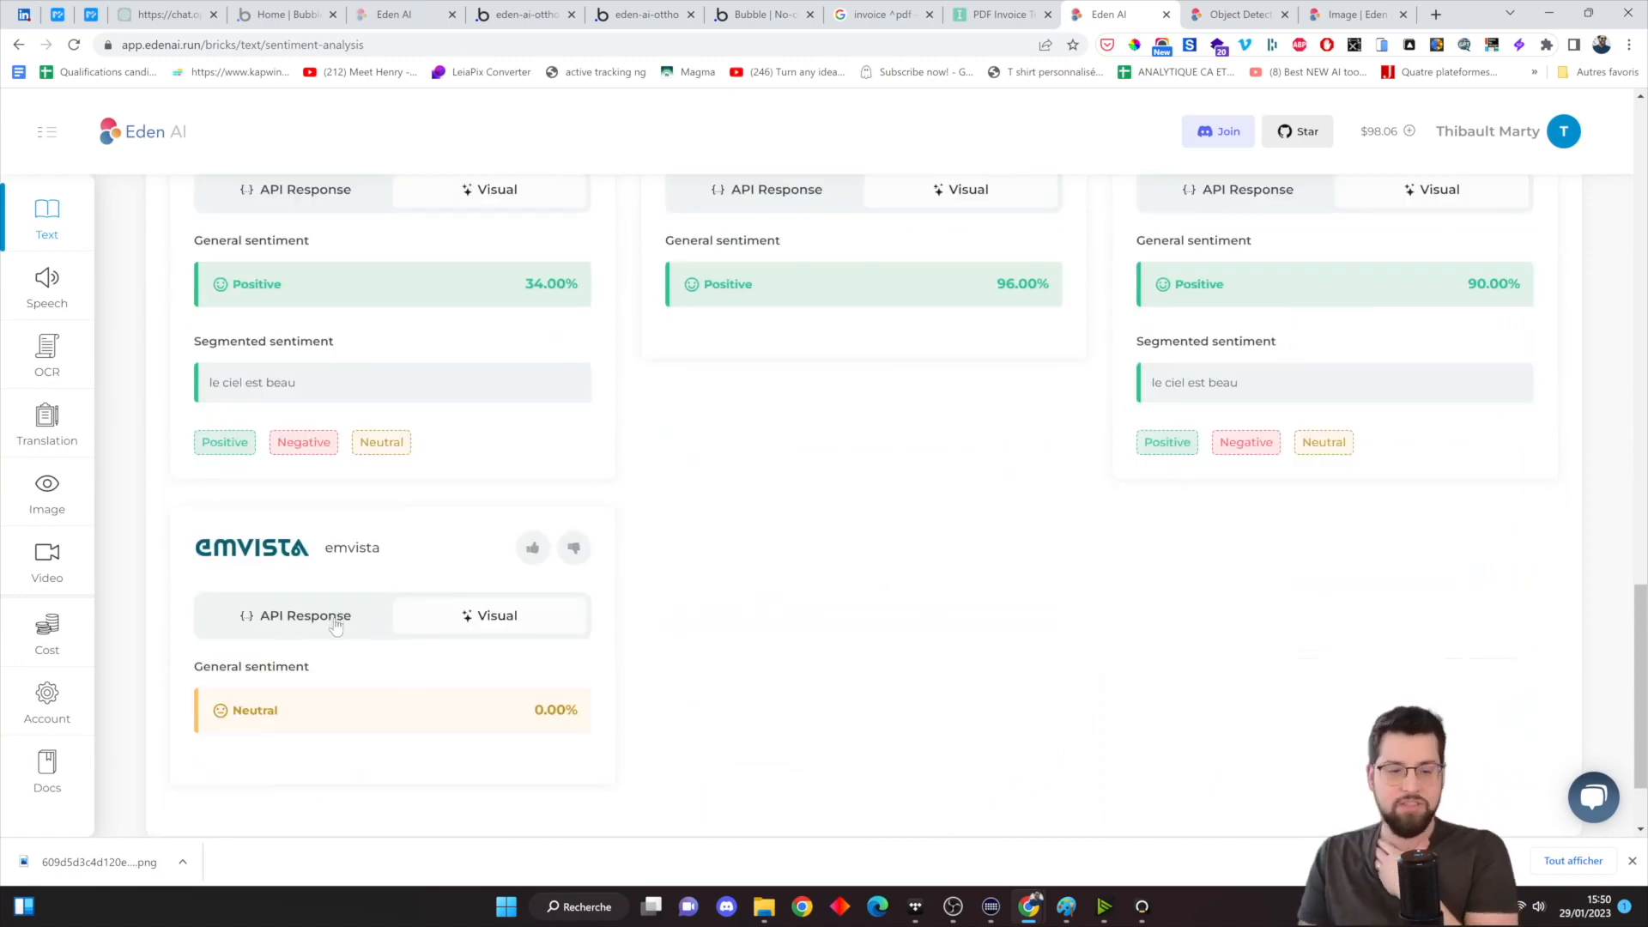
pyautogui.scroll(12, 334, 606)
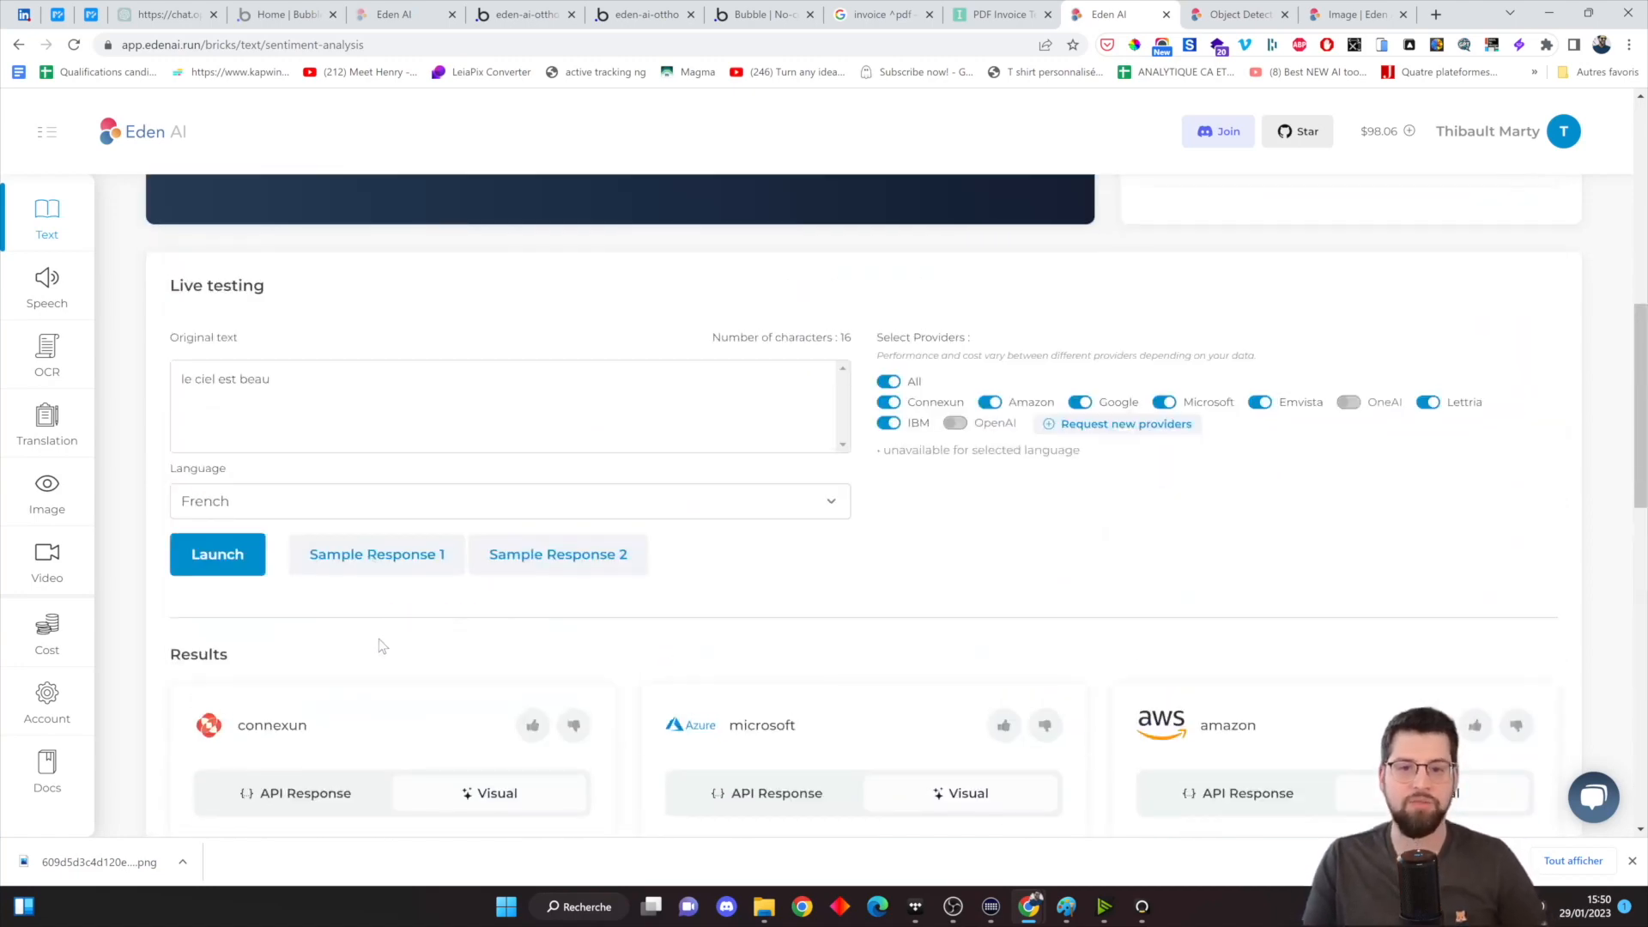
# - Compare the provider prices in the cost table, highlighting OneAI's price, and check them against the provider selection
pyautogui.scroll(6, 995, 375)
pyautogui.moveTo(1448, 570); pyautogui.dragTo(1381, 579)
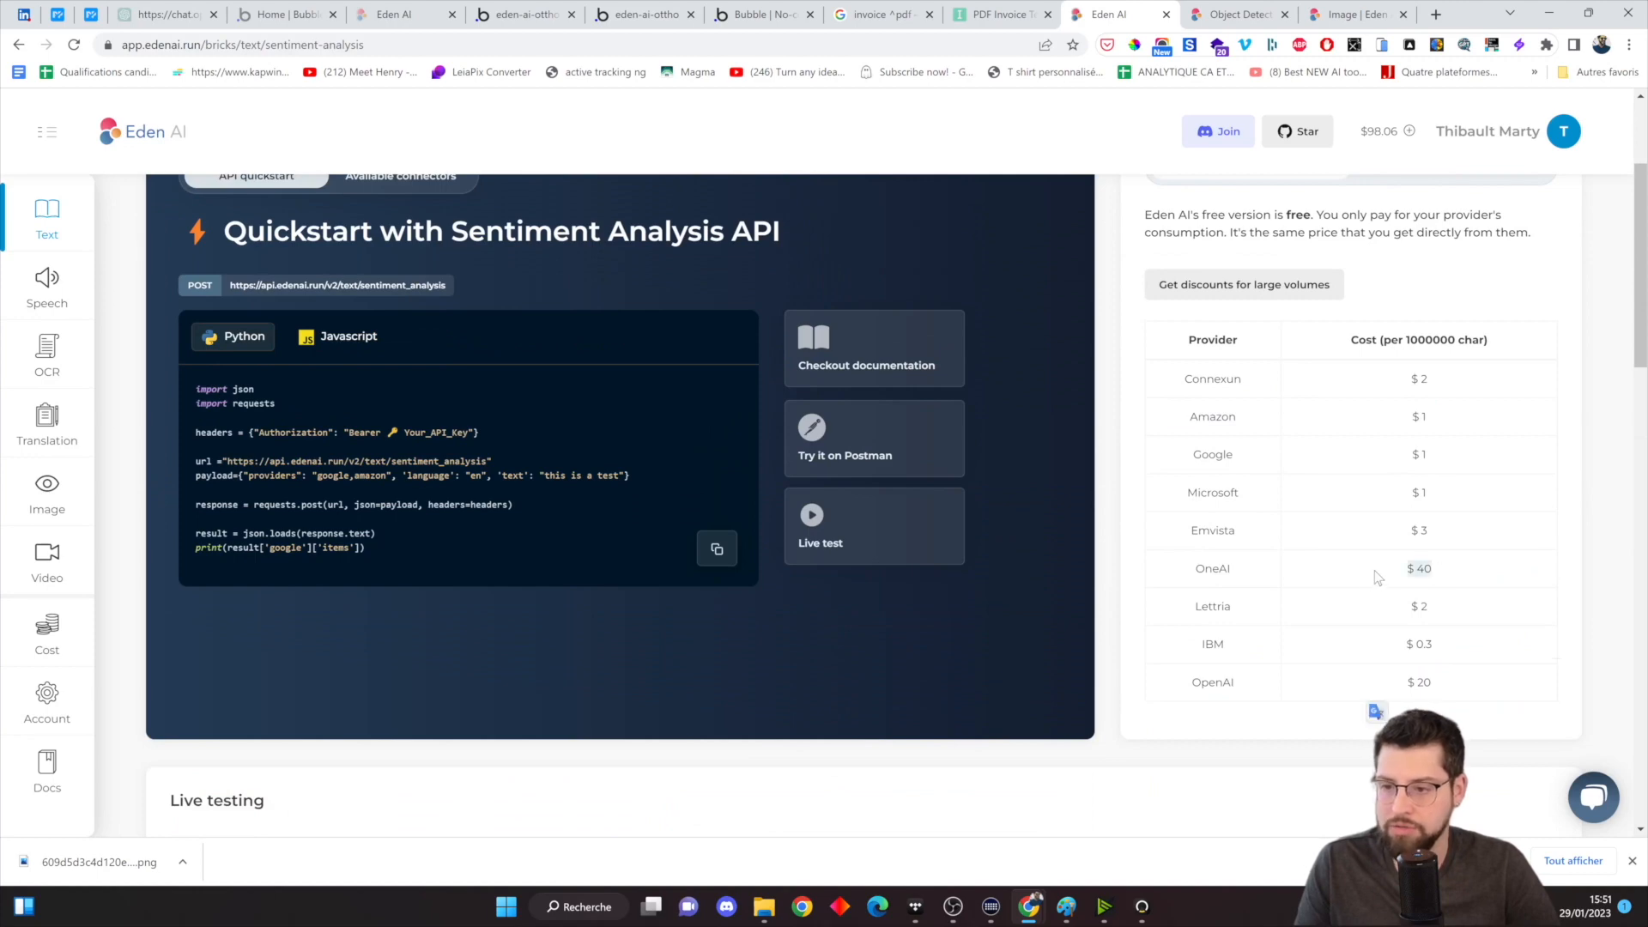
pyautogui.scroll(-2, 1198, 569)
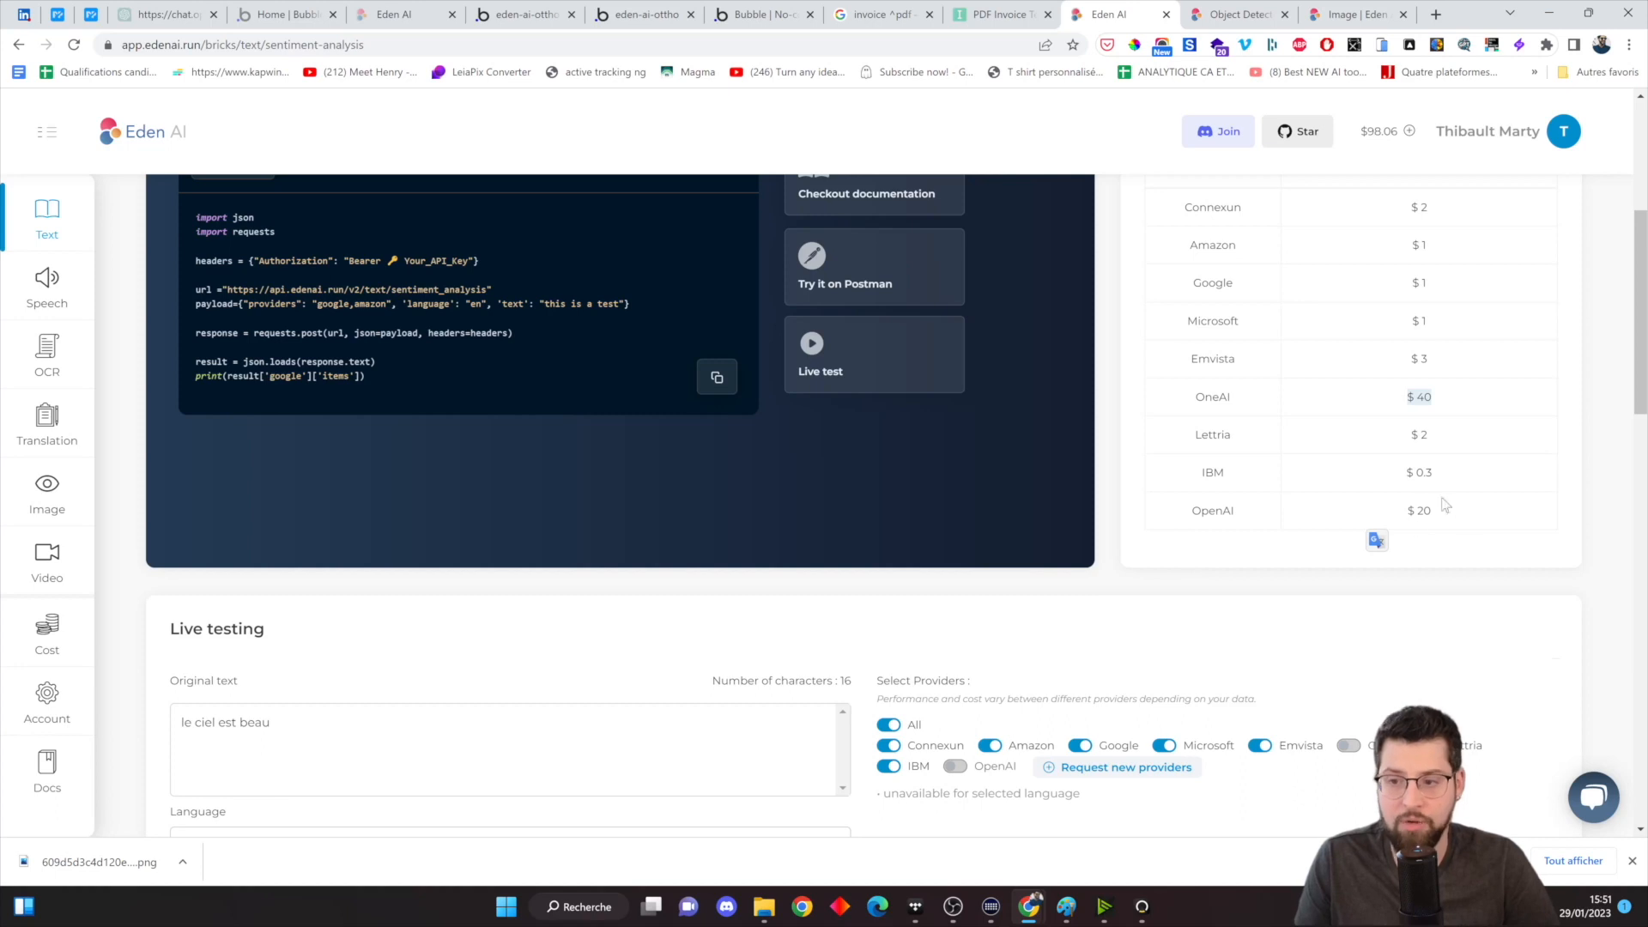
pyautogui.scroll(-2, 1438, 570)
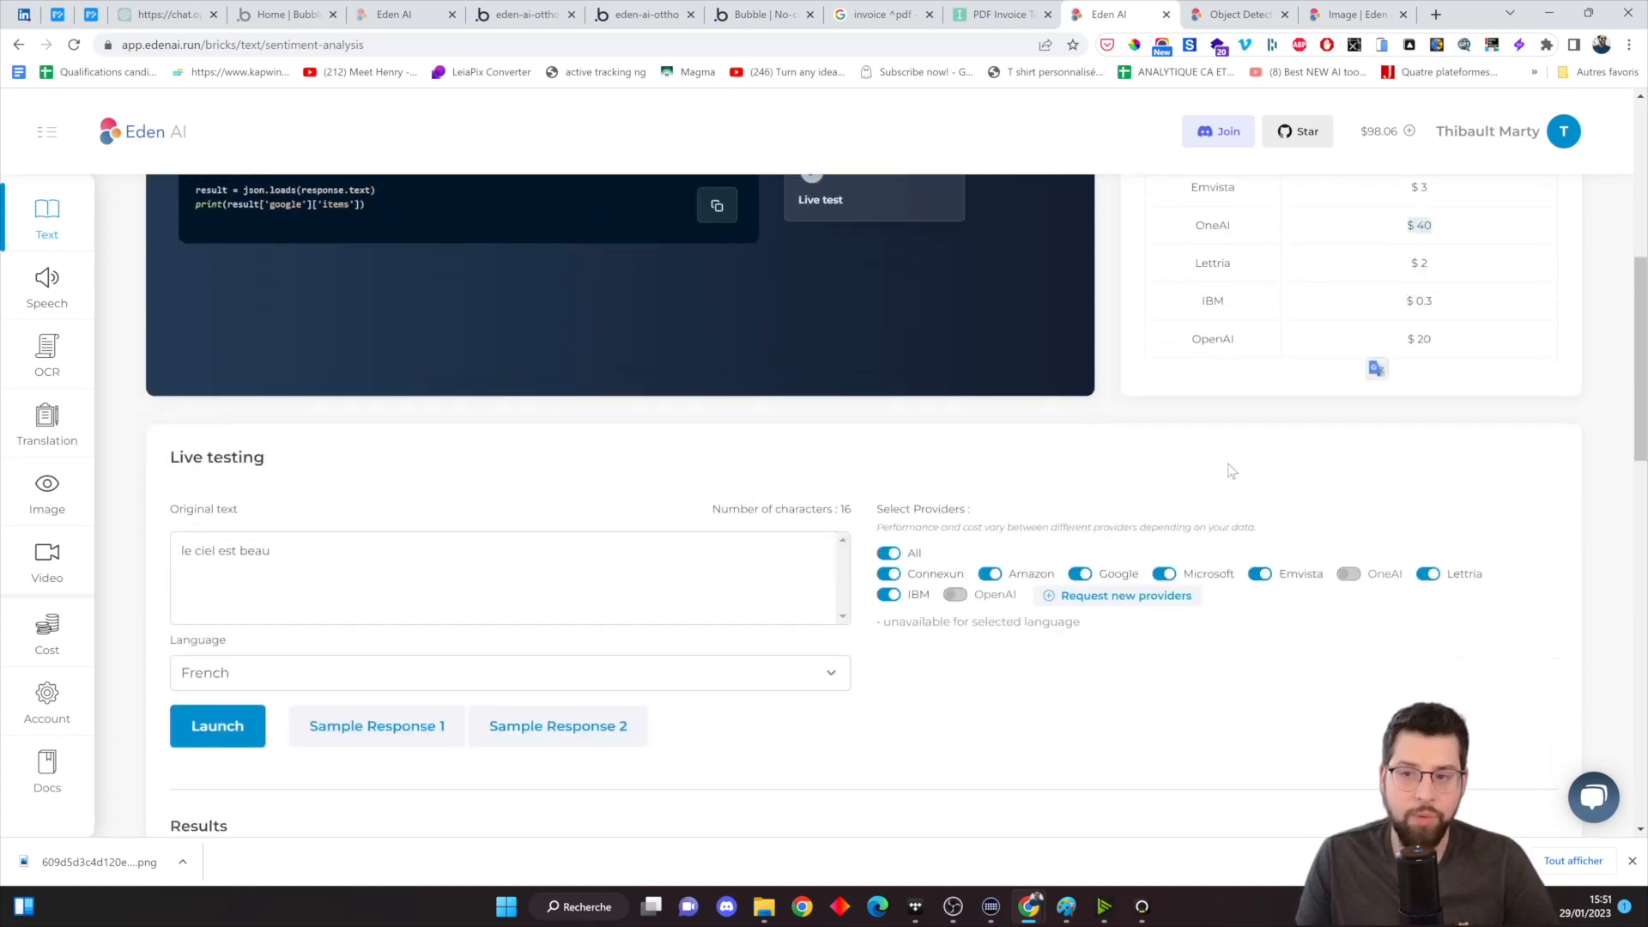
pyautogui.scroll(1, 1229, 467)
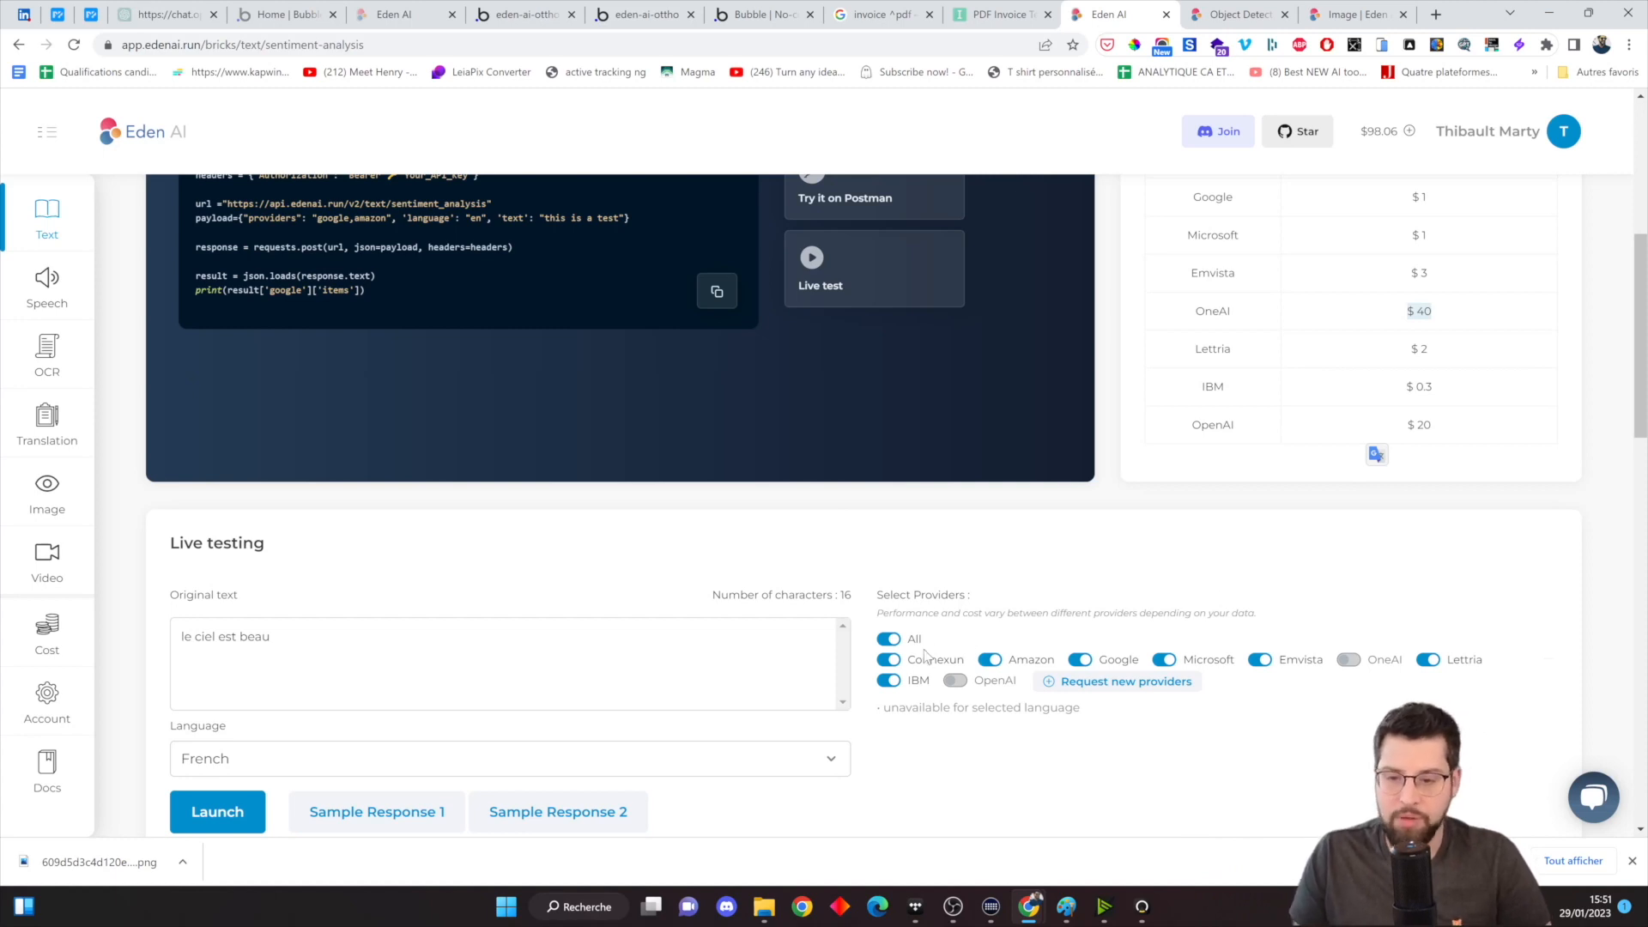
# - Try the Auto detection language to check which providers support it, and switch back to French
pyautogui.click(957, 685)
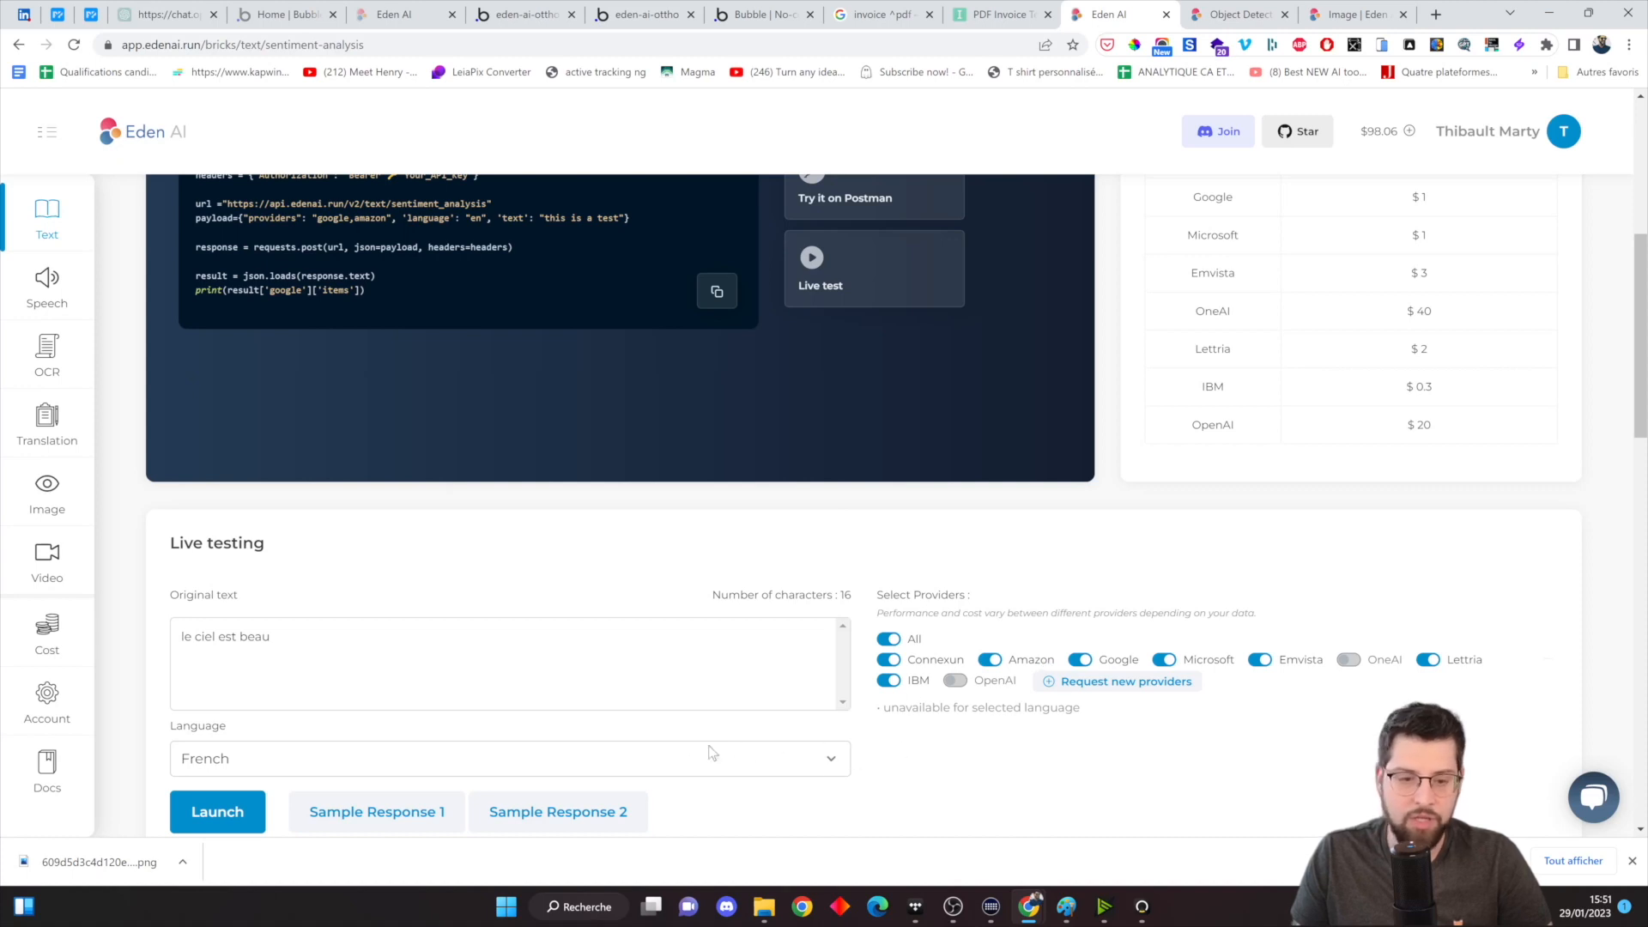
pyautogui.click(736, 757)
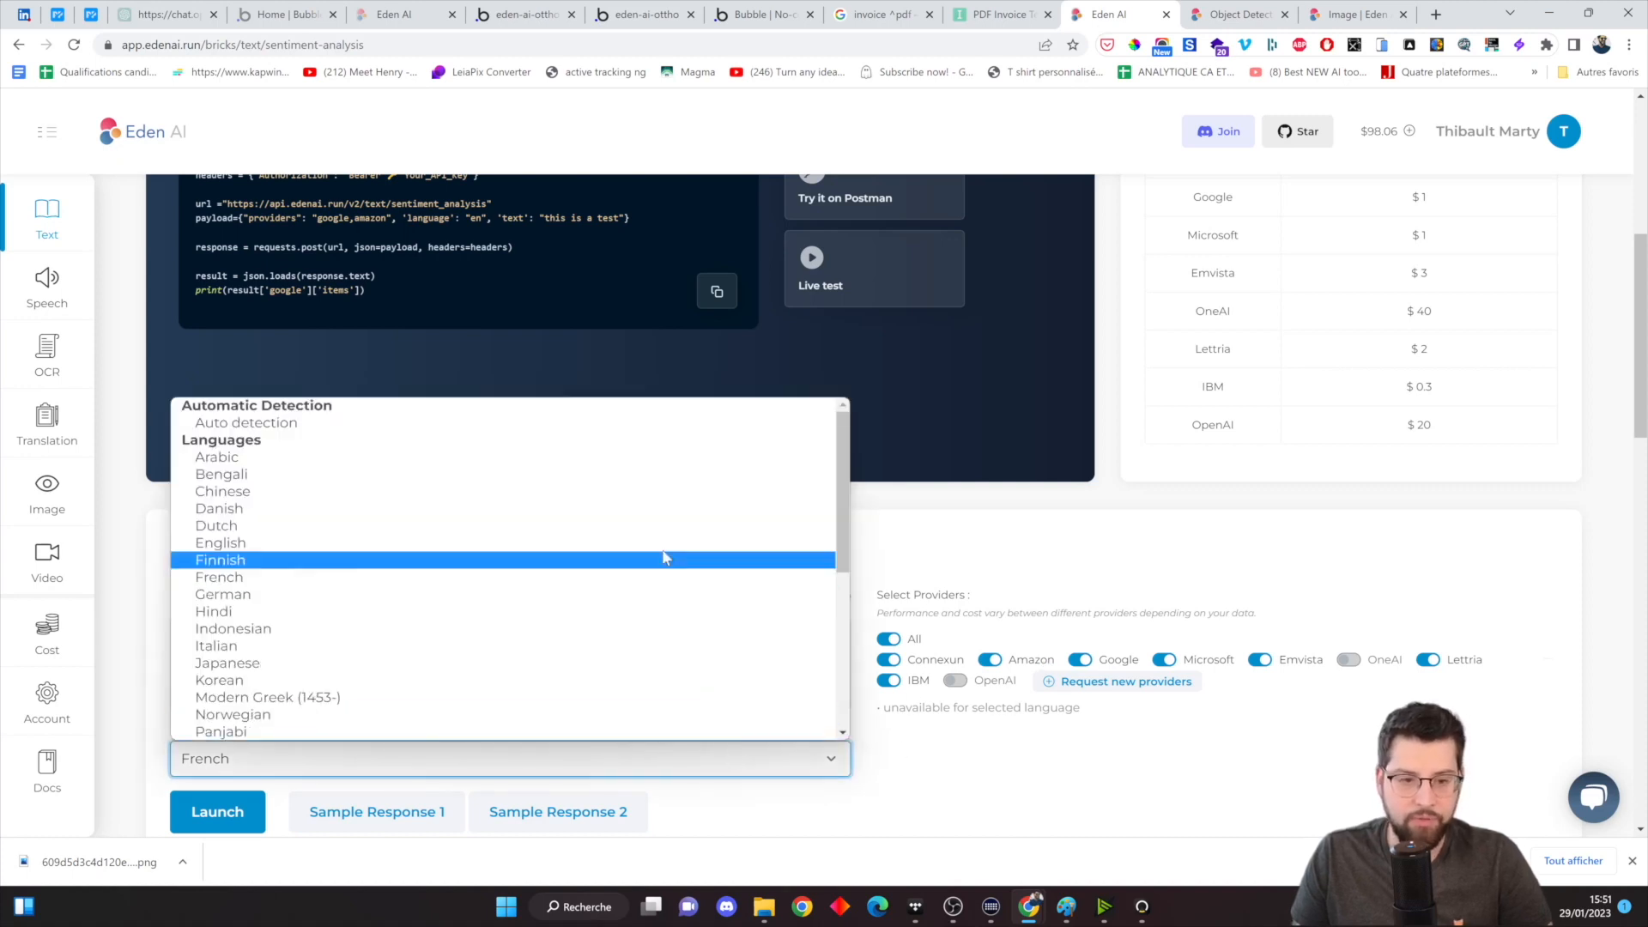
pyautogui.click(617, 429)
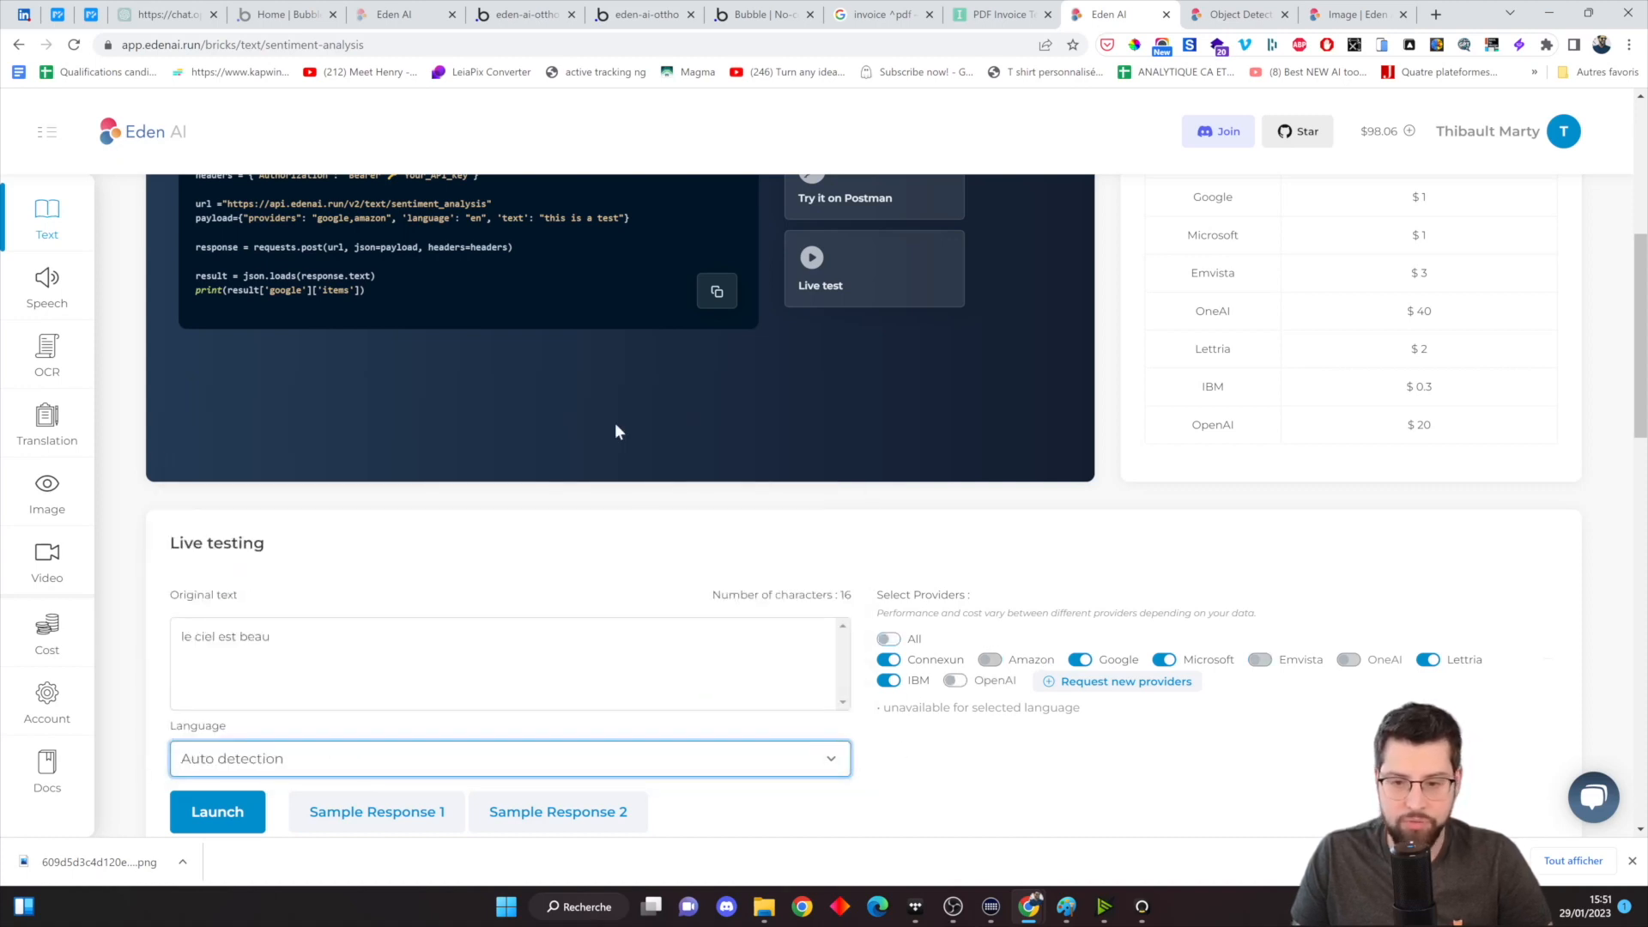
pyautogui.click(657, 762)
pyautogui.click(399, 586)
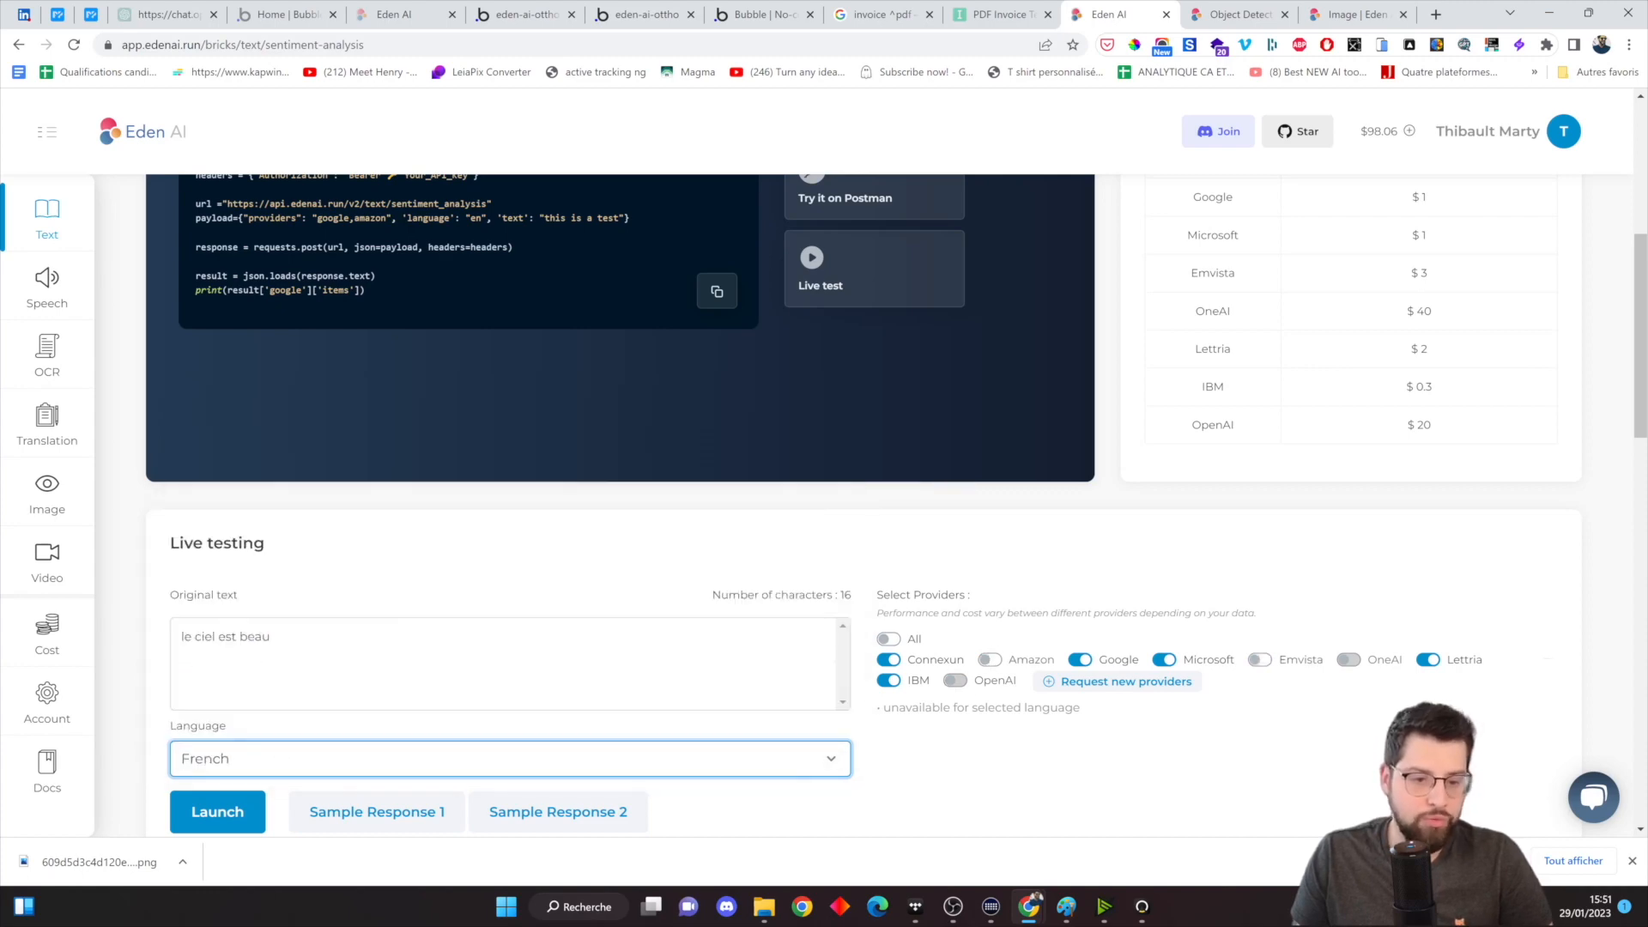
# - Load Sample Response 1 in the live testing area and bring up its results
pyautogui.scroll(-3, 395, 566)
pyautogui.click(392, 547)
pyautogui.scroll(-5, 660, 622)
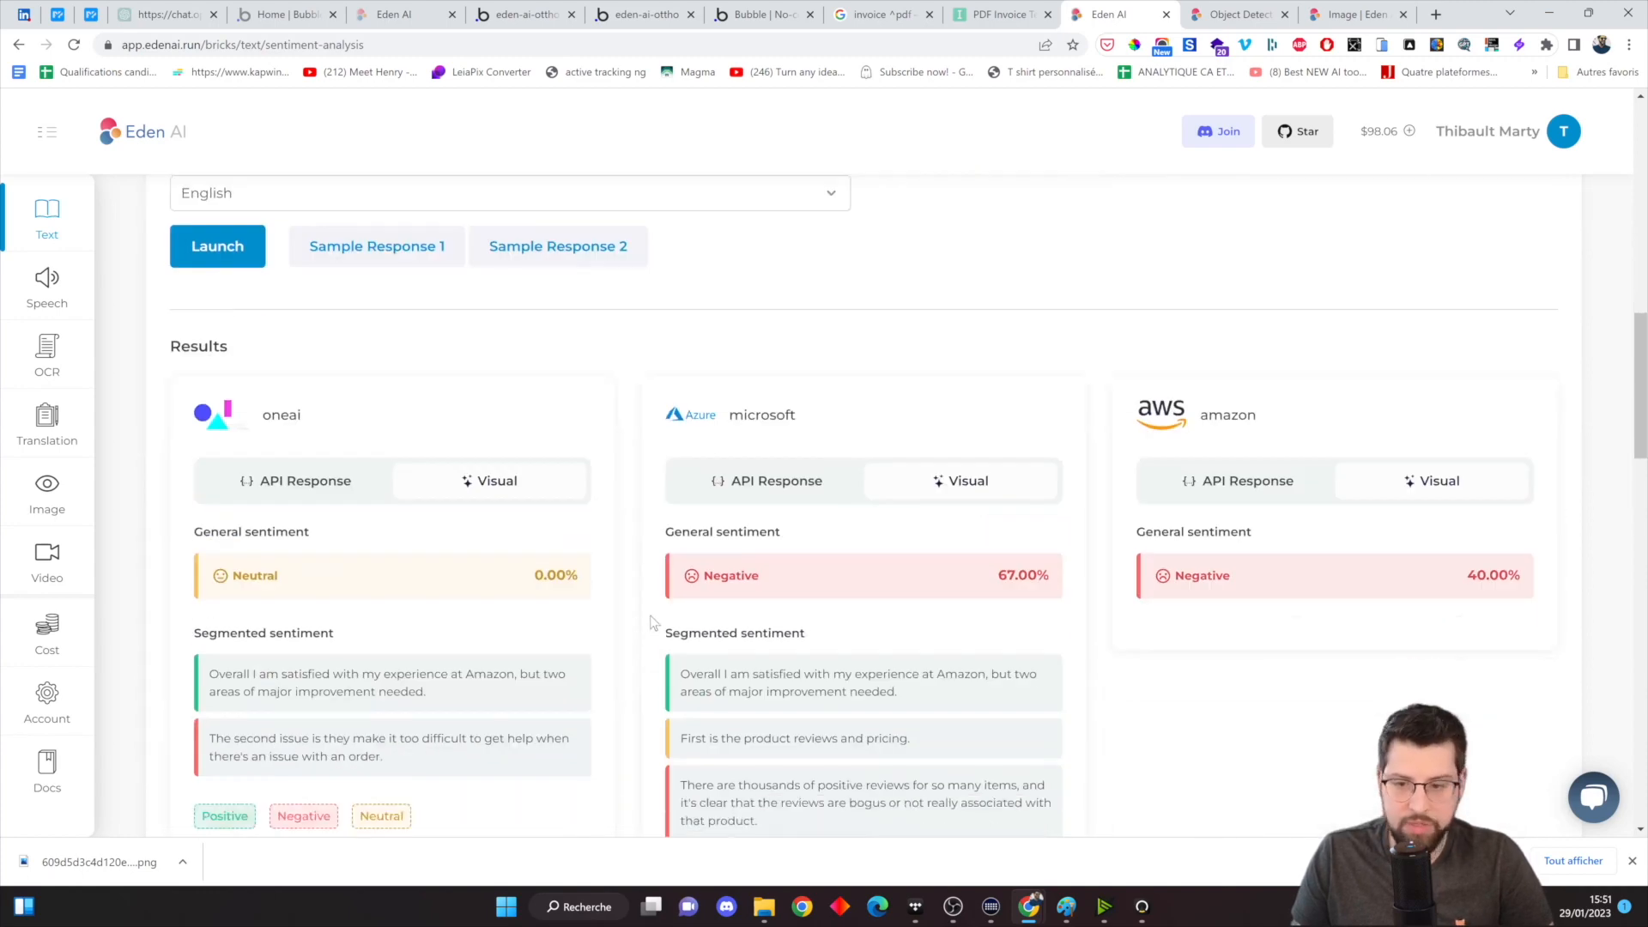
# - Compare the general and segmented sentiment results of the providers for the sample review
pyautogui.scroll(-2, 691, 626)
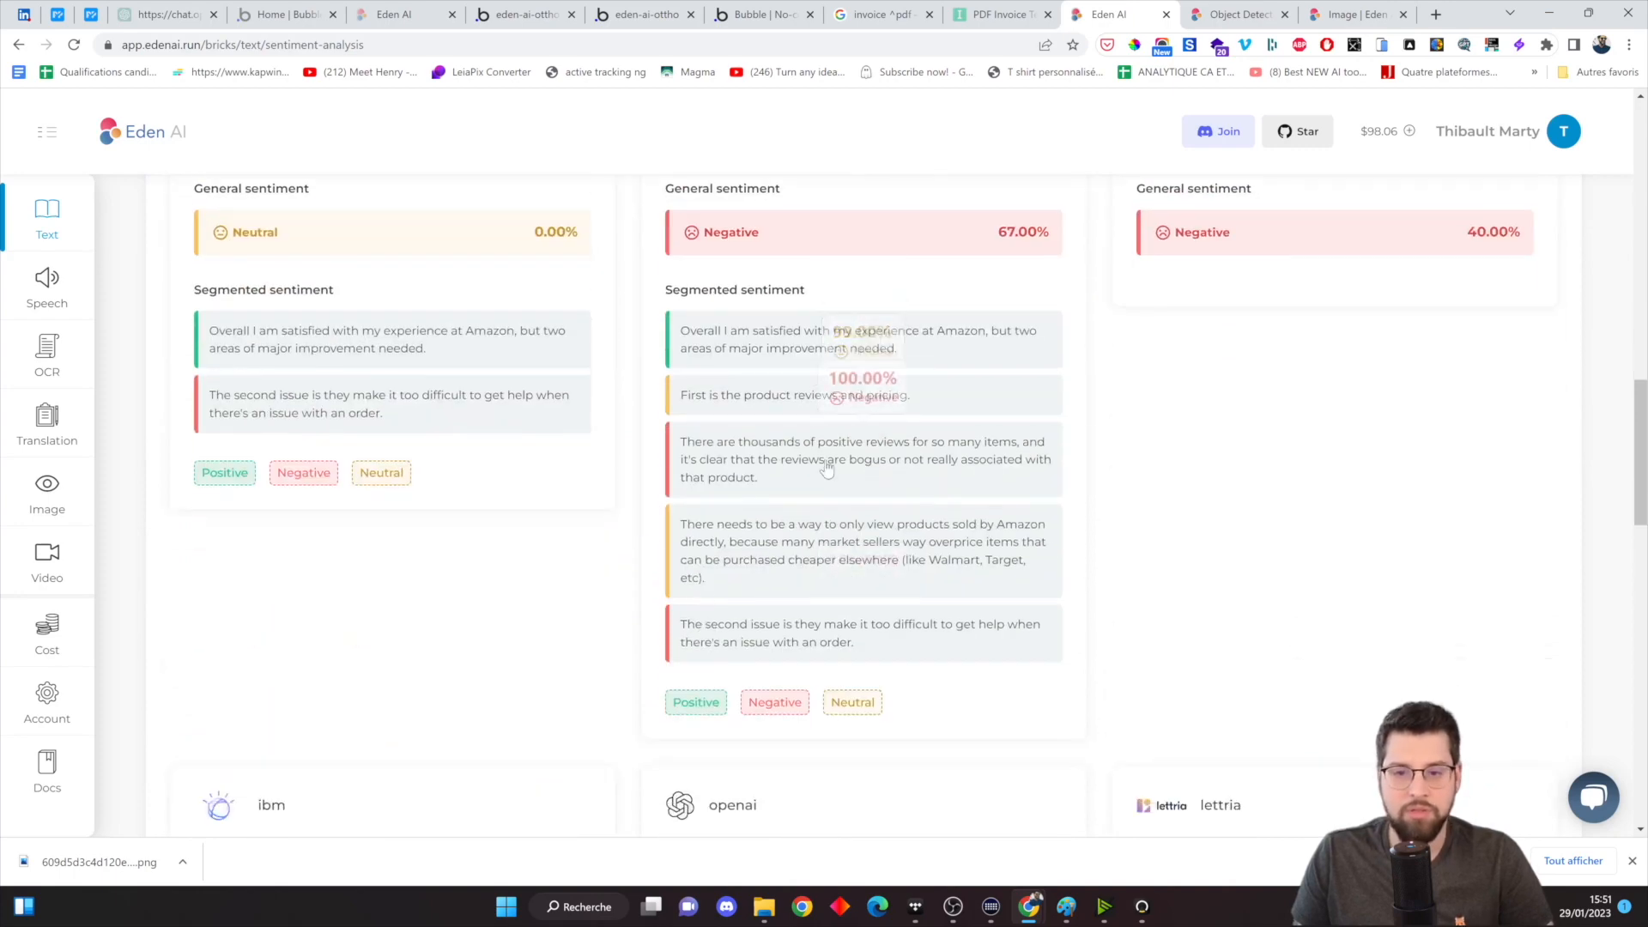
pyautogui.scroll(4, 941, 602)
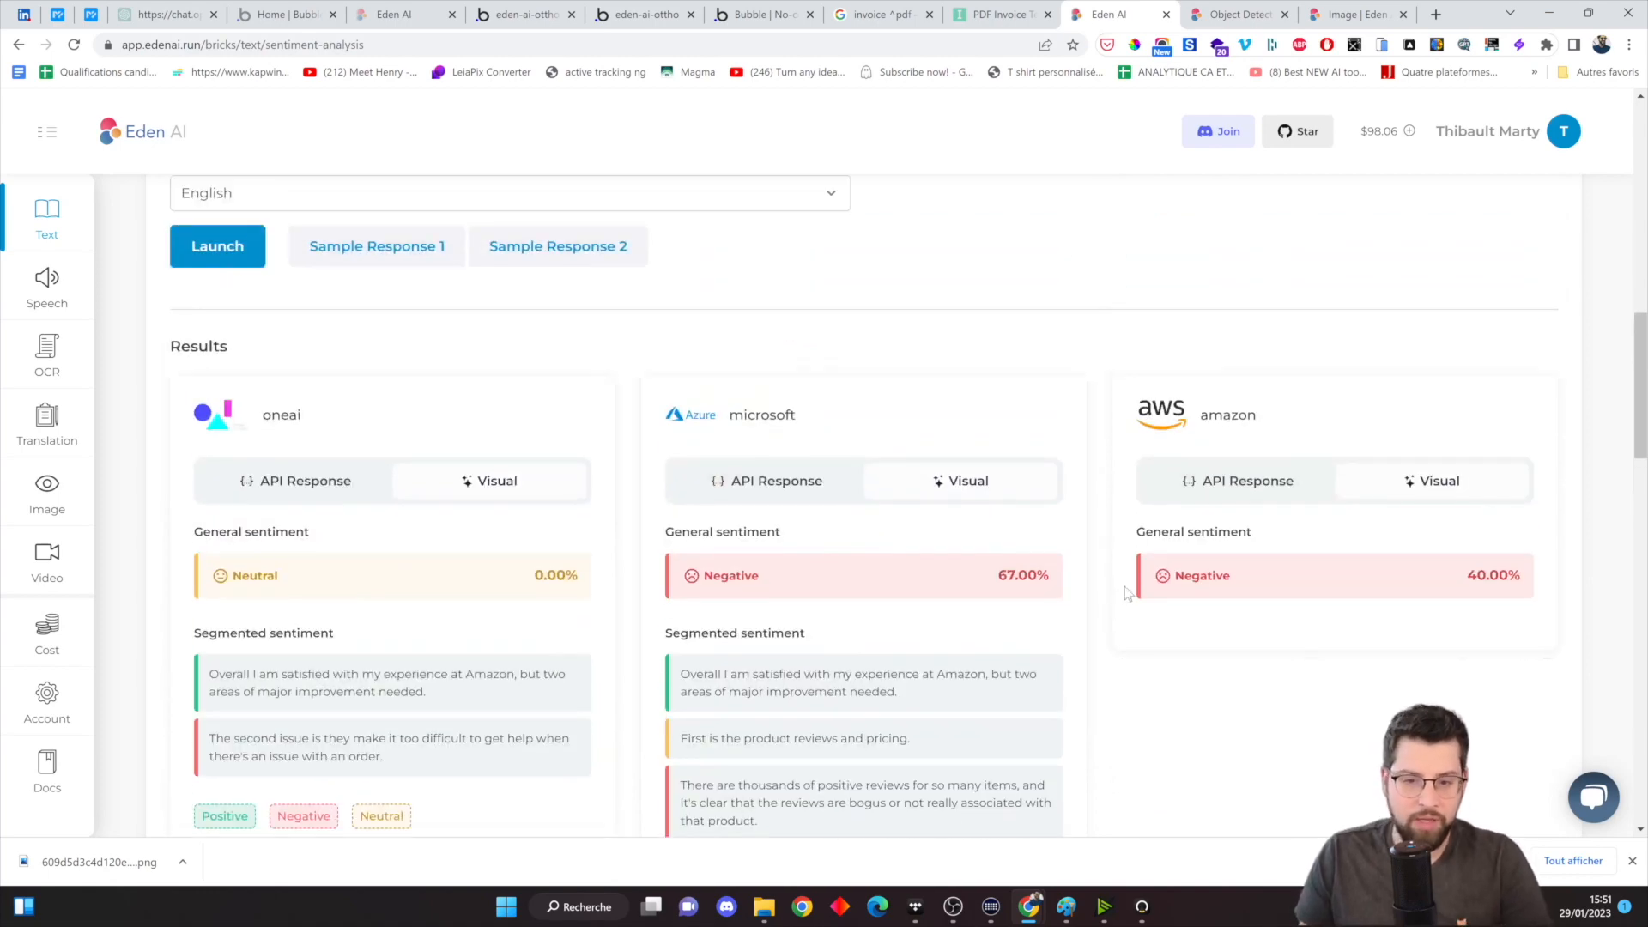
pyautogui.scroll(3, 1125, 589)
pyautogui.scroll(-4, 1131, 589)
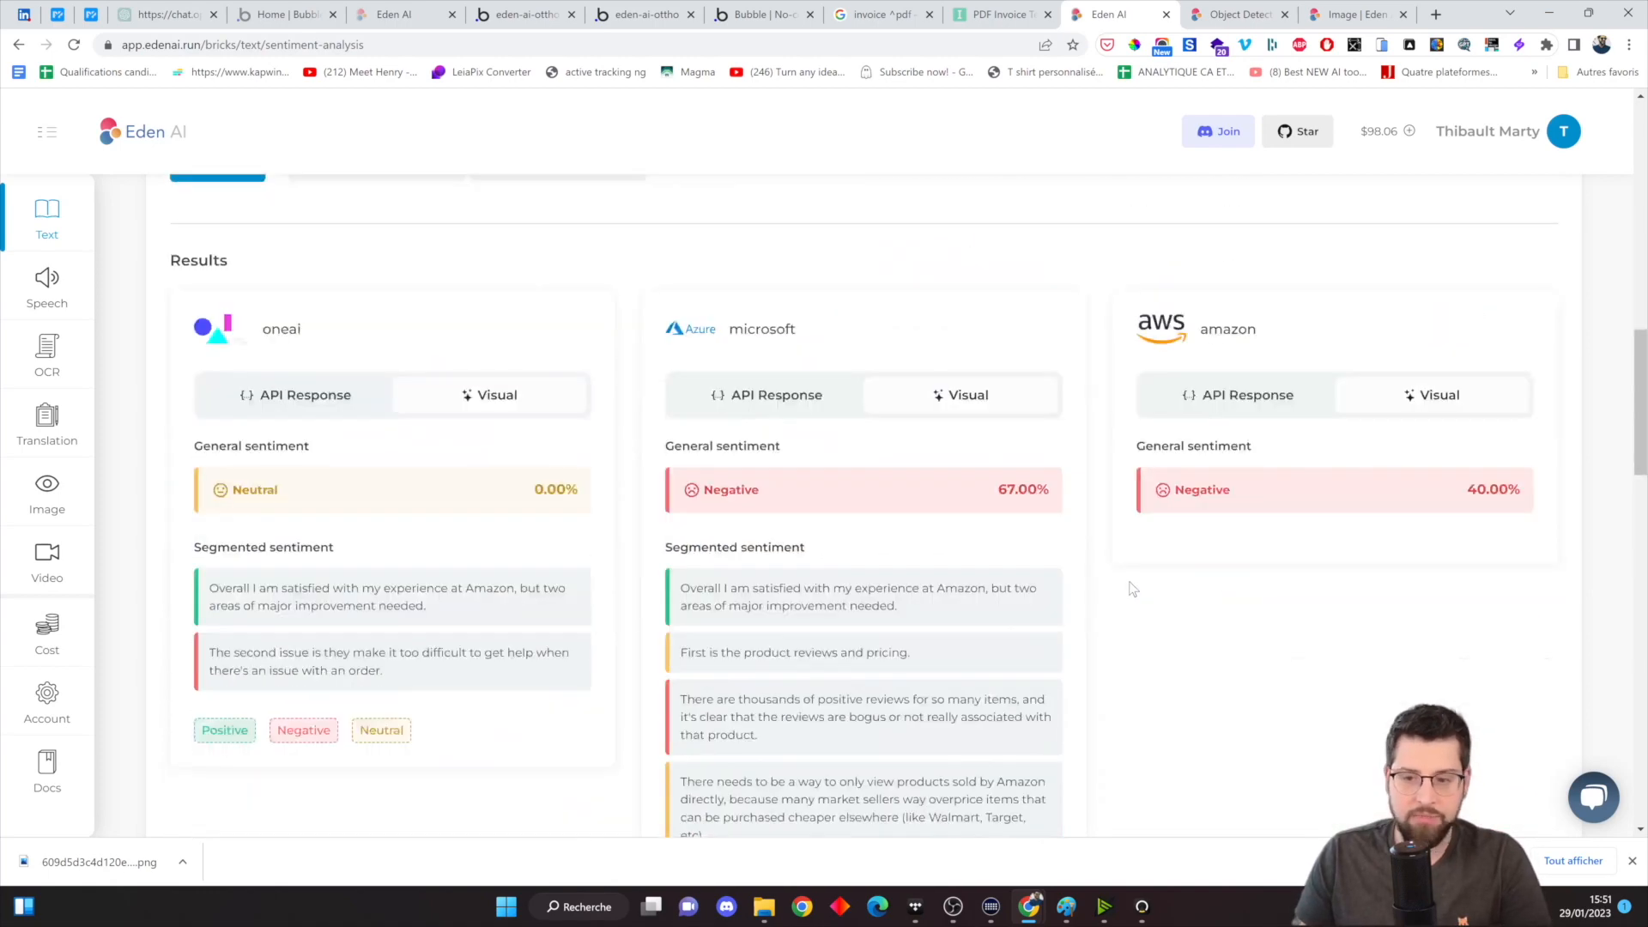
pyautogui.scroll(-3, 1129, 586)
pyautogui.scroll(2, 887, 539)
# - Inspect the scores of individual sentences in the oneai and microsoft results, and return to the sample text
pyautogui.moveTo(251, 502)
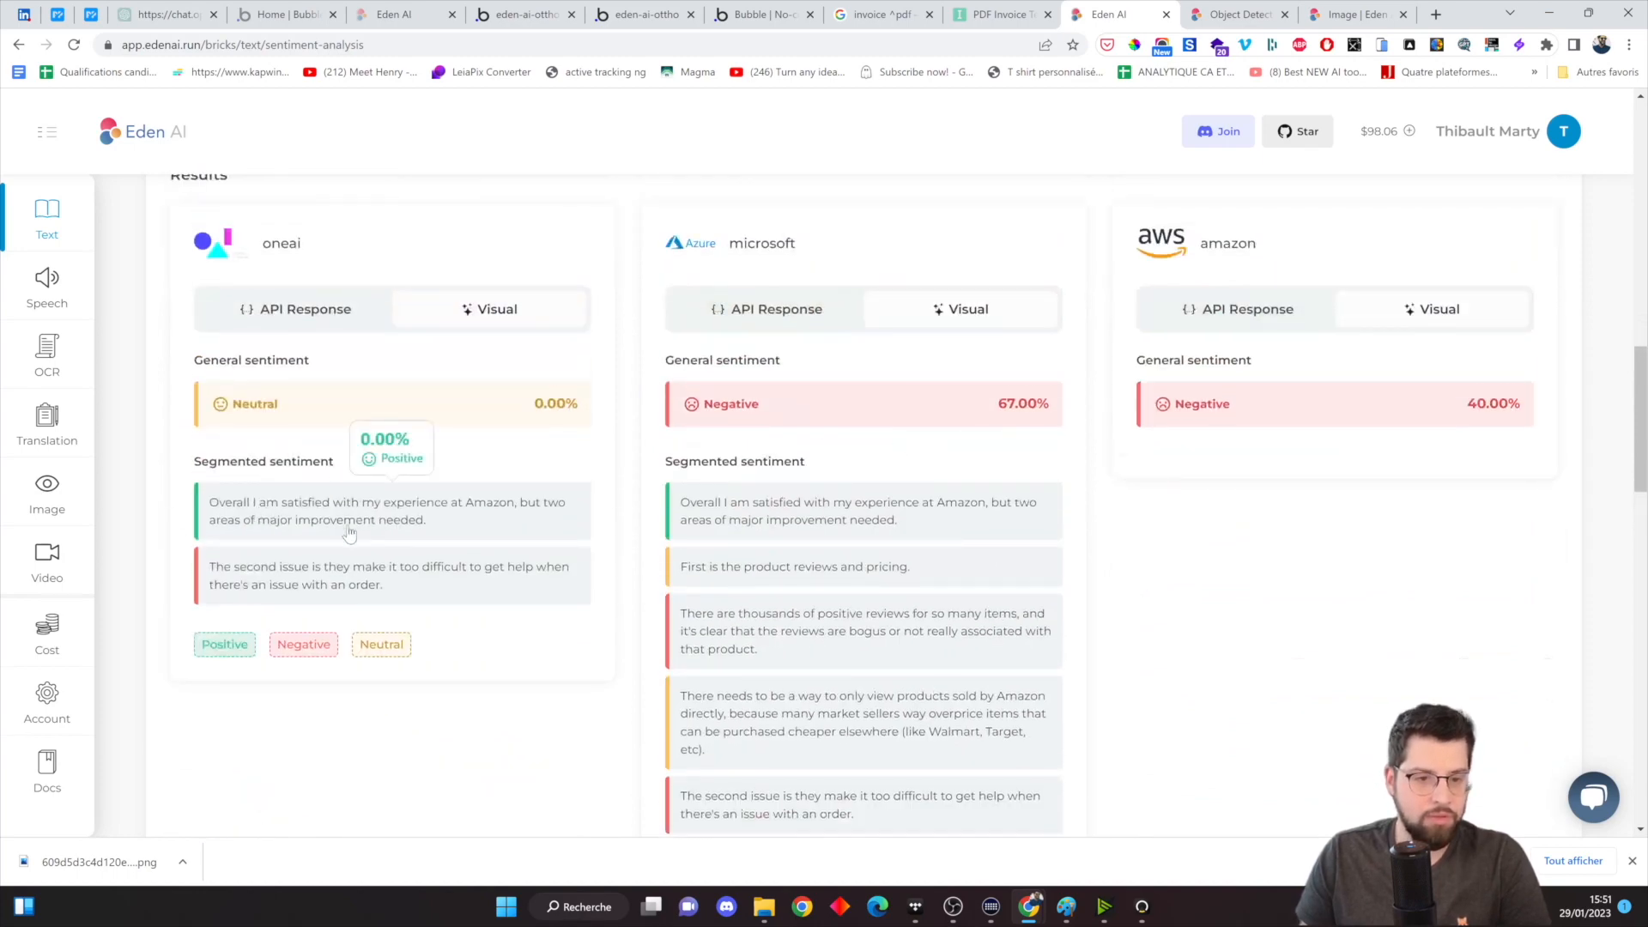
pyautogui.moveTo(346, 583)
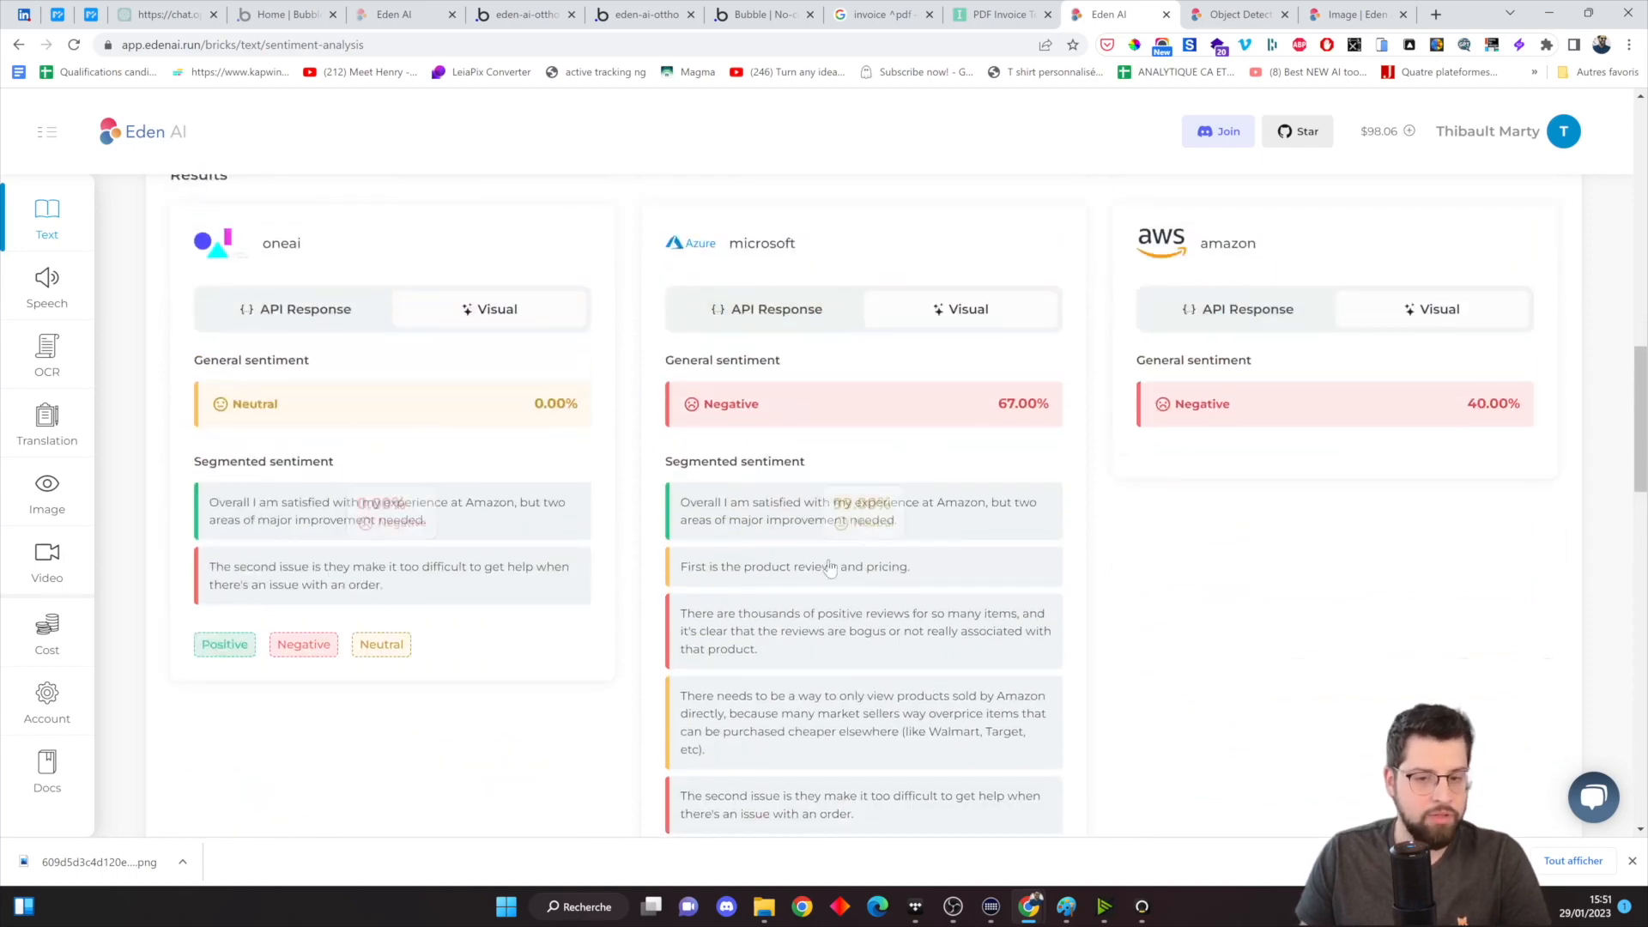
pyautogui.scroll(-1, 867, 532)
pyautogui.moveTo(946, 473)
pyautogui.scroll(2, 1295, 457)
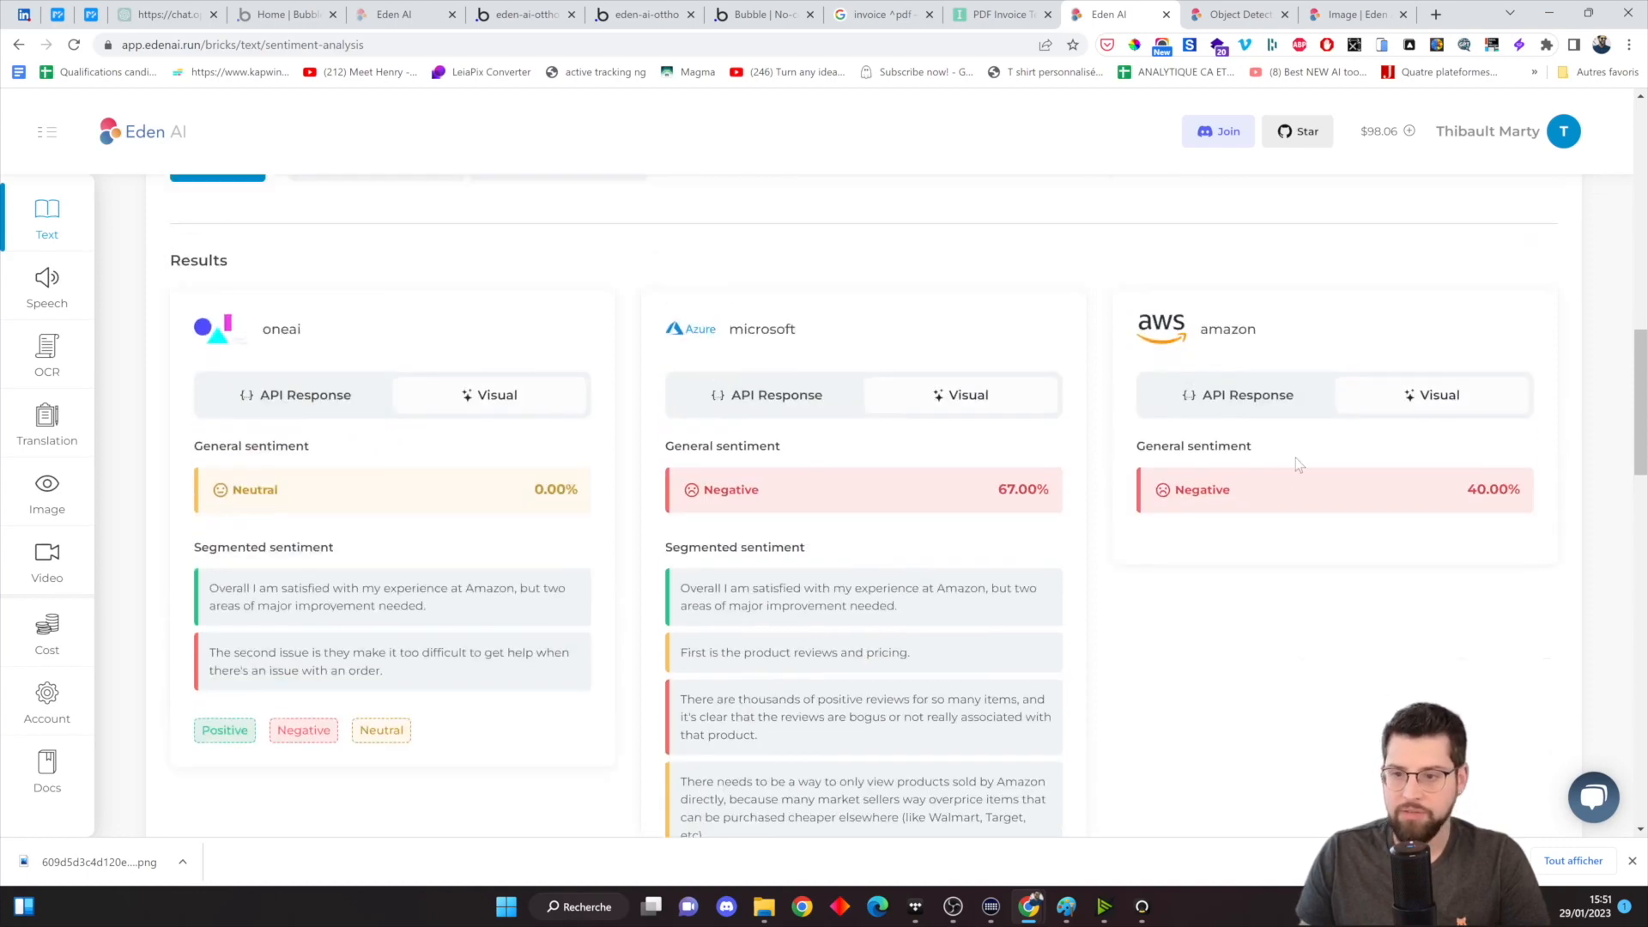
pyautogui.scroll(2, 1353, 505)
pyautogui.scroll(1, 540, 511)
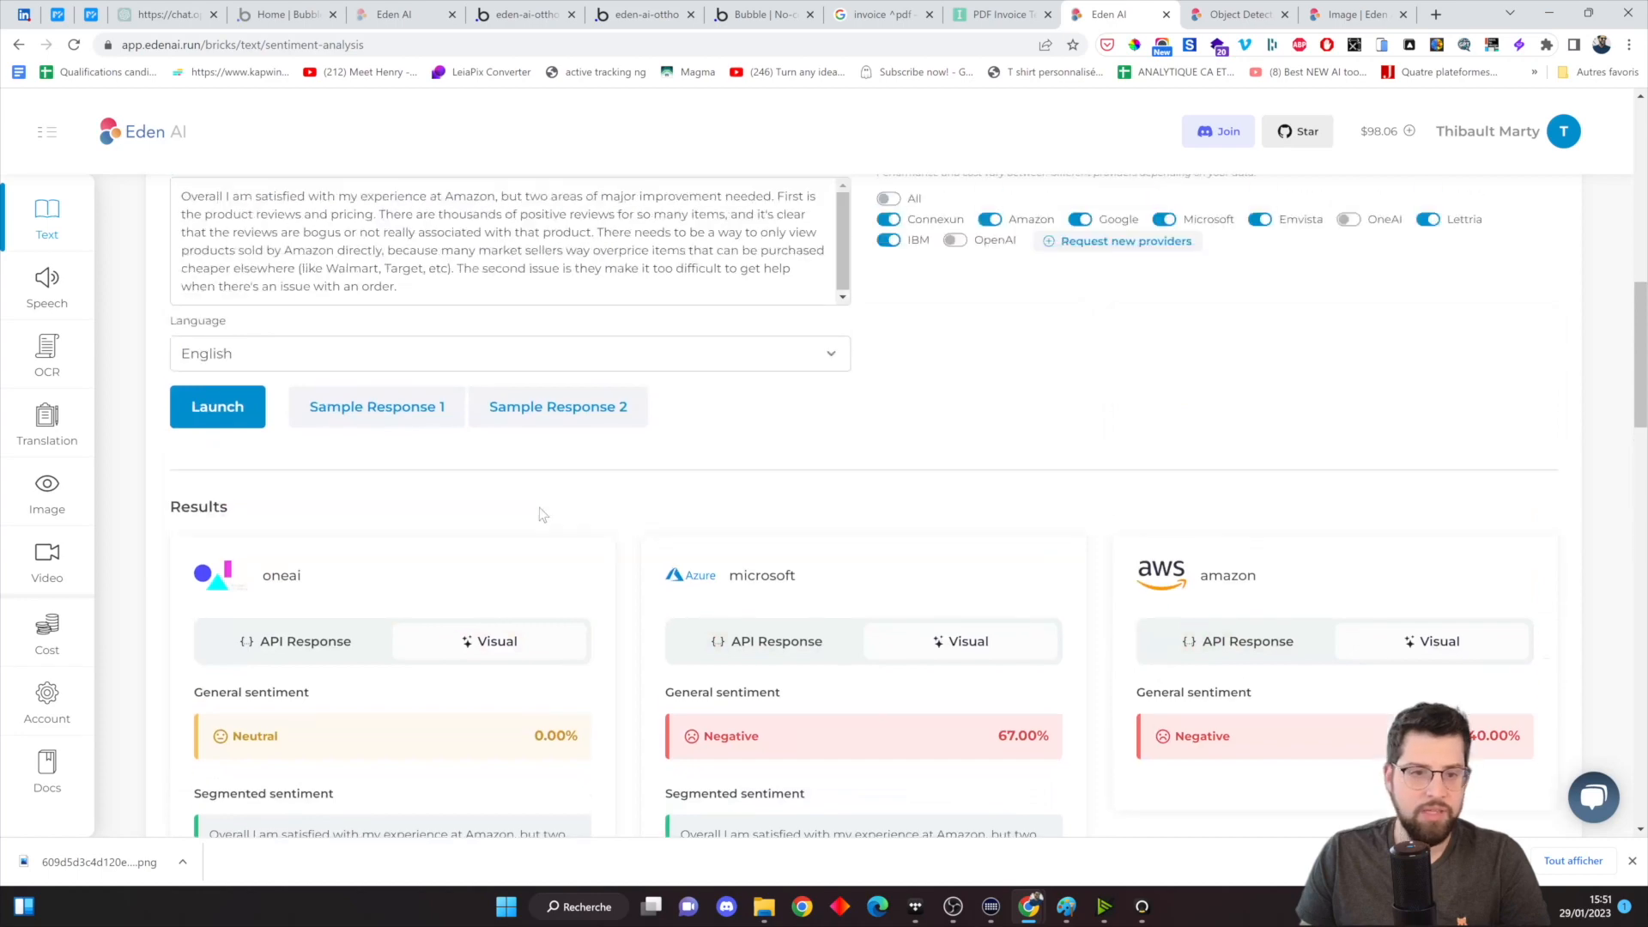
# - Load Sample Response 2 in the live testing area and compare the microsoft, oneai and amazon sentiment results
pyautogui.click(559, 415)
pyautogui.scroll(-3, 839, 512)
pyautogui.scroll(-2, 838, 512)
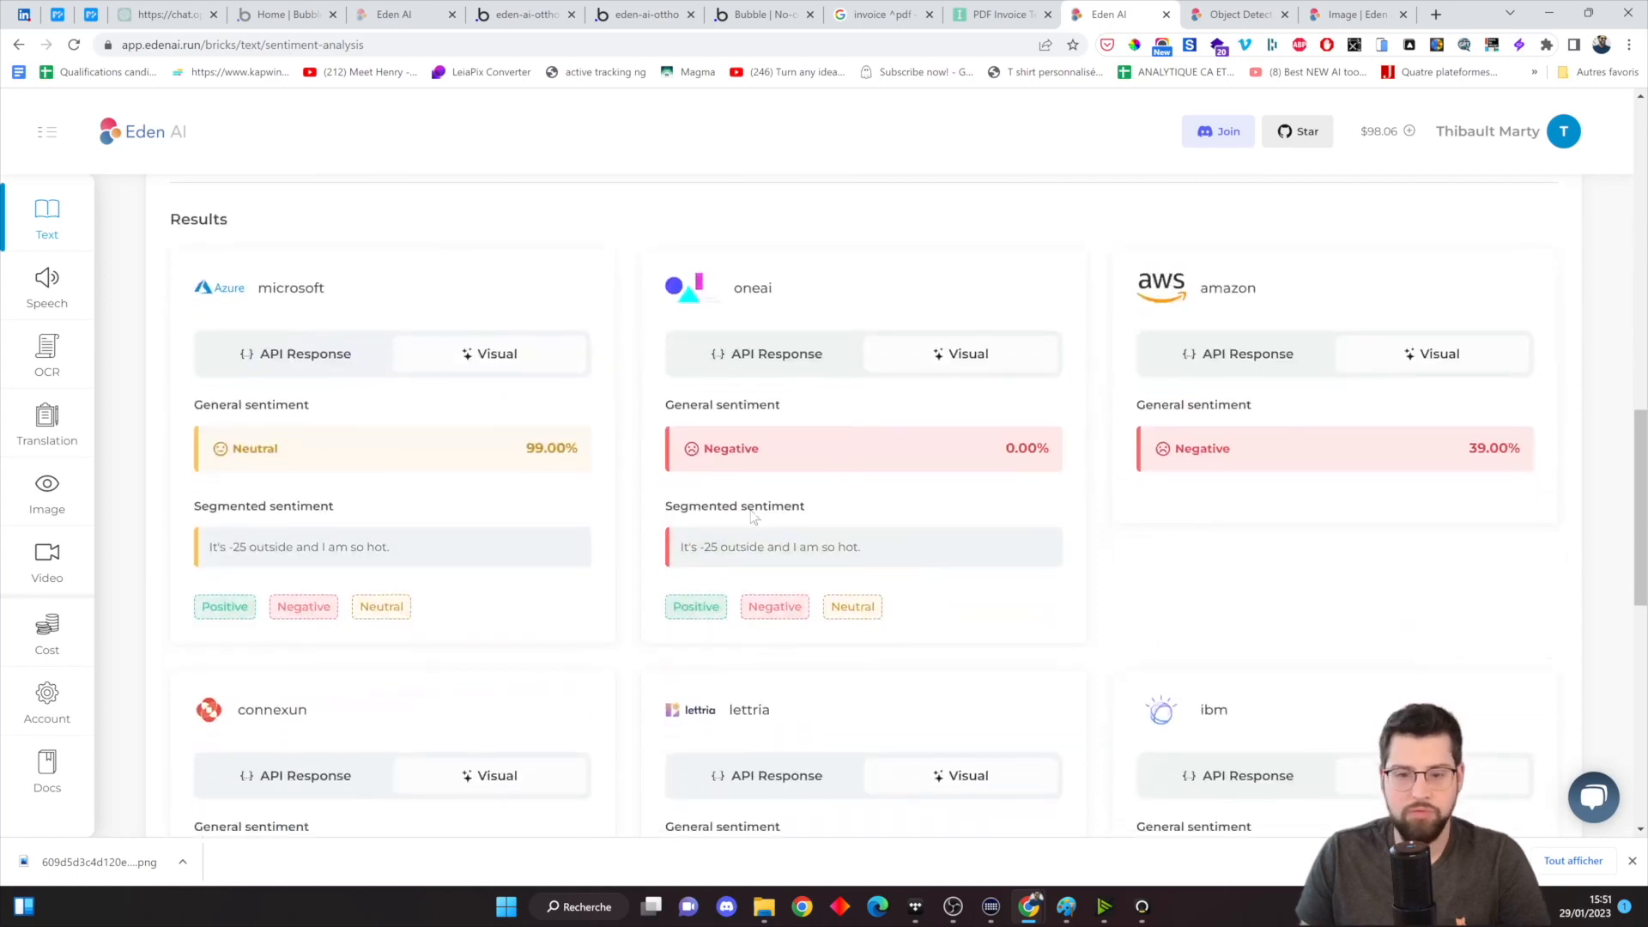
pyautogui.scroll(2, 743, 421)
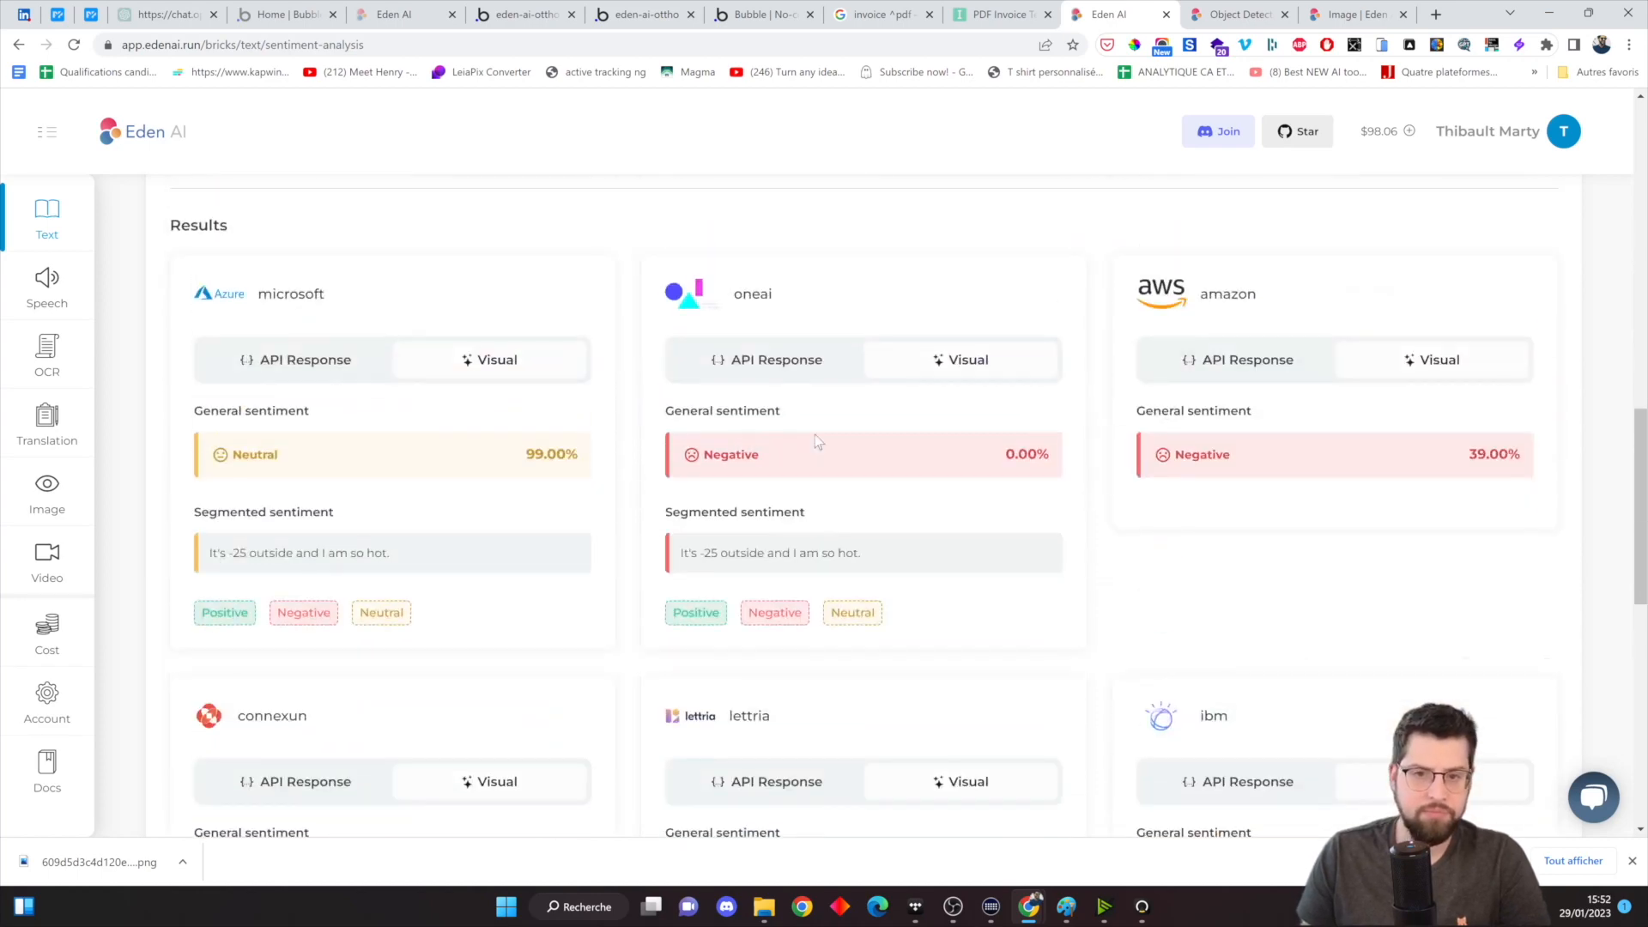
pyautogui.scroll(5, 781, 579)
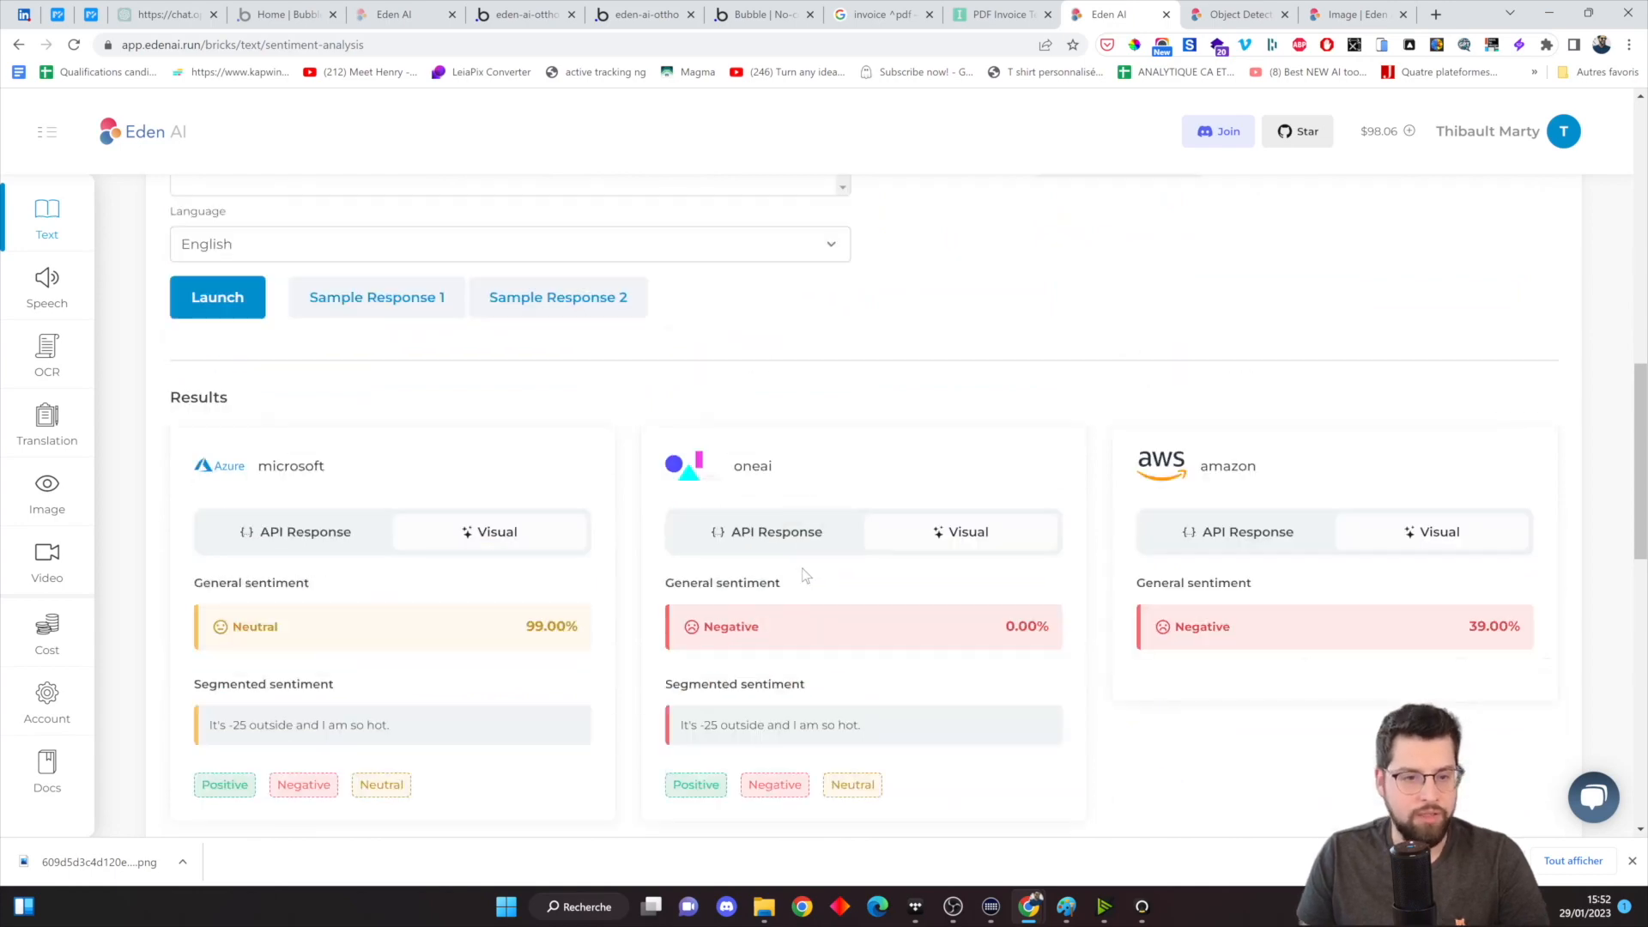
pyautogui.scroll(-4, 554, 495)
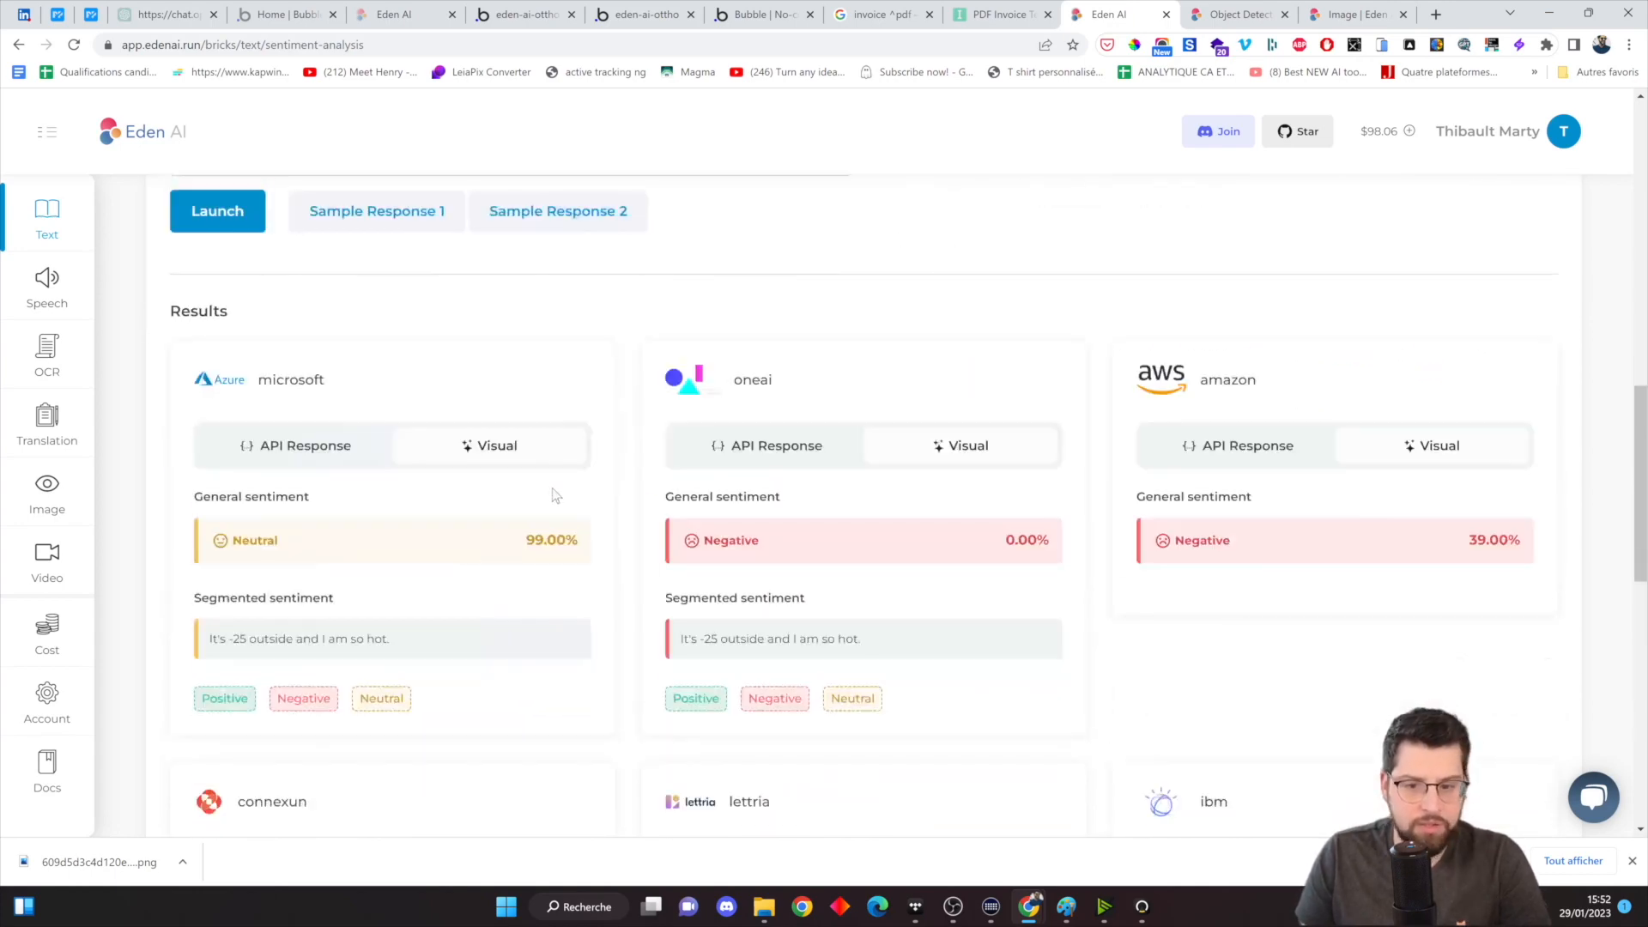
pyautogui.scroll(3, 586, 507)
pyautogui.scroll(-3, 594, 513)
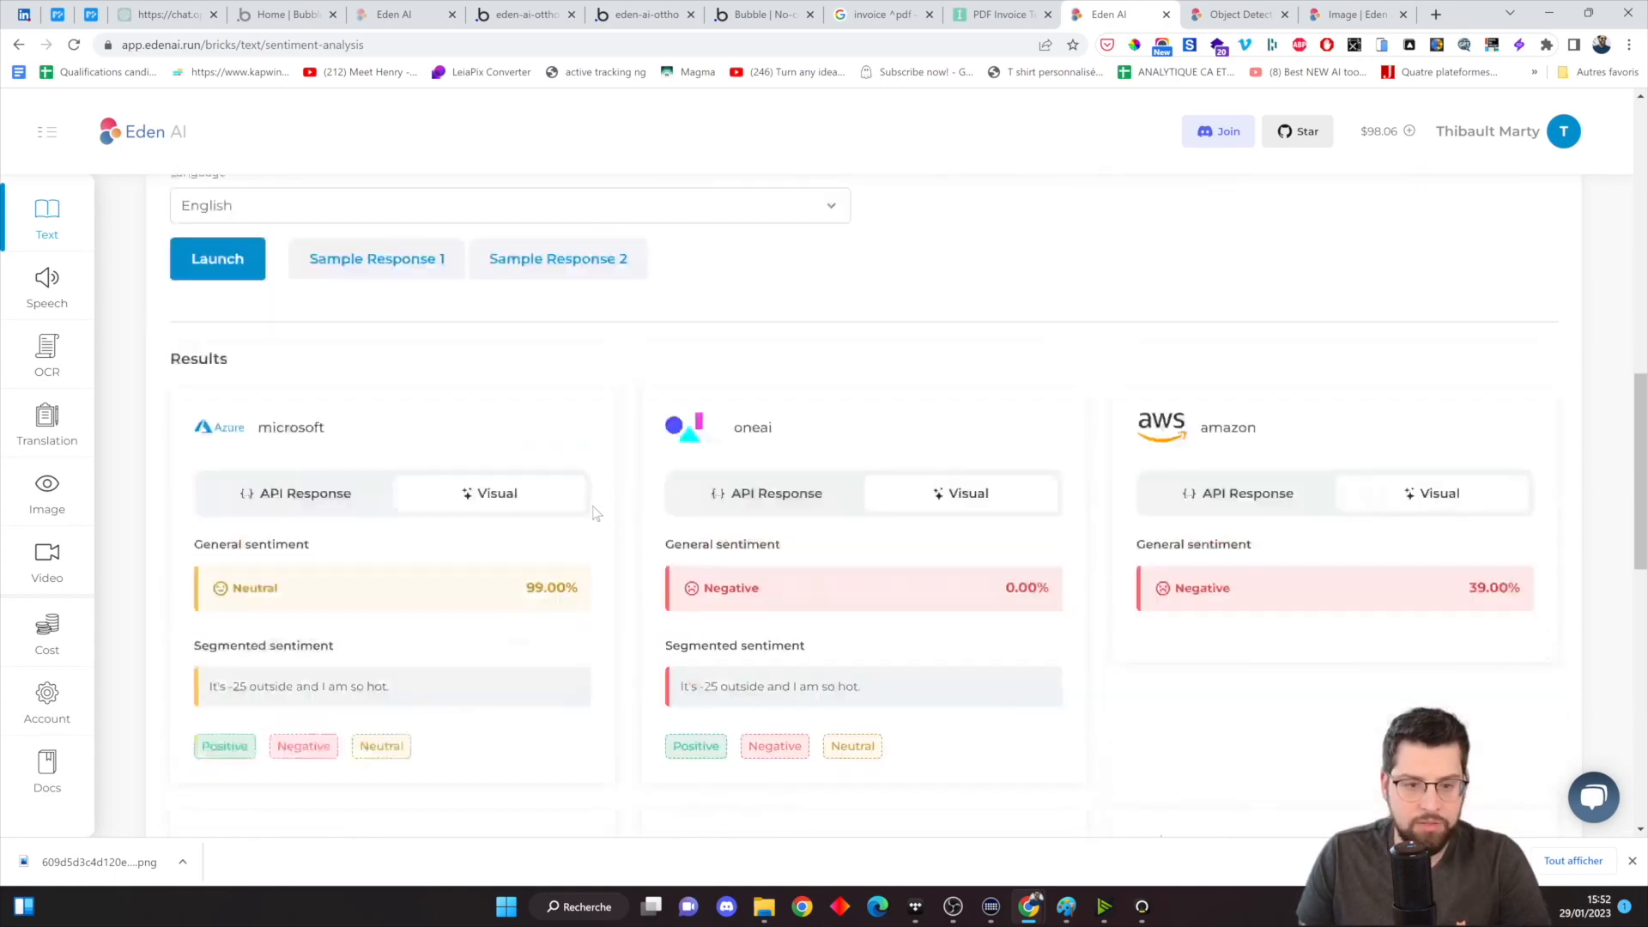
# - Compare the connexun, lettria, ibm, google, openai and emvista results for the second sample, and return to the sample text
pyautogui.scroll(-5, 772, 539)
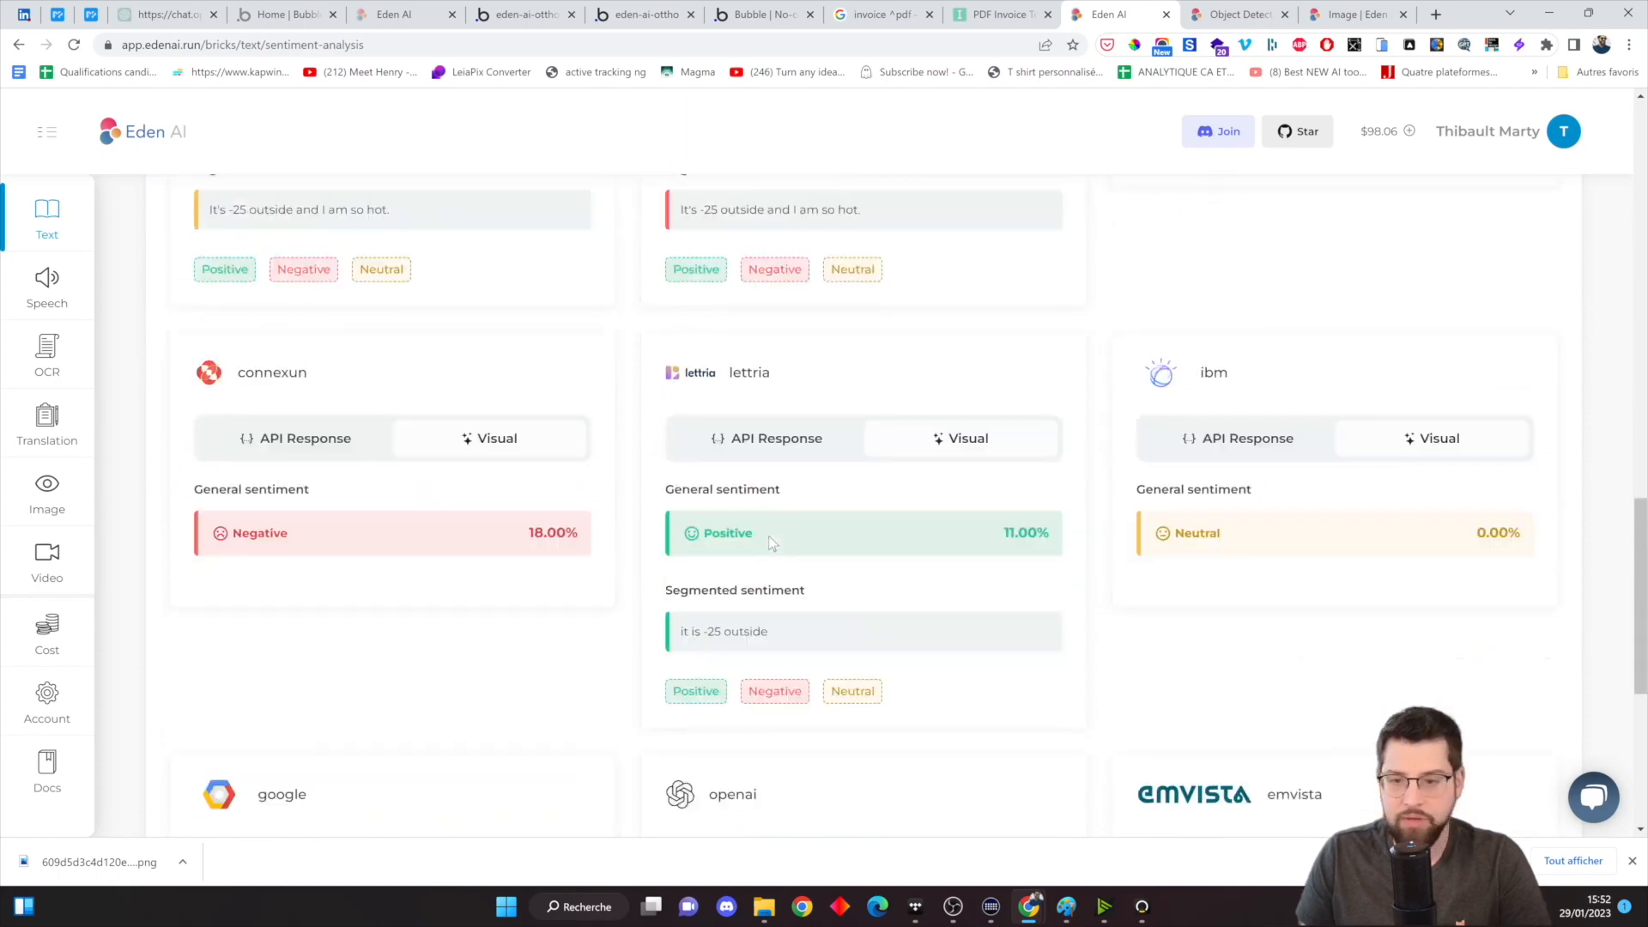
pyautogui.scroll(-1, 768, 536)
pyautogui.scroll(-3, 767, 536)
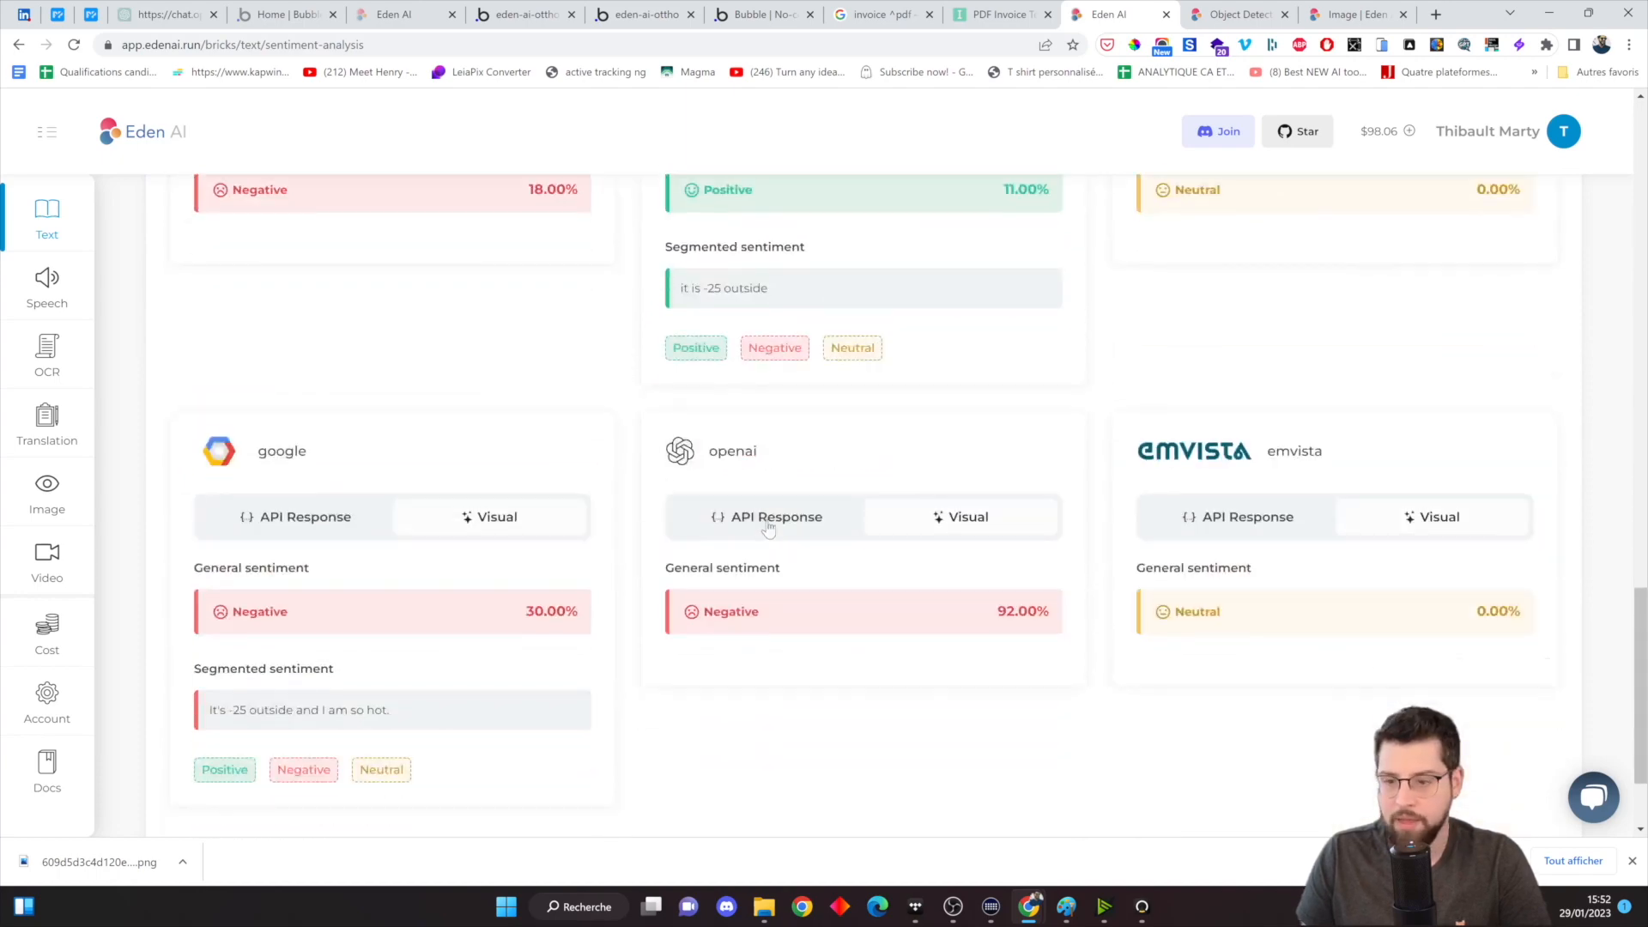
pyautogui.scroll(4, 780, 541)
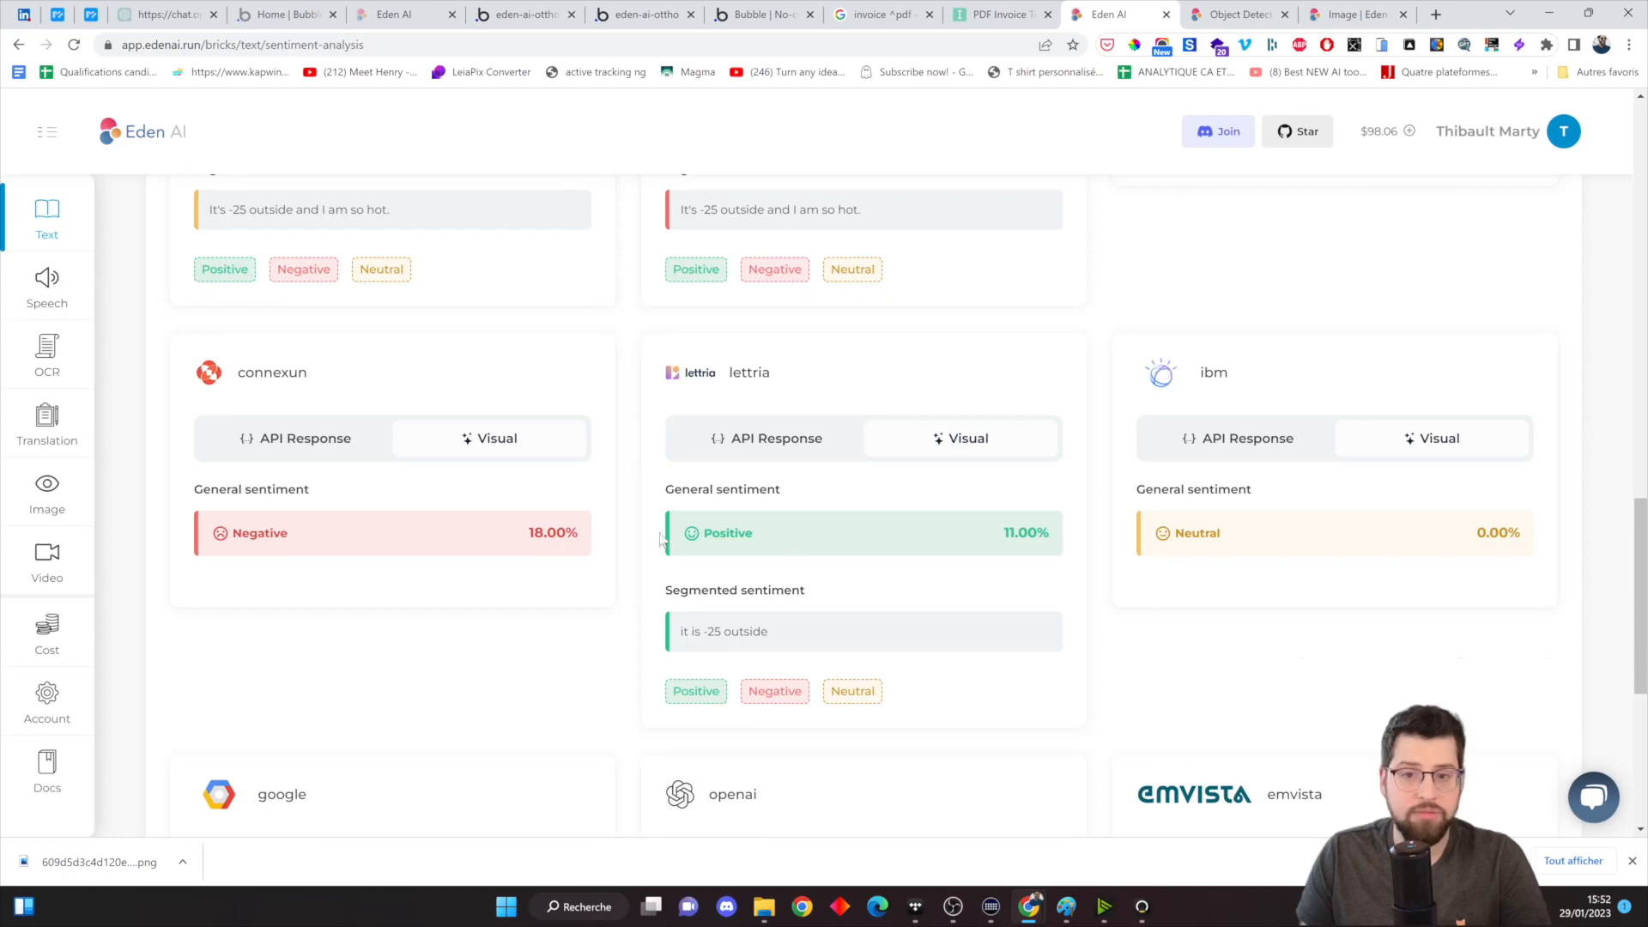
pyautogui.scroll(4, 821, 592)
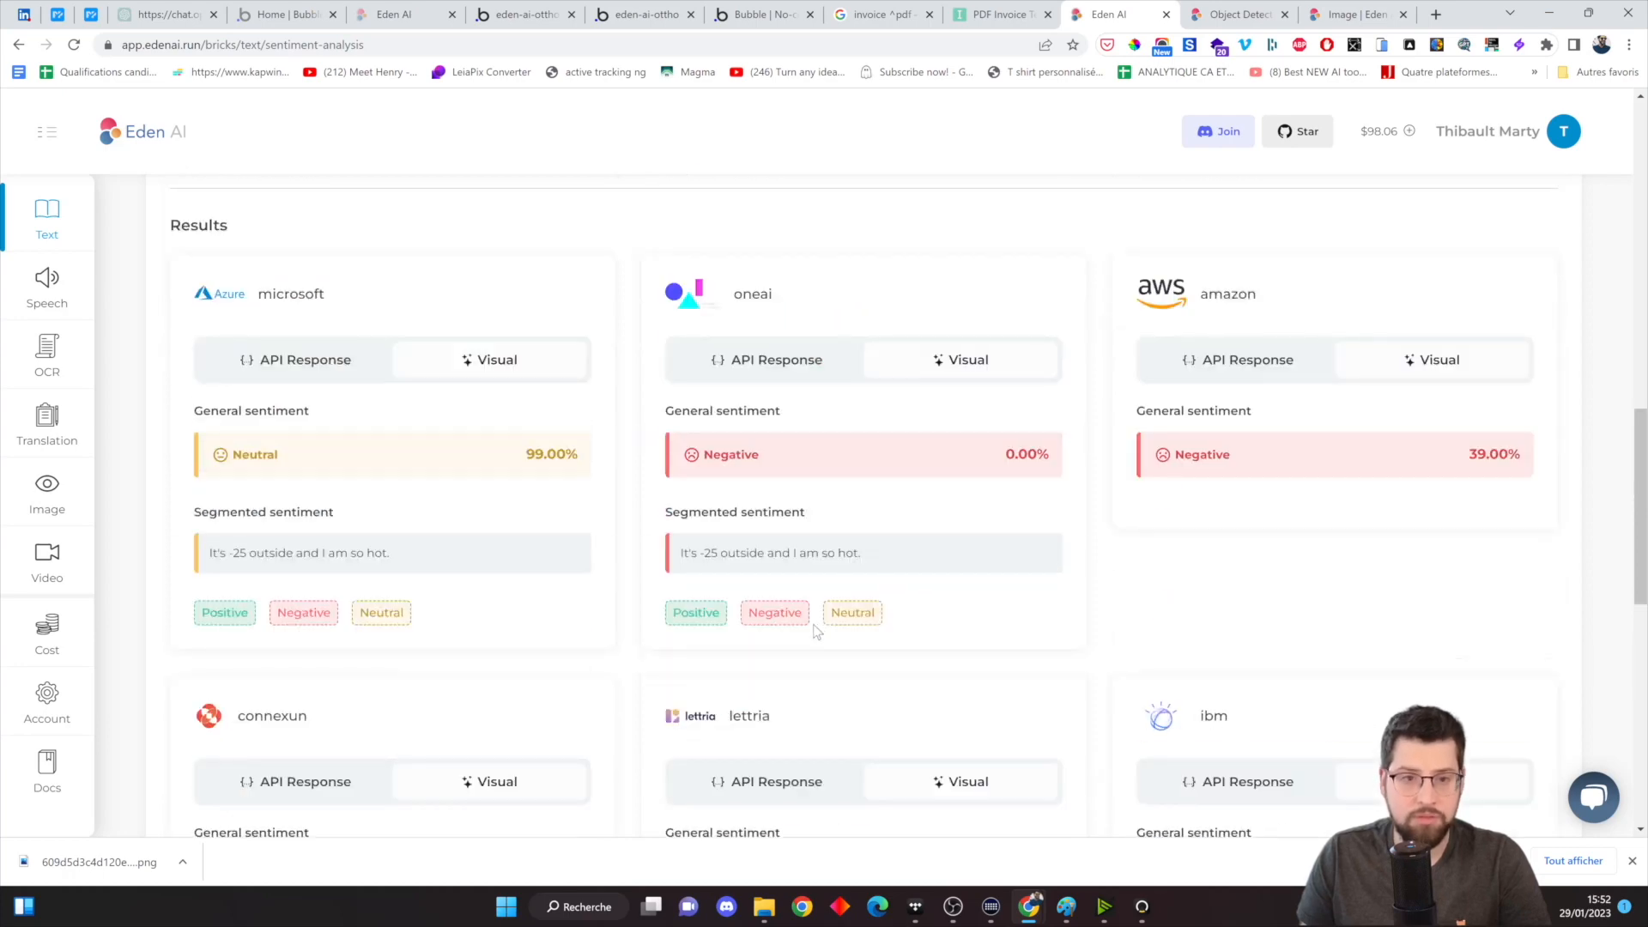
pyautogui.scroll(4, 814, 631)
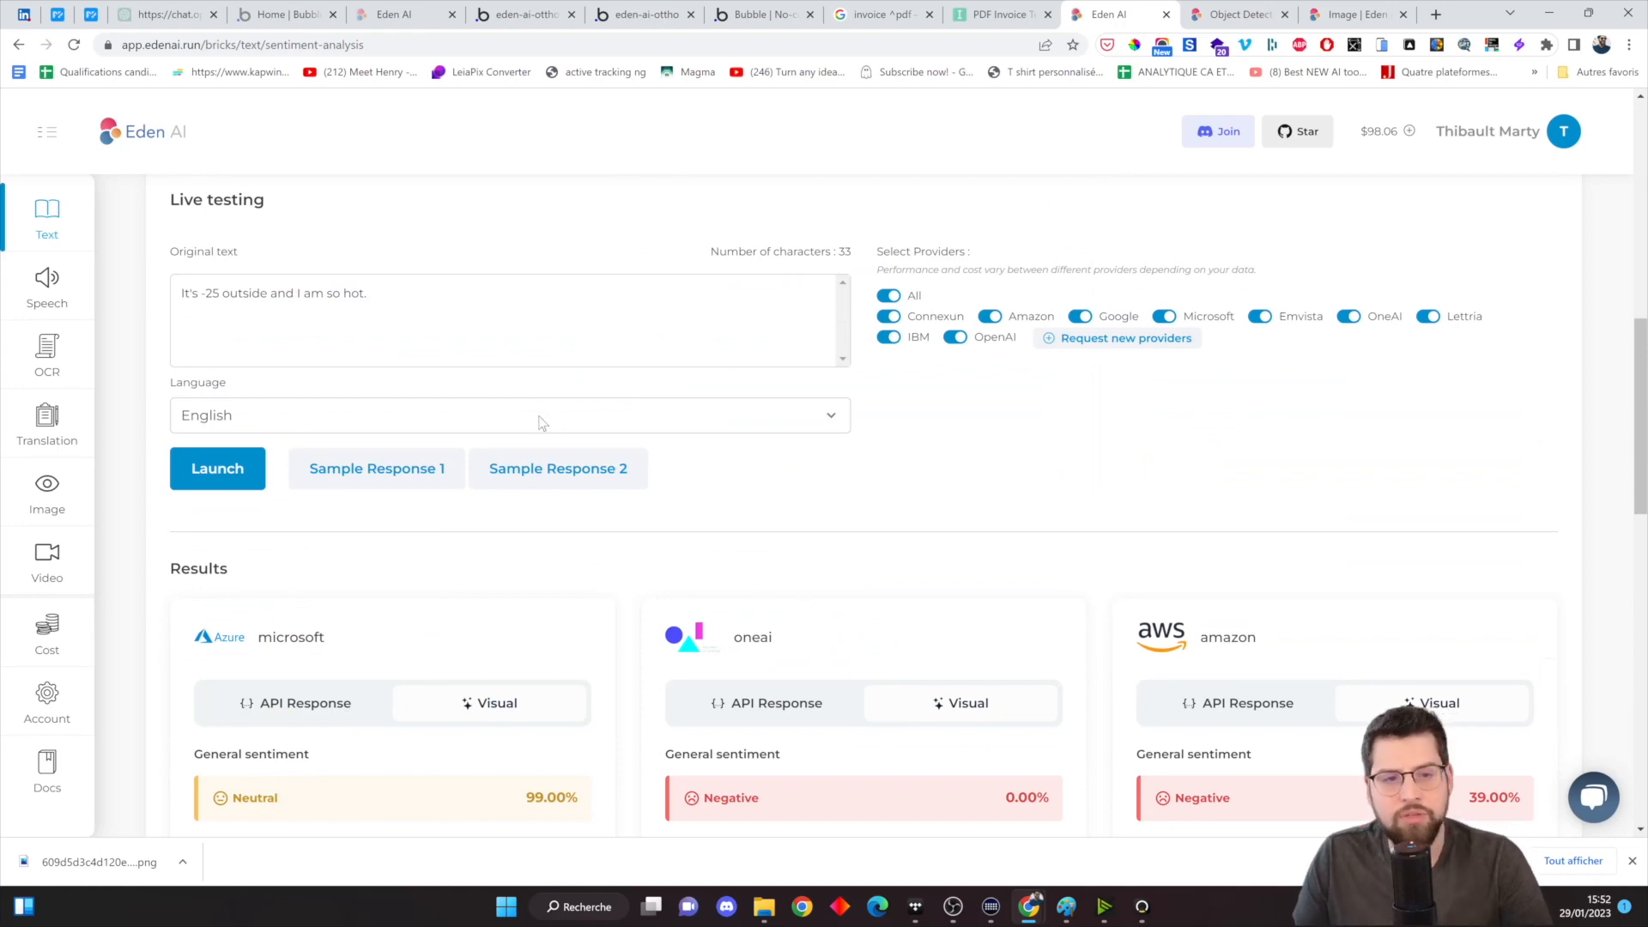
# - Go over all the providers' results for the short weather sentence once more and return to the live testing form
pyautogui.scroll(-3, 779, 478)
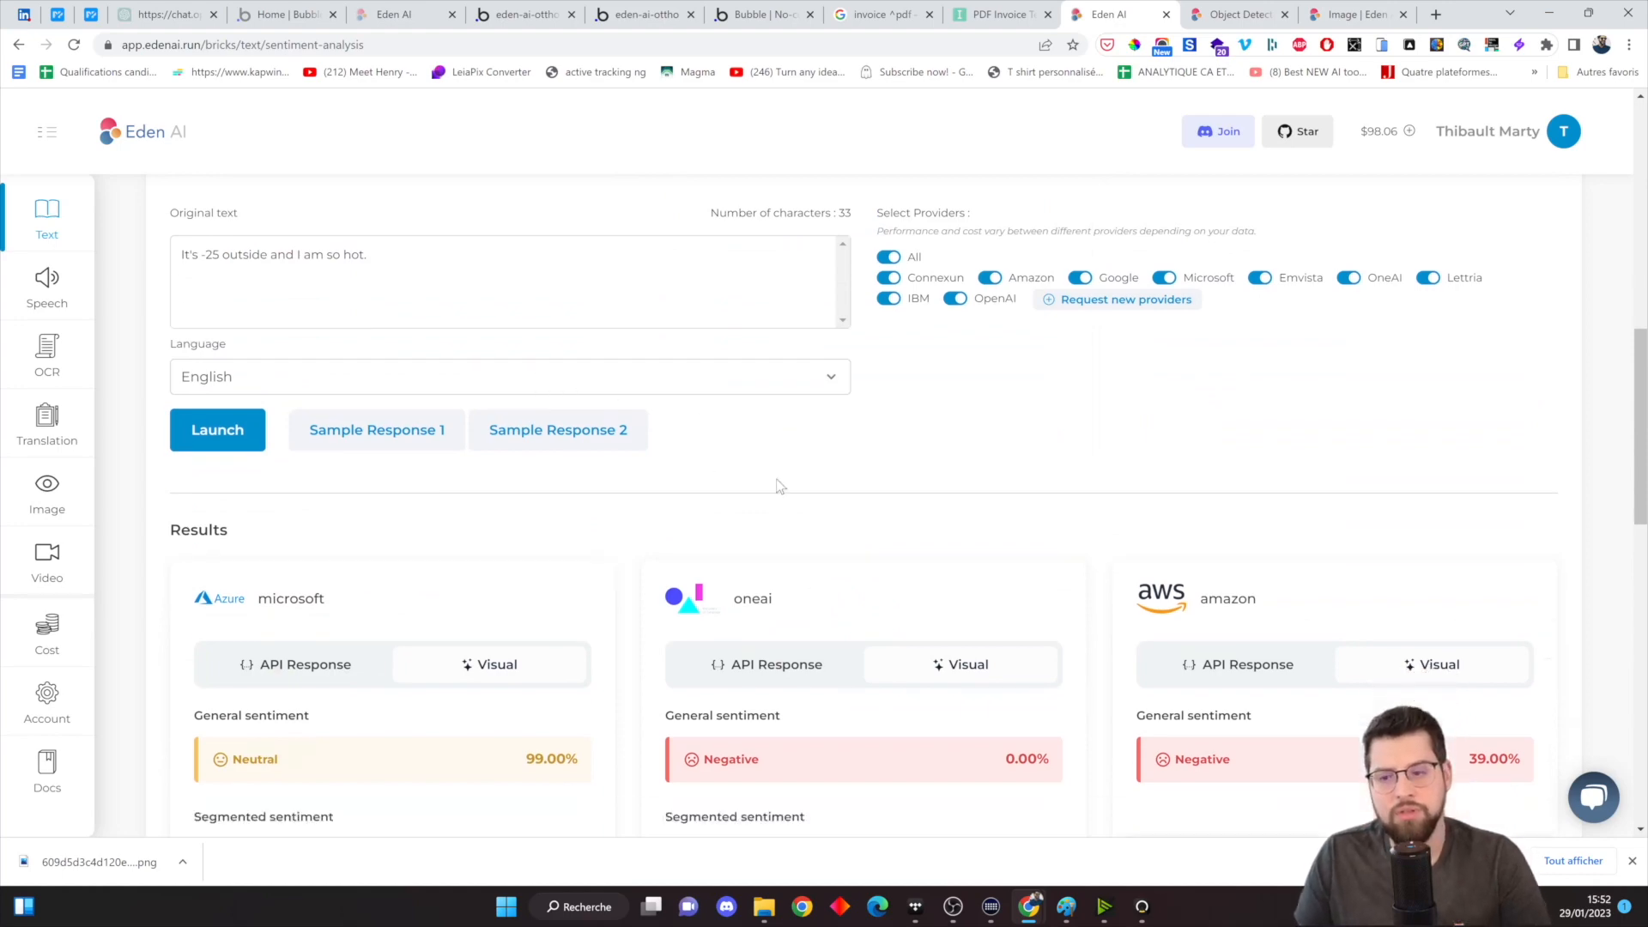
pyautogui.scroll(-3, 781, 482)
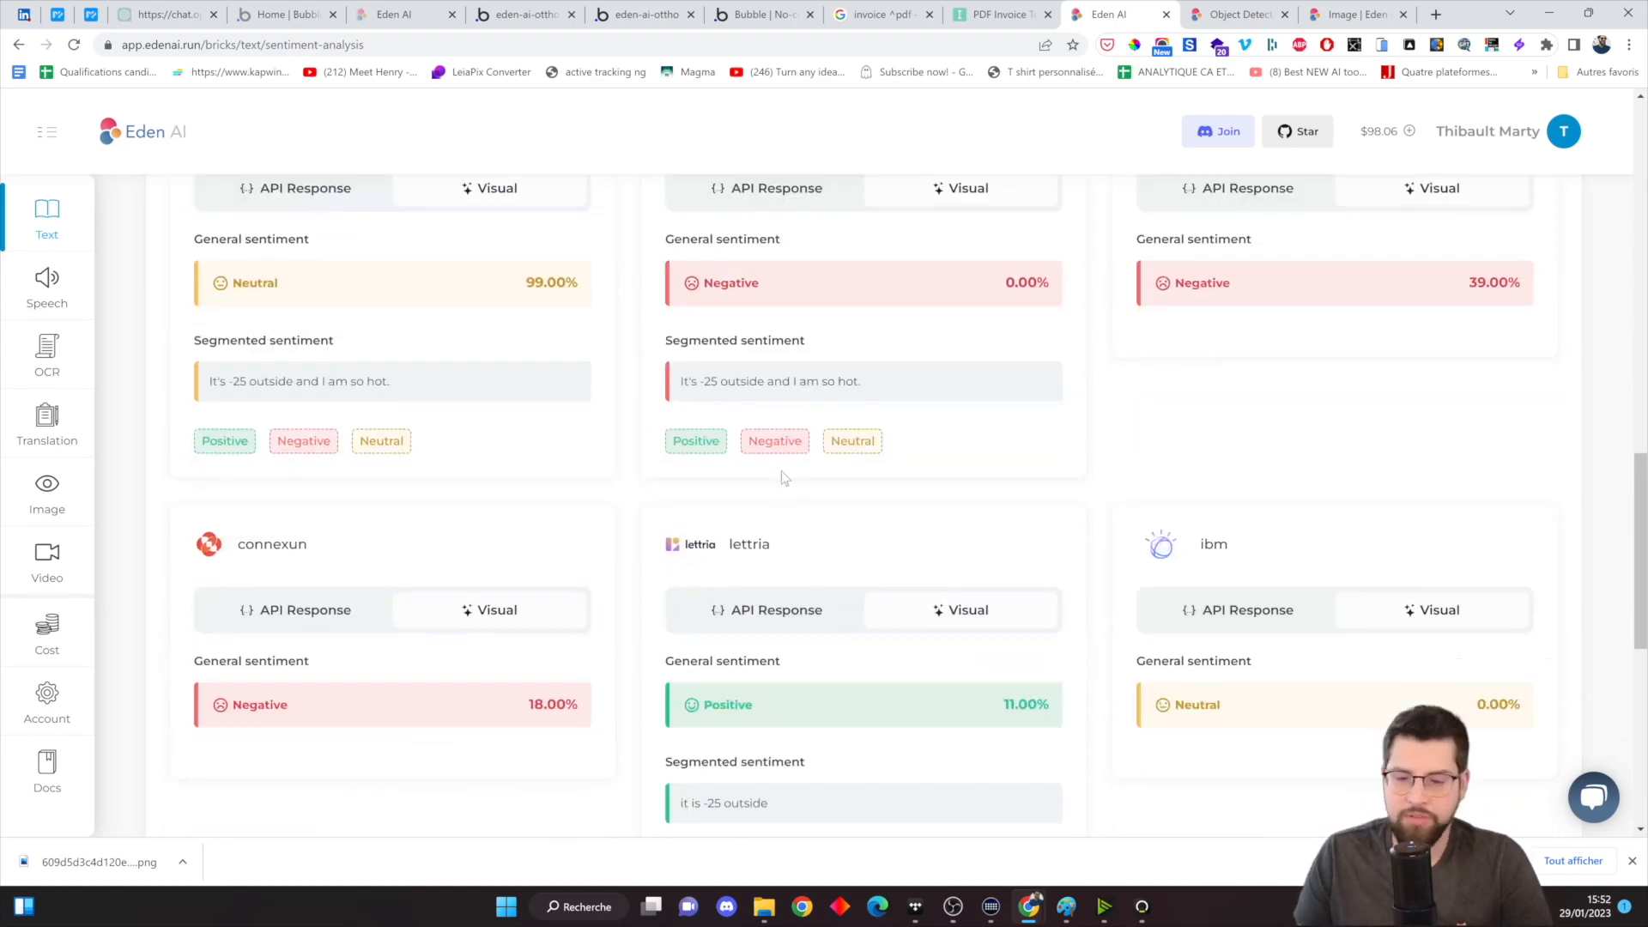
pyautogui.scroll(-3, 808, 493)
pyautogui.scroll(-3, 808, 497)
pyautogui.scroll(15, 750, 507)
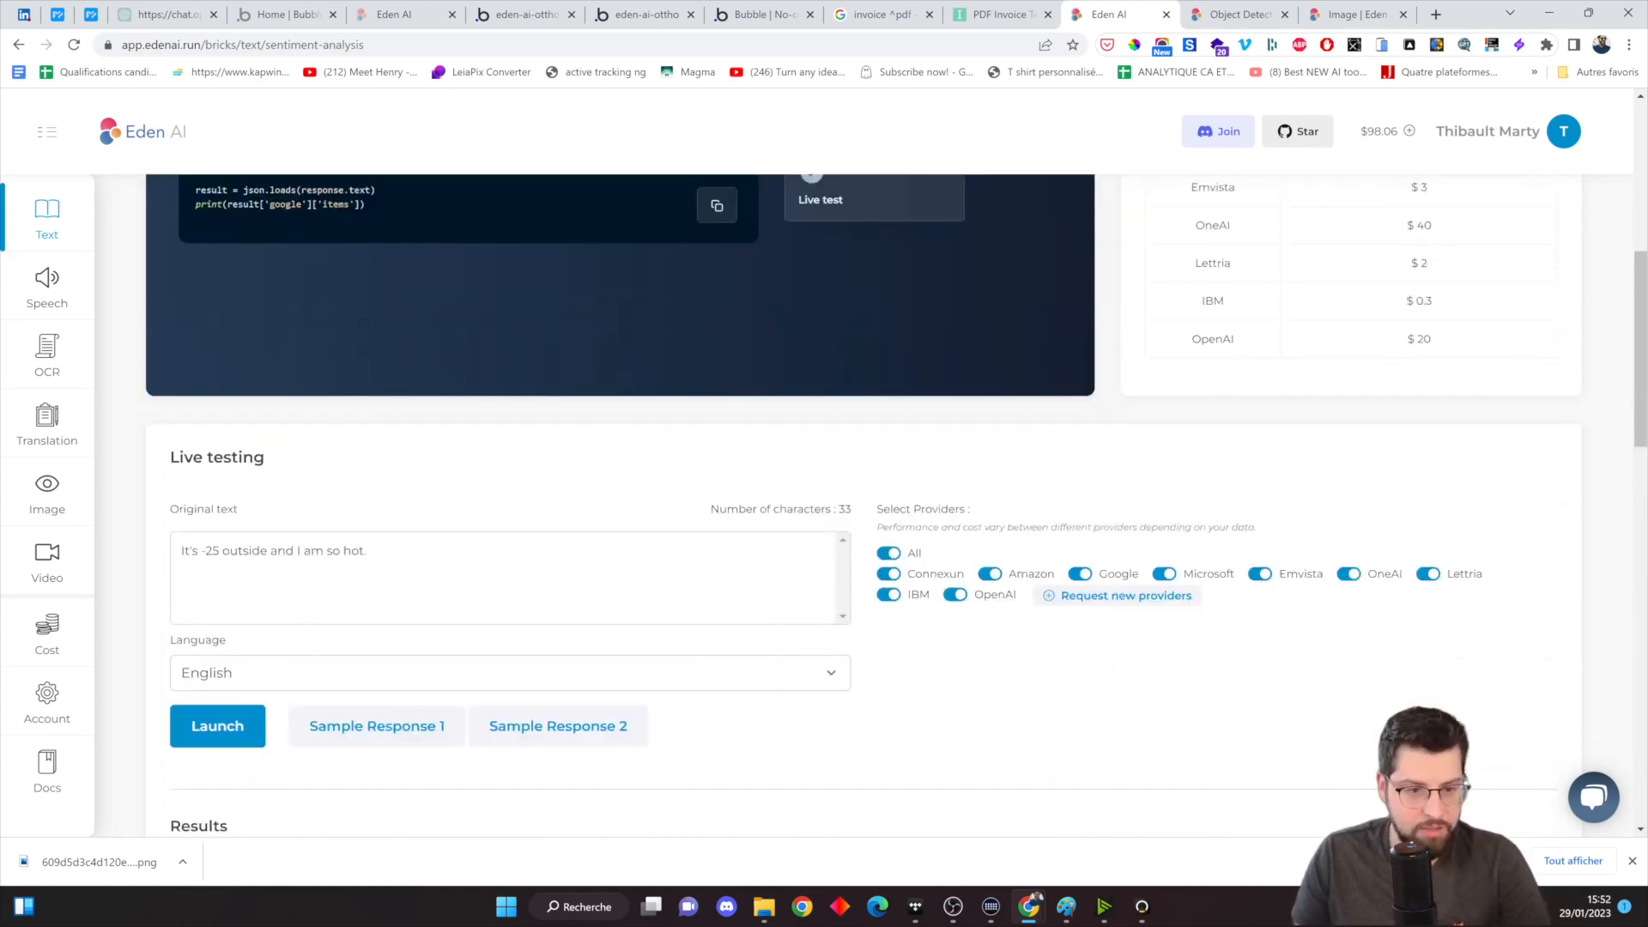
pyautogui.scroll(-10, 562, 549)
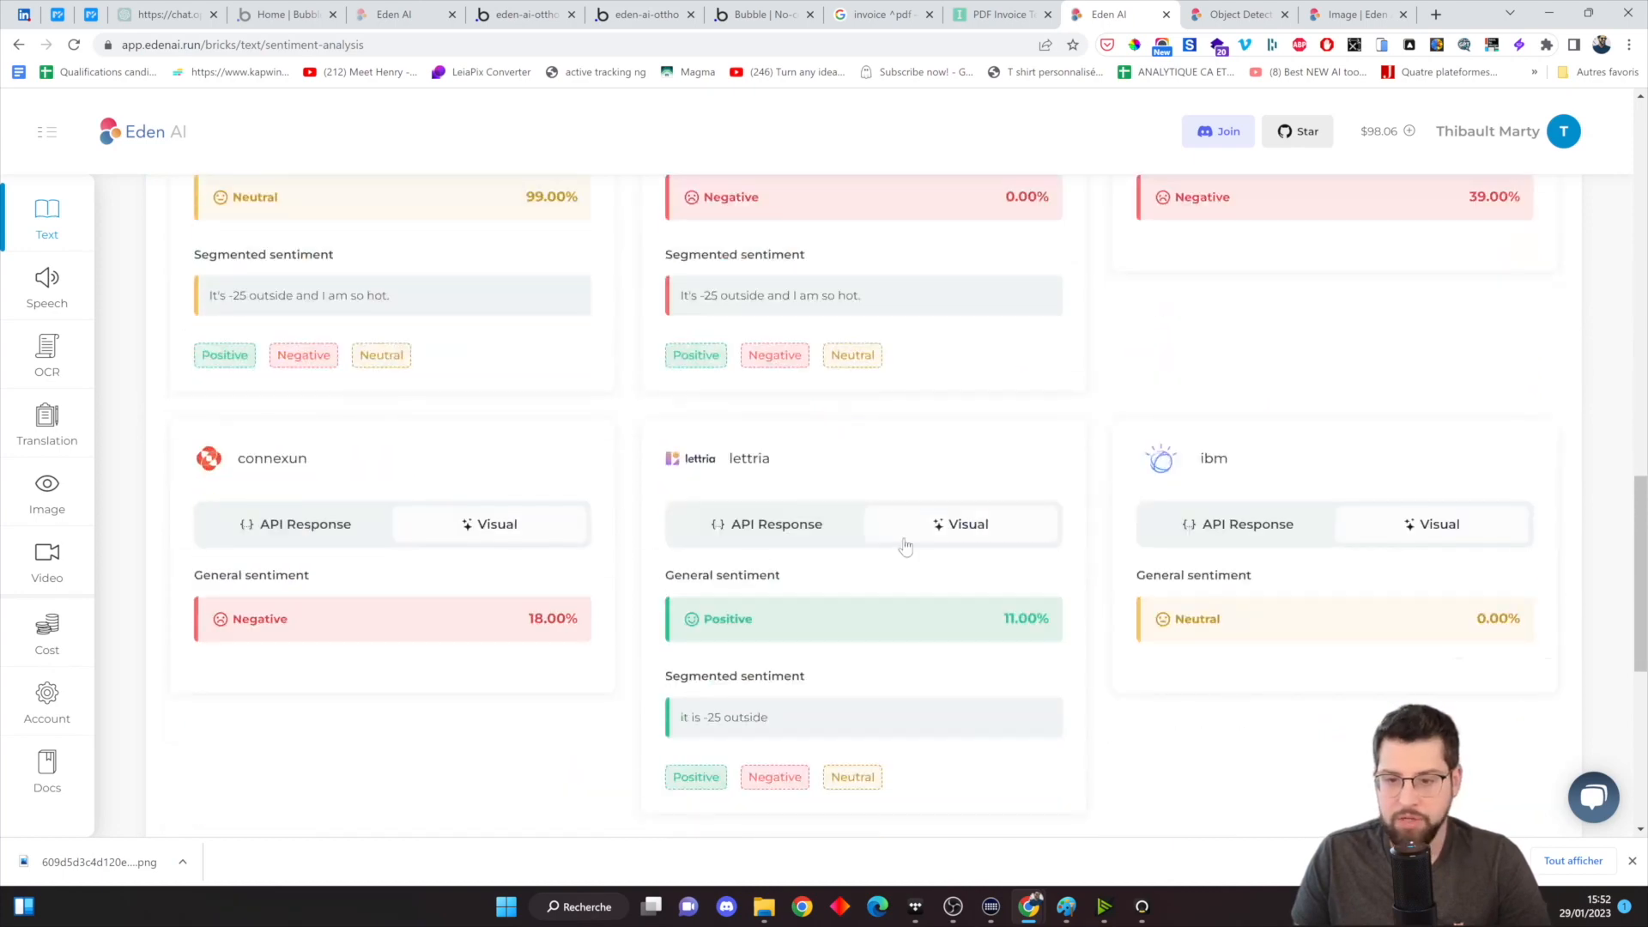
pyautogui.scroll(10, 901, 550)
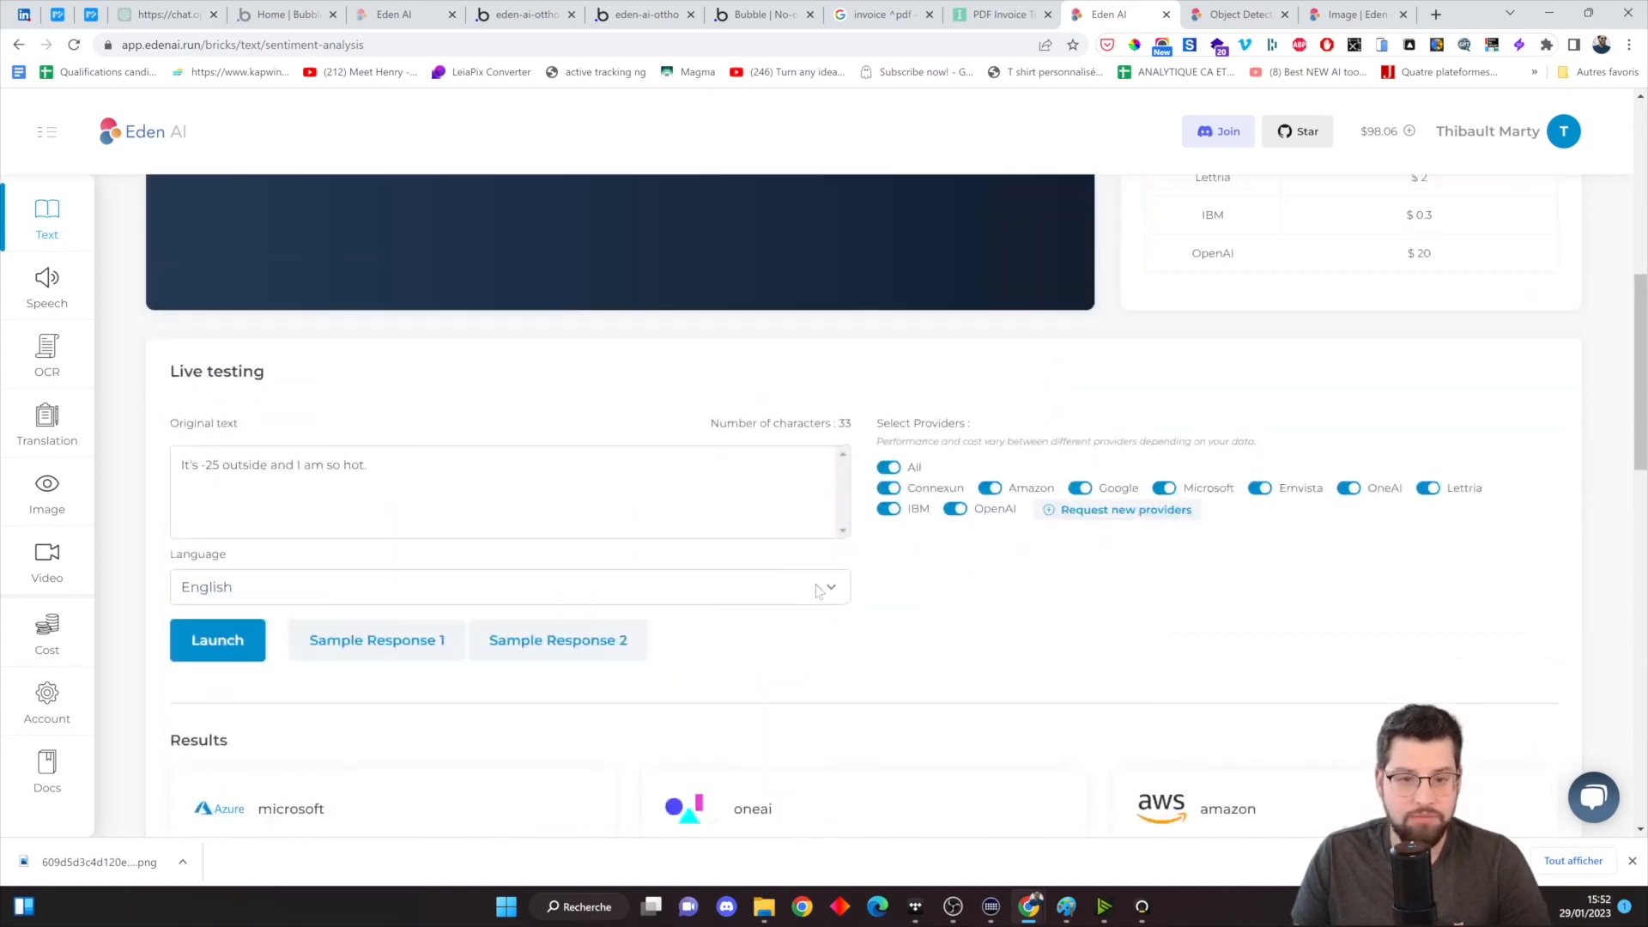
# - Reload Sample Response 1, highlight its review text, and compare the general and segmented sentiment results across all providers
pyautogui.click(409, 648)
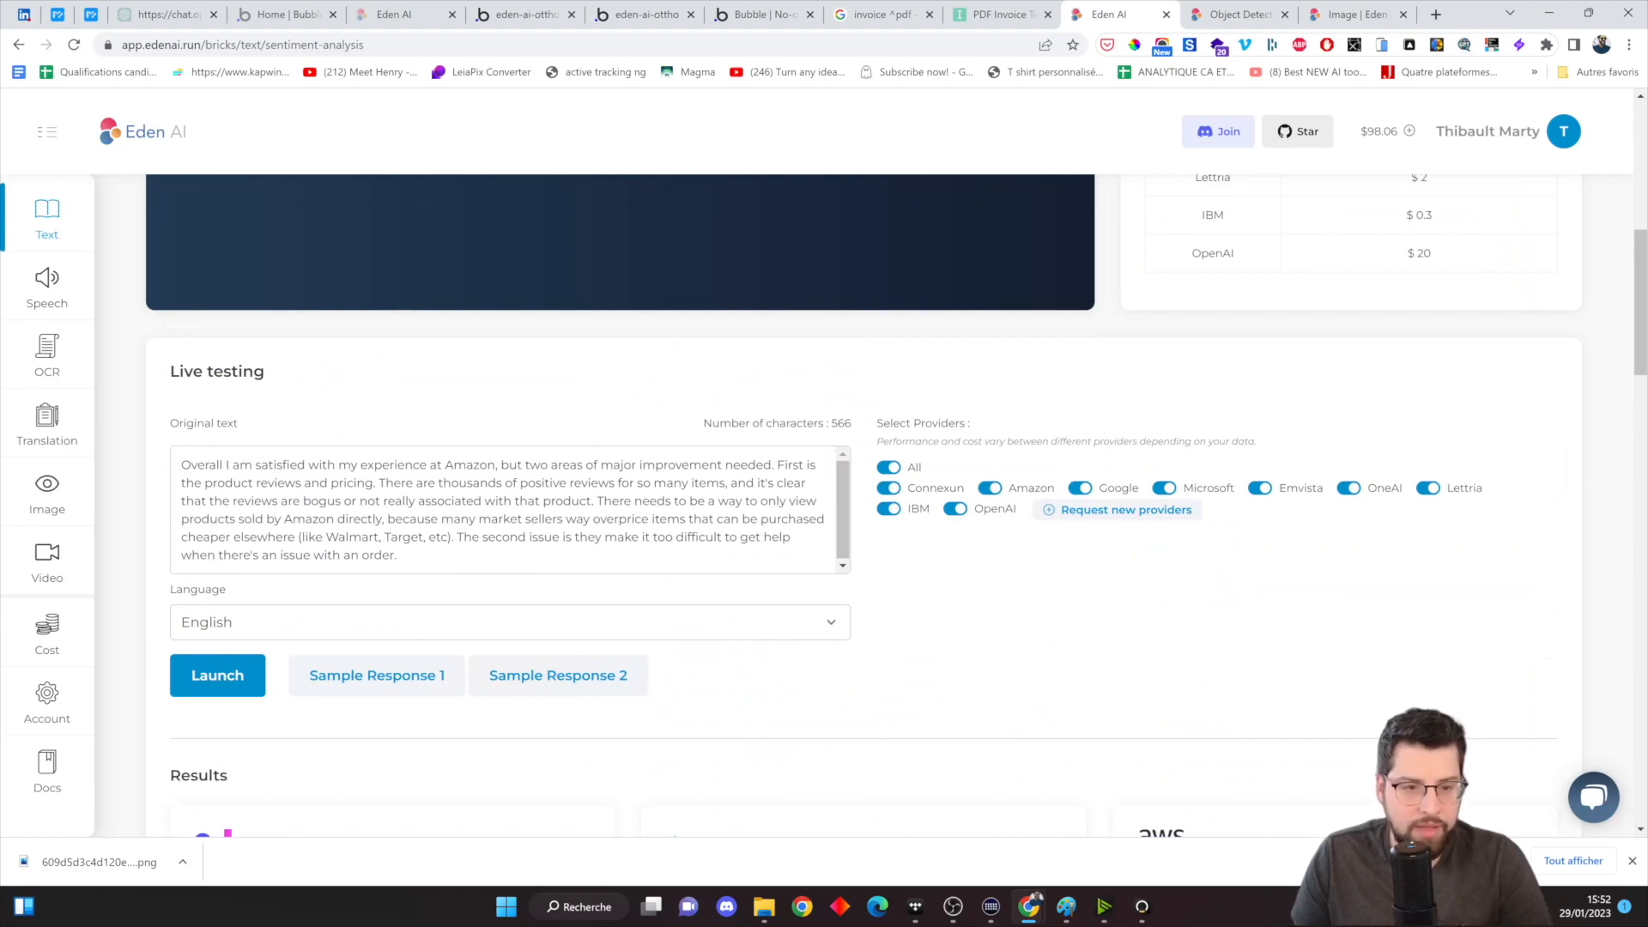
pyautogui.moveTo(224, 464); pyautogui.dragTo(397, 556)
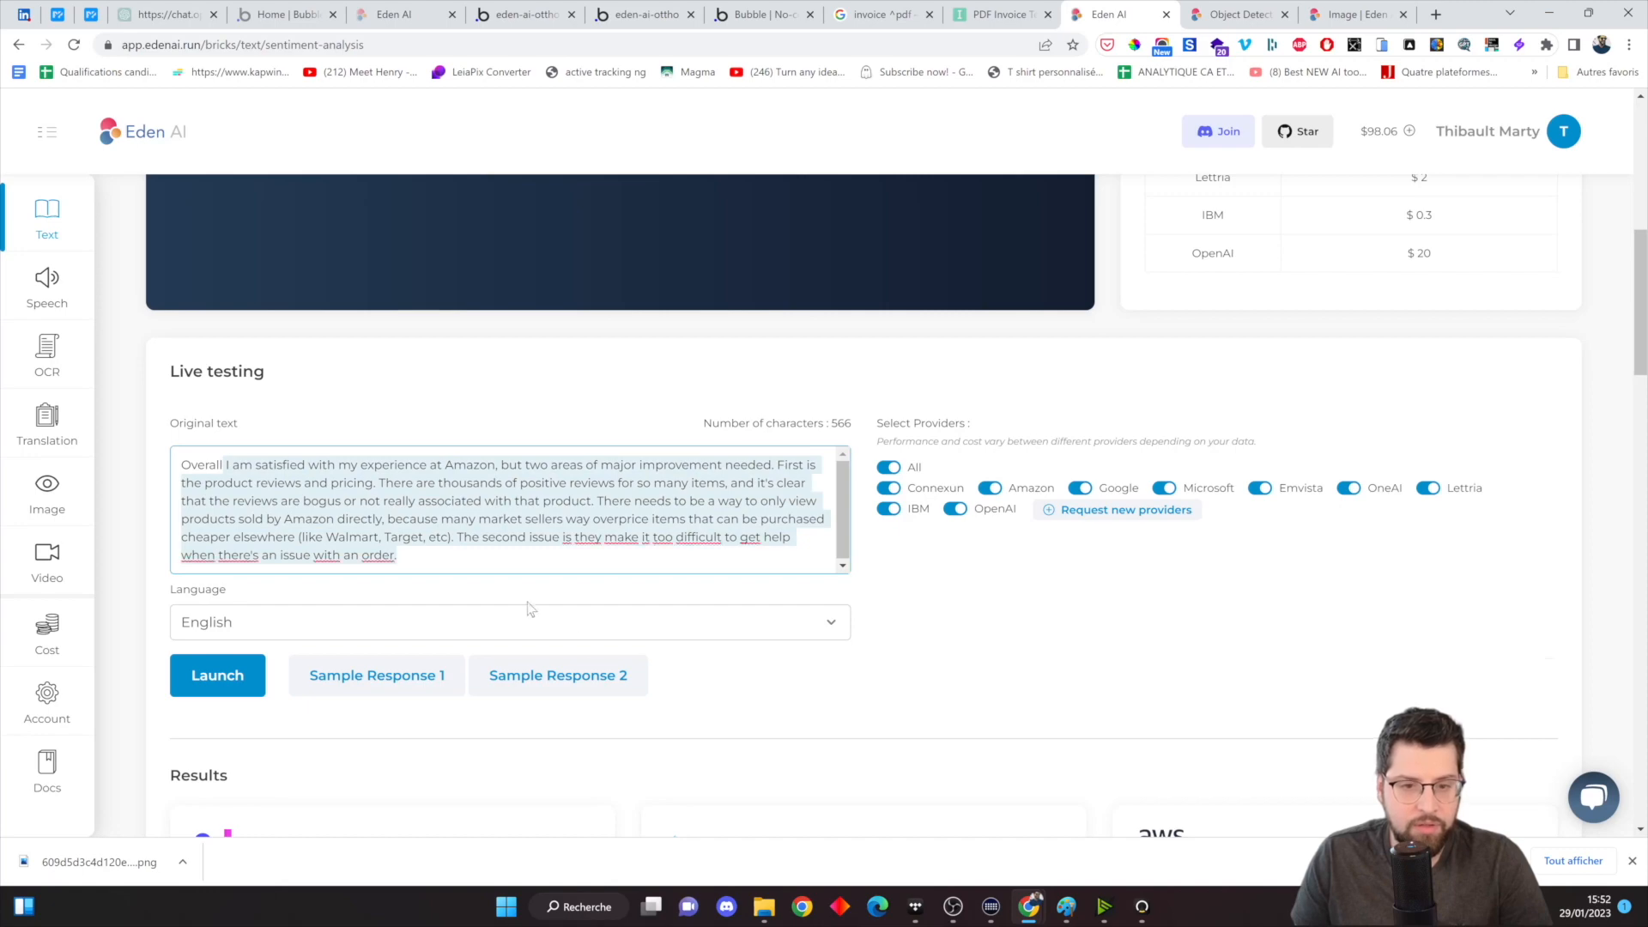
pyautogui.scroll(-5, 619, 626)
pyautogui.scroll(-7, 620, 626)
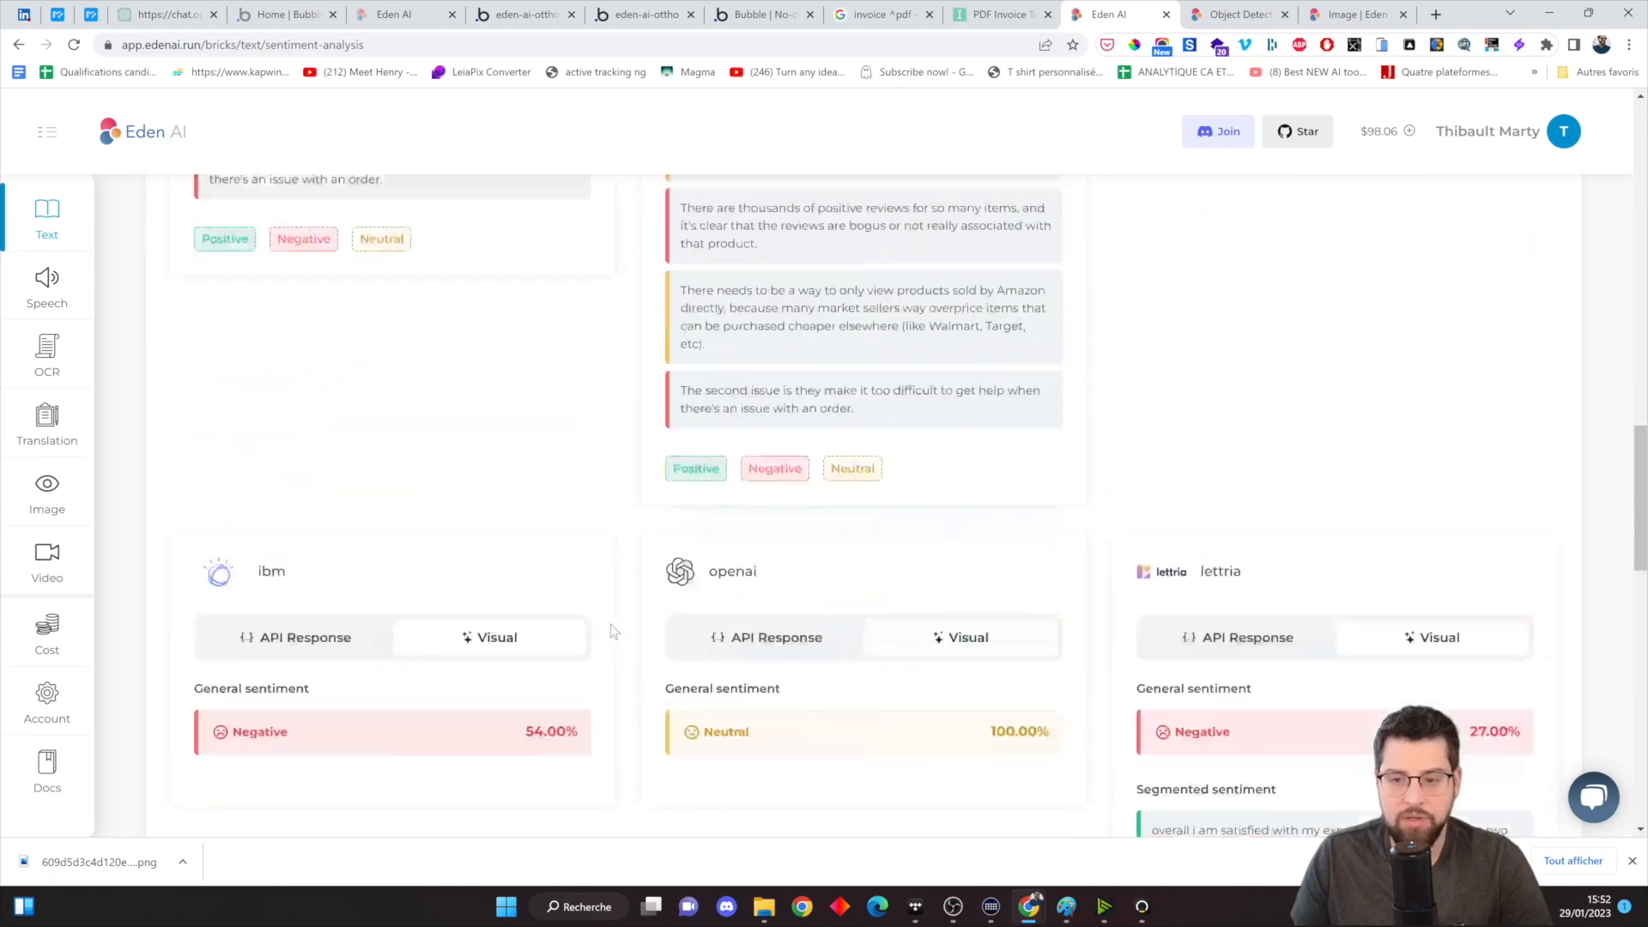
pyautogui.scroll(-10, 610, 624)
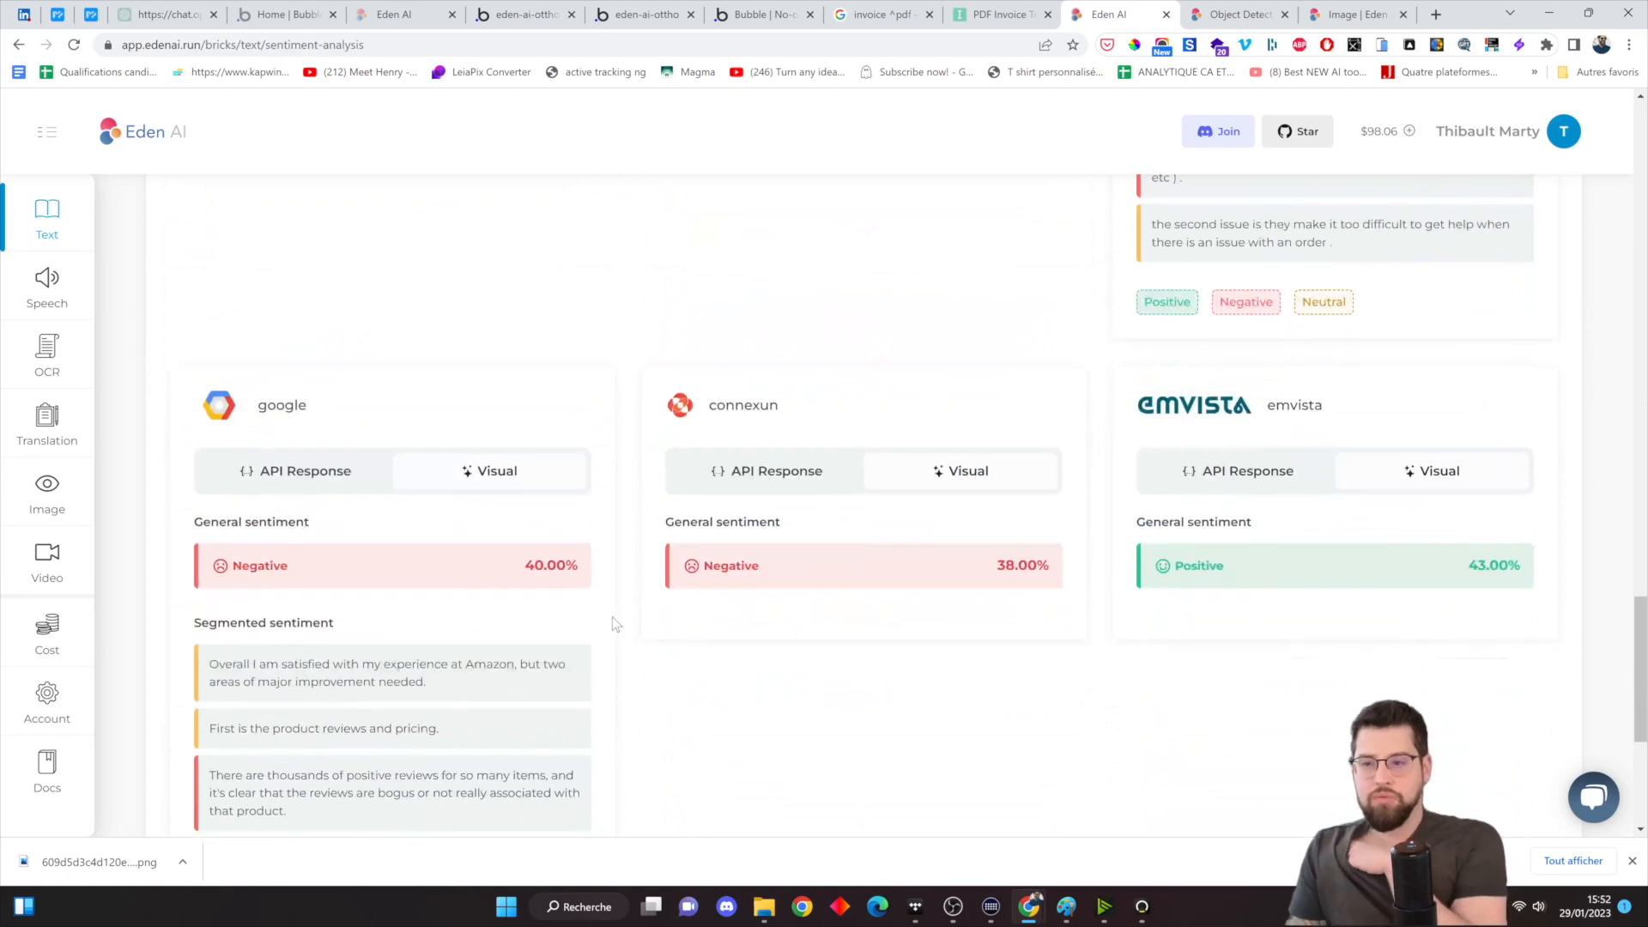
pyautogui.scroll(-4, 620, 630)
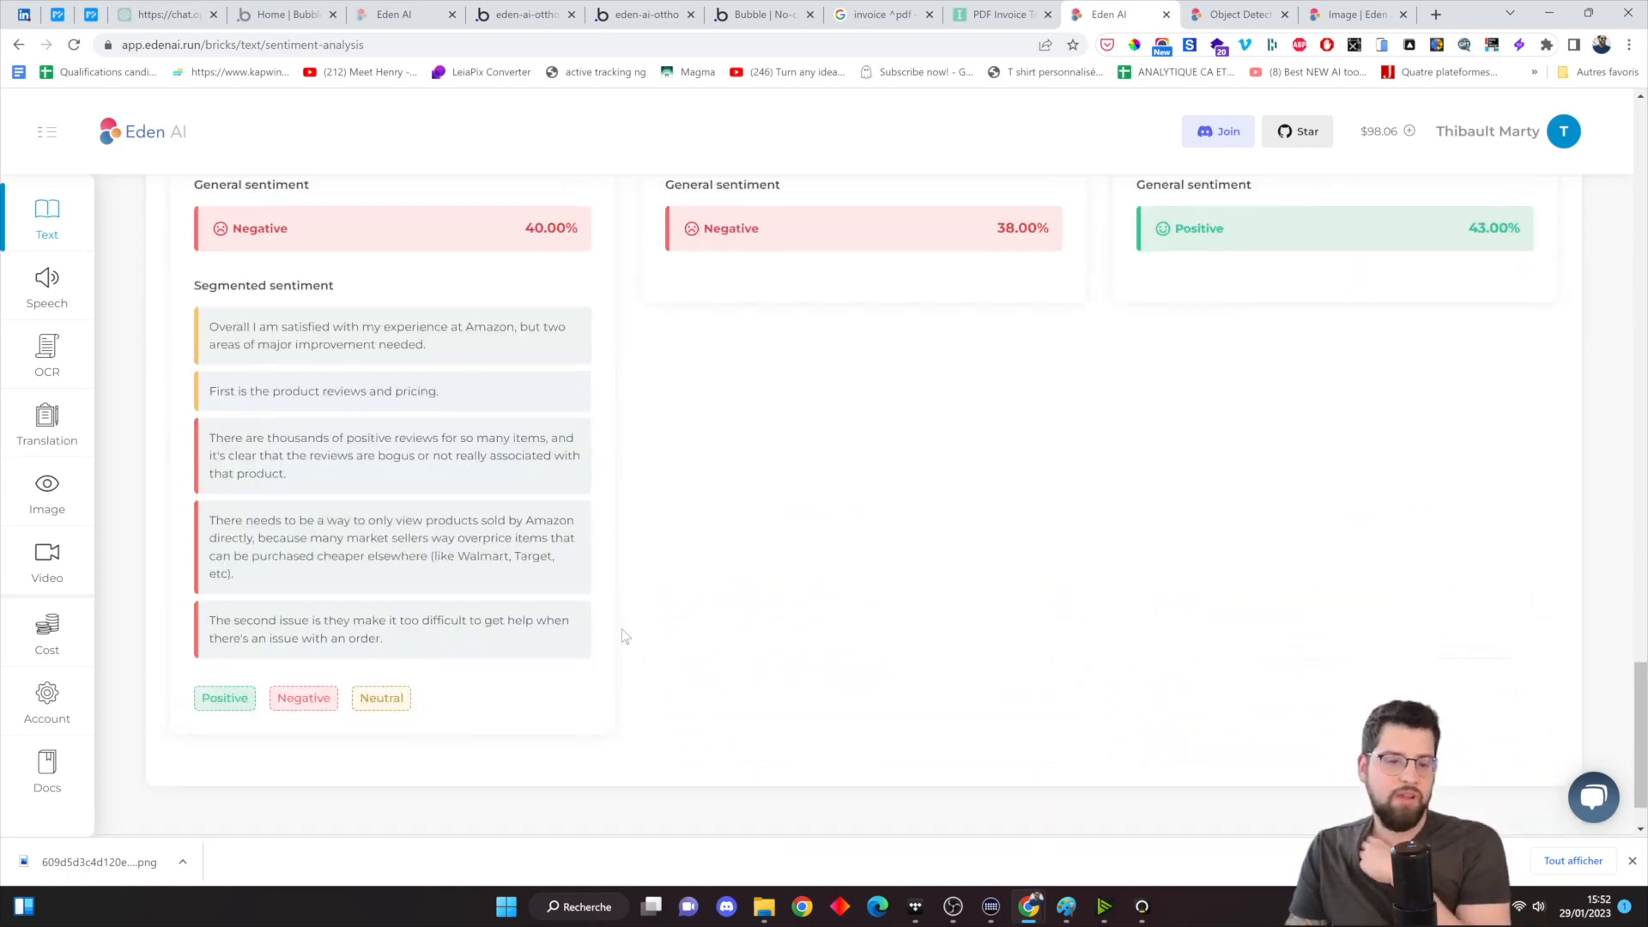
pyautogui.scroll(6, 462, 687)
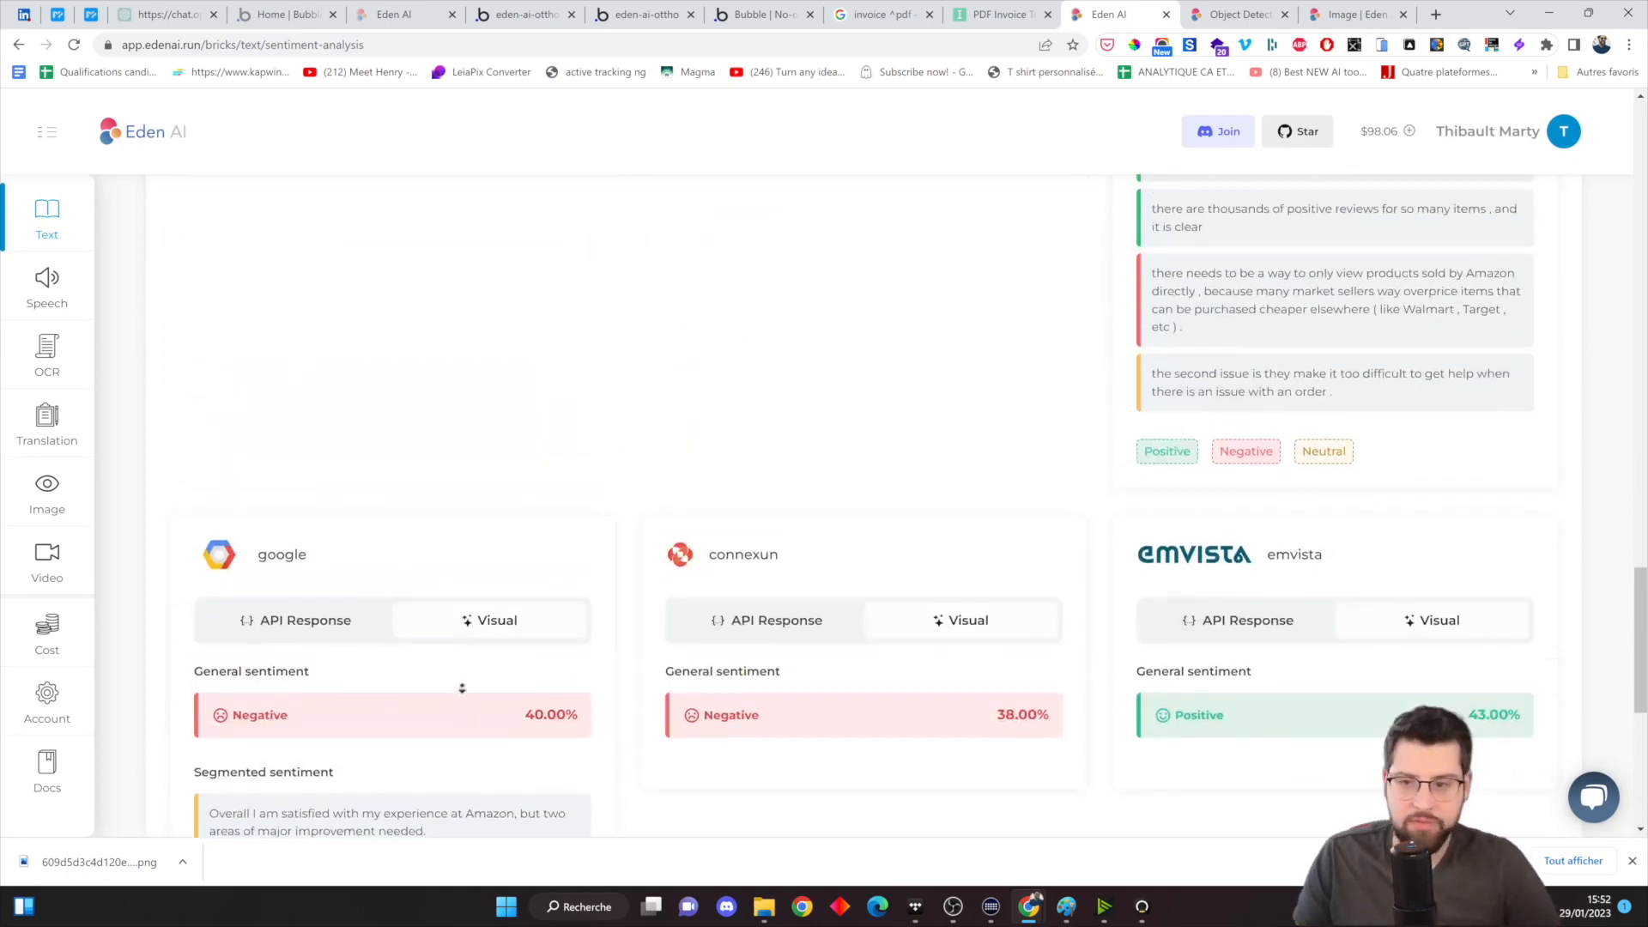
pyautogui.scroll(10, 603, 467)
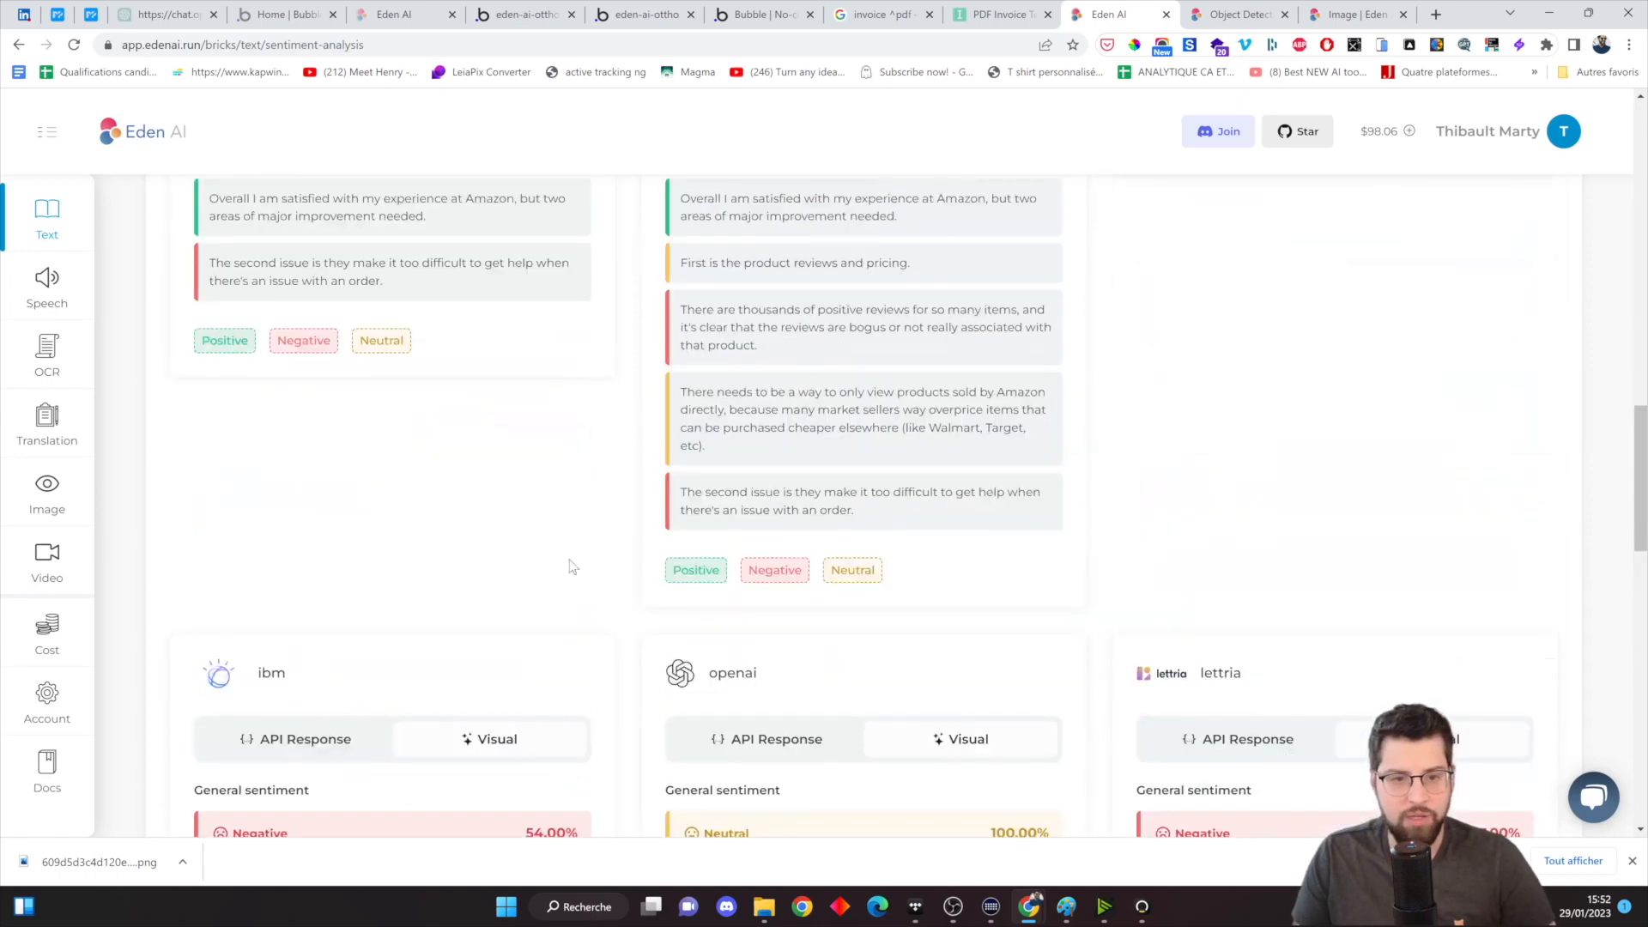
pyautogui.scroll(5, 569, 570)
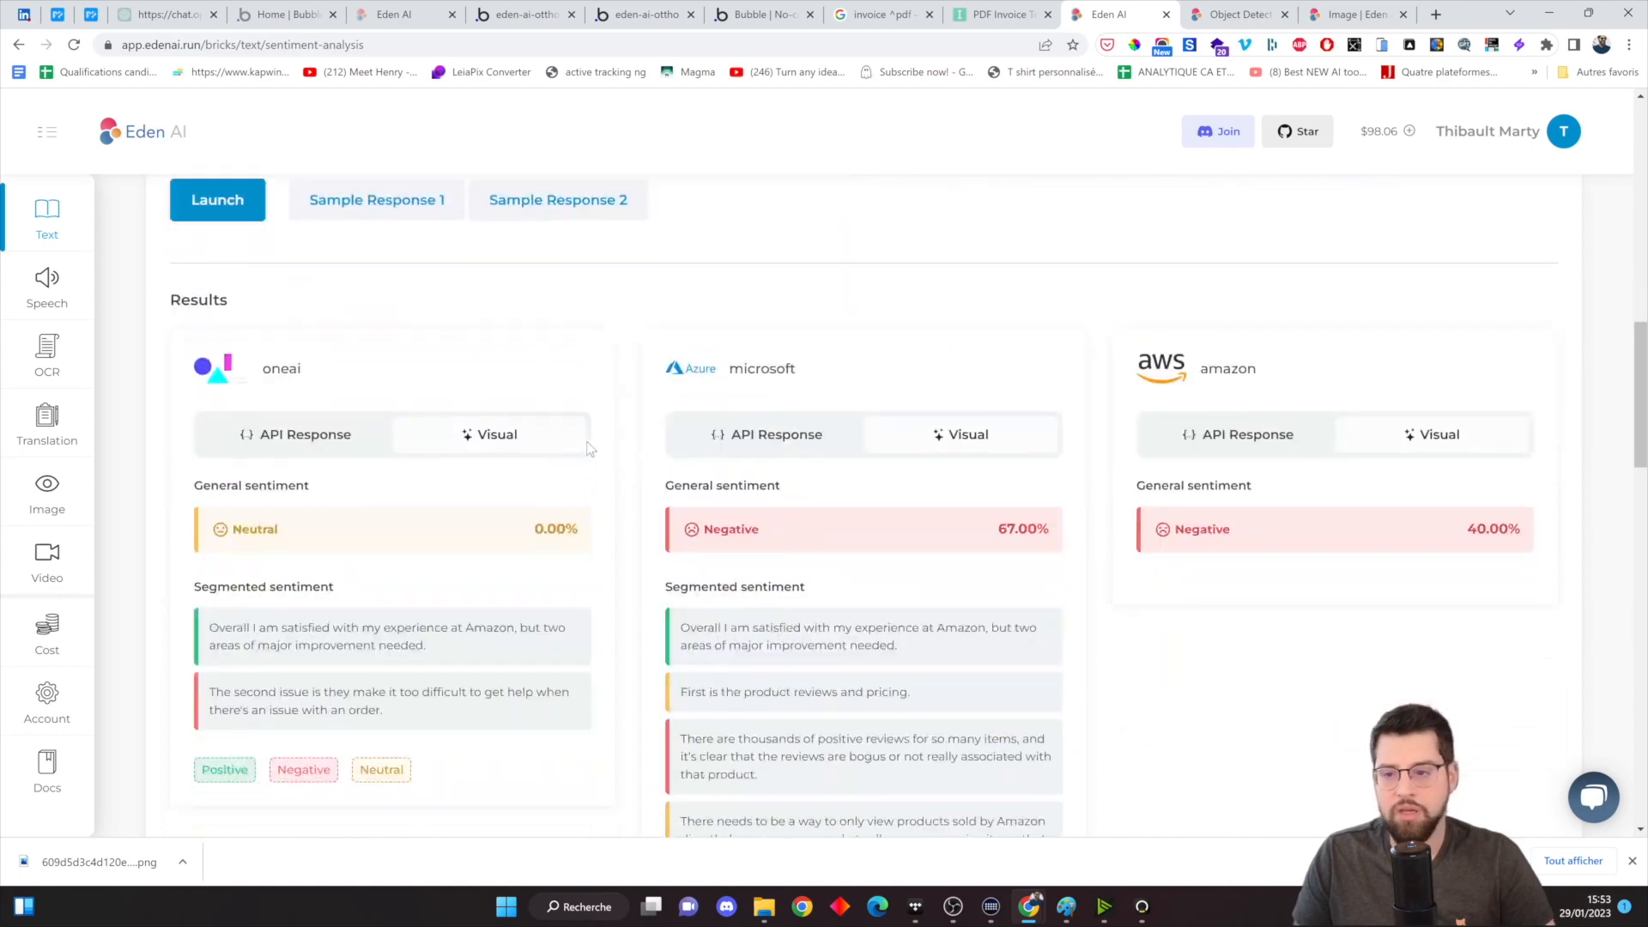
# - Set the live testing language to French to check which providers support it
pyautogui.scroll(4, 598, 468)
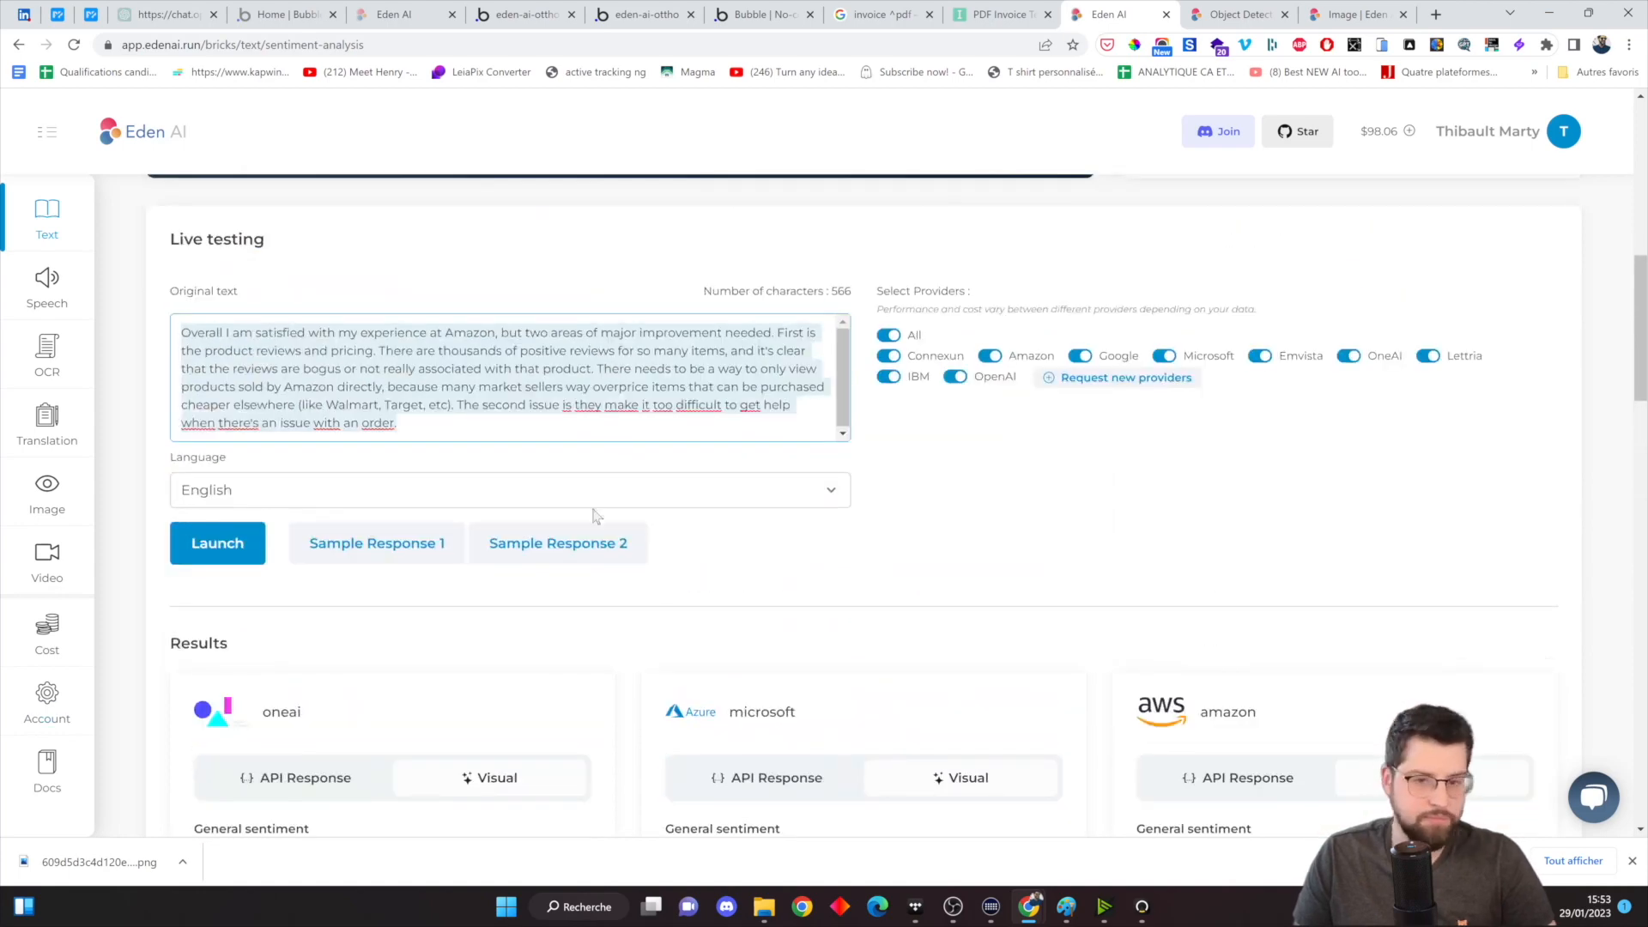
pyautogui.scroll(6, 718, 542)
pyautogui.scroll(-5, 754, 599)
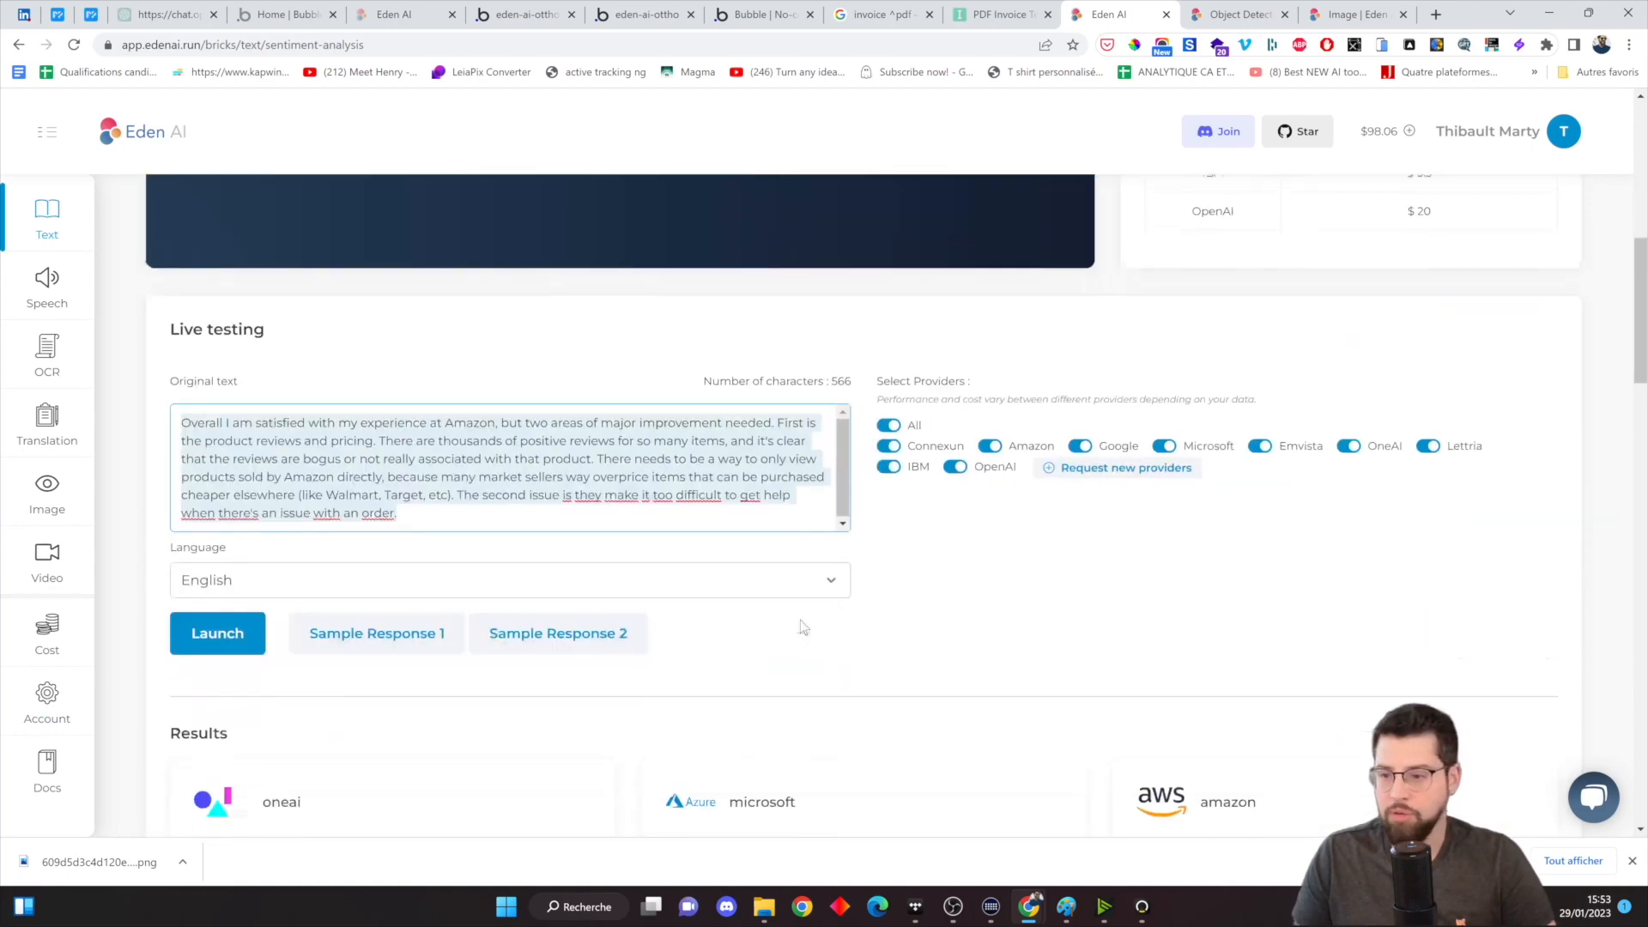
pyautogui.scroll(-7, 802, 628)
pyautogui.scroll(5, 300, 497)
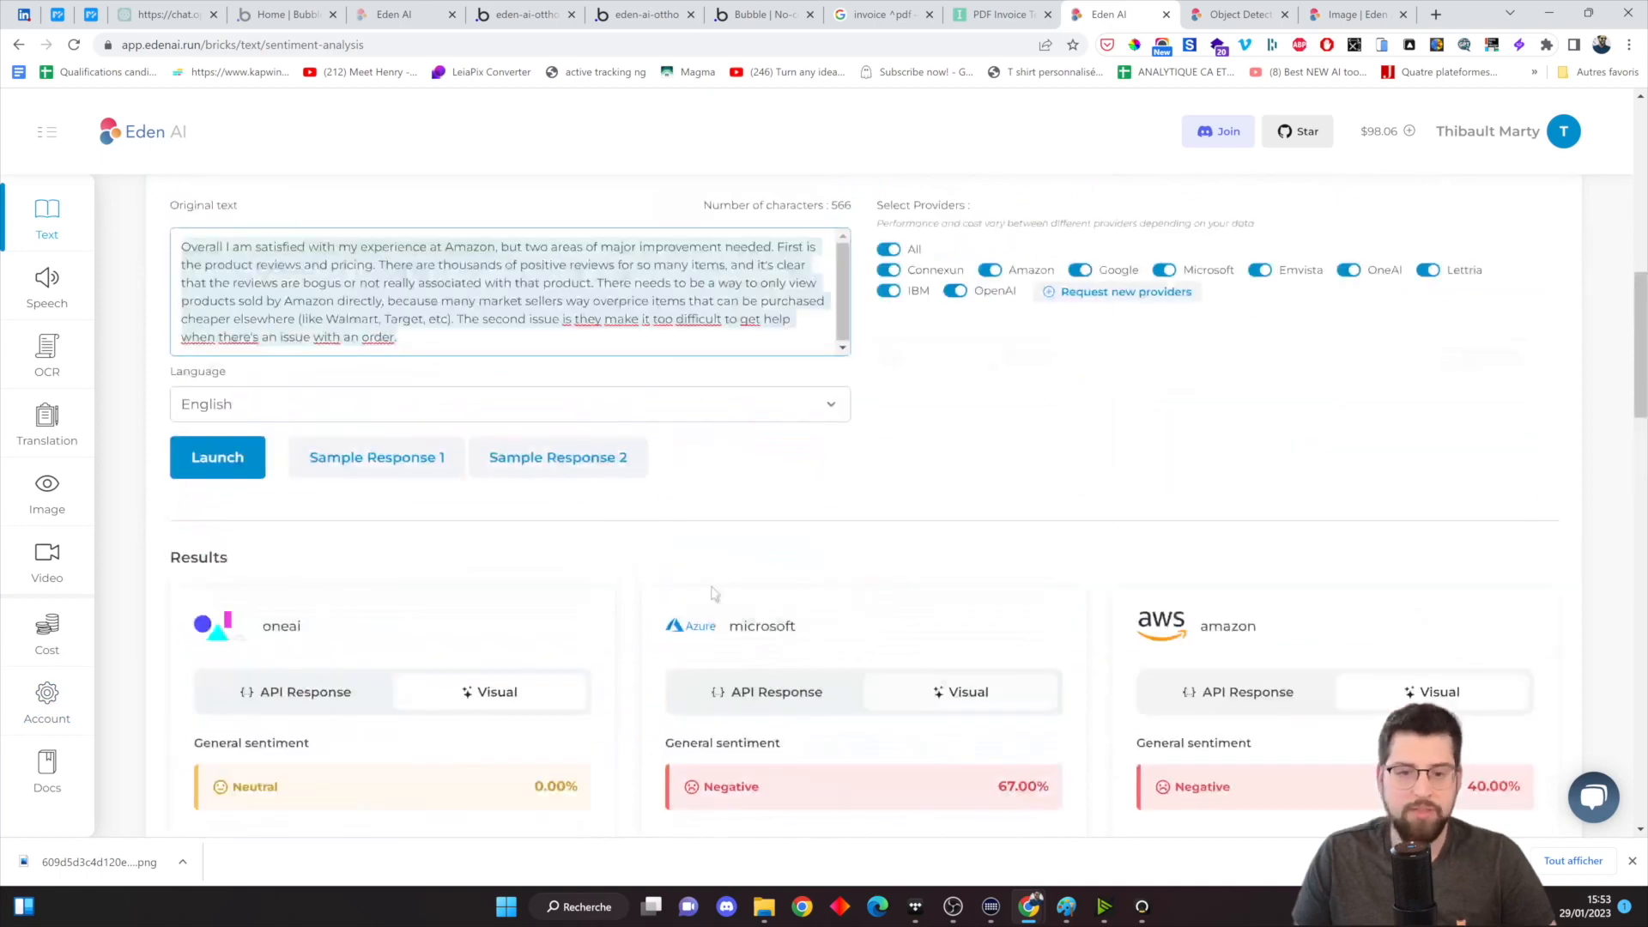
pyautogui.click(288, 408)
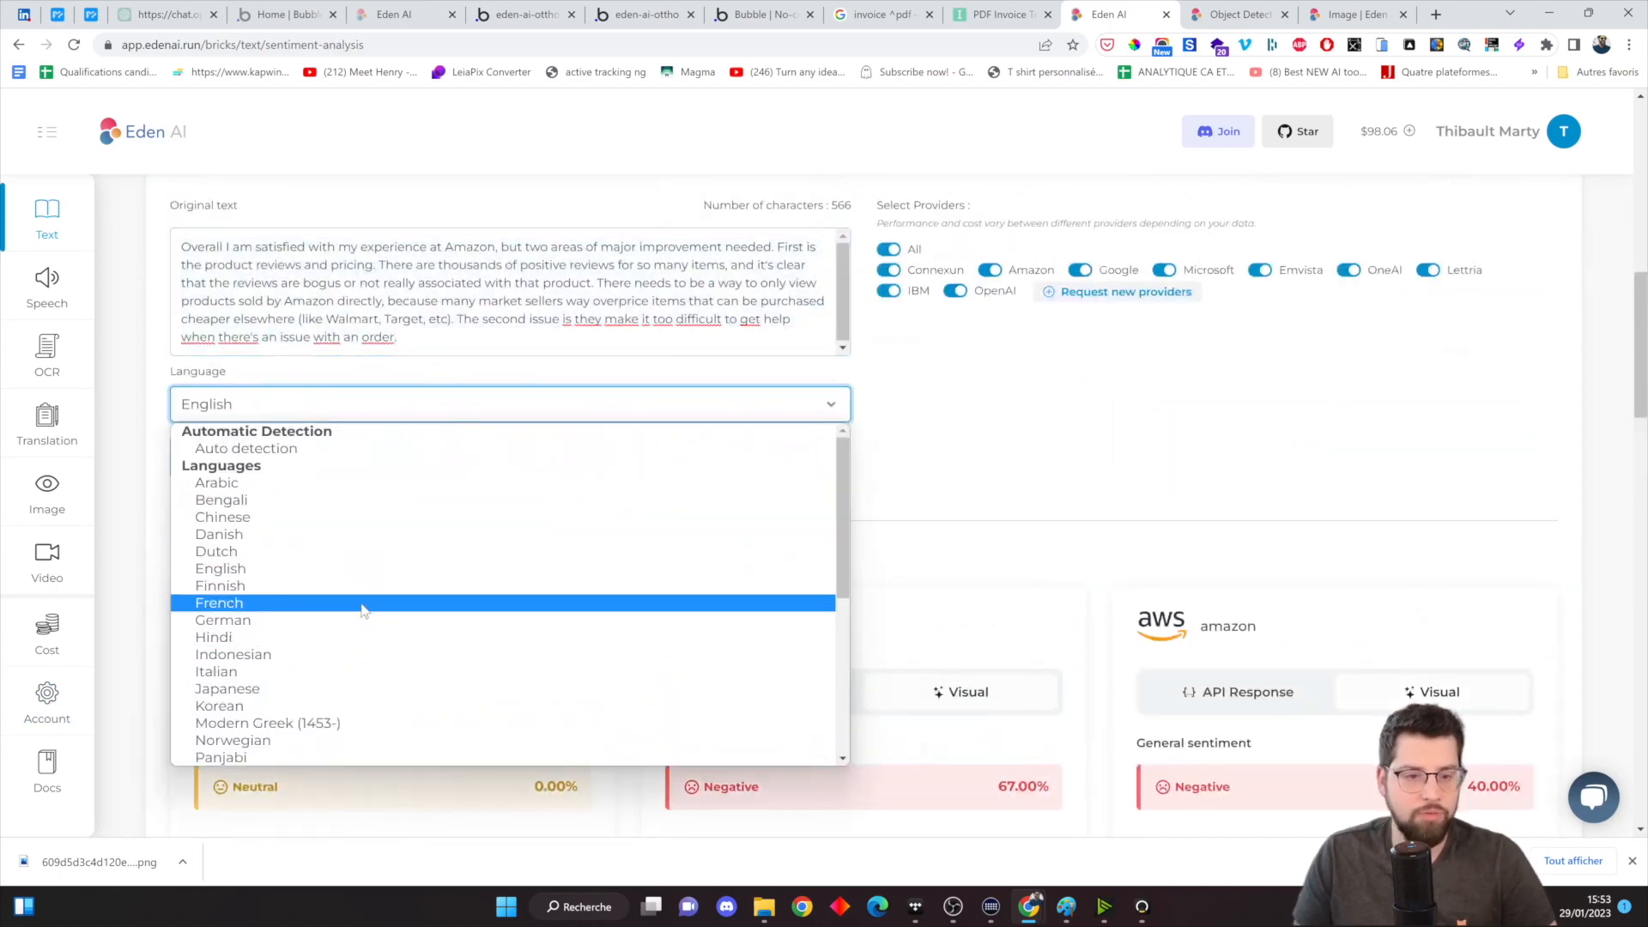
pyautogui.click(455, 603)
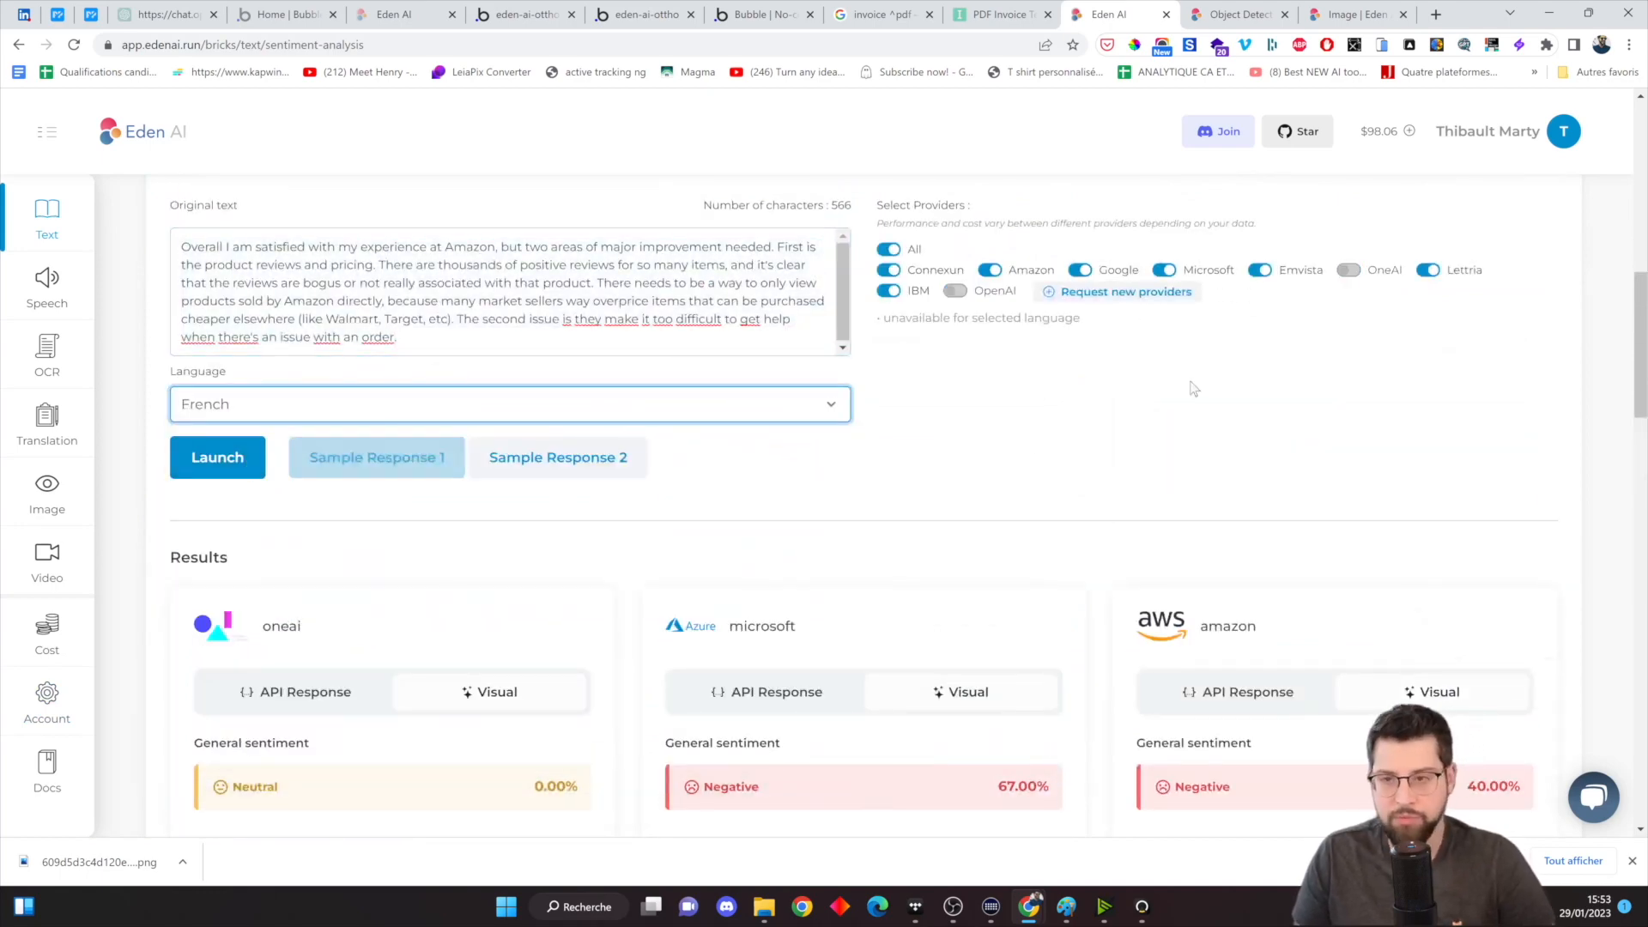
# - Open the Sentiment Analysis API documentation from the quickstart section
pyautogui.scroll(-5, 1275, 409)
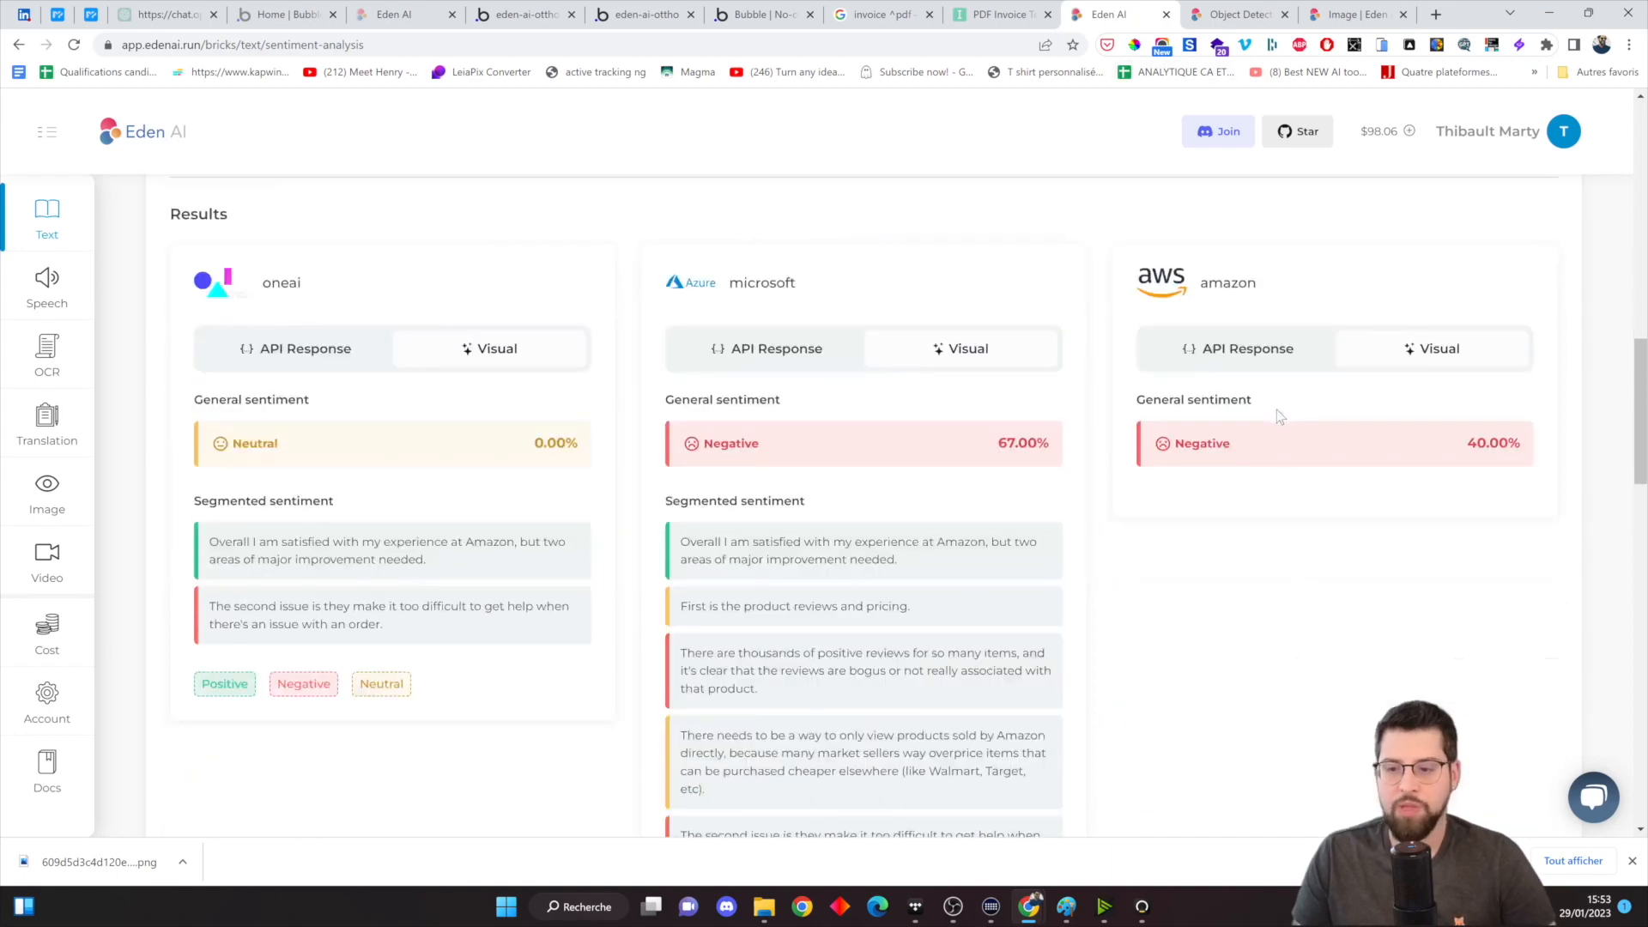
pyautogui.scroll(9, 1100, 299)
pyautogui.scroll(4, 1088, 330)
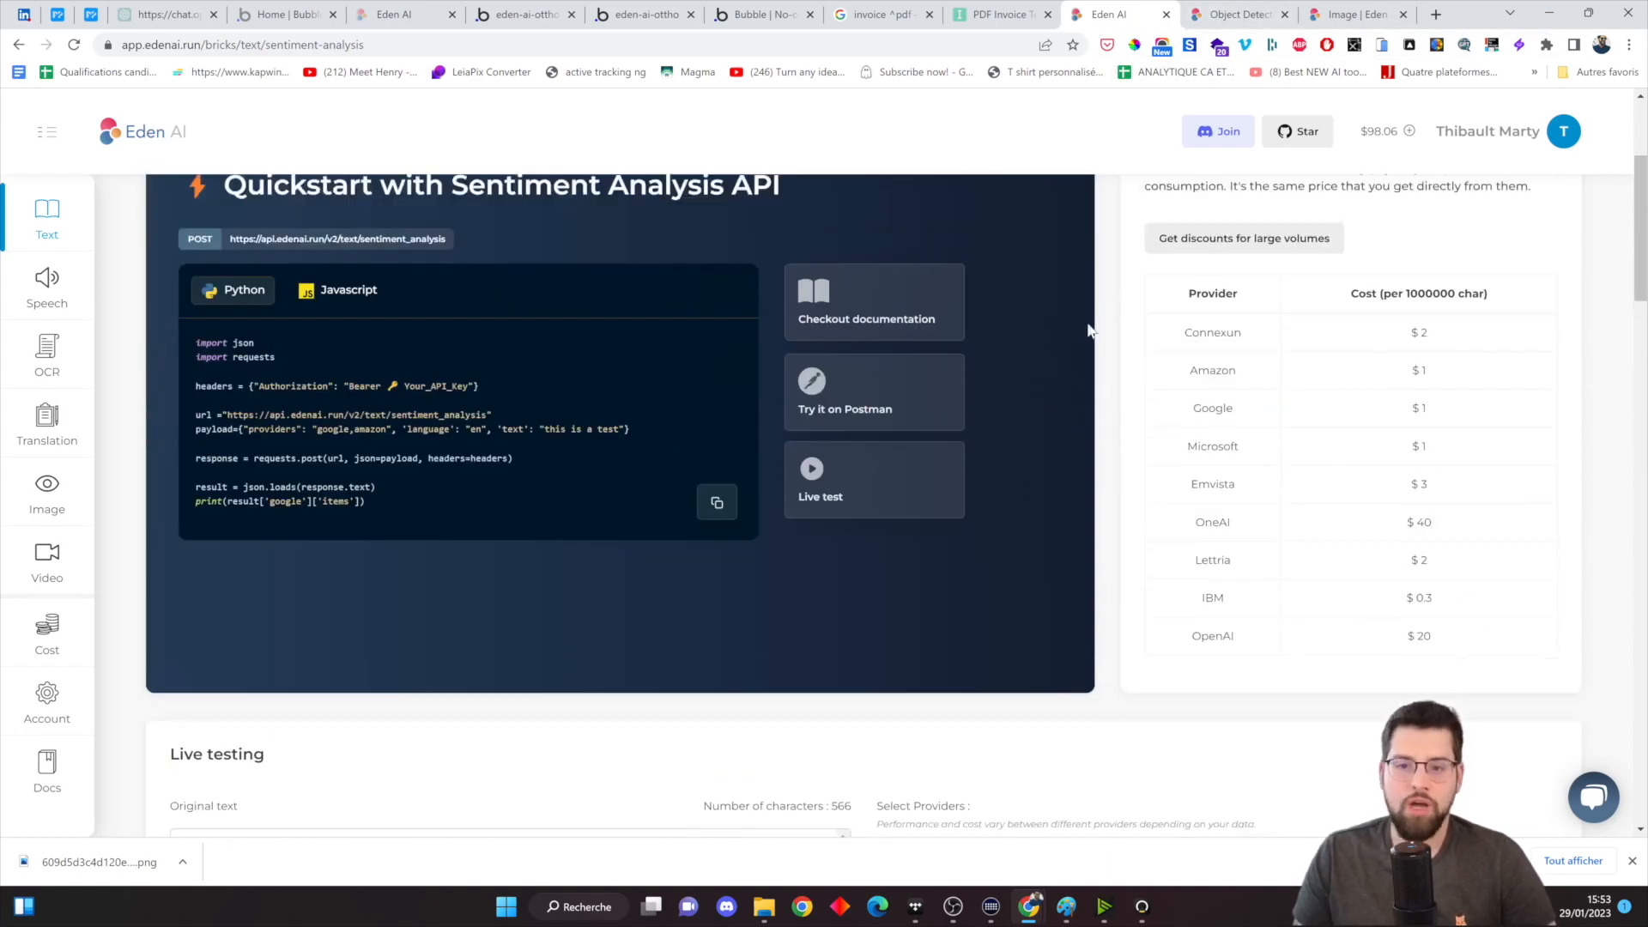
pyautogui.click(877, 302)
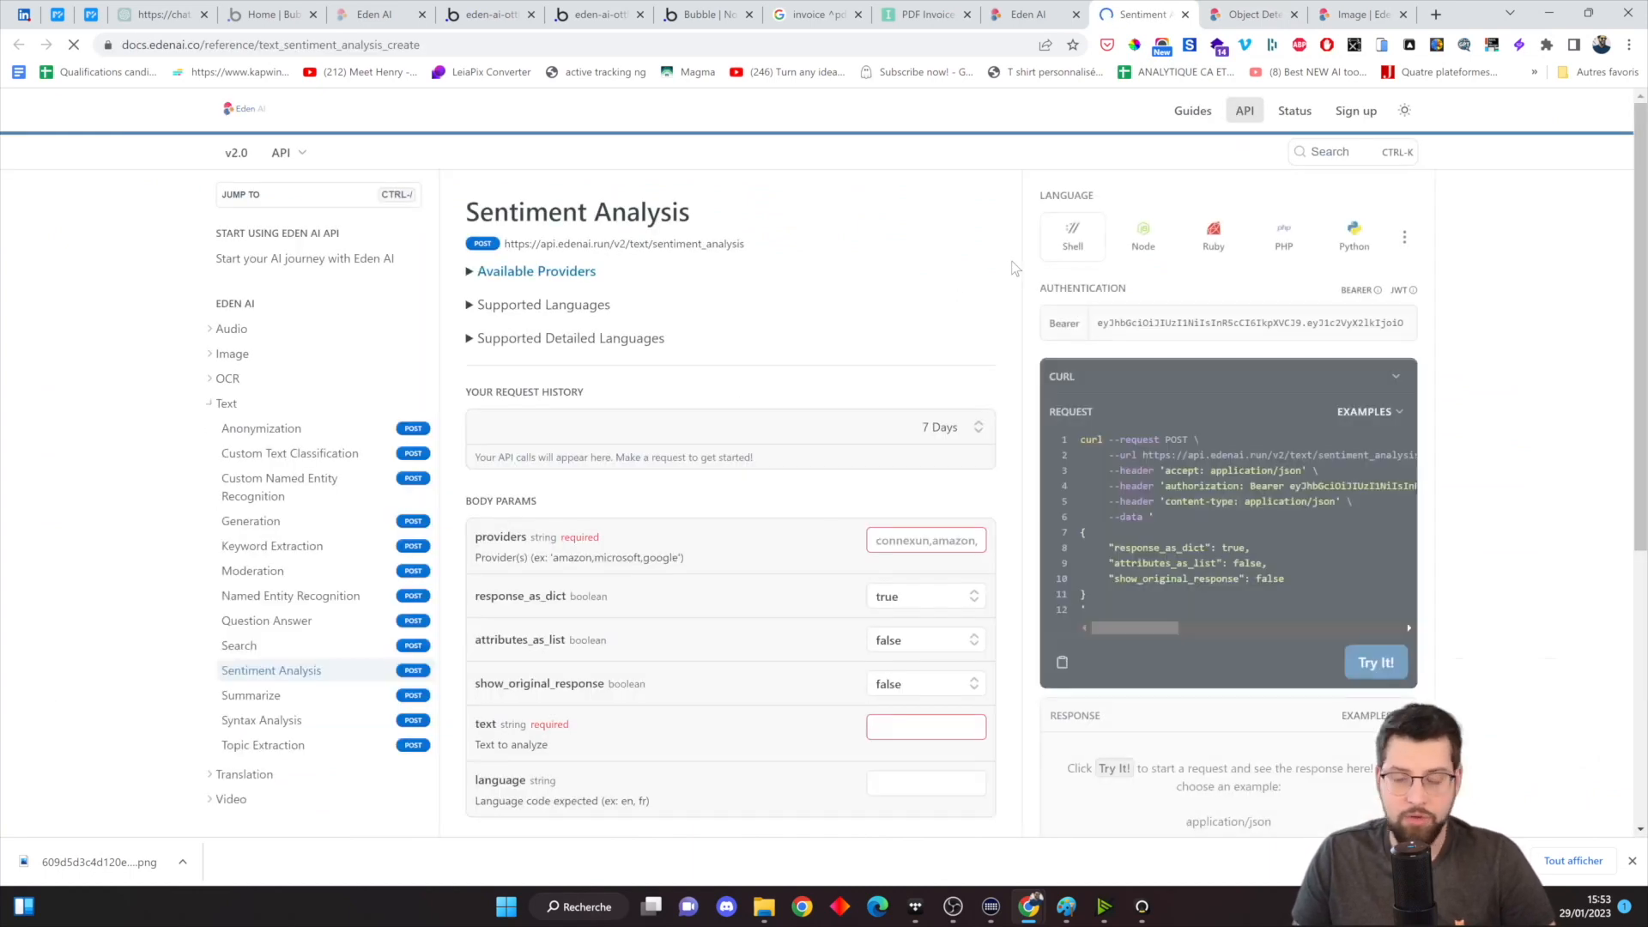
# - Examine the body parameters of the Sentiment Analysis endpoint, including the text and language fields
pyautogui.scroll(-2, 865, 635)
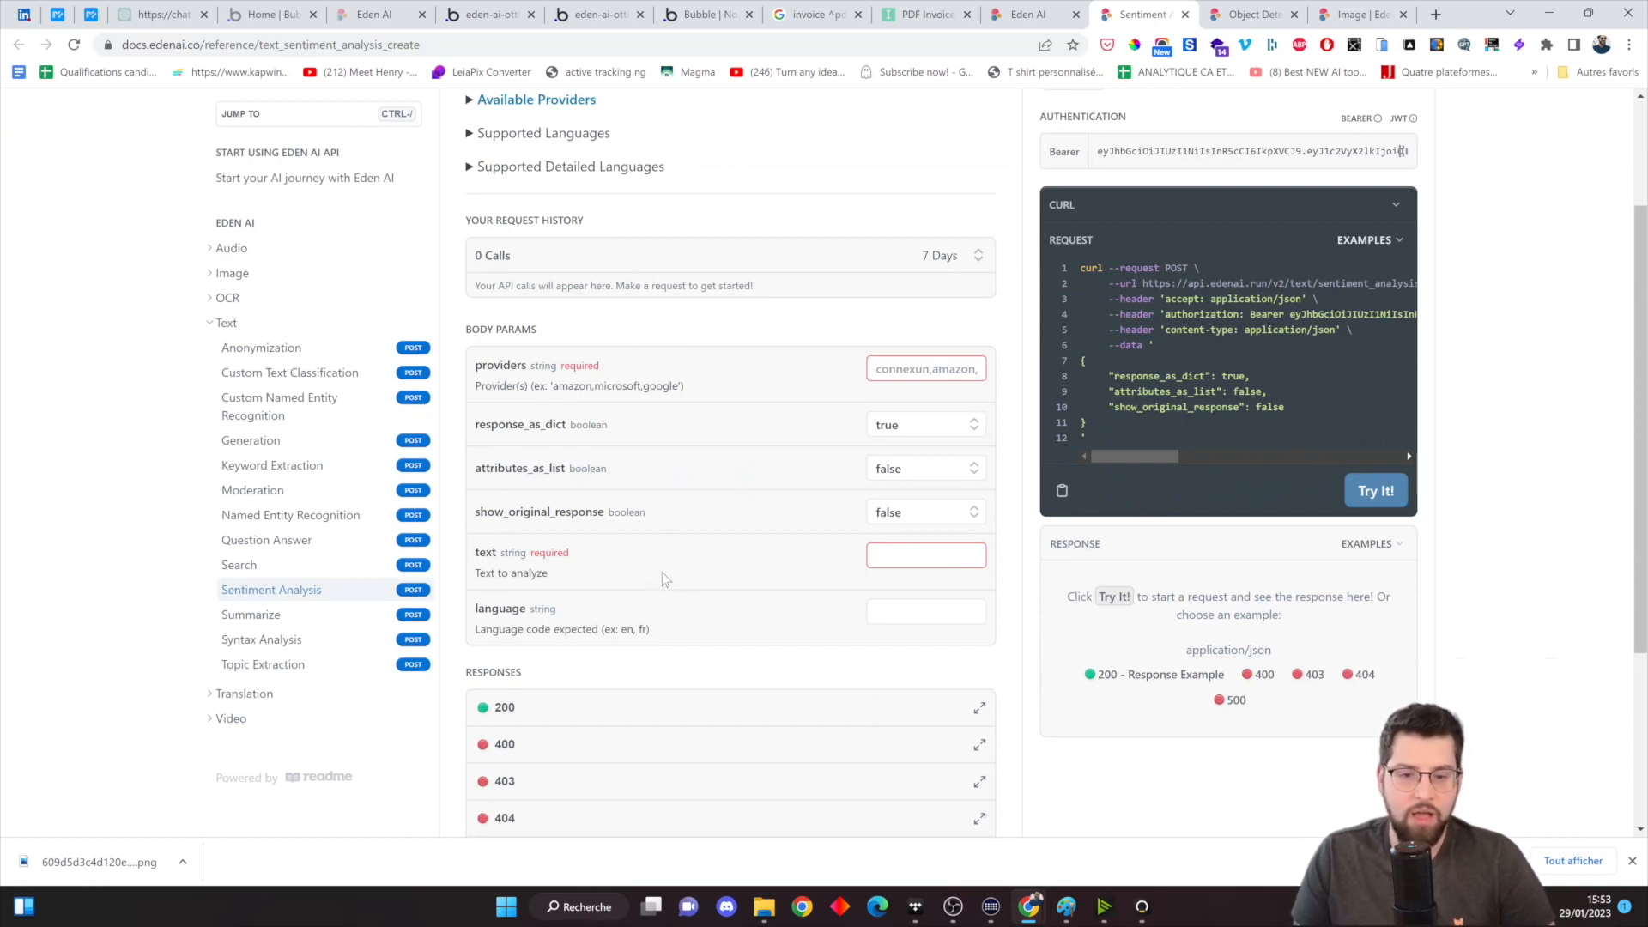
pyautogui.click(925, 611)
pyautogui.click(635, 671)
pyautogui.click(925, 612)
pyautogui.click(783, 614)
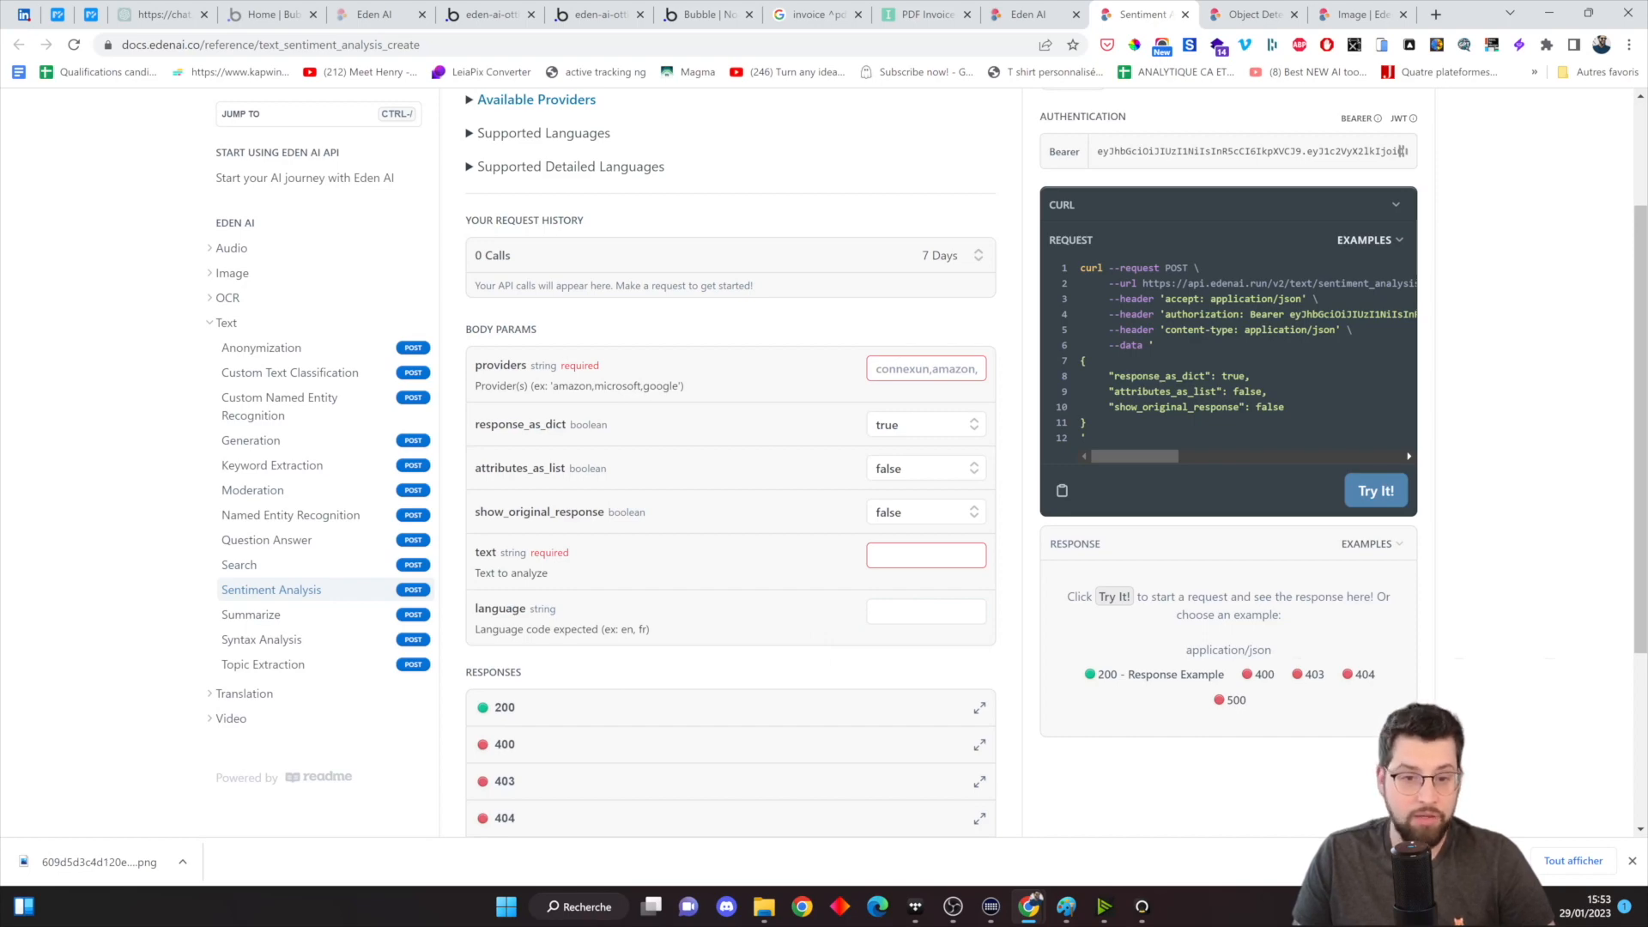
# - Enter "le ciel est beau" as the text to analyze in the request's body parameters
pyautogui.scroll(-3, 961, 515)
pyautogui.scroll(4, 961, 515)
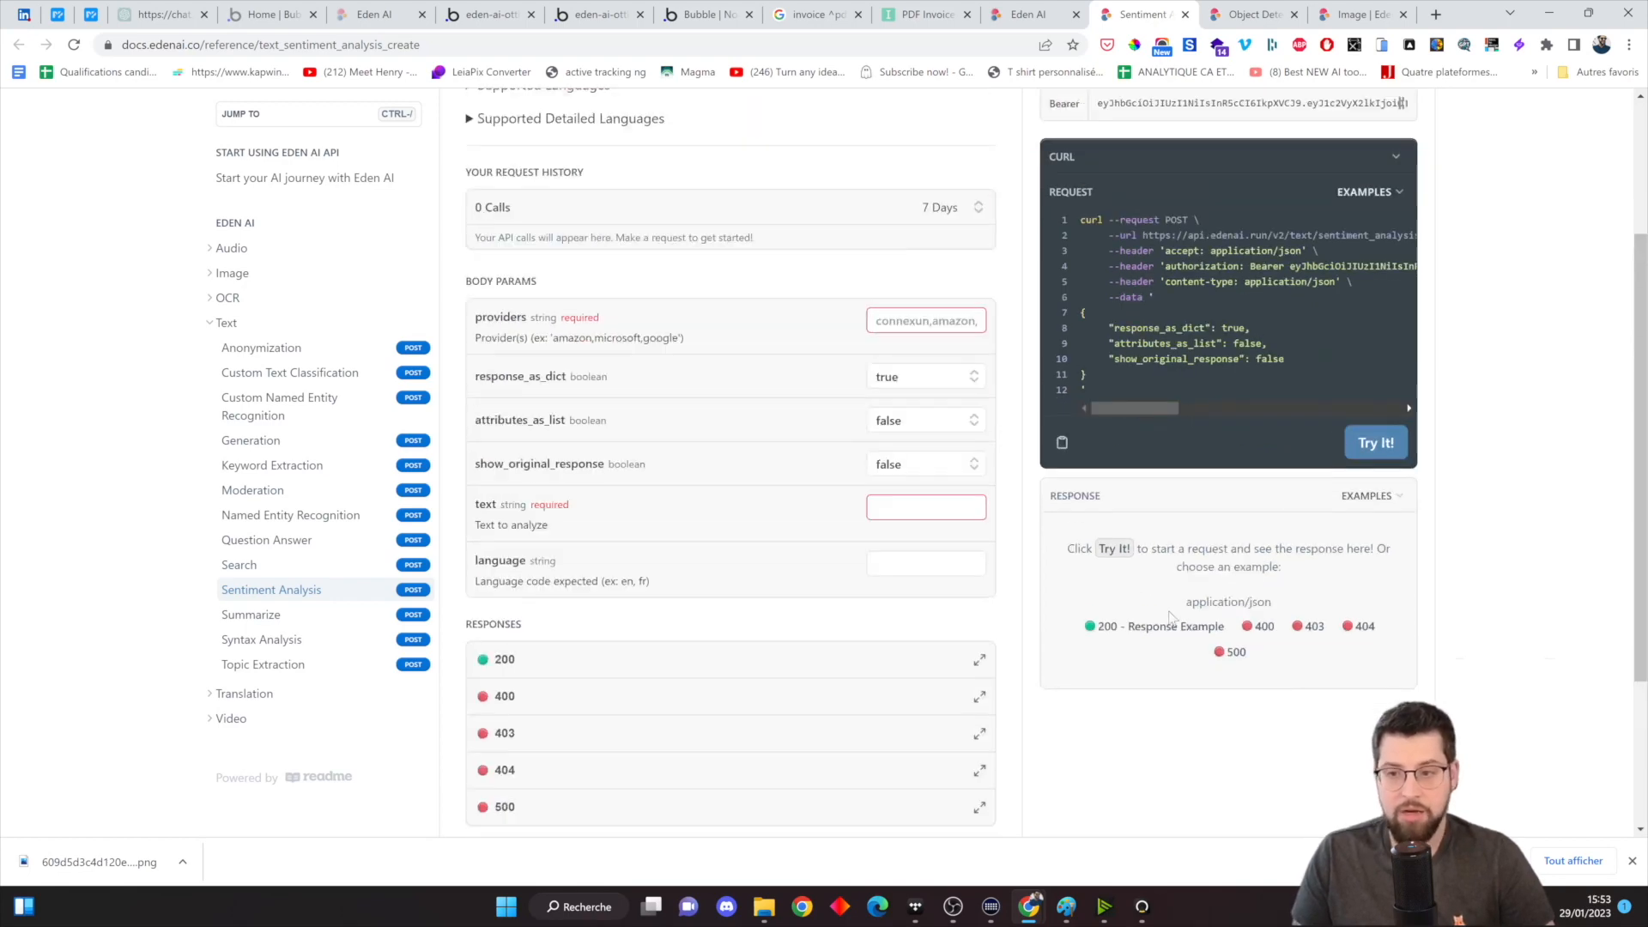
pyautogui.click(898, 605)
pyautogui.write('le ciel est beau')
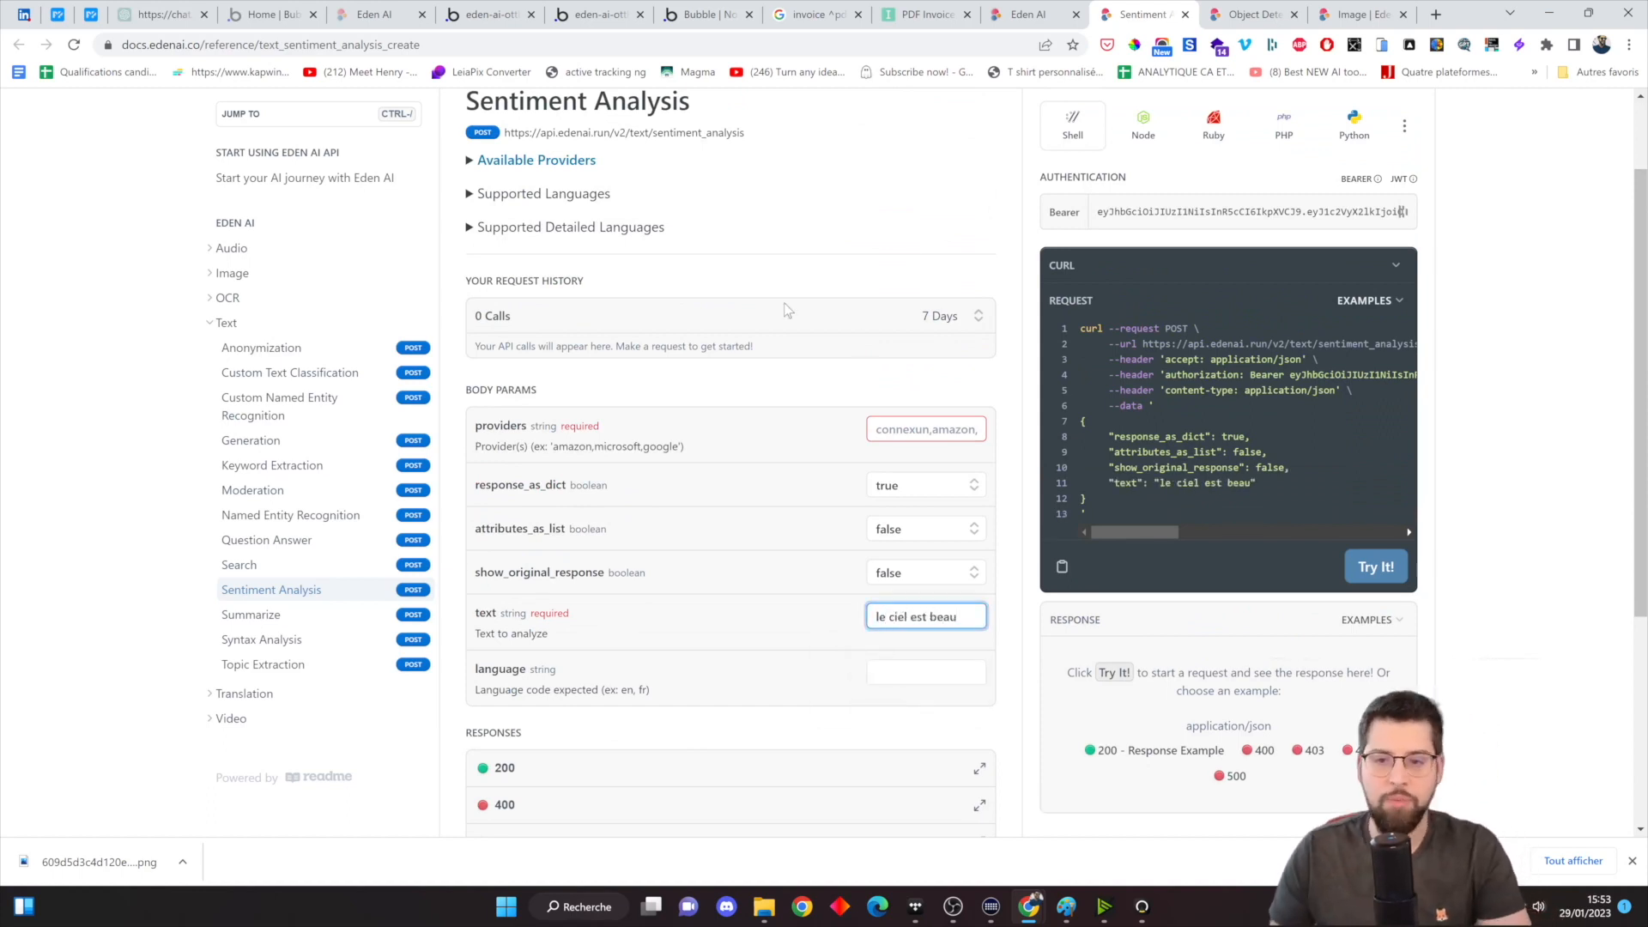
# - Set the request's providers parameter to amazon and send a test call
pyautogui.click(877, 418)
pyautogui.write('amazon')
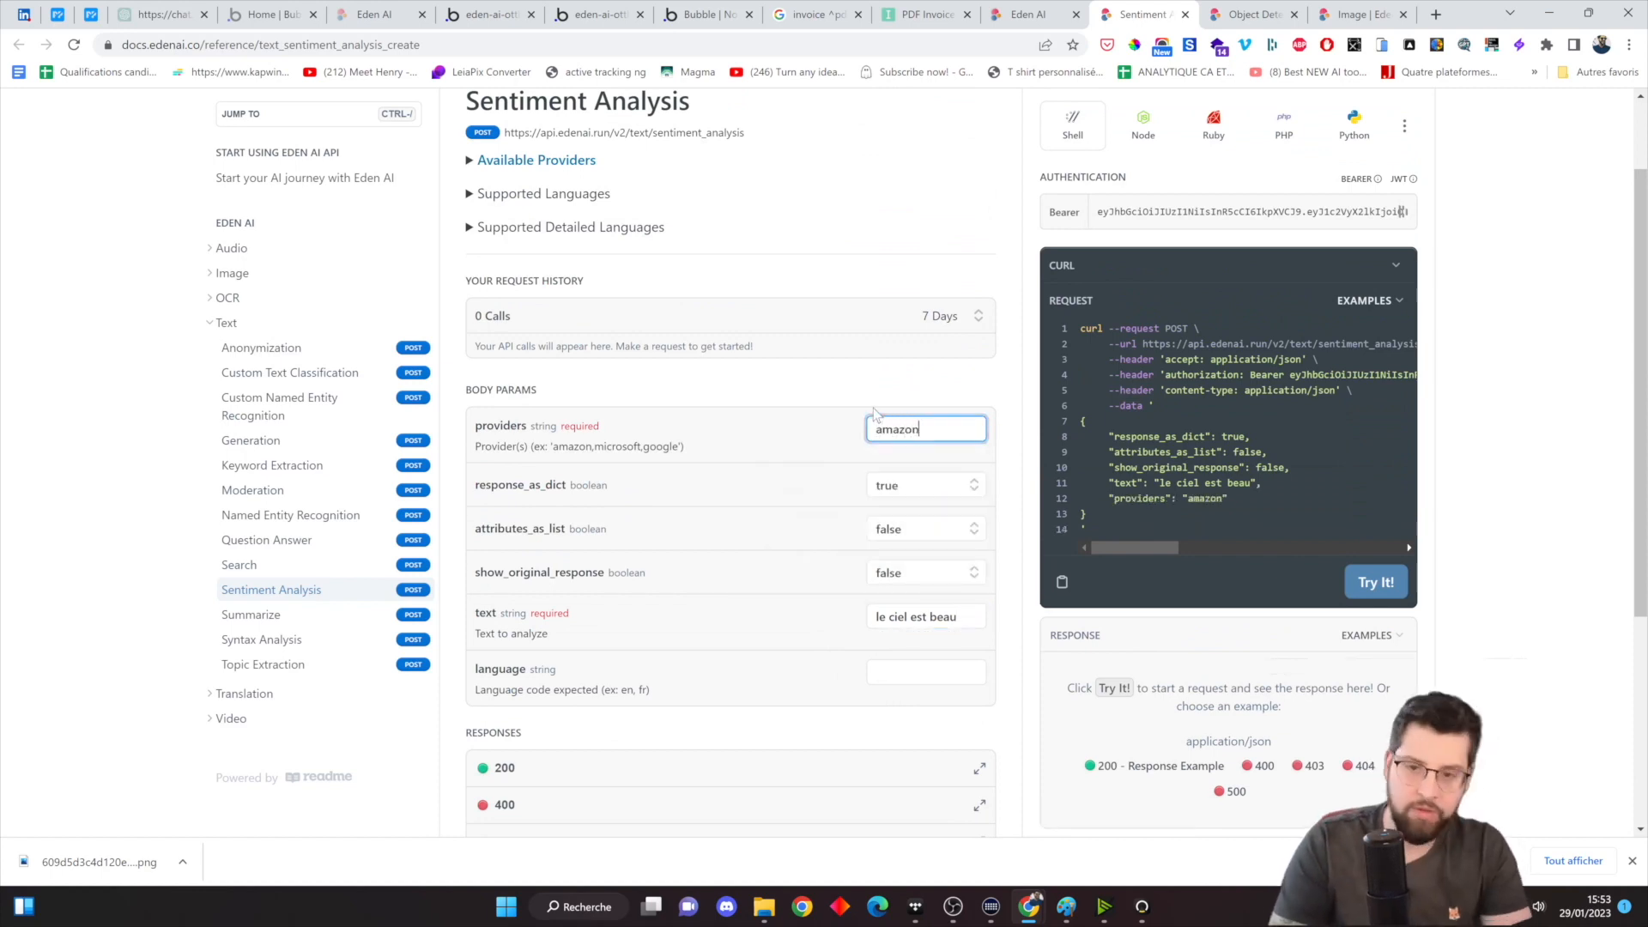
pyautogui.click(1376, 584)
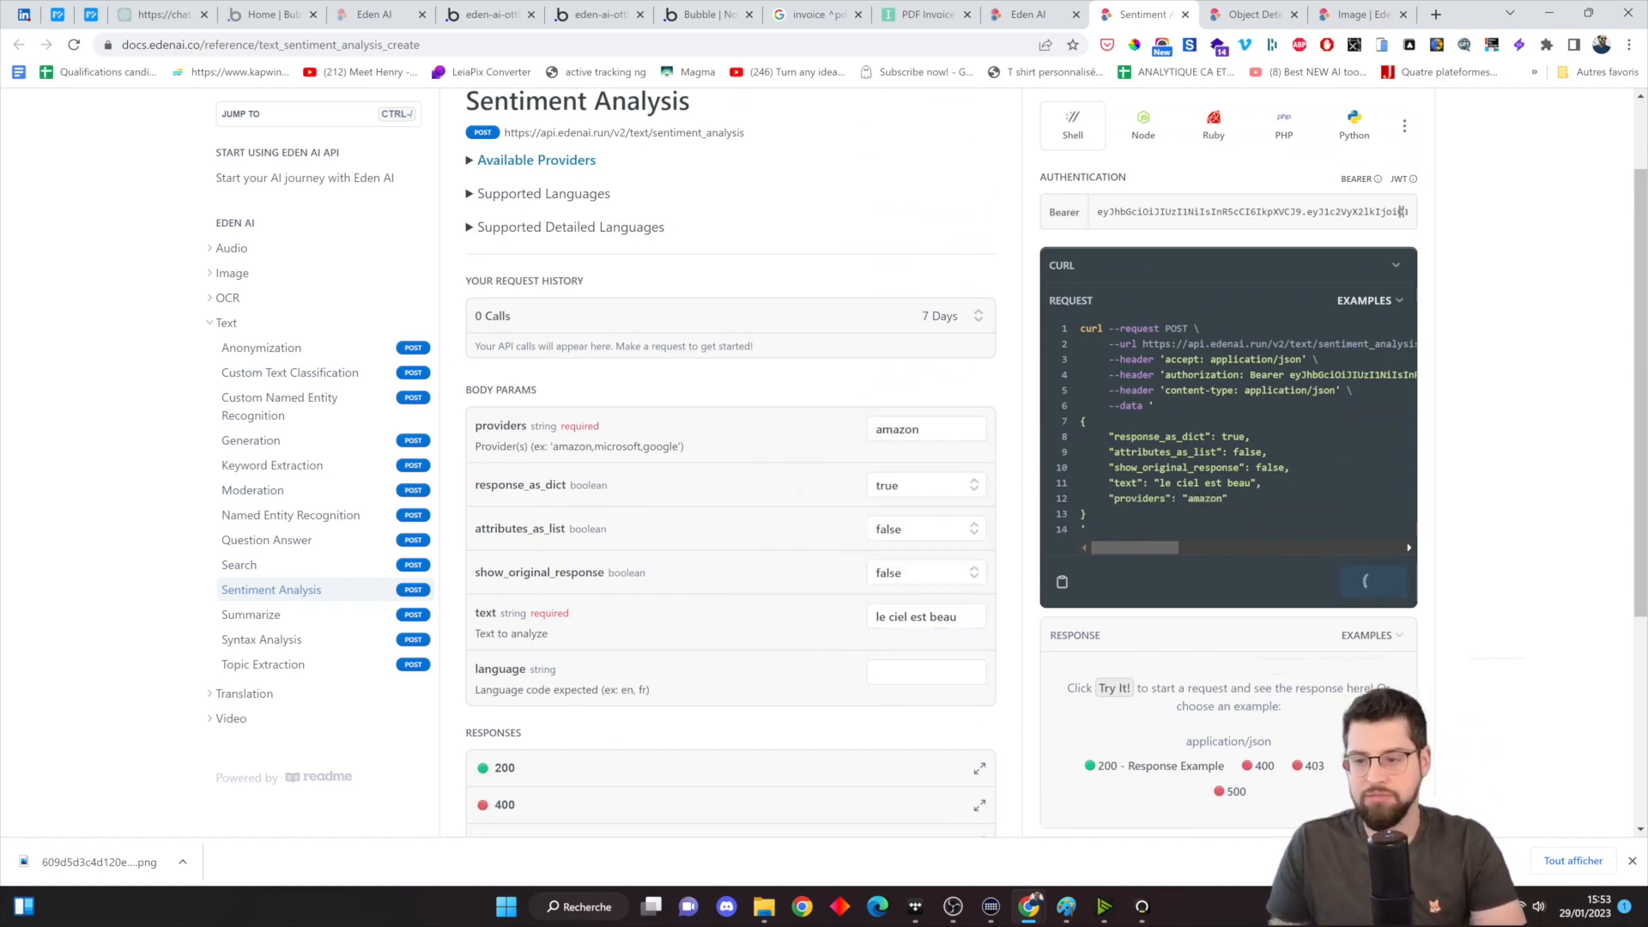
# - Set the language parameter to fr, resend the test call and highlight general_sentiment_rate in the response
pyautogui.moveTo(1227, 566); pyautogui.dragTo(1499, 571)
pyautogui.click(926, 500)
pyautogui.write('fr')
pyautogui.click(1371, 456)
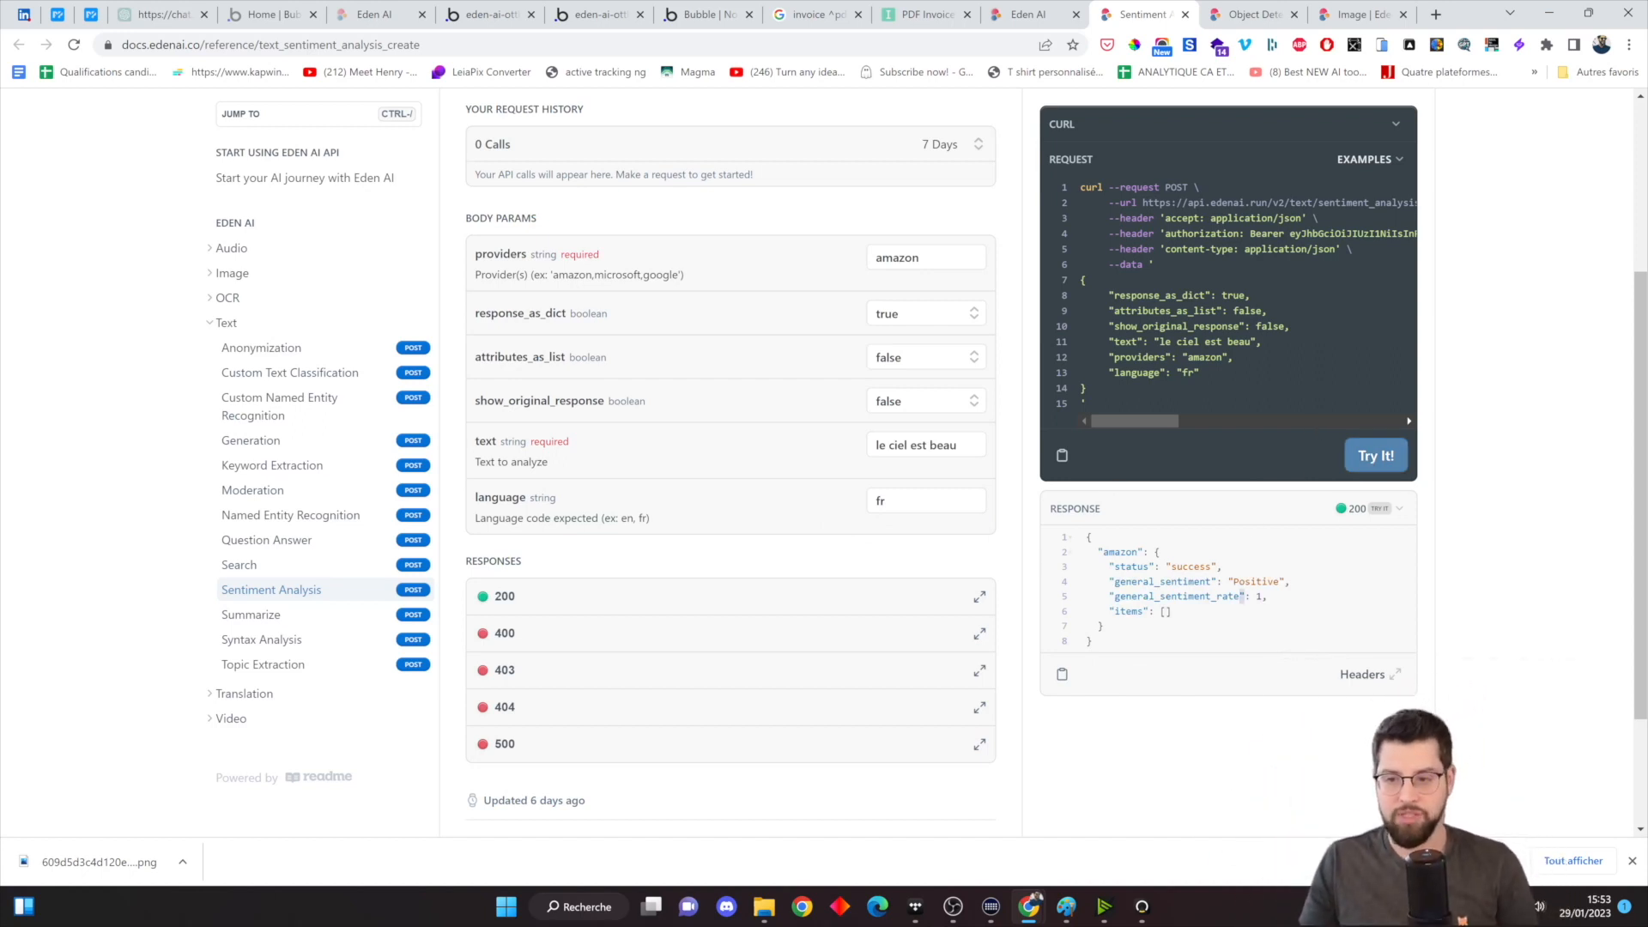
pyautogui.moveTo(1241, 596); pyautogui.dragTo(1109, 597)
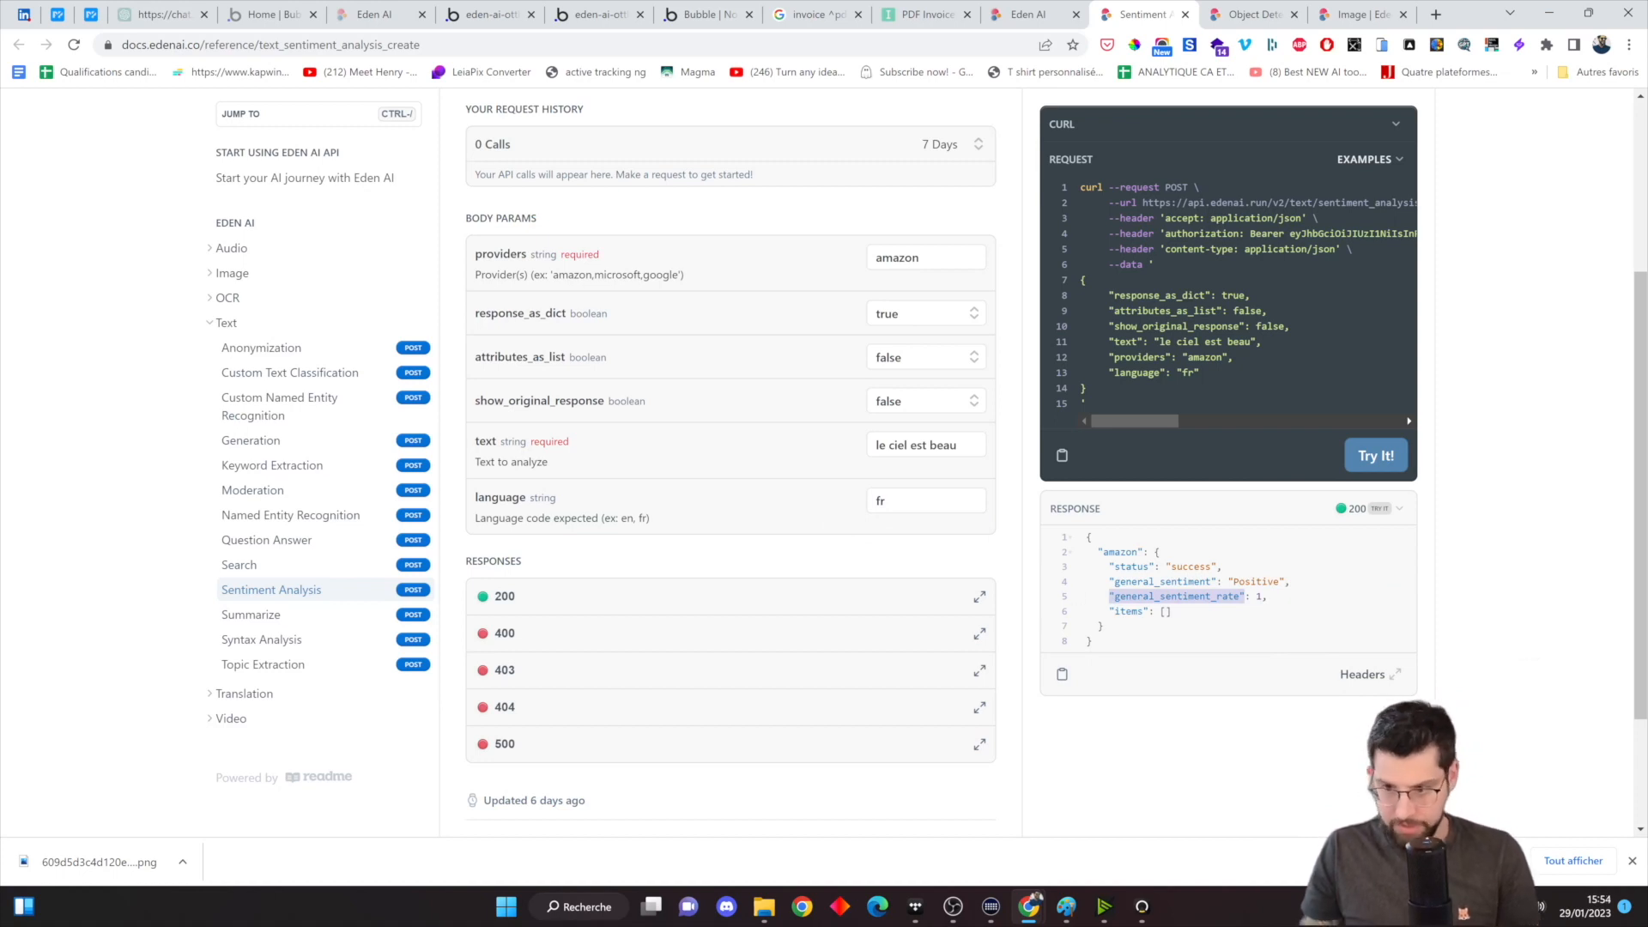
# - Switch to the Bubble editor and add another call to the Eden AI API in the API Connector
pyautogui.click(596, 14)
pyautogui.click(498, 17)
pyautogui.scroll(2, 957, 568)
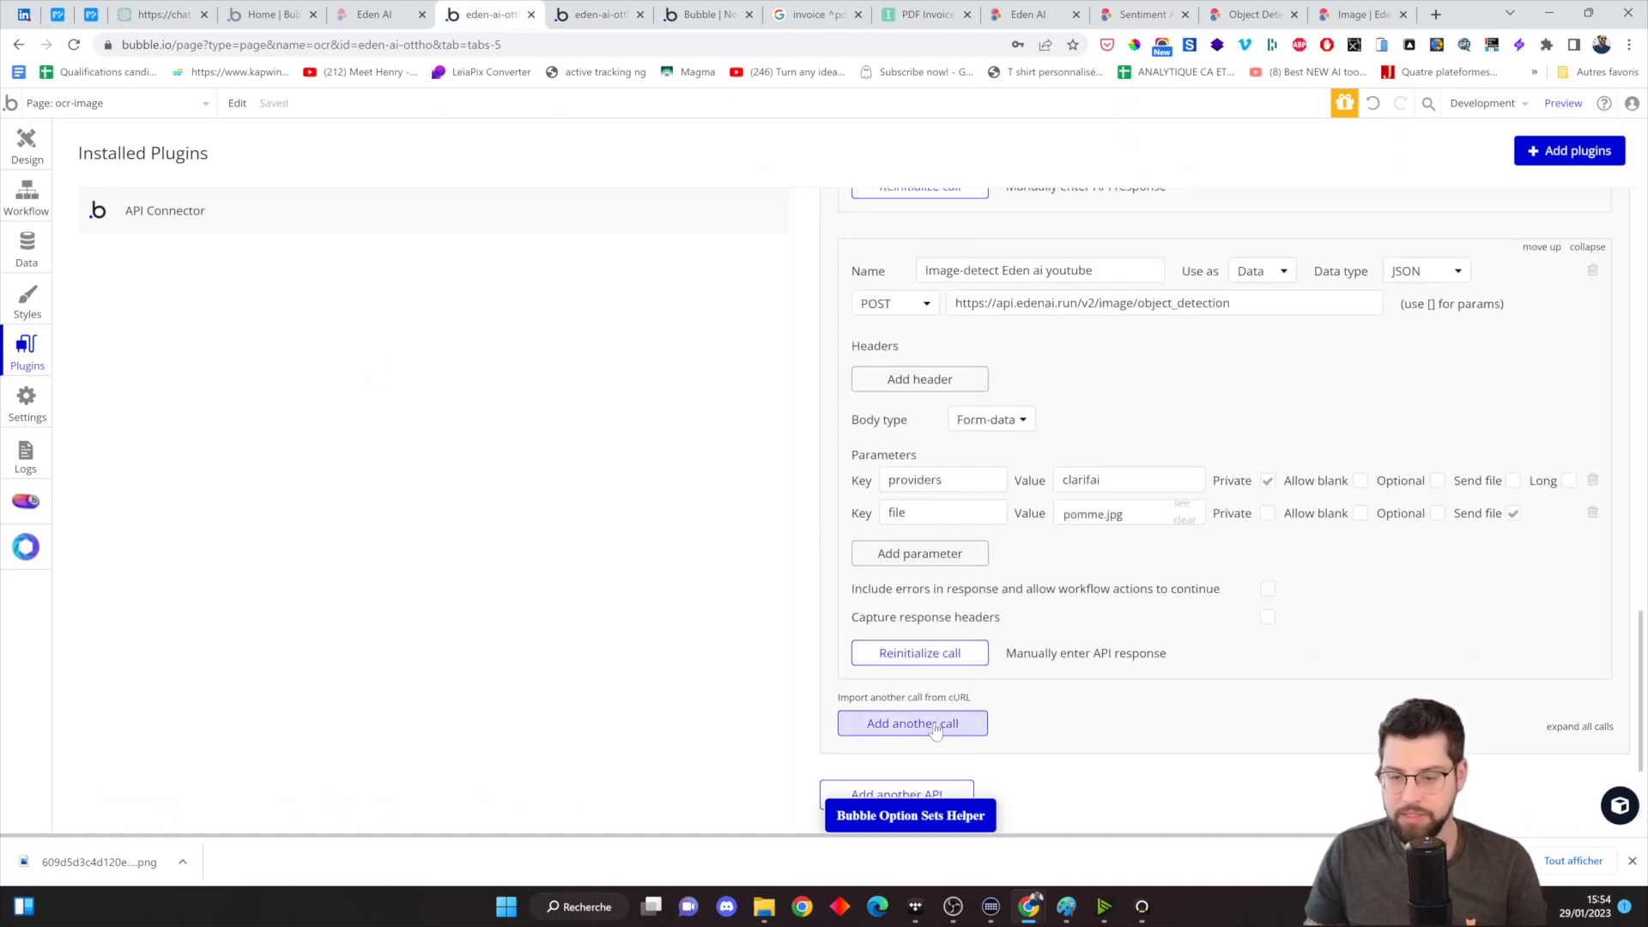
pyautogui.click(935, 728)
# - Copy the name "Image-detect Eden ai youtube" from the previous call into the new call's name
pyautogui.scroll(-2, 935, 514)
pyautogui.scroll(4, 923, 480)
pyautogui.scroll(-3, 1218, 506)
pyautogui.scroll(1, 1219, 506)
pyautogui.moveTo(1092, 271); pyautogui.dragTo(924, 270)
pyautogui.hotkey('ctrl', 'c')
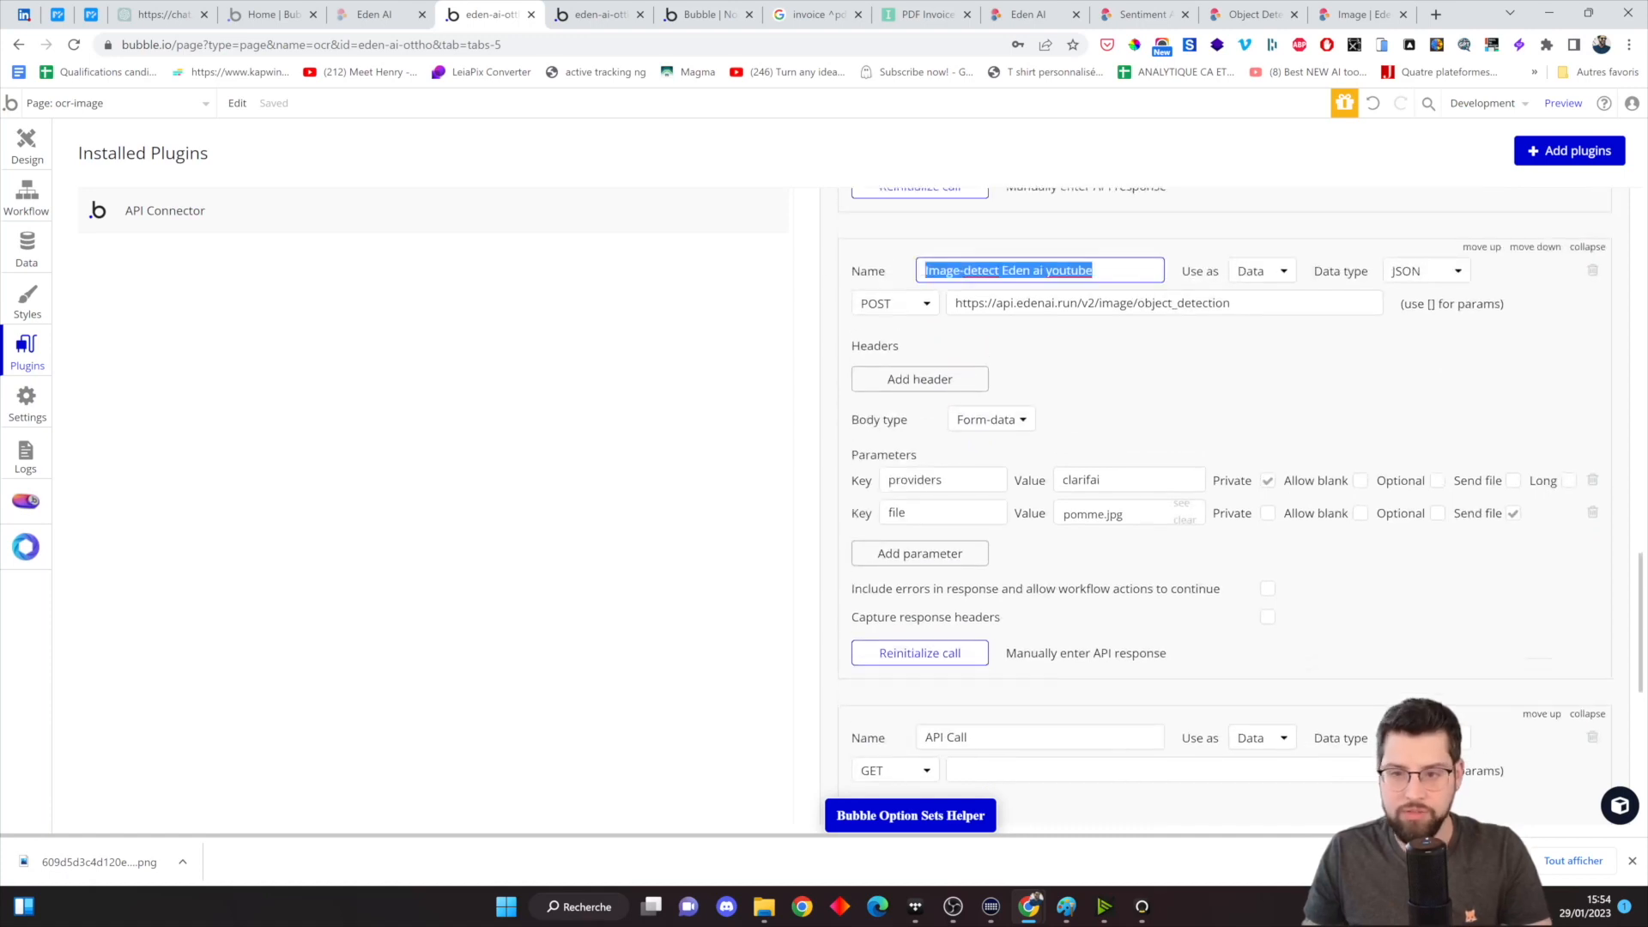
pyautogui.scroll(-2, 1219, 507)
pyautogui.click(1038, 566)
pyautogui.hotkey('ctrl', 'a')
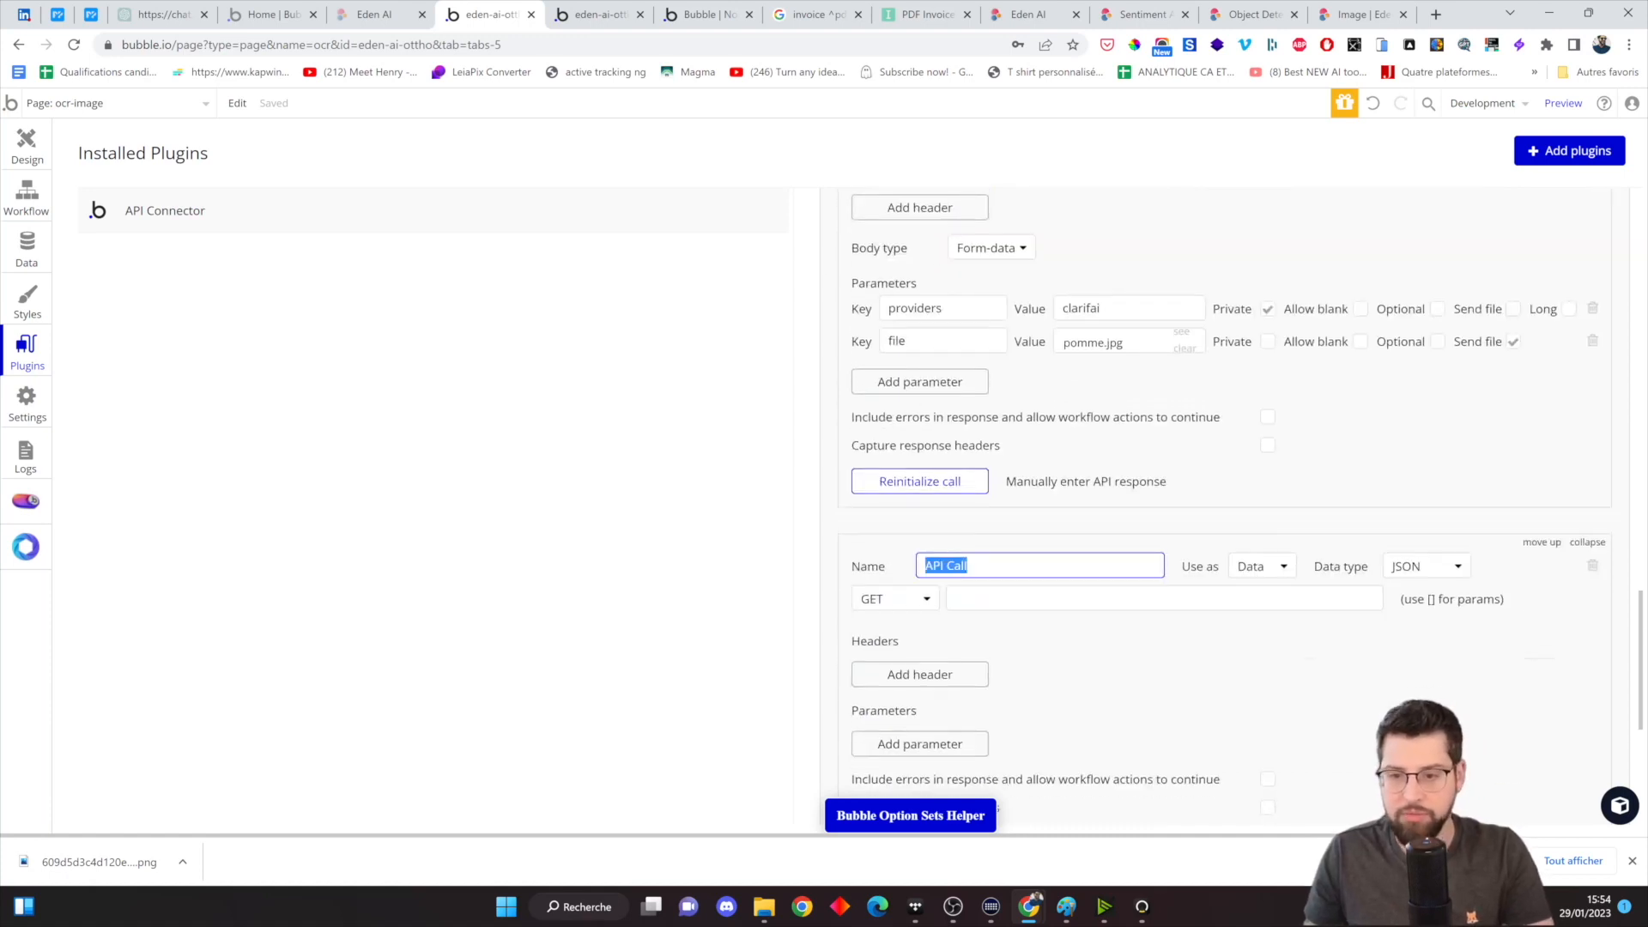
pyautogui.hotkey('ctrl', 'v')
# - Replace "Image-detect" in the new call's name so it reads "sentiment analysis Eden ai youtube"
pyautogui.moveTo(925, 565); pyautogui.dragTo(999, 565)
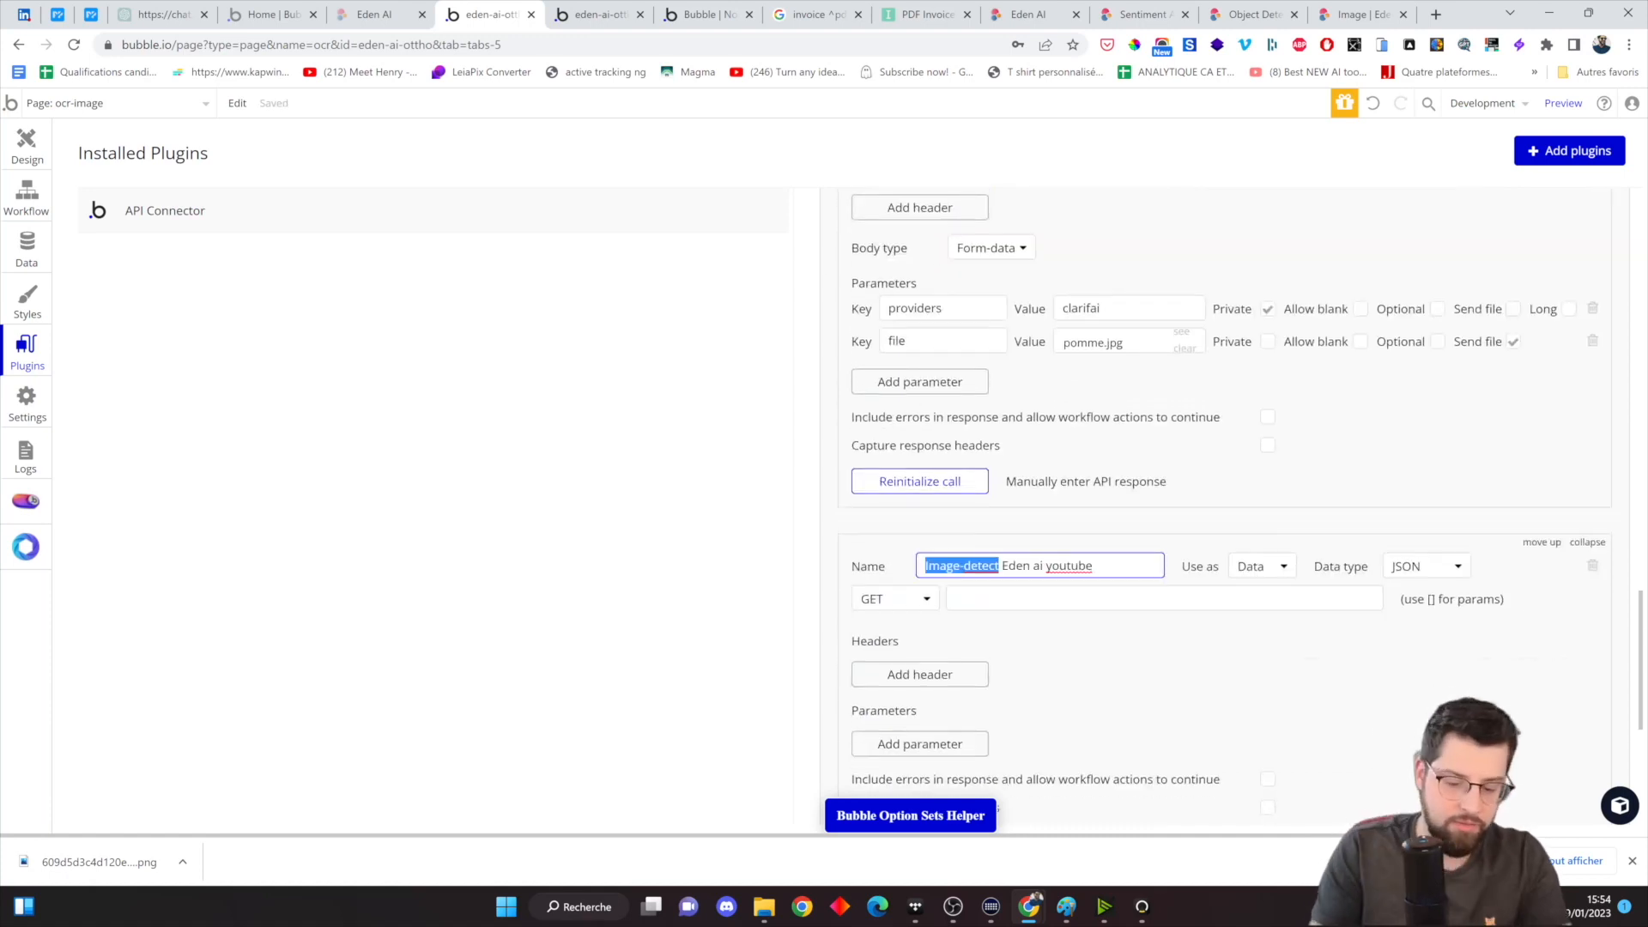
pyautogui.write('sent')
pyautogui.write('iment anal')
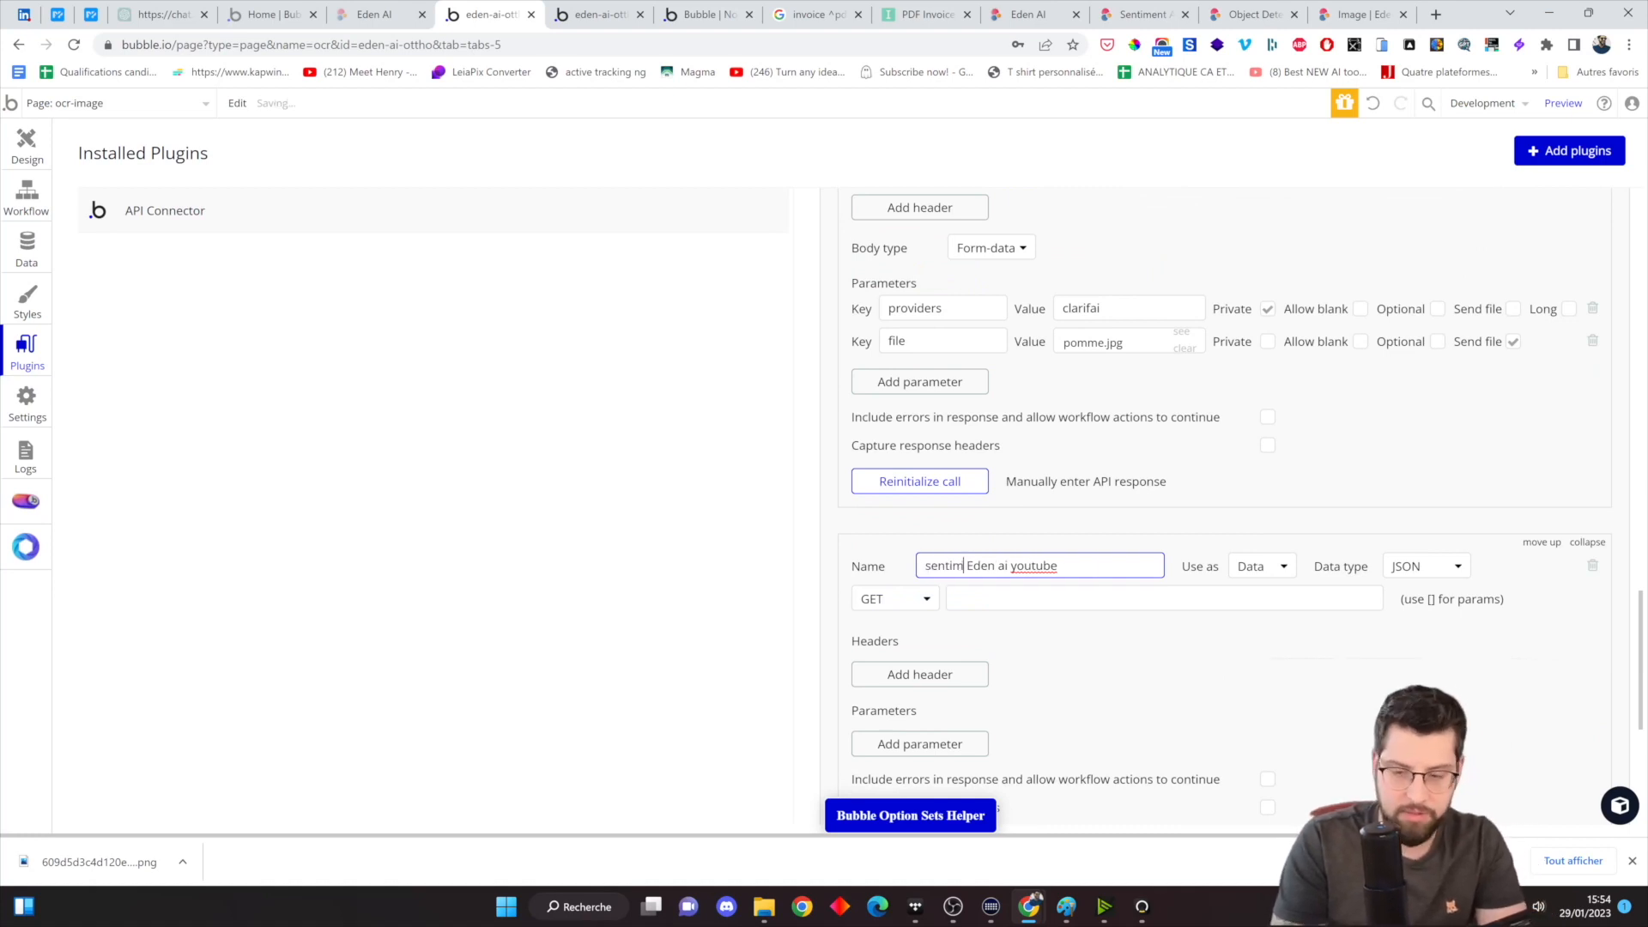
pyautogui.write('ysis')
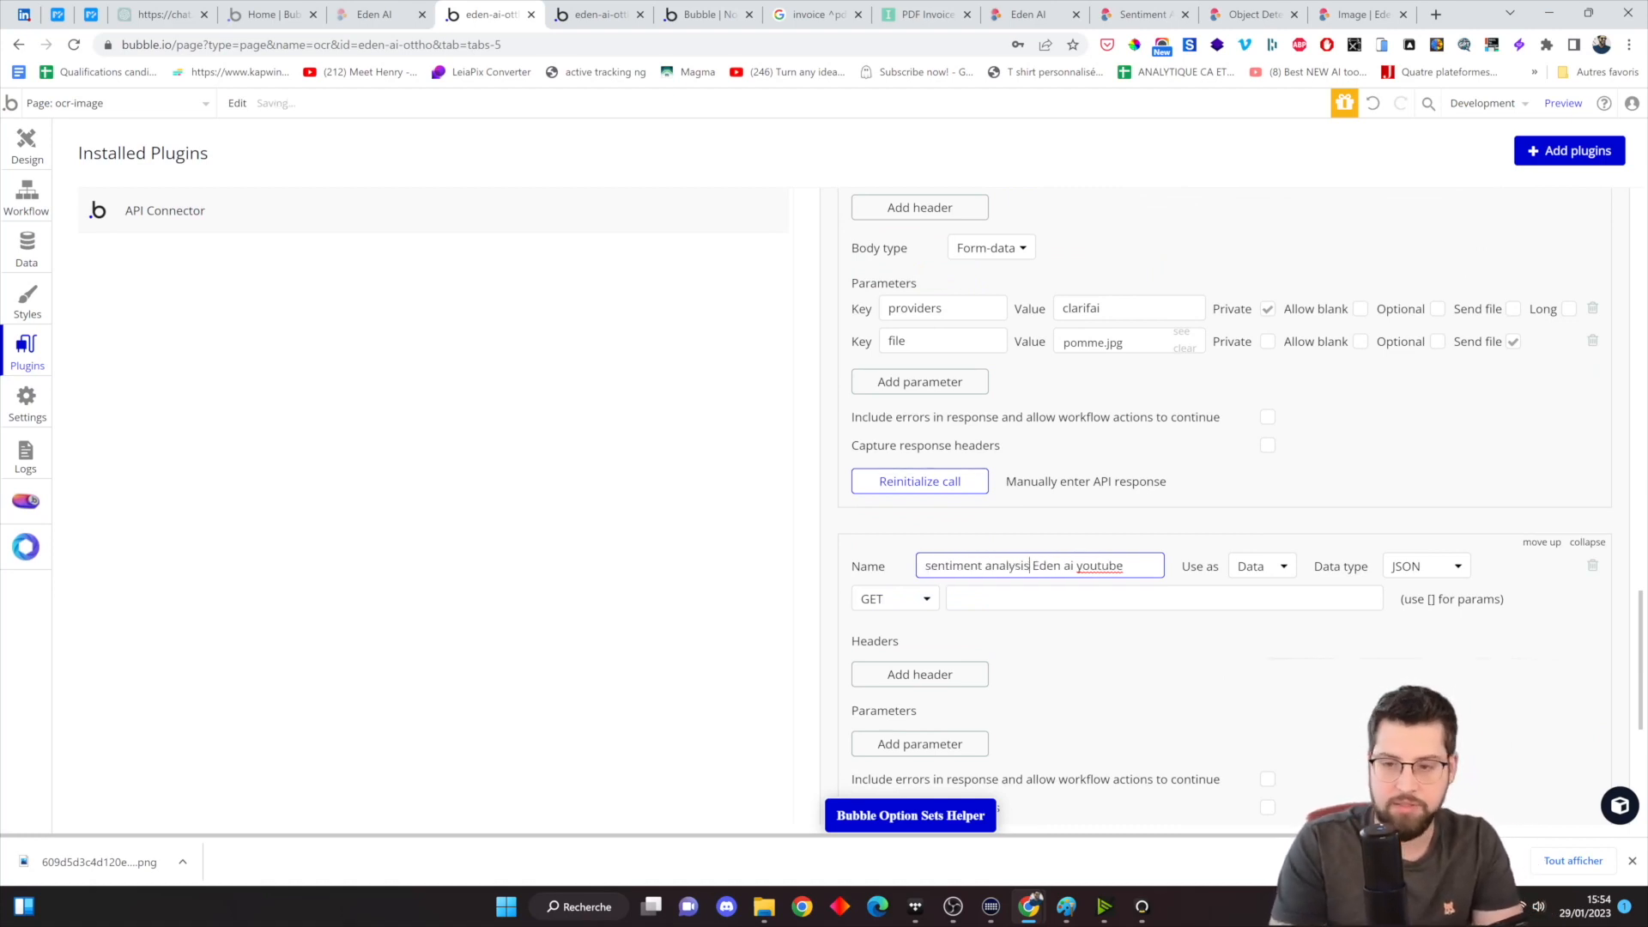
pyautogui.click(921, 601)
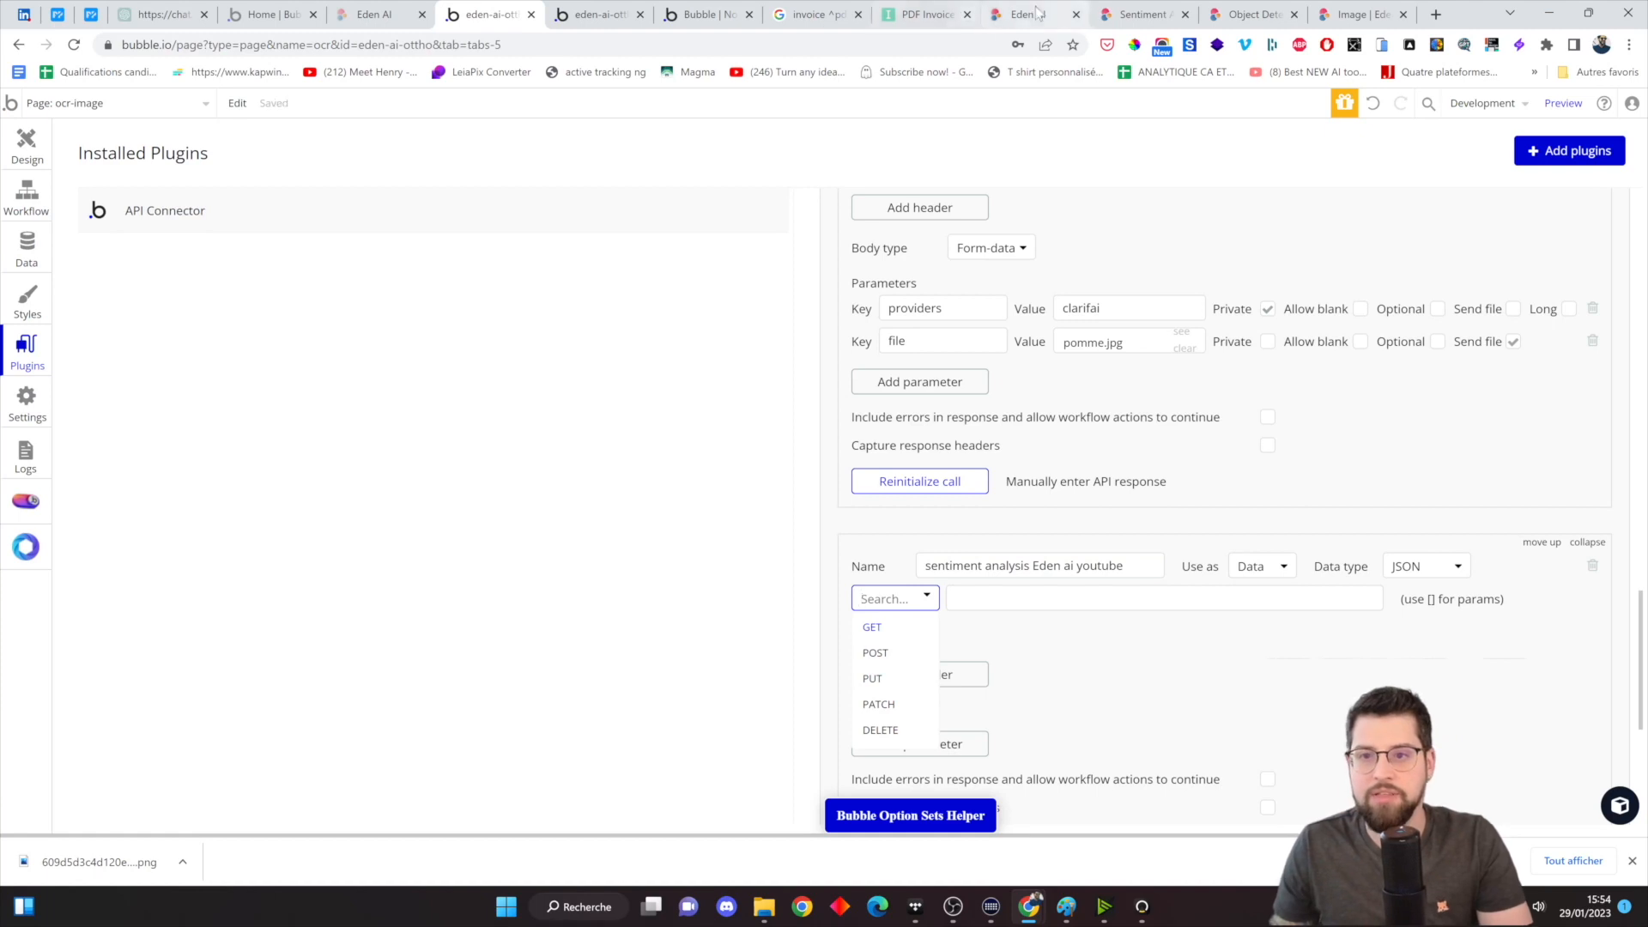
pyautogui.click(875, 652)
pyautogui.click(1141, 15)
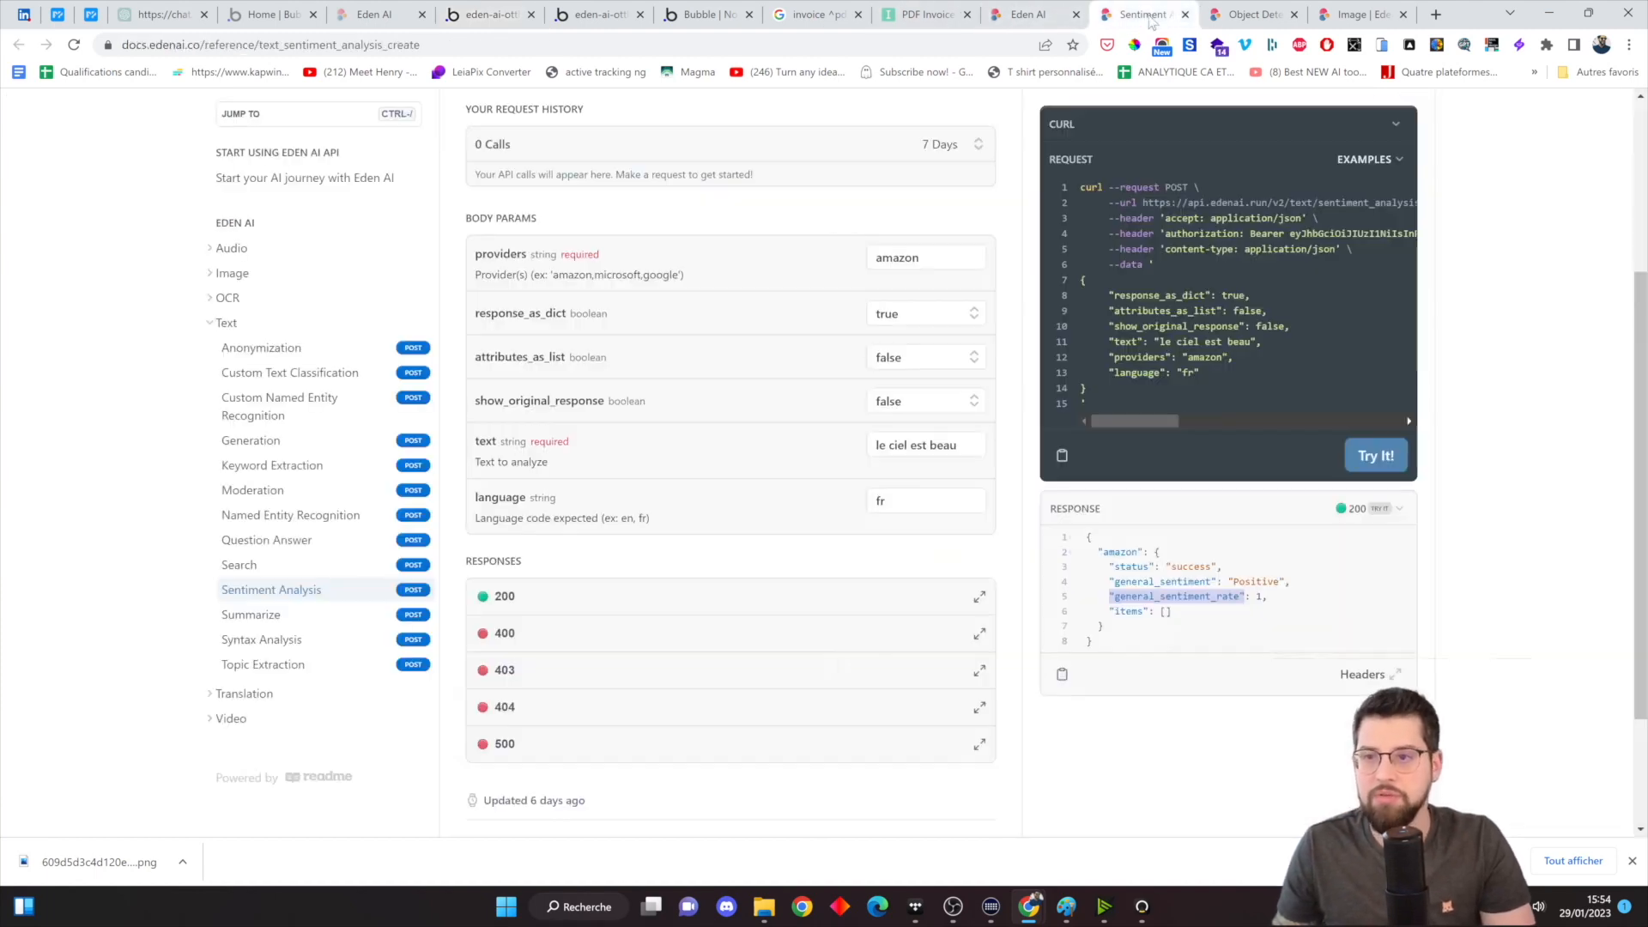
pyautogui.scroll(3, 1227, 291)
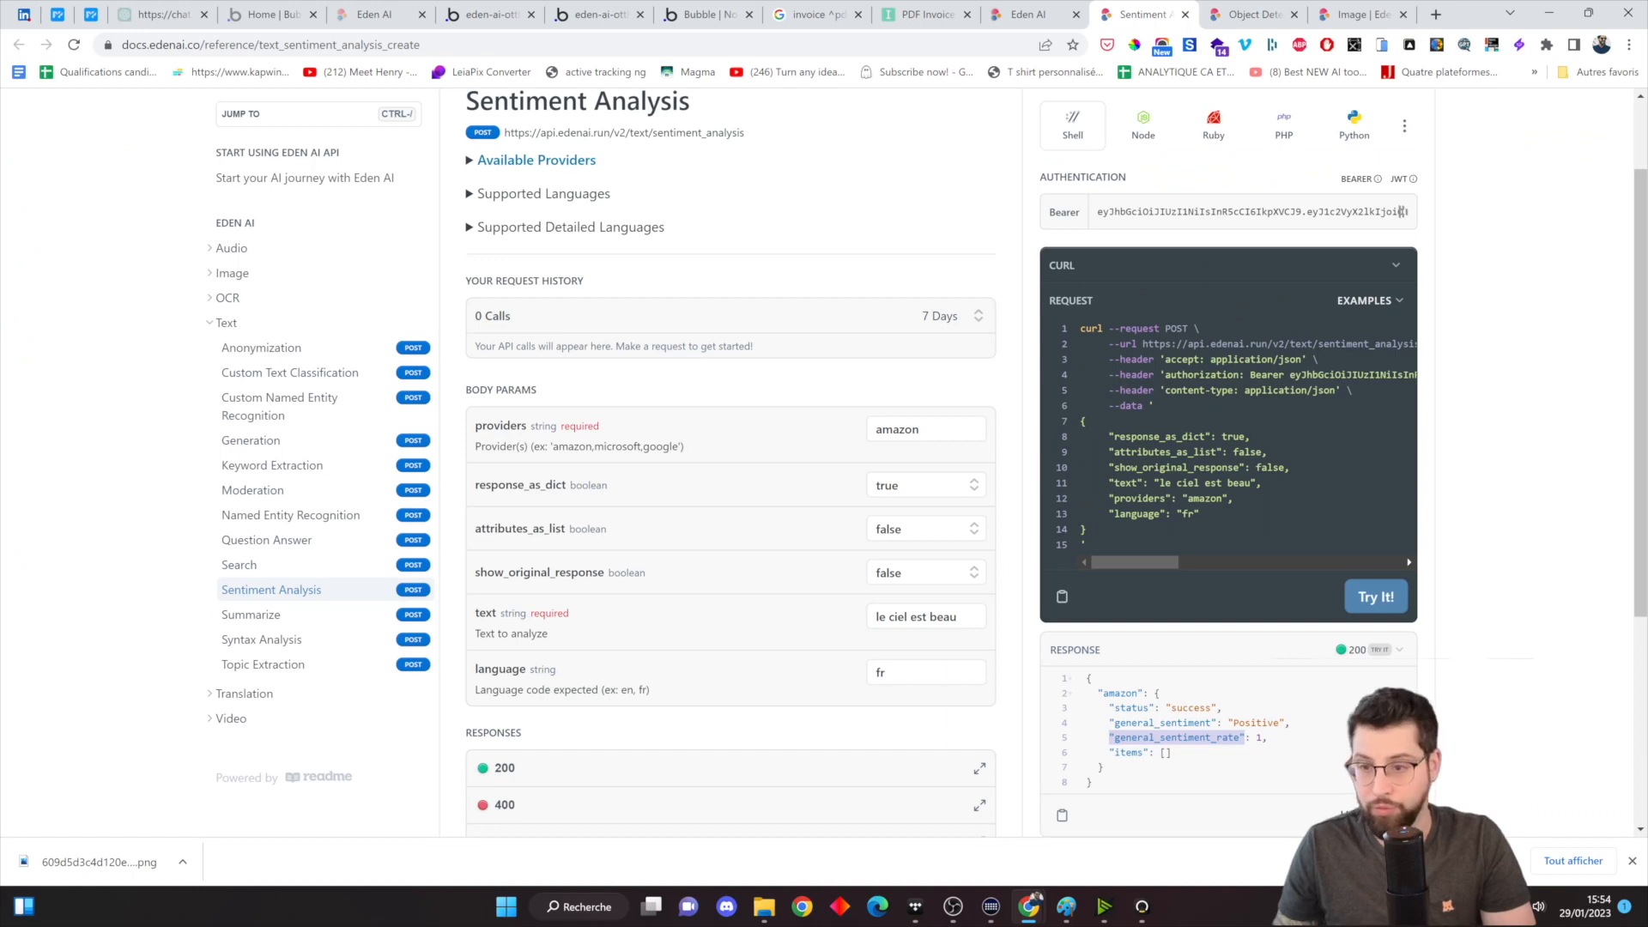
pyautogui.moveTo(1142, 343); pyautogui.dragTo(1428, 341)
pyautogui.hotkey('ctrl', 'c')
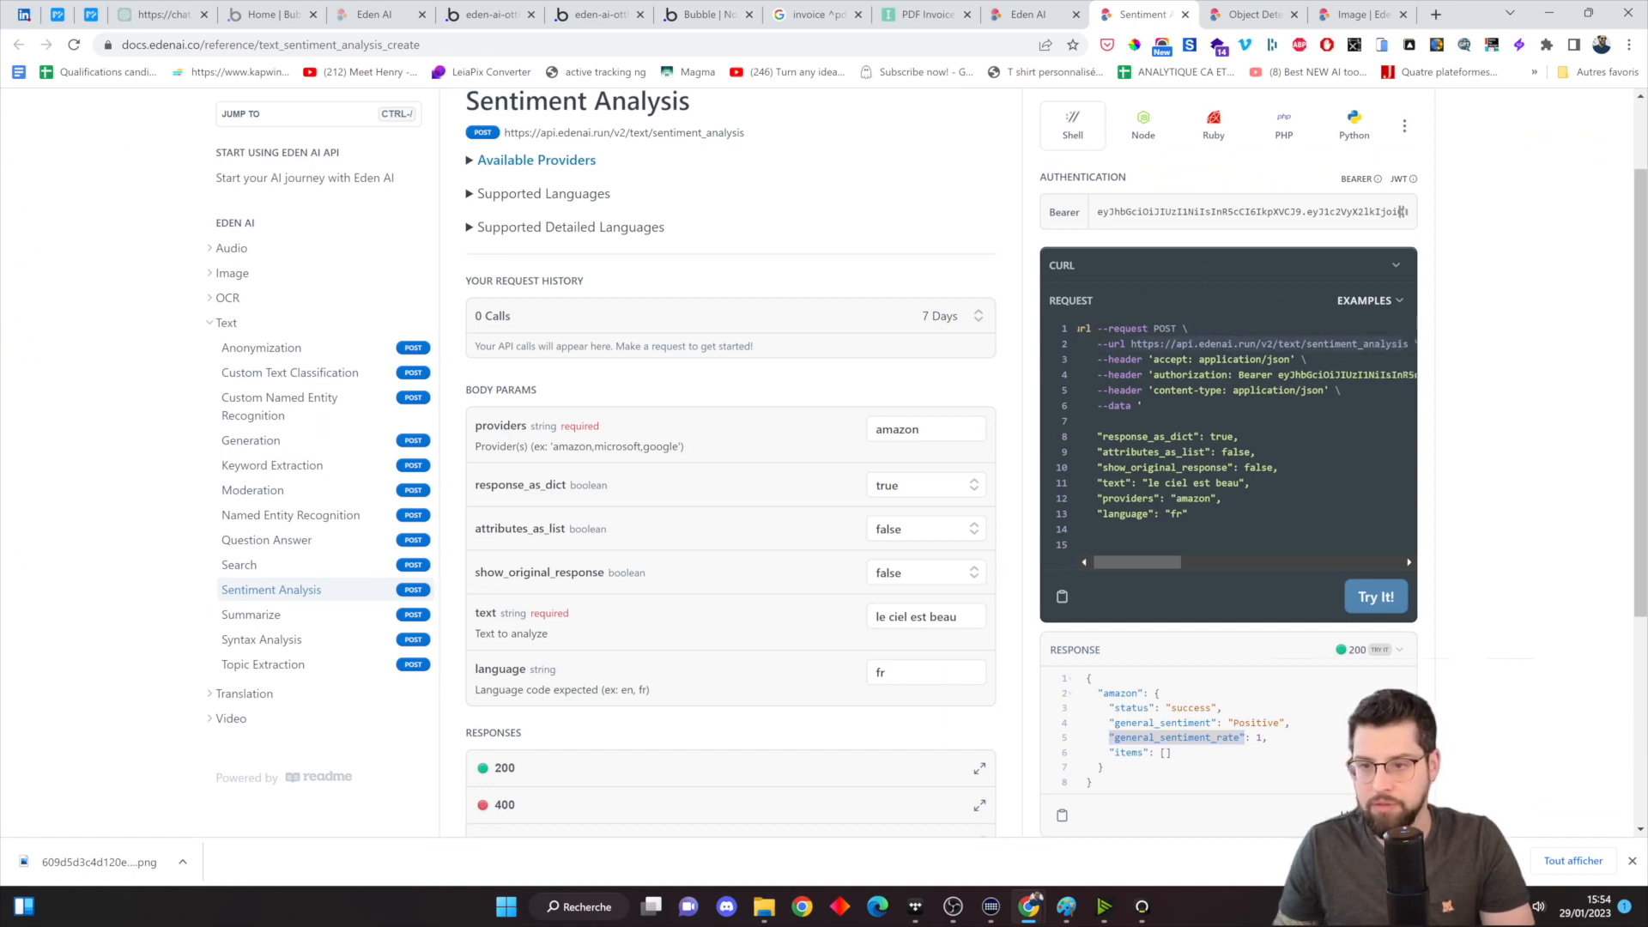
pyautogui.click(596, 15)
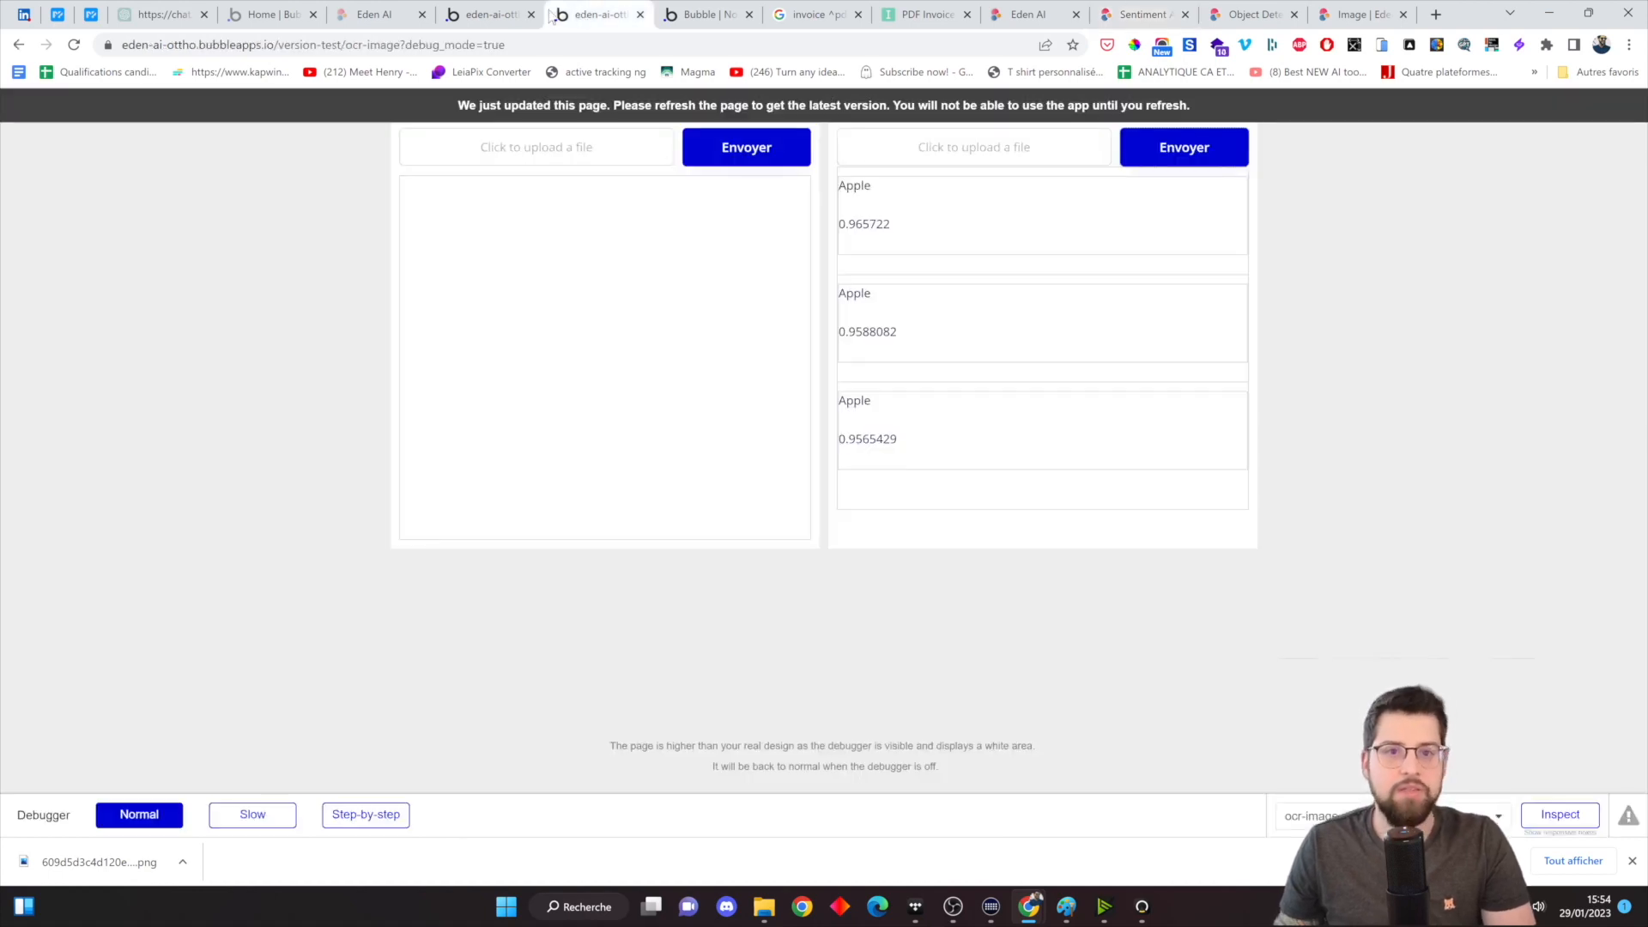
pyautogui.click(515, 16)
pyautogui.click(995, 598)
pyautogui.write('v')
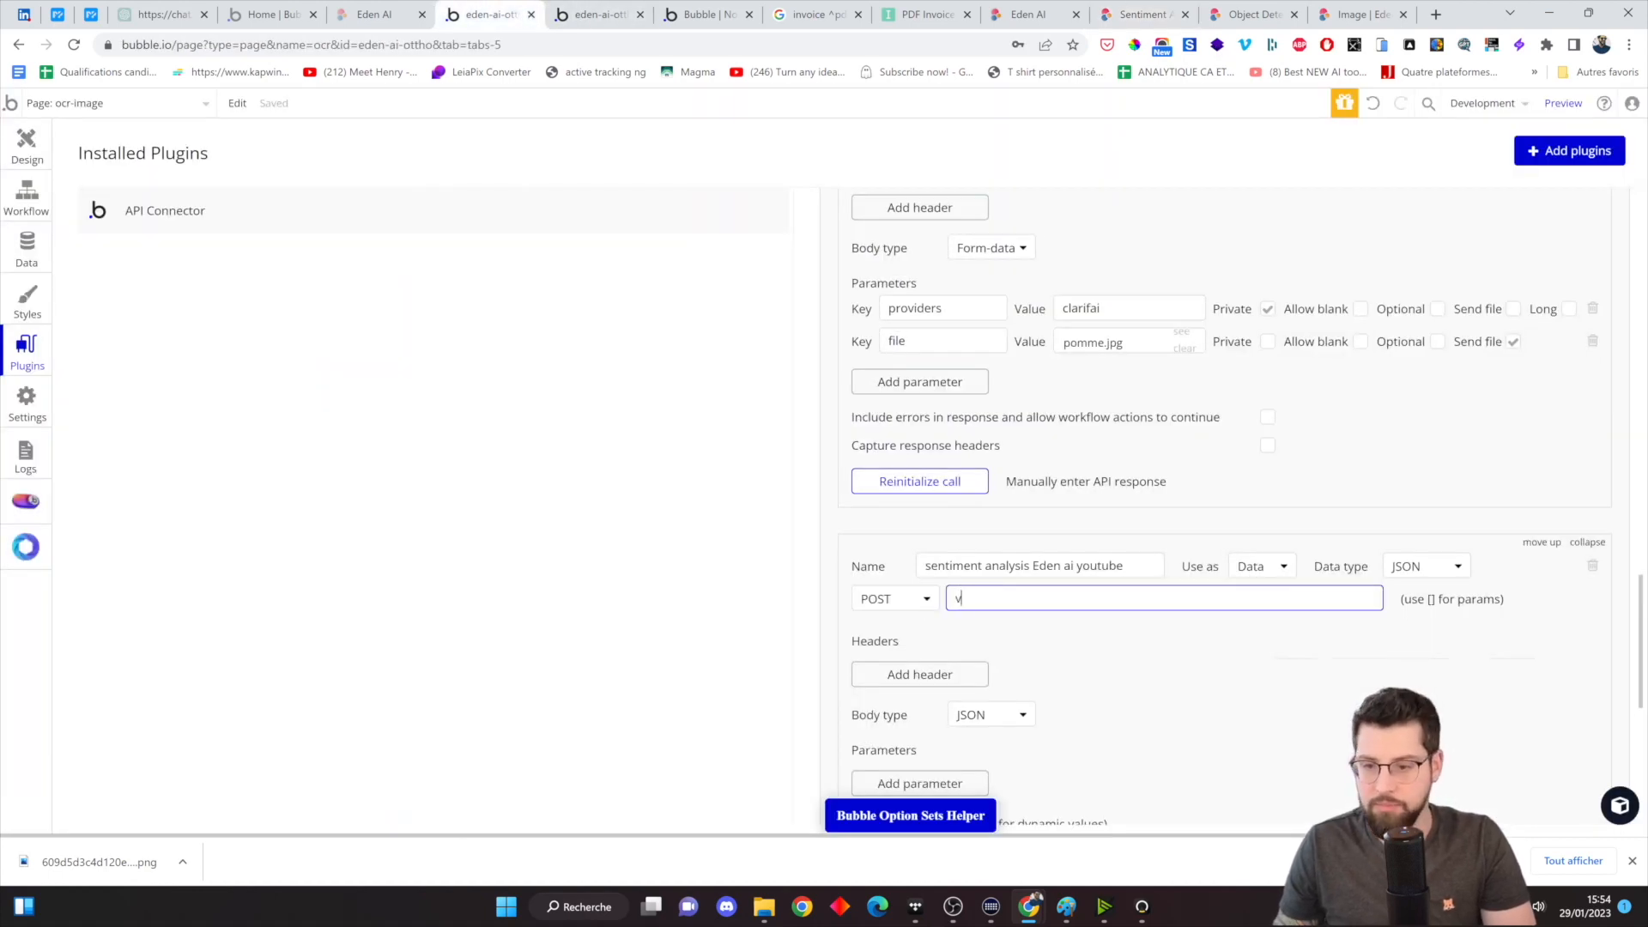
pyautogui.press('BackSpace')
pyautogui.hotkey('ctrl', 'v')
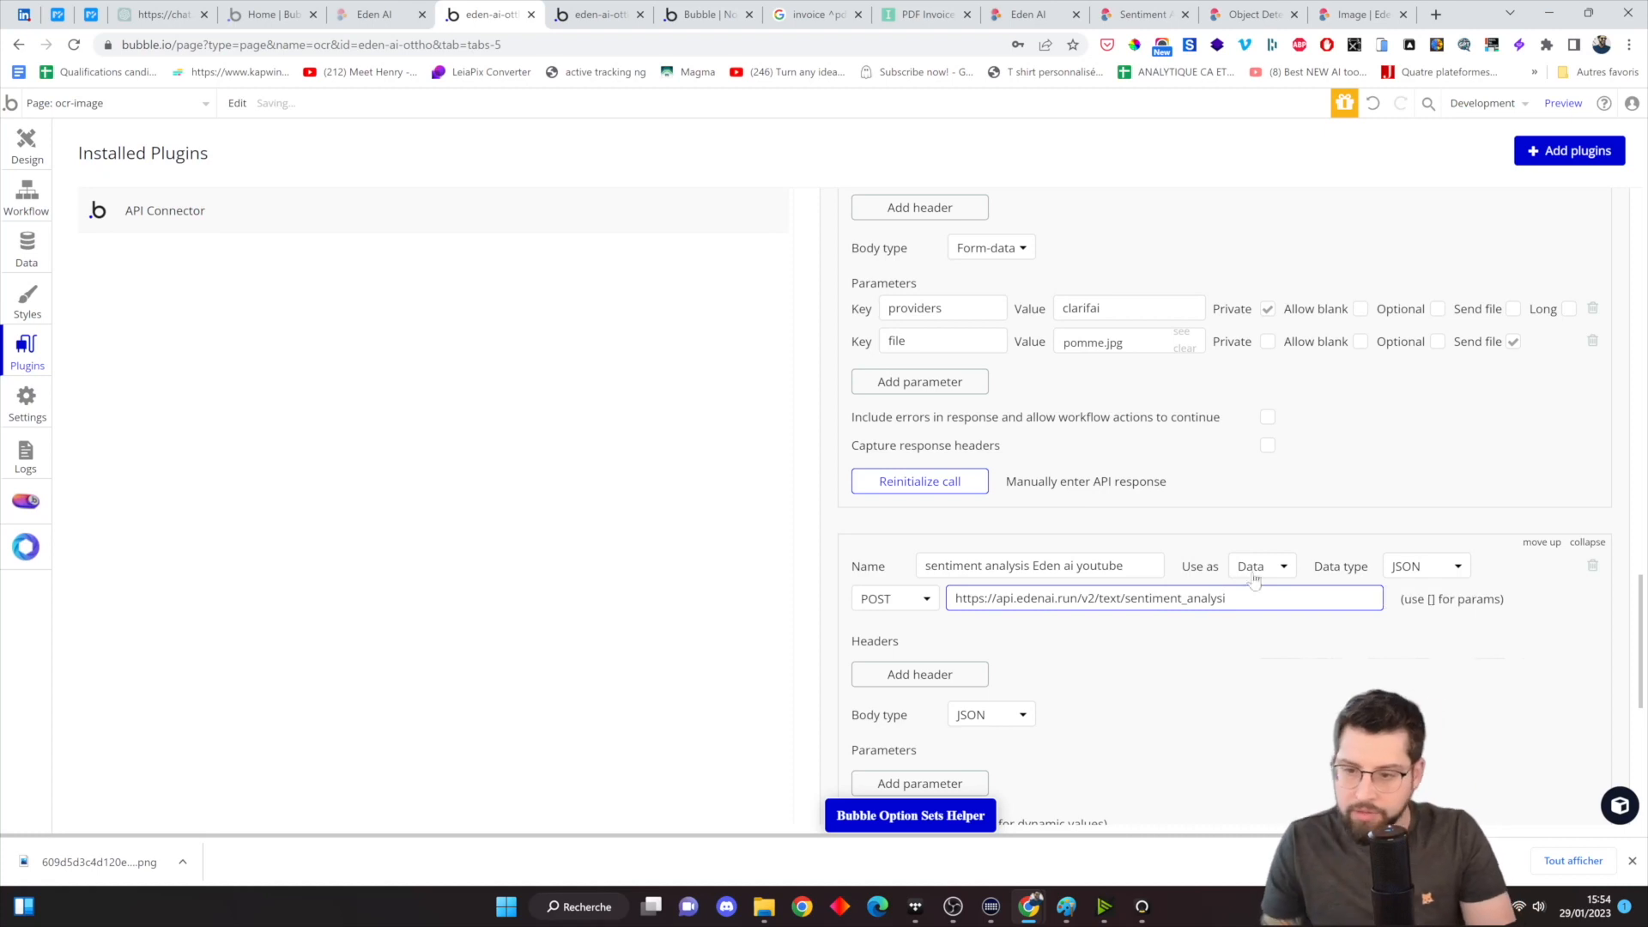
pyautogui.write('s')
# - Check the documented body parameters, keep the sentiment call's body type as JSON and add three blank parameters to it
pyautogui.click(1142, 15)
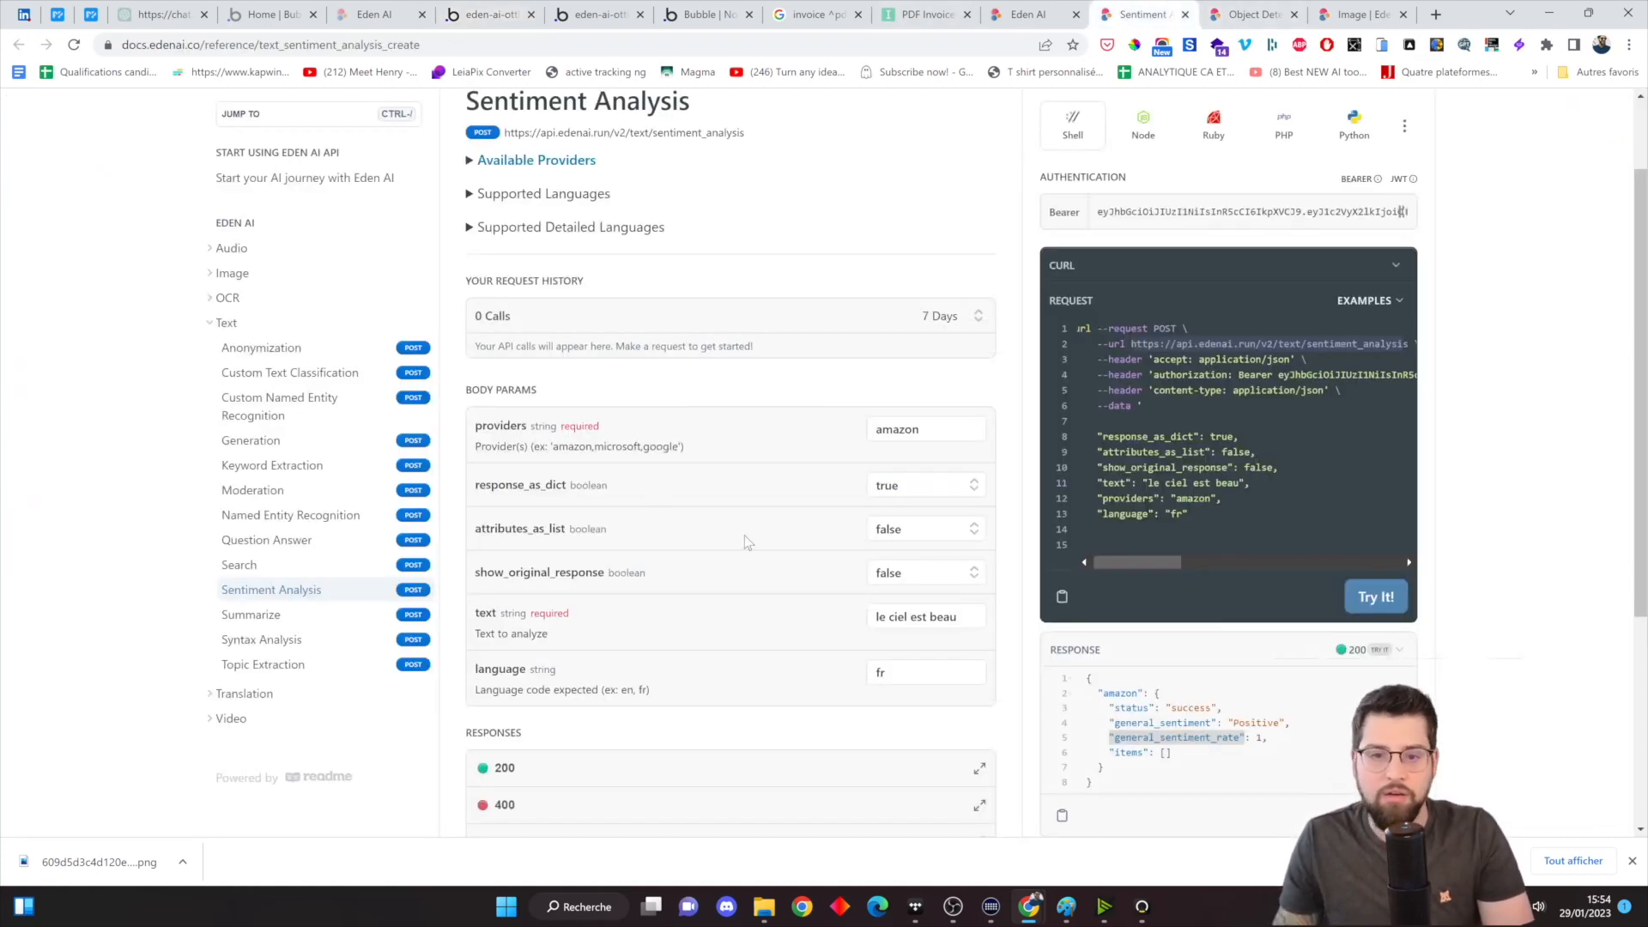
pyautogui.click(500, 428)
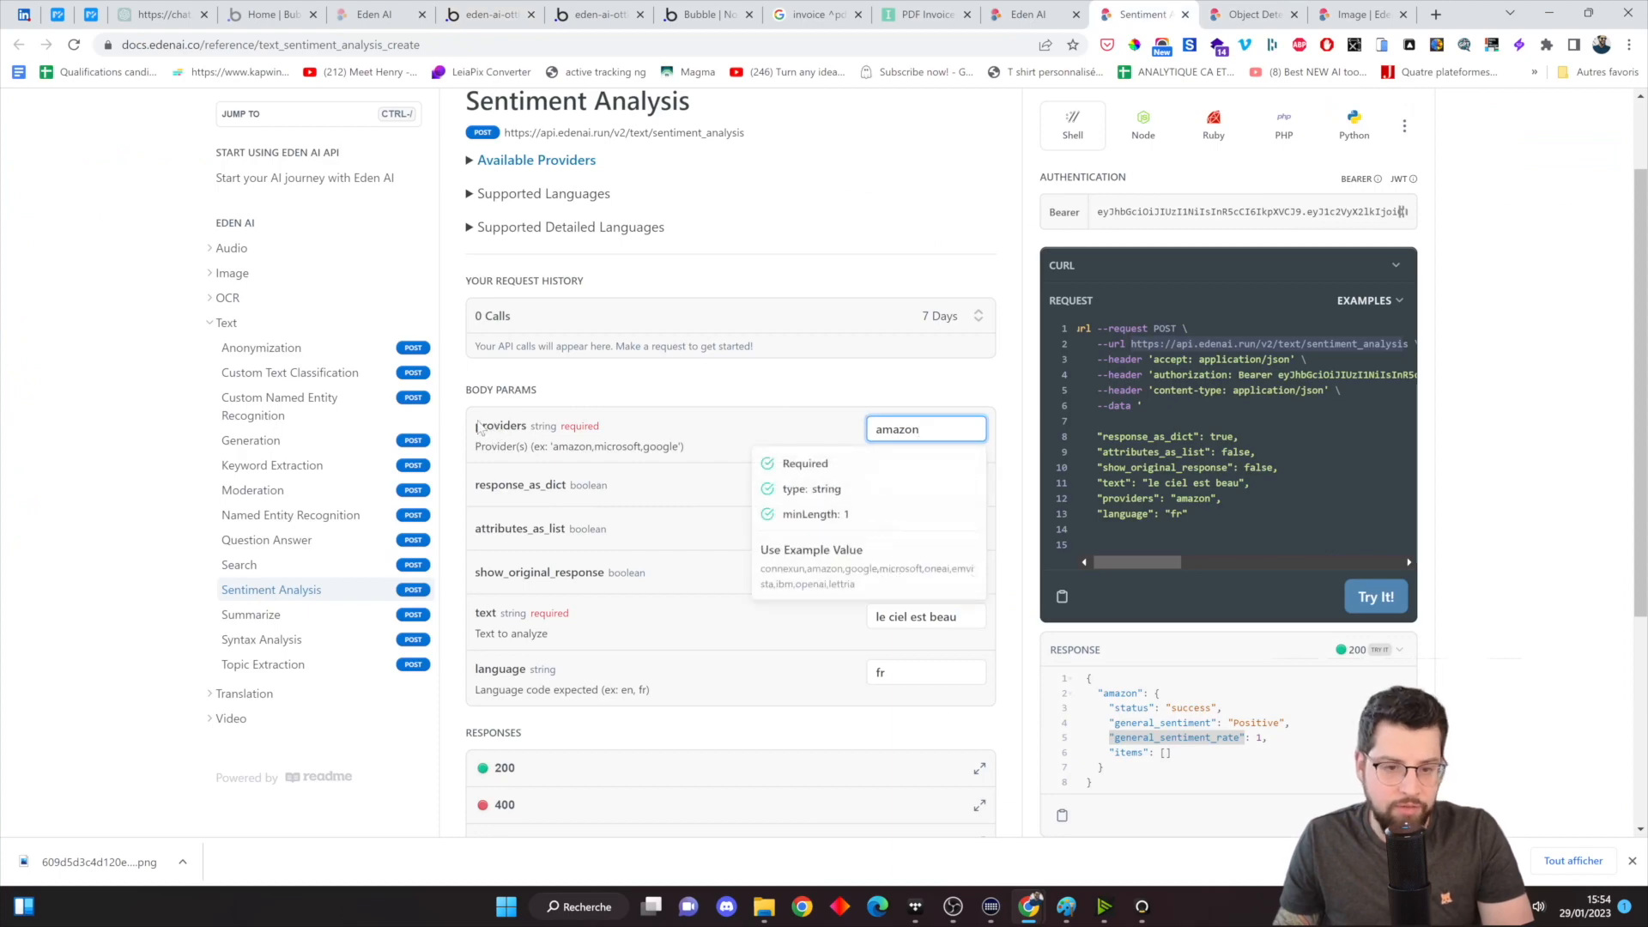
pyautogui.click(692, 14)
pyautogui.click(601, 14)
pyautogui.click(502, 14)
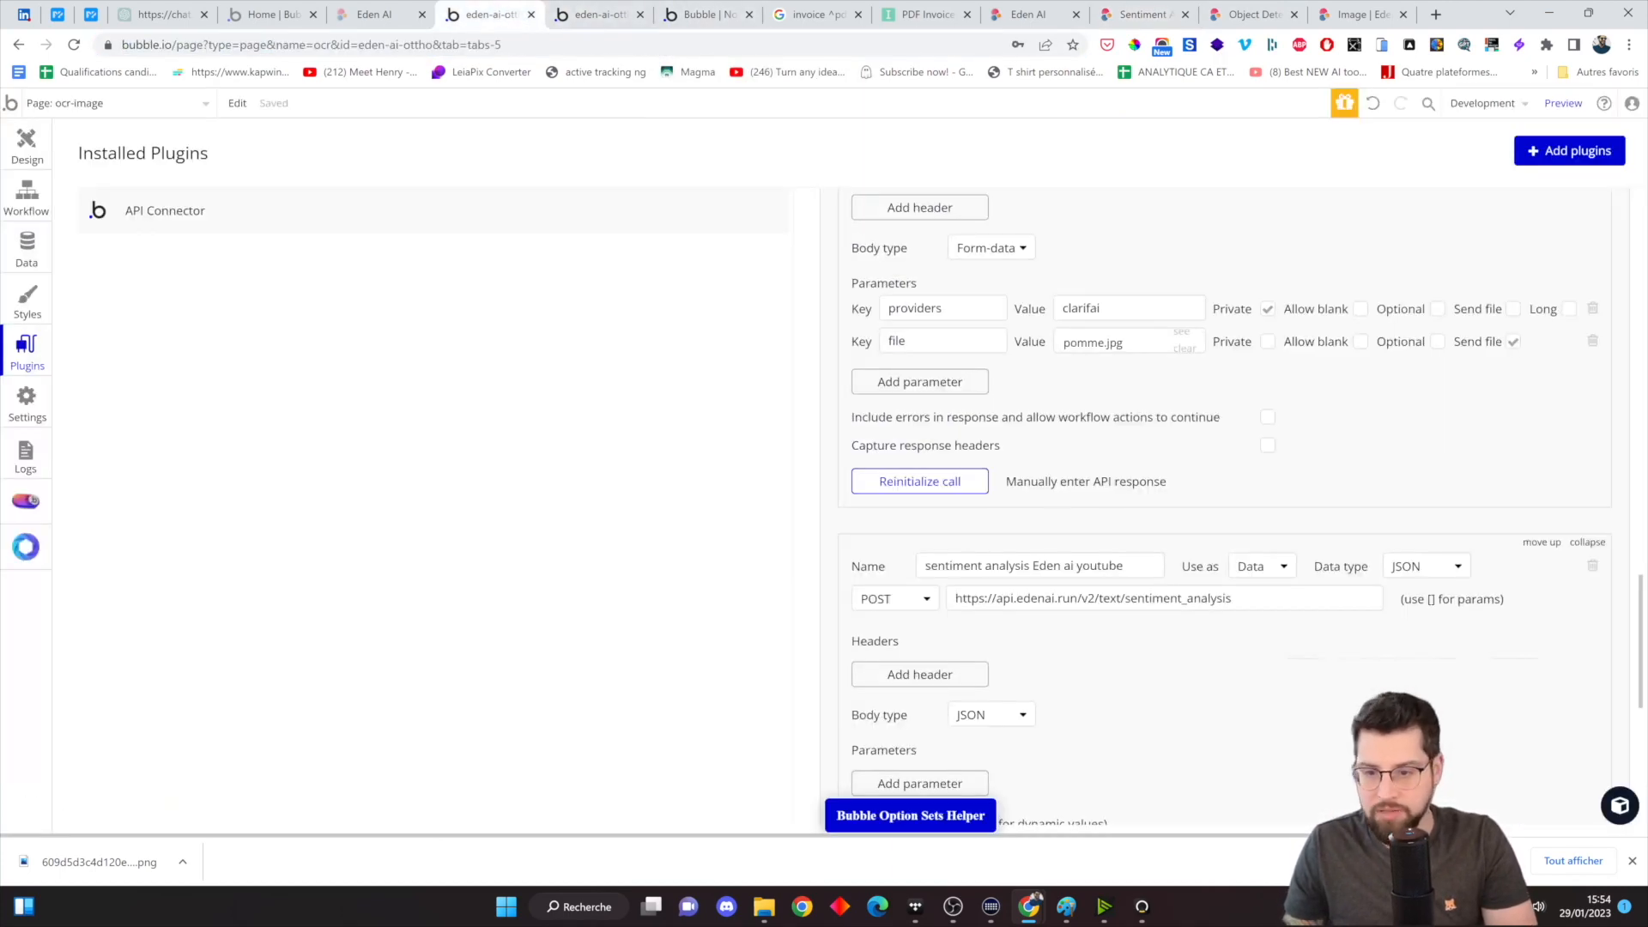
pyautogui.scroll(-2, 914, 622)
pyautogui.click(996, 542)
pyautogui.click(970, 571)
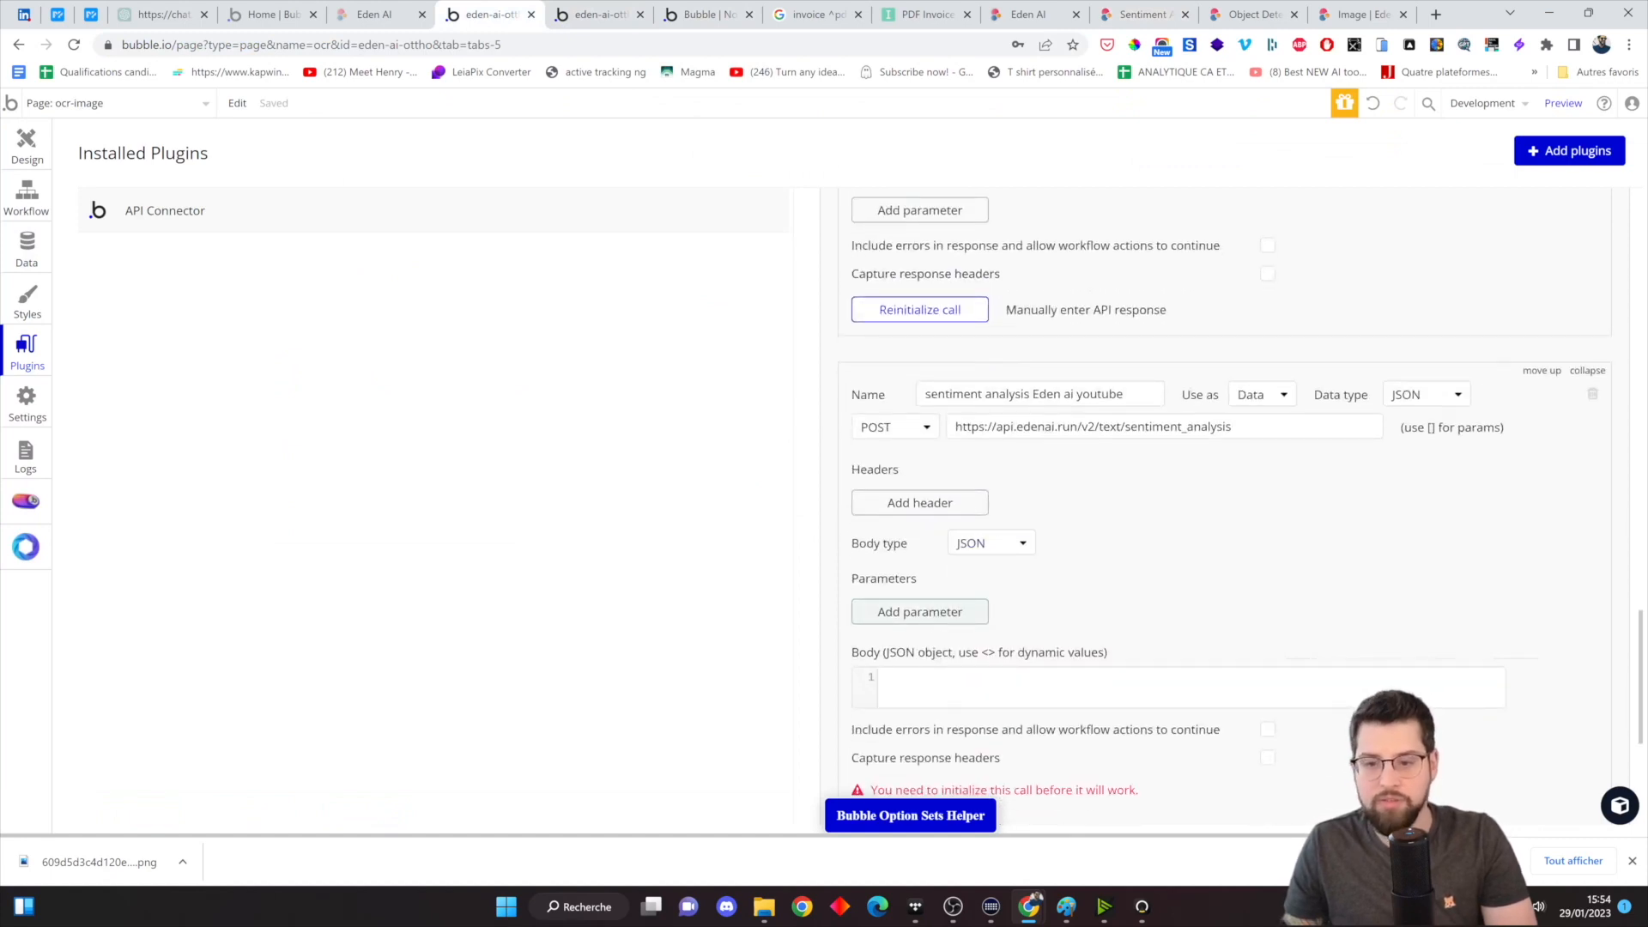
pyautogui.click(931, 611)
pyautogui.scroll(-3, 936, 611)
pyautogui.click(935, 391)
pyautogui.click(935, 419)
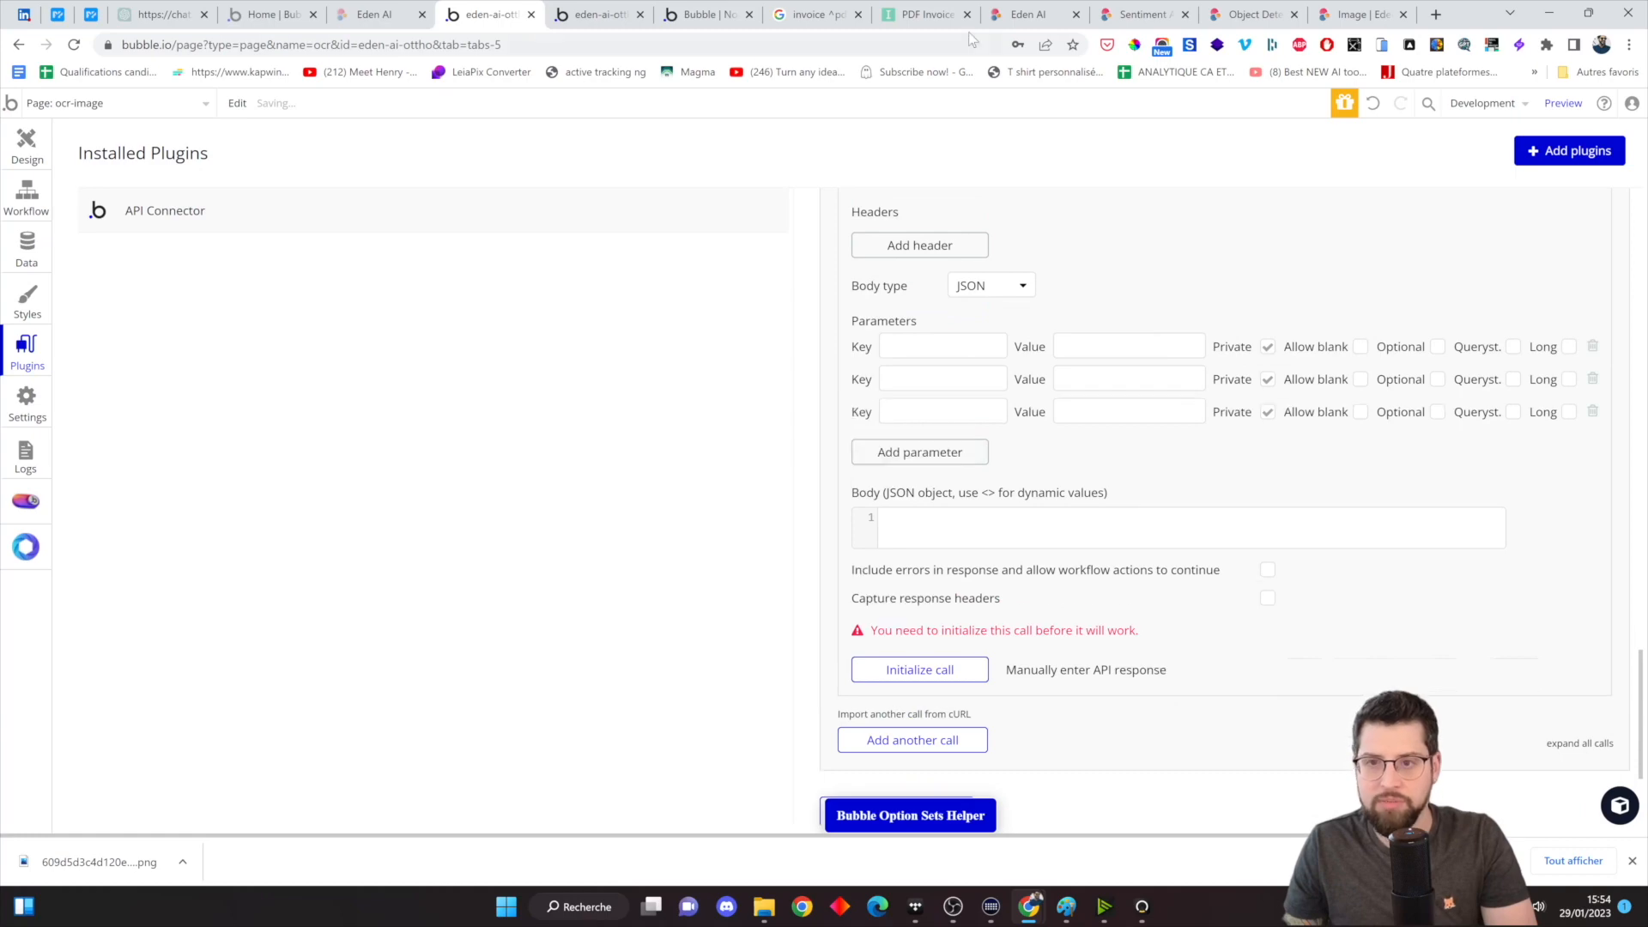
# - Check the content type in the documentation's request and fill the first parameter with key providers and value amazon
pyautogui.click(1032, 16)
pyautogui.click(1129, 15)
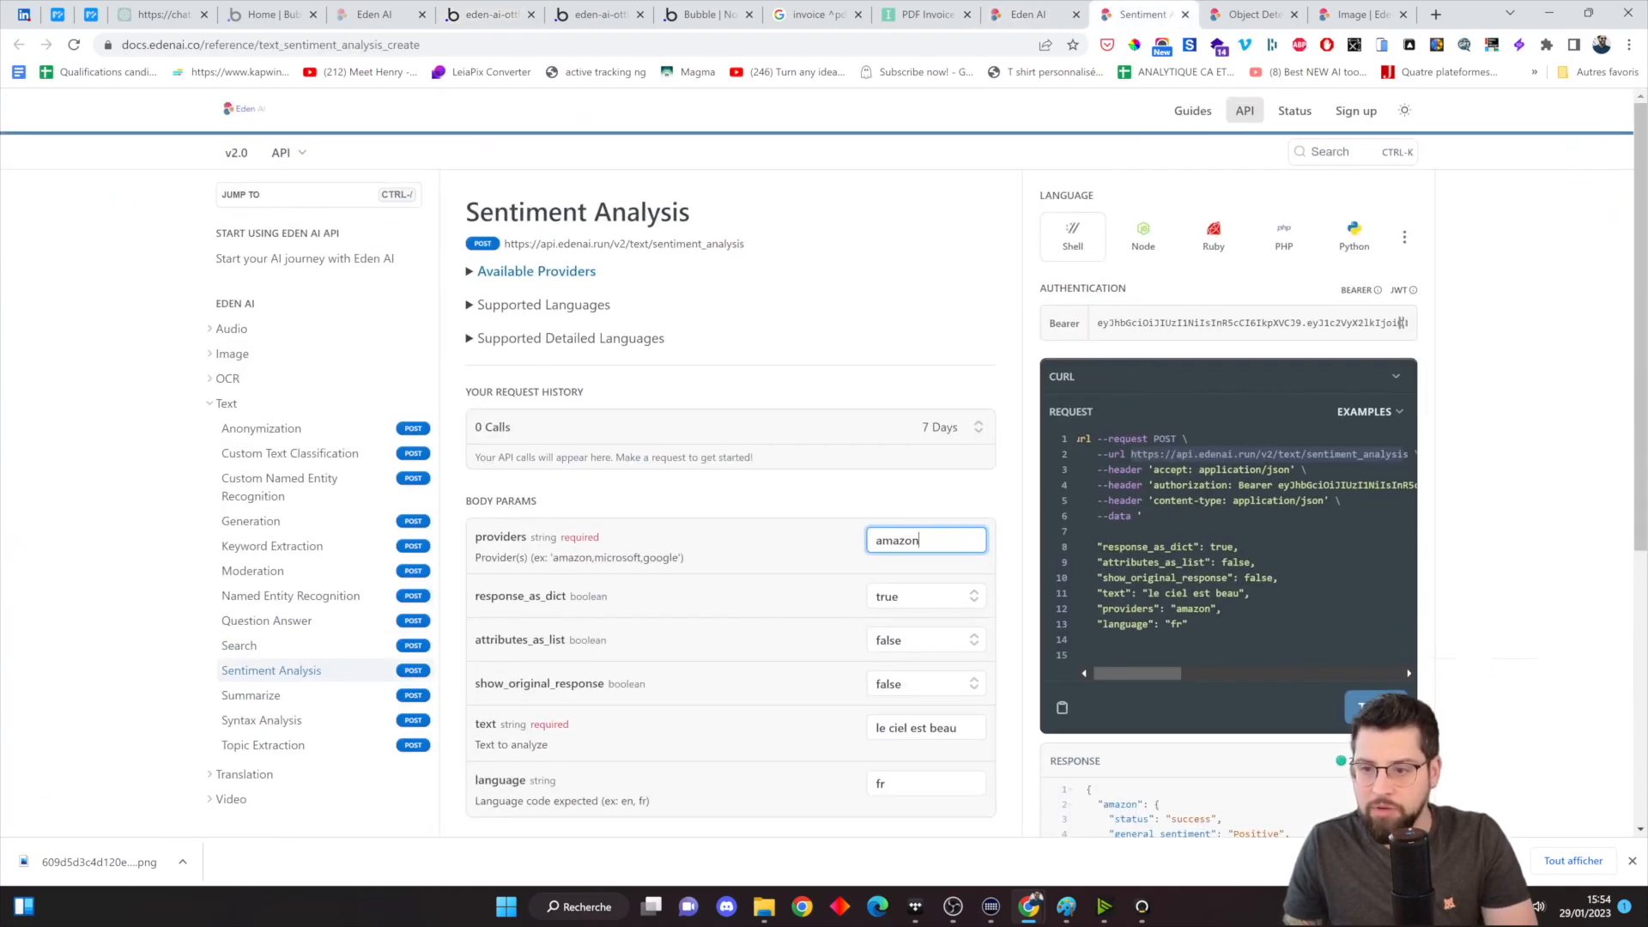
pyautogui.click(1269, 455)
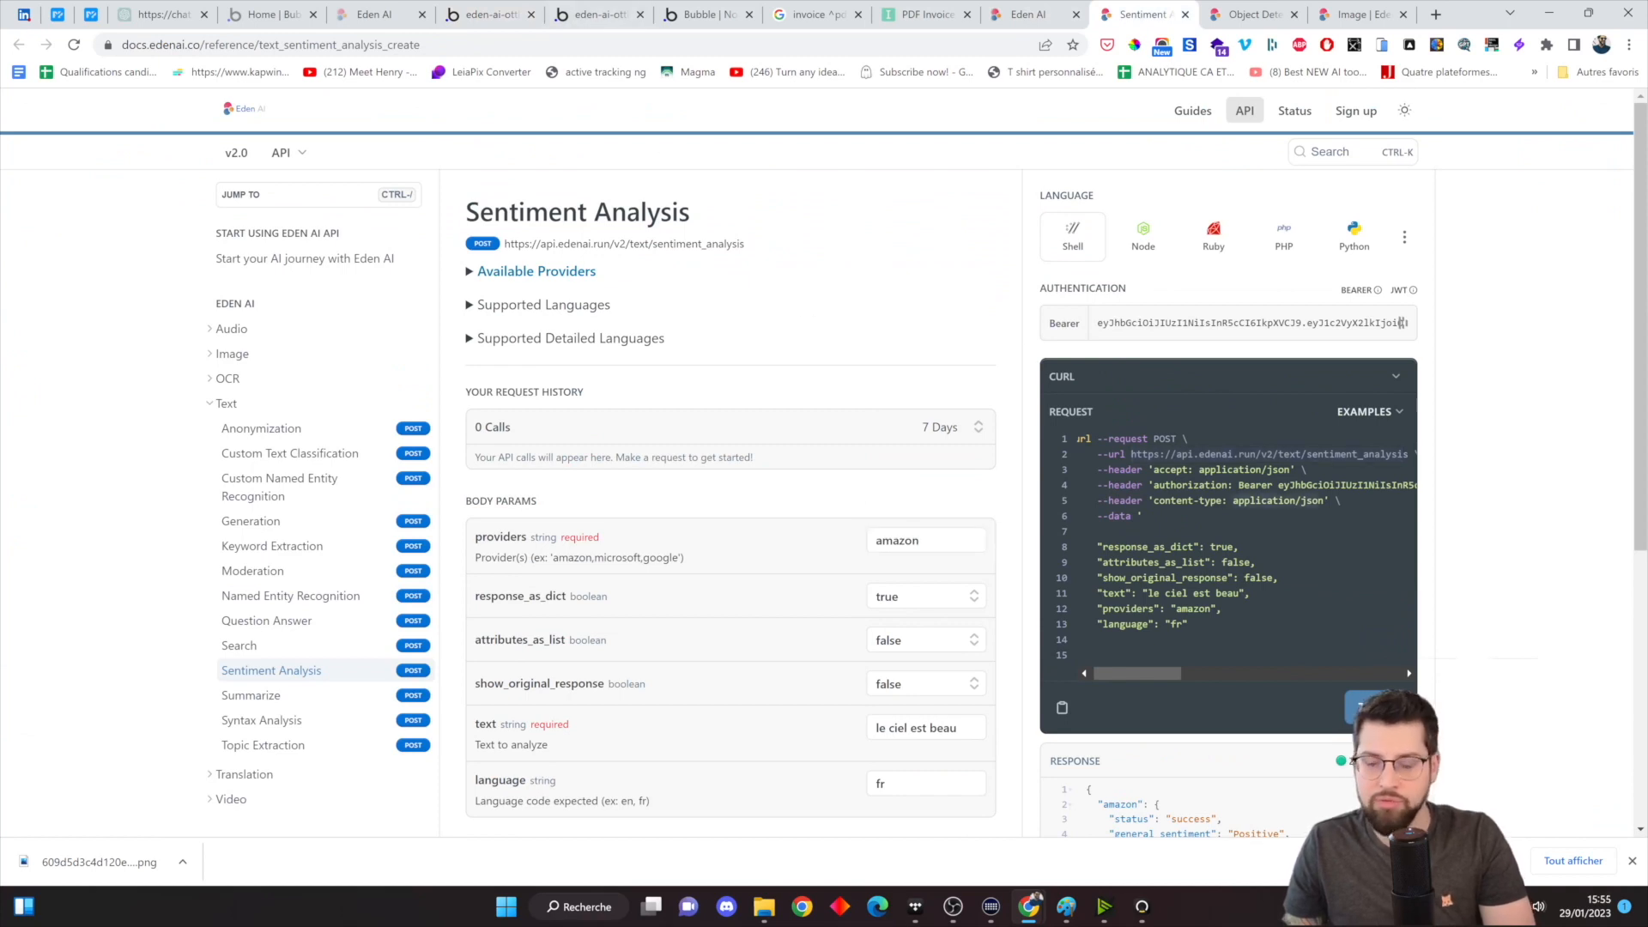
pyautogui.click(583, 17)
pyautogui.click(509, 21)
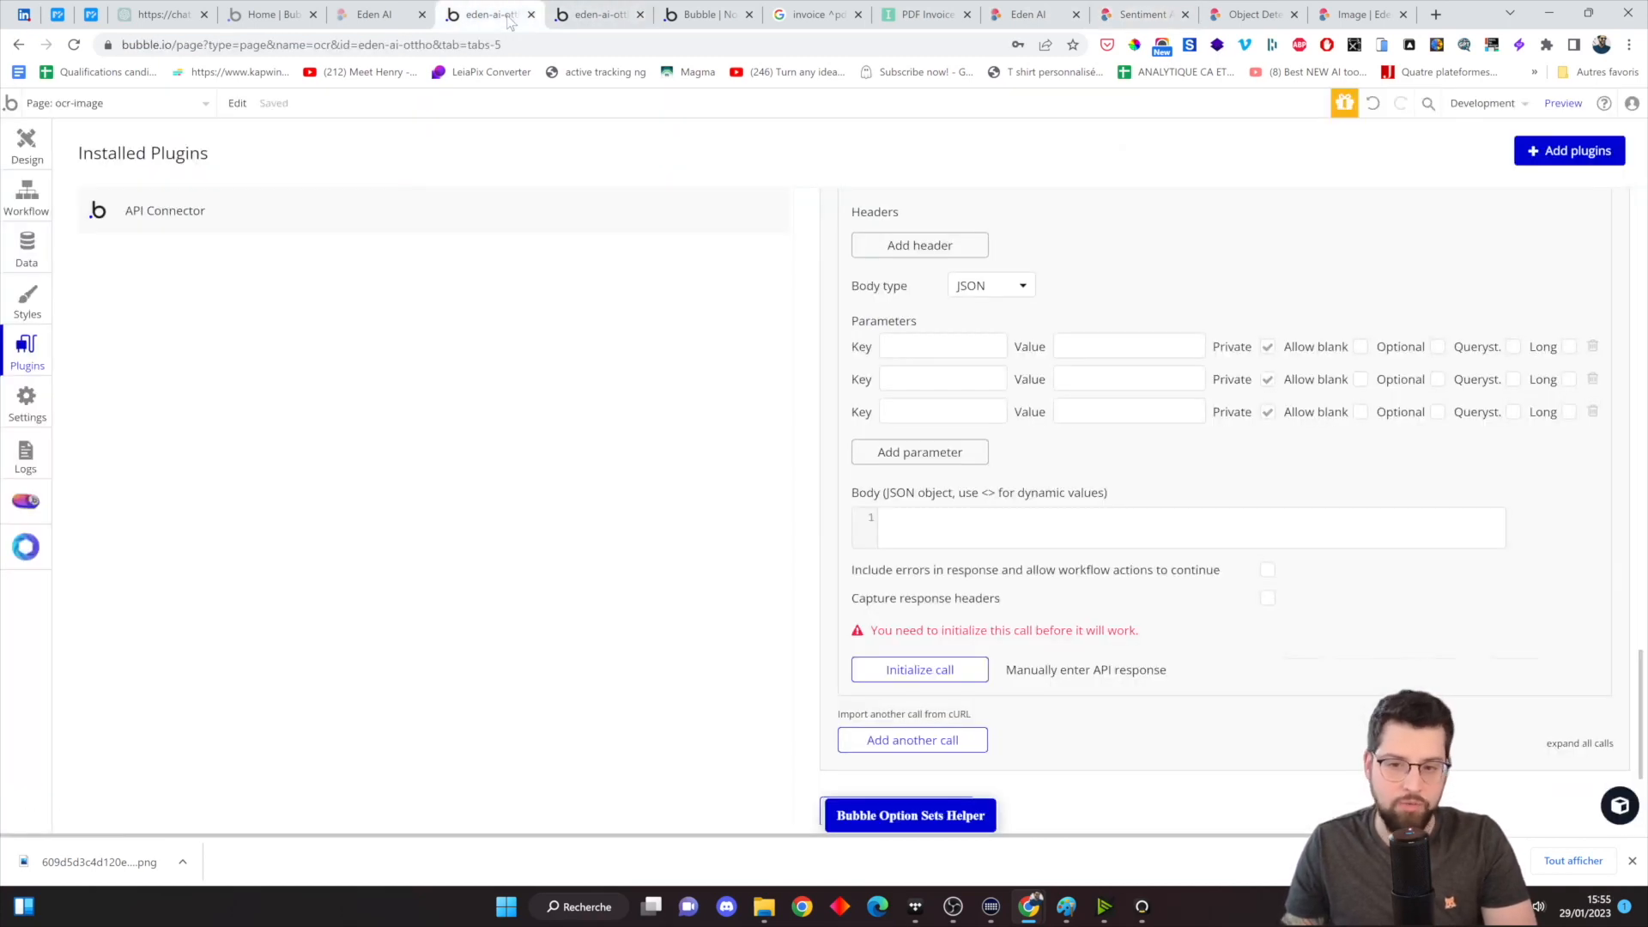
pyautogui.click(942, 346)
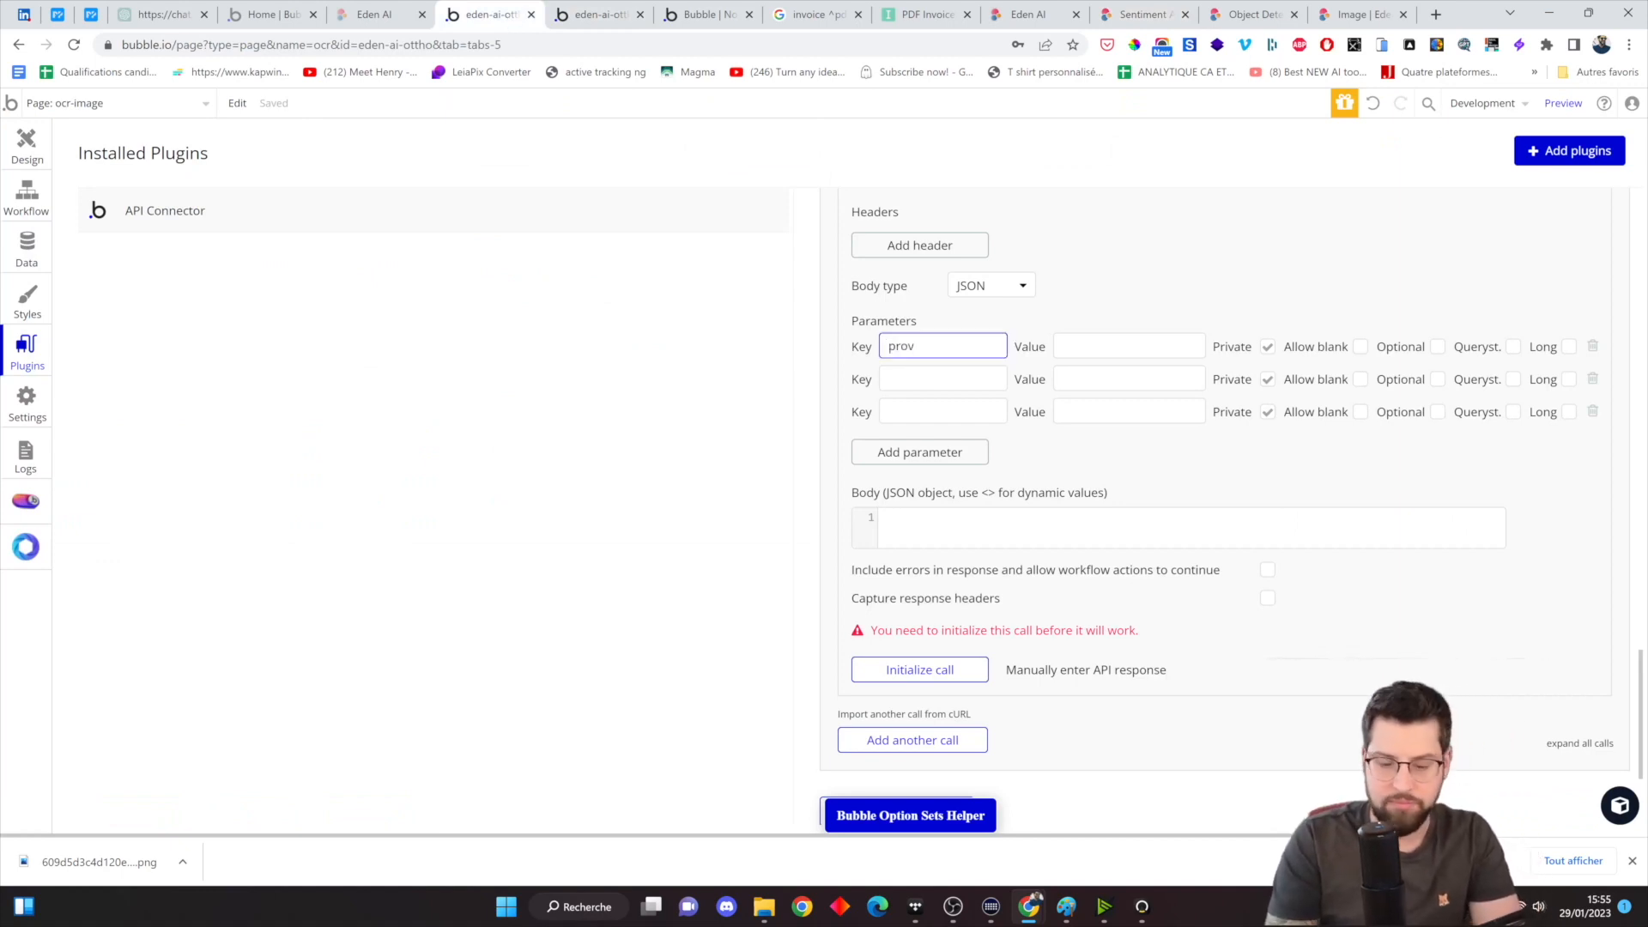
pyautogui.write('providers')
pyautogui.press('Tab')
pyautogui.write('amazon')
pyautogui.press('Tab')
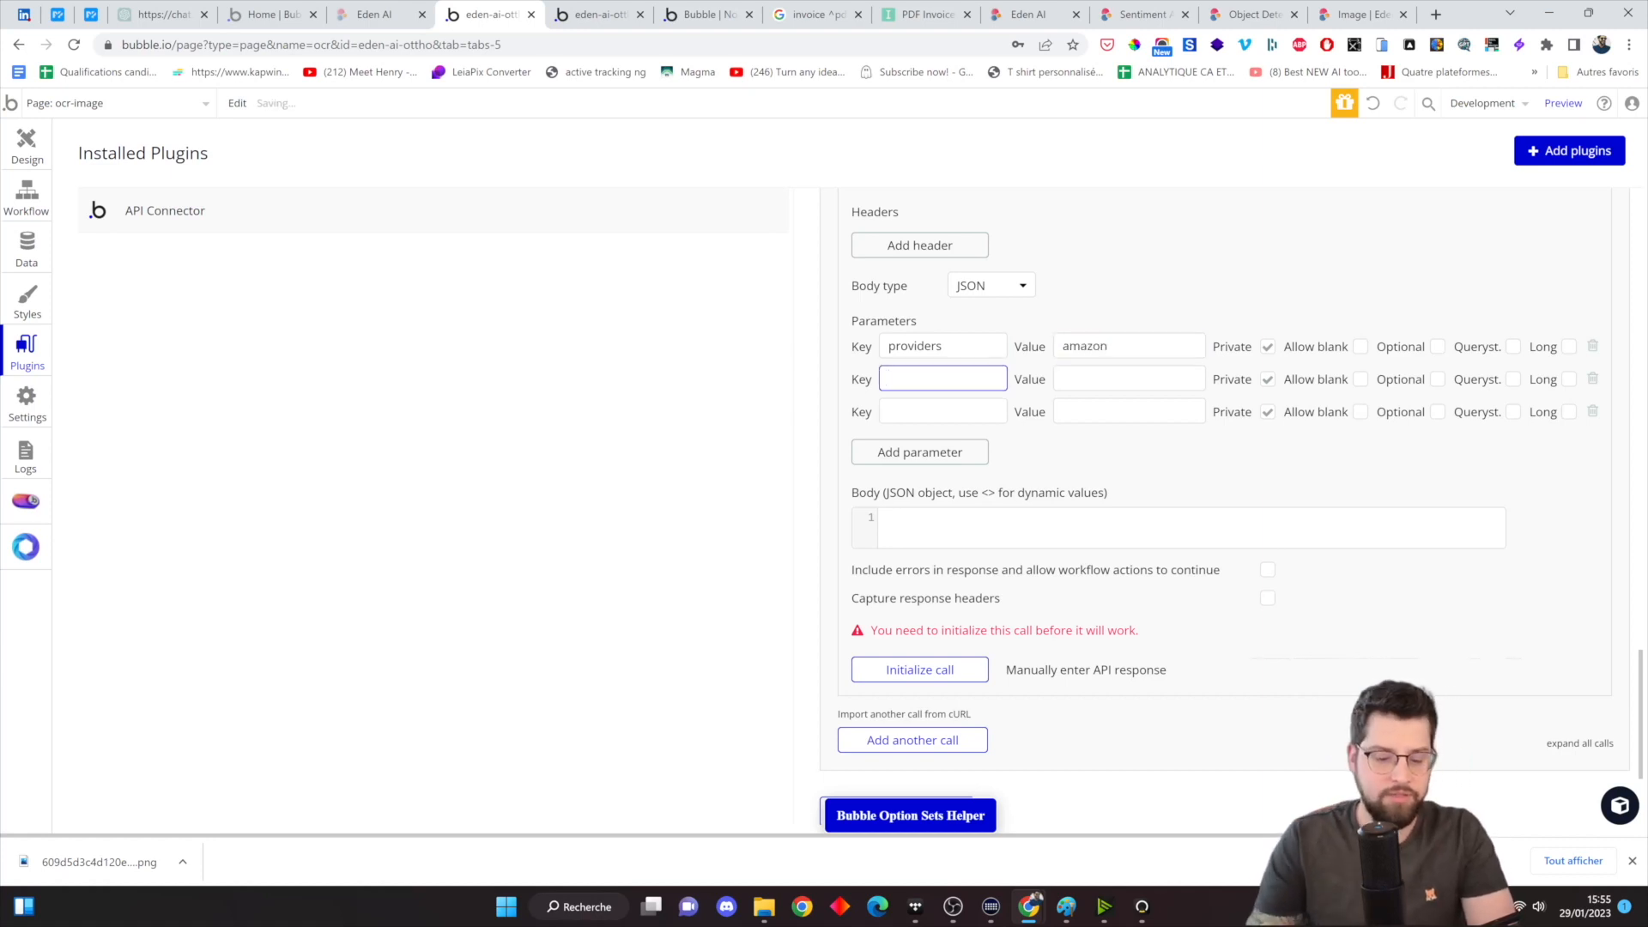
# - Fill the second parameter with key text and value "le ciel est beau", and make it non-private
pyautogui.press('Tab')
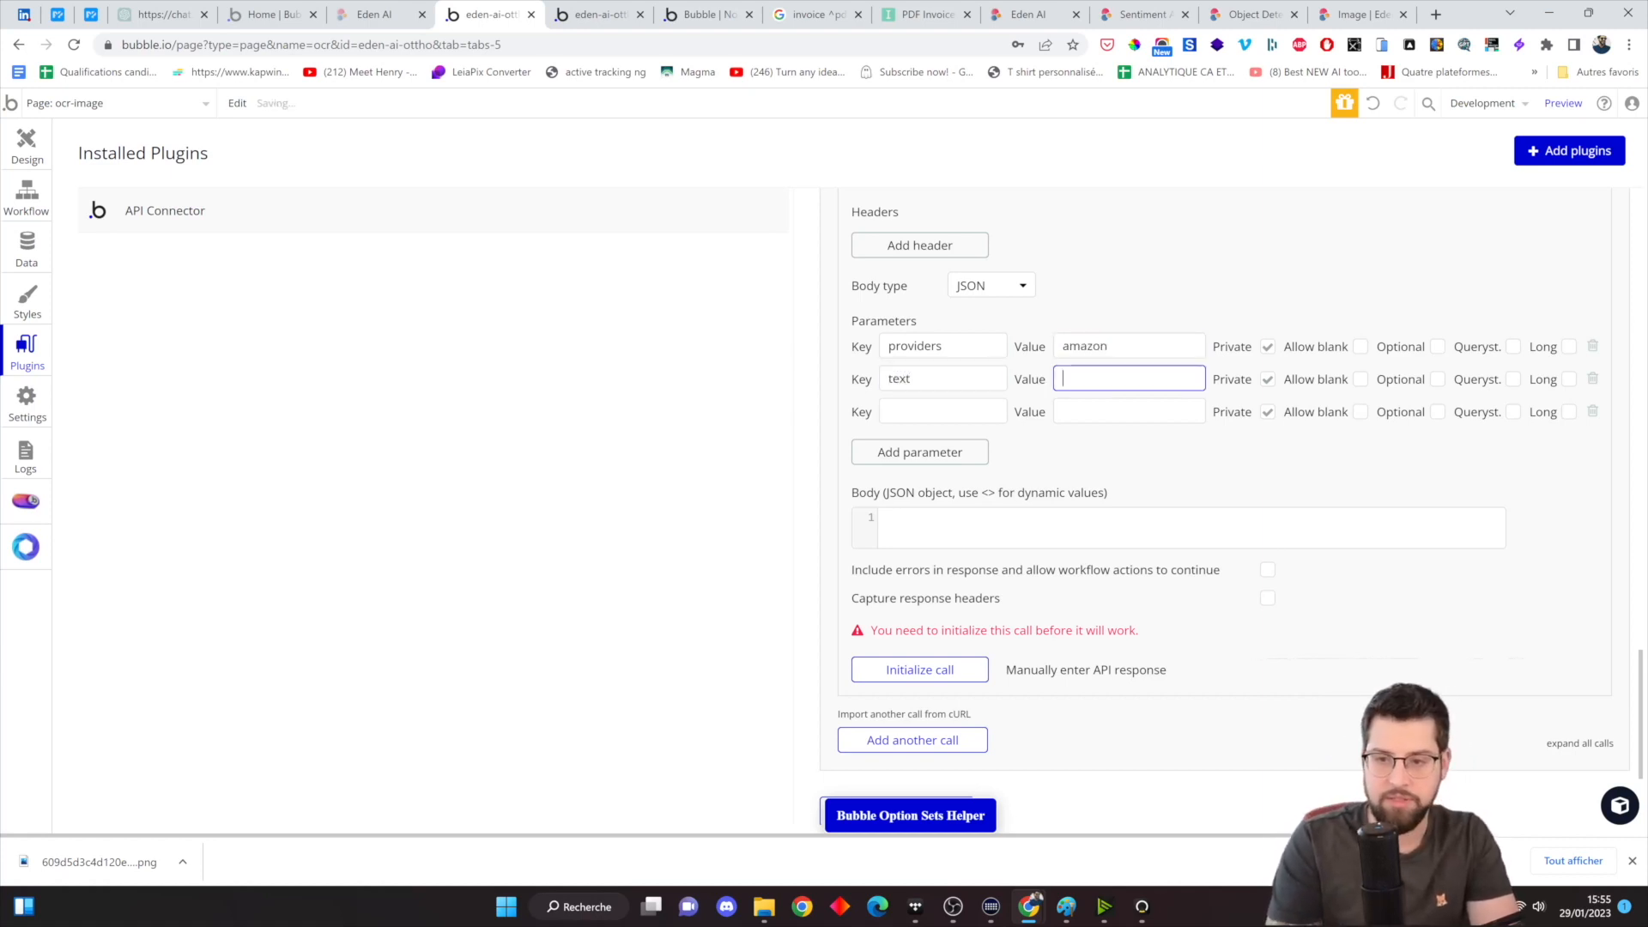
pyautogui.write('le ciel est beau')
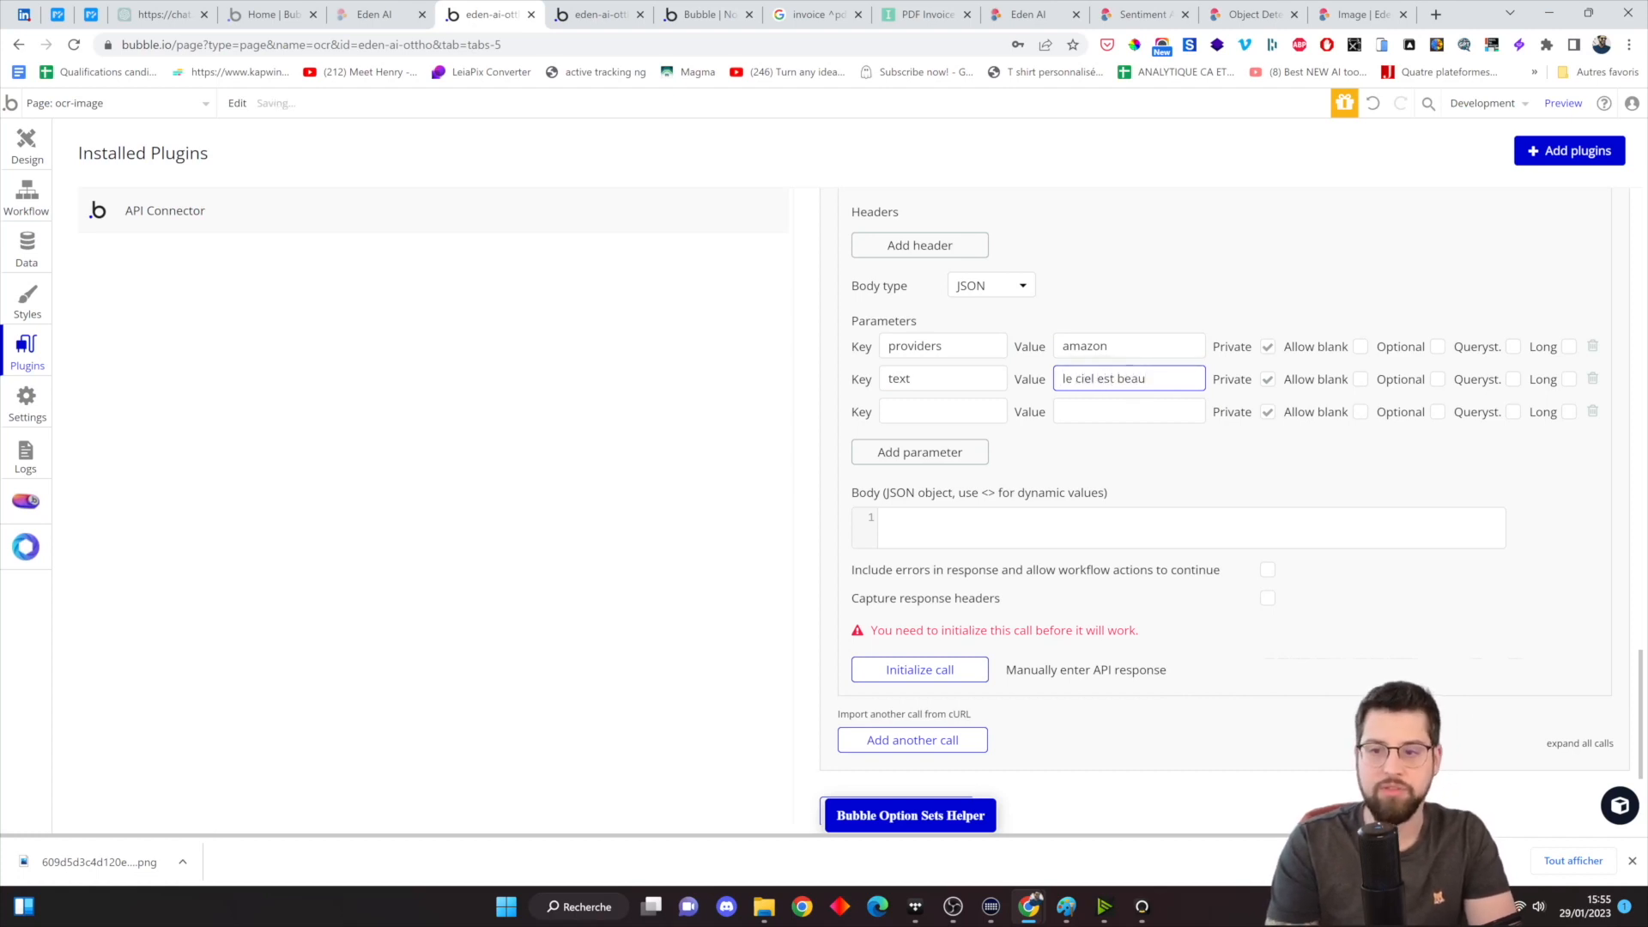
pyautogui.click(1267, 380)
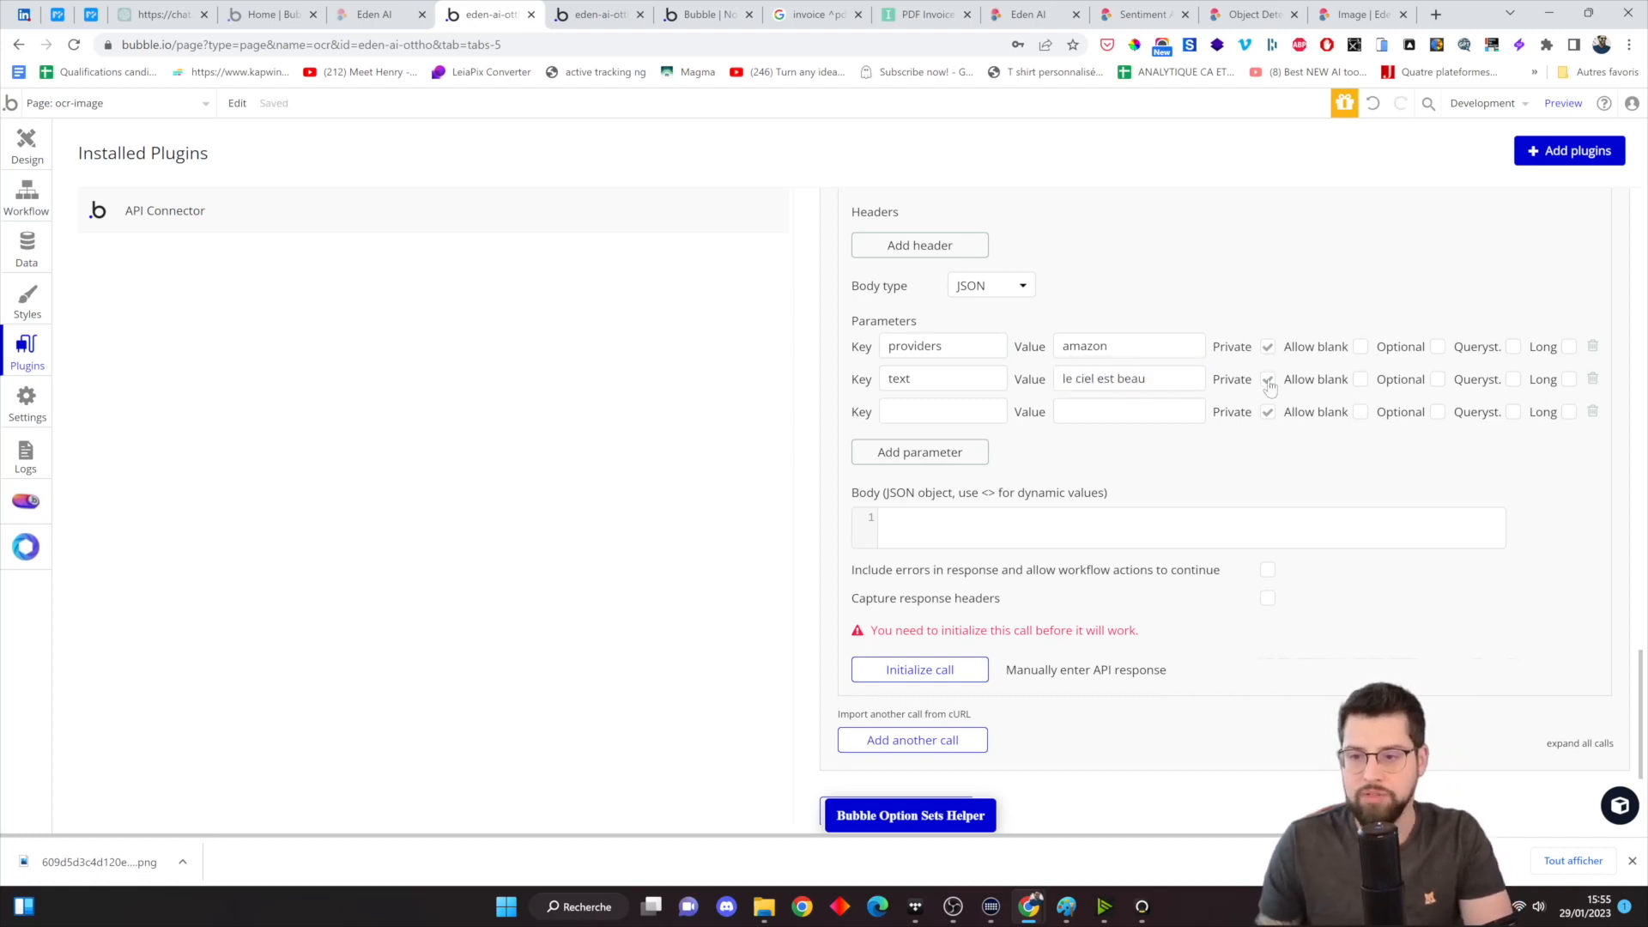
# - Fill the third parameter with key language and value fr, and initialize the call, saving its returned values
pyautogui.click(942, 411)
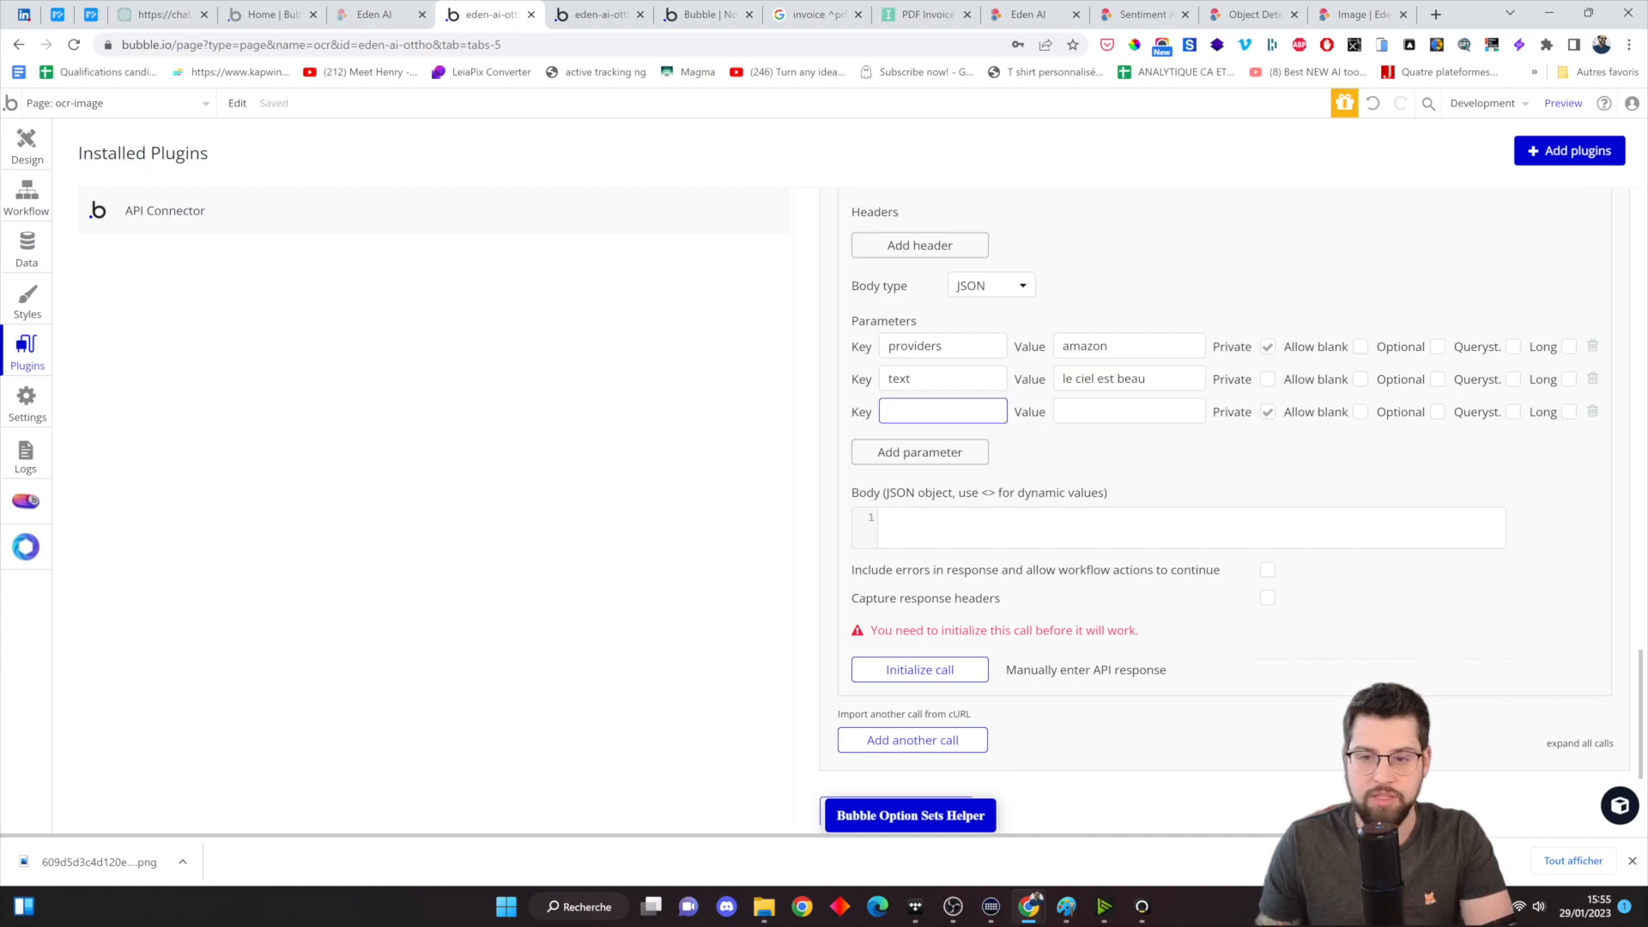
pyautogui.write('language')
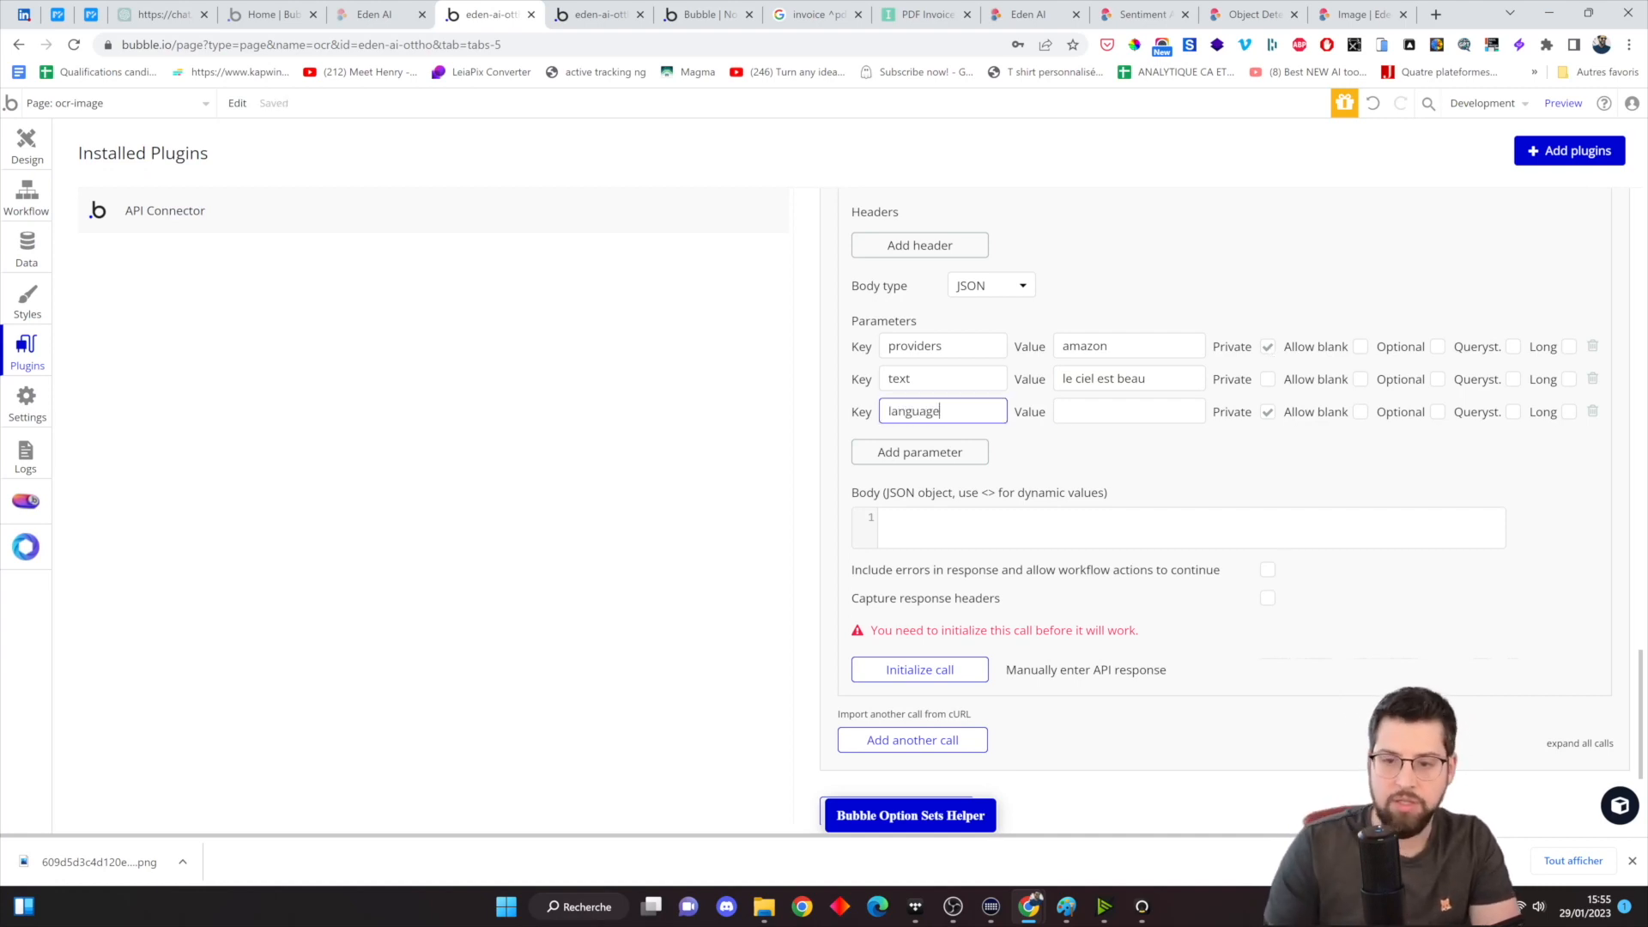
pyautogui.press('Tab')
pyautogui.press('Return')
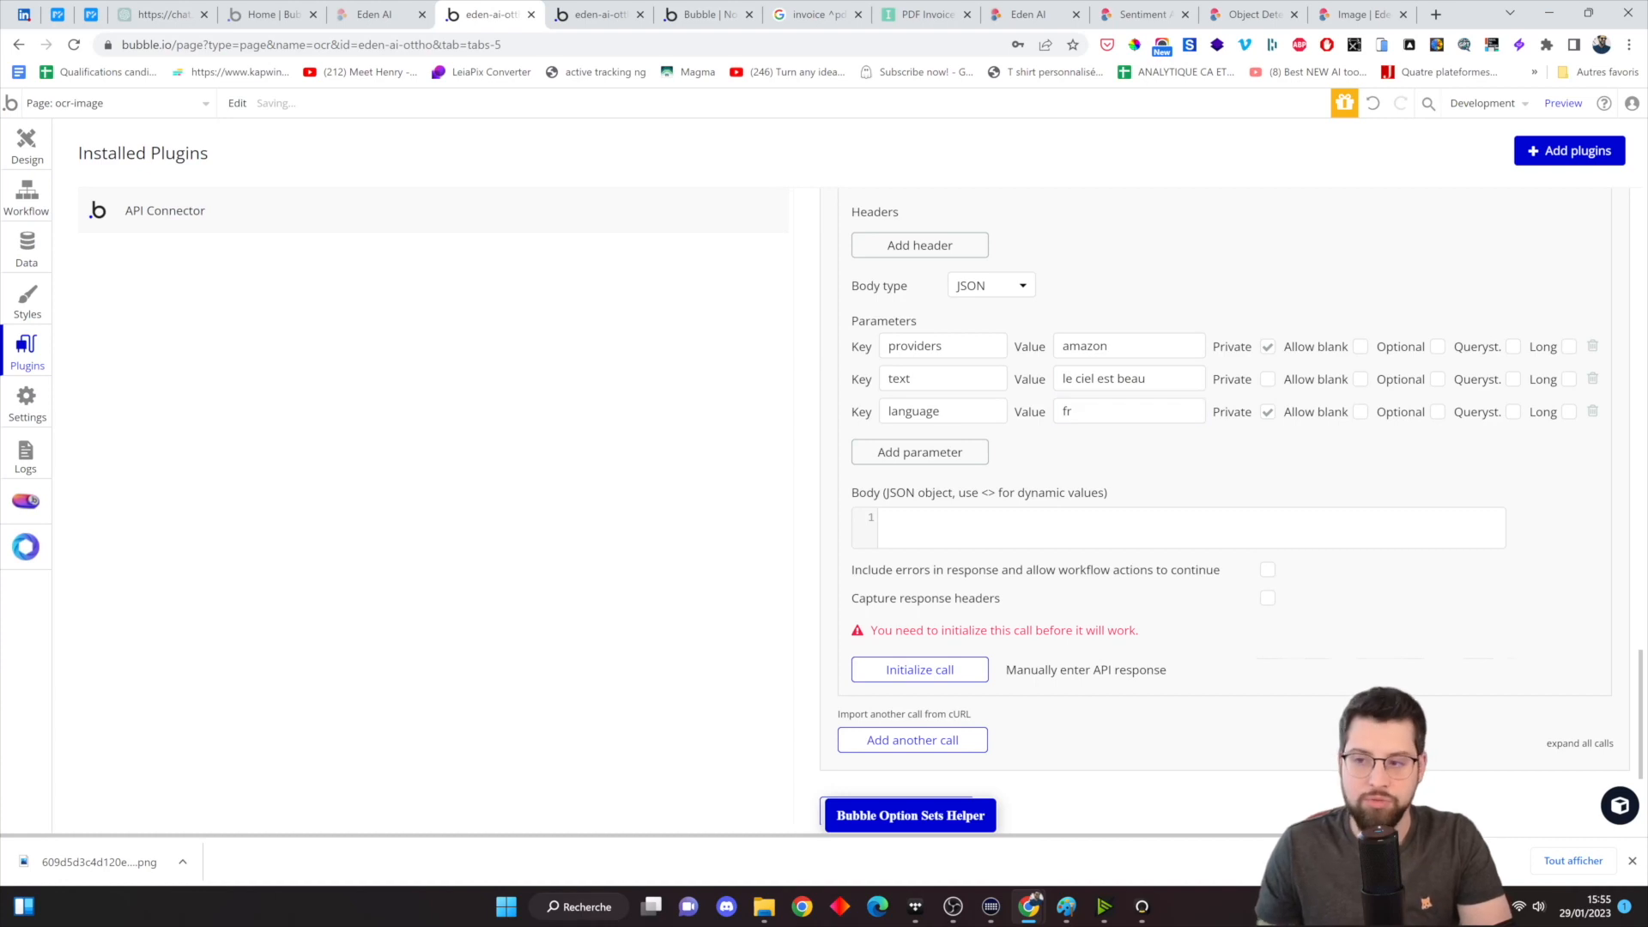
pyautogui.click(959, 669)
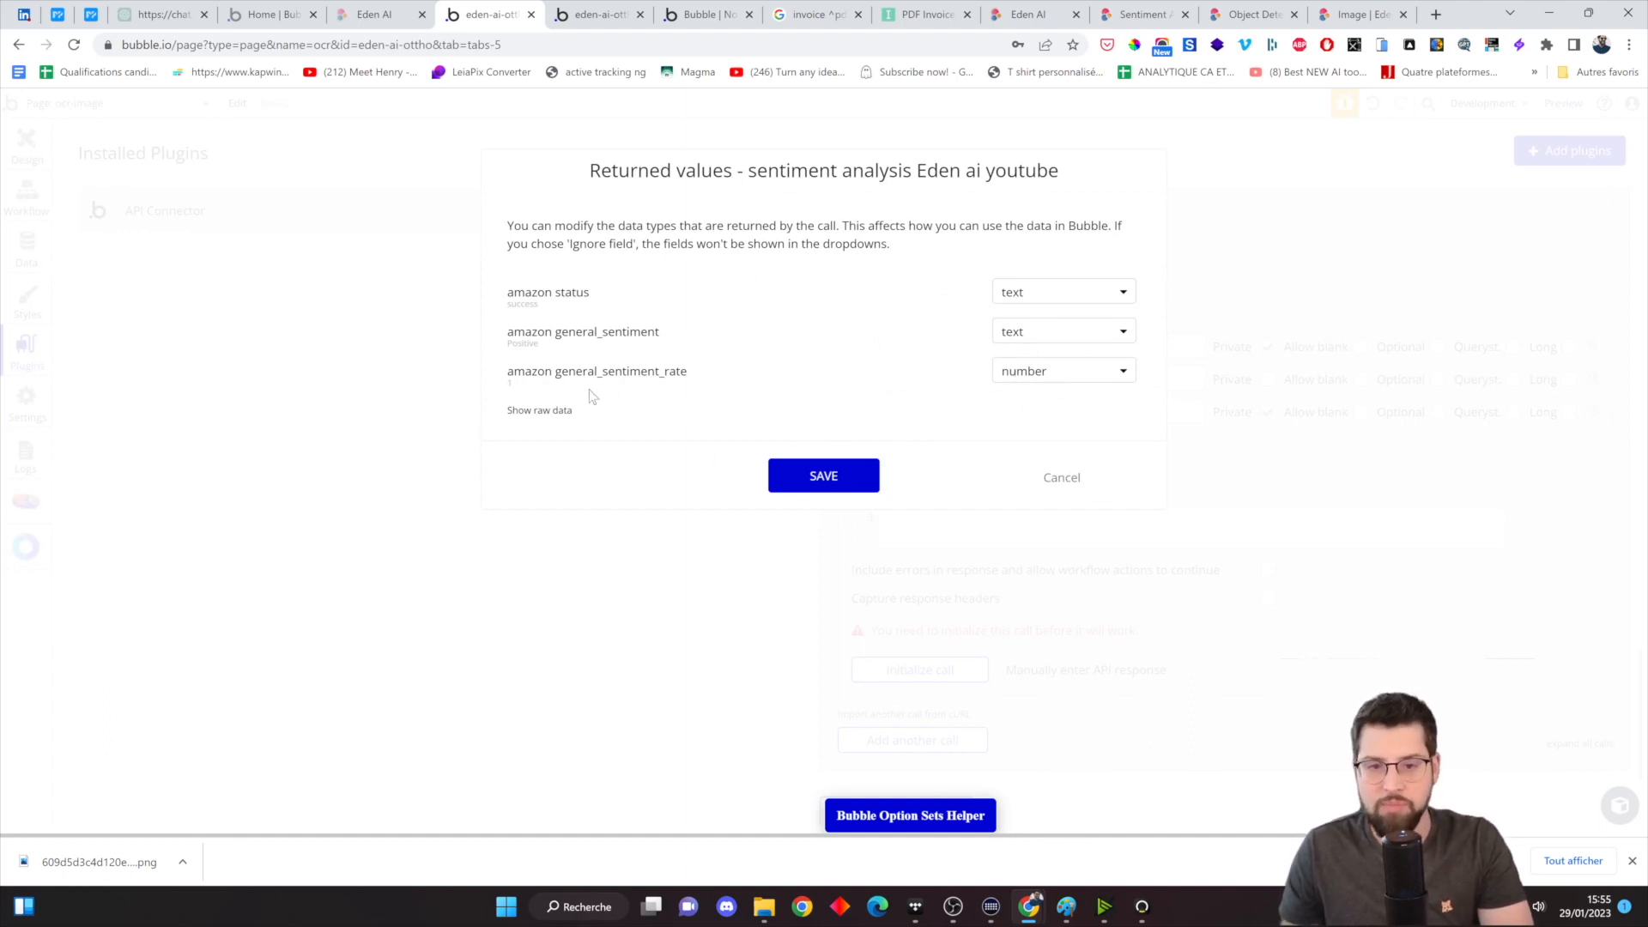
pyautogui.click(865, 483)
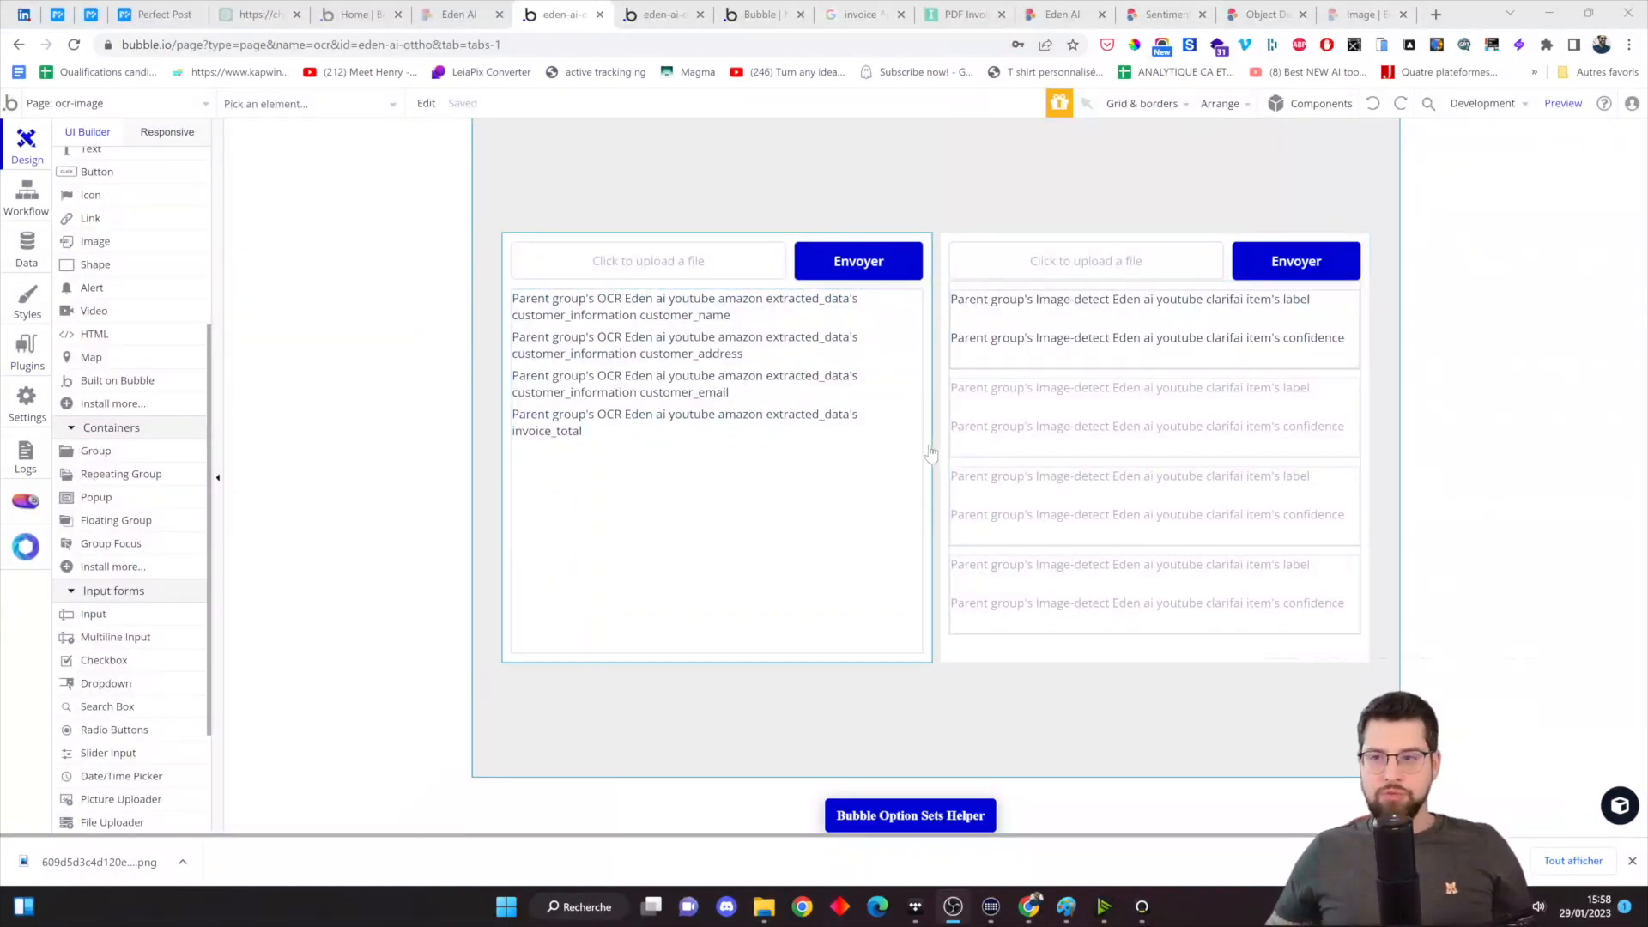
# - Duplicate Group OCR MAIN DOCUMENT on the page, placing the copy beside the original
pyautogui.doubleClick(929, 450)
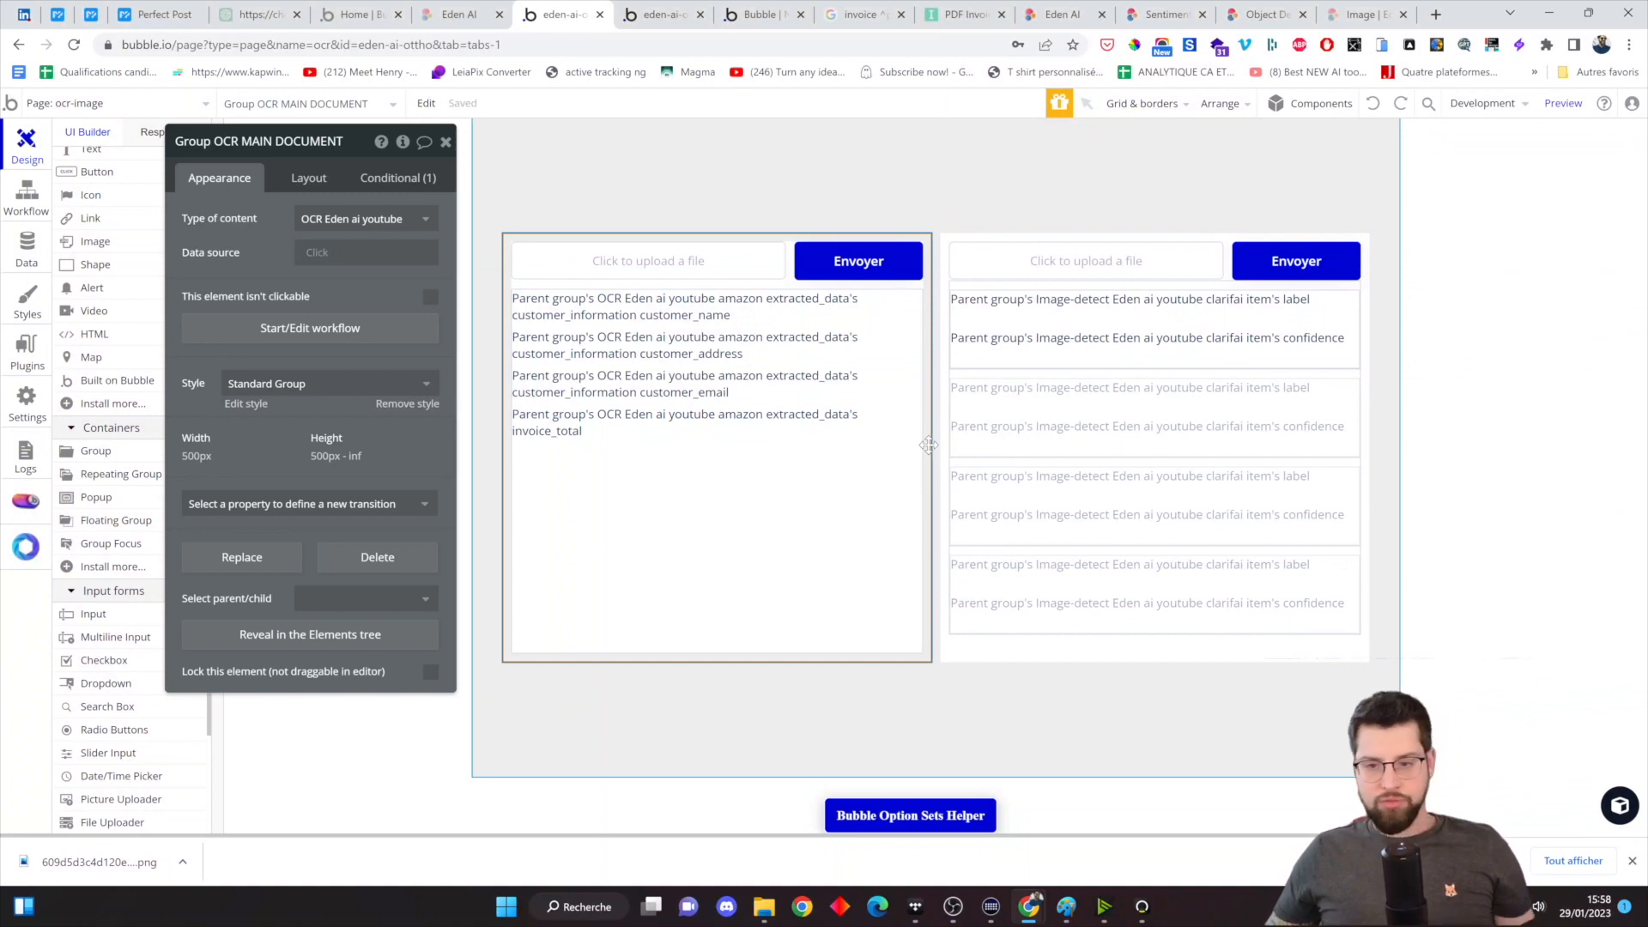
pyautogui.click(944, 445)
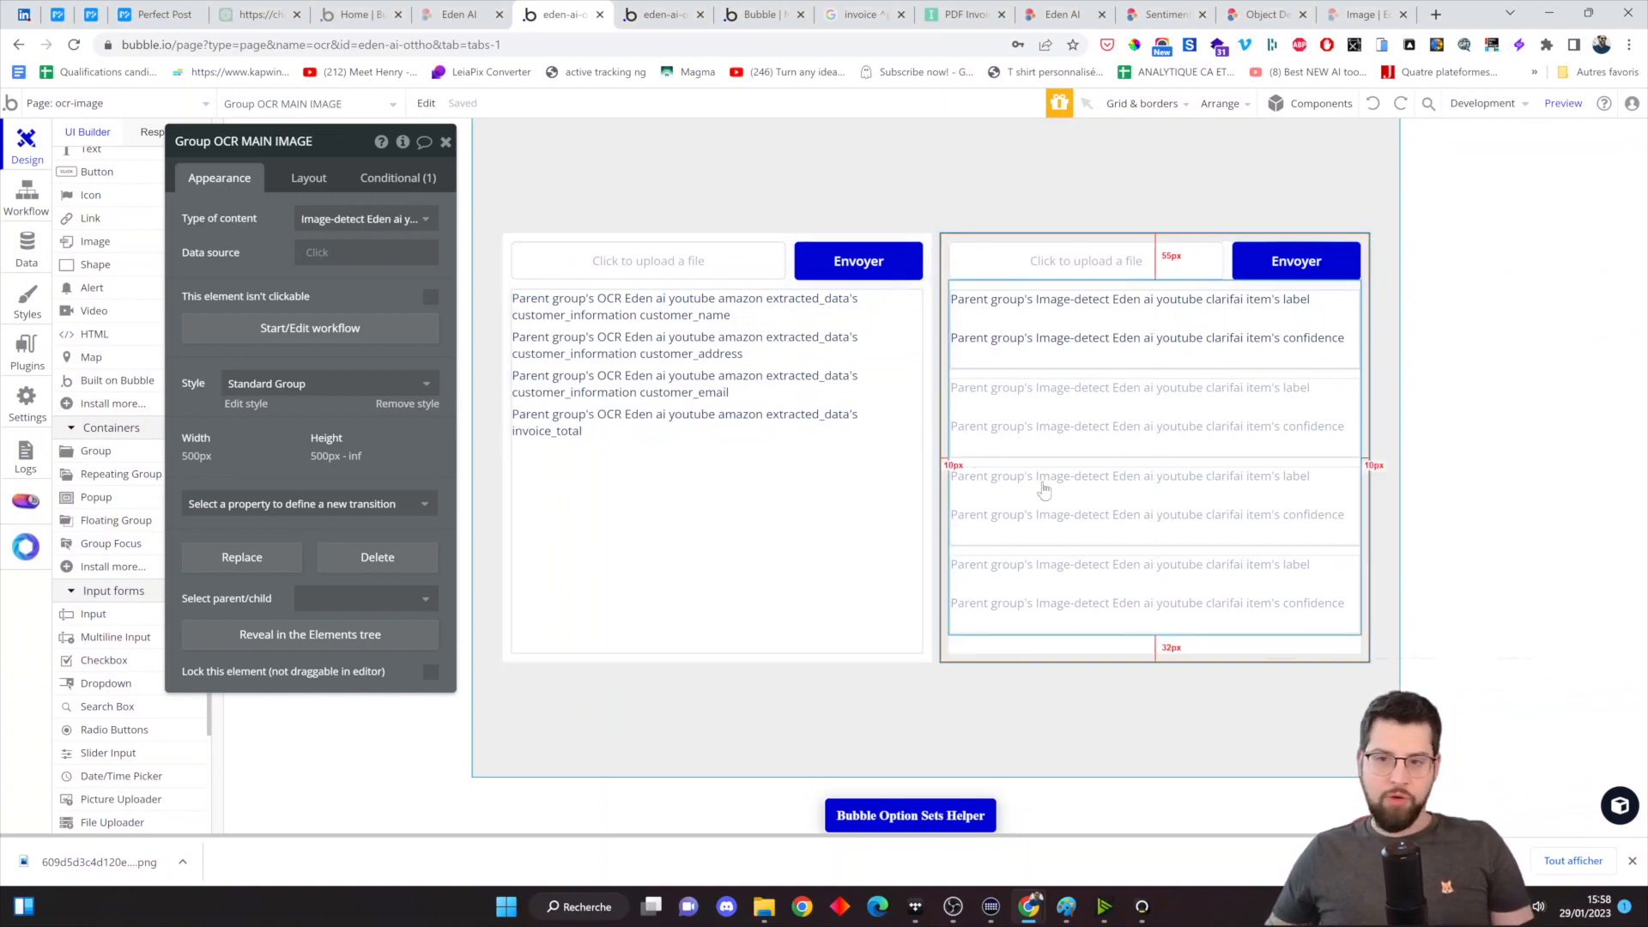
pyautogui.click(924, 561)
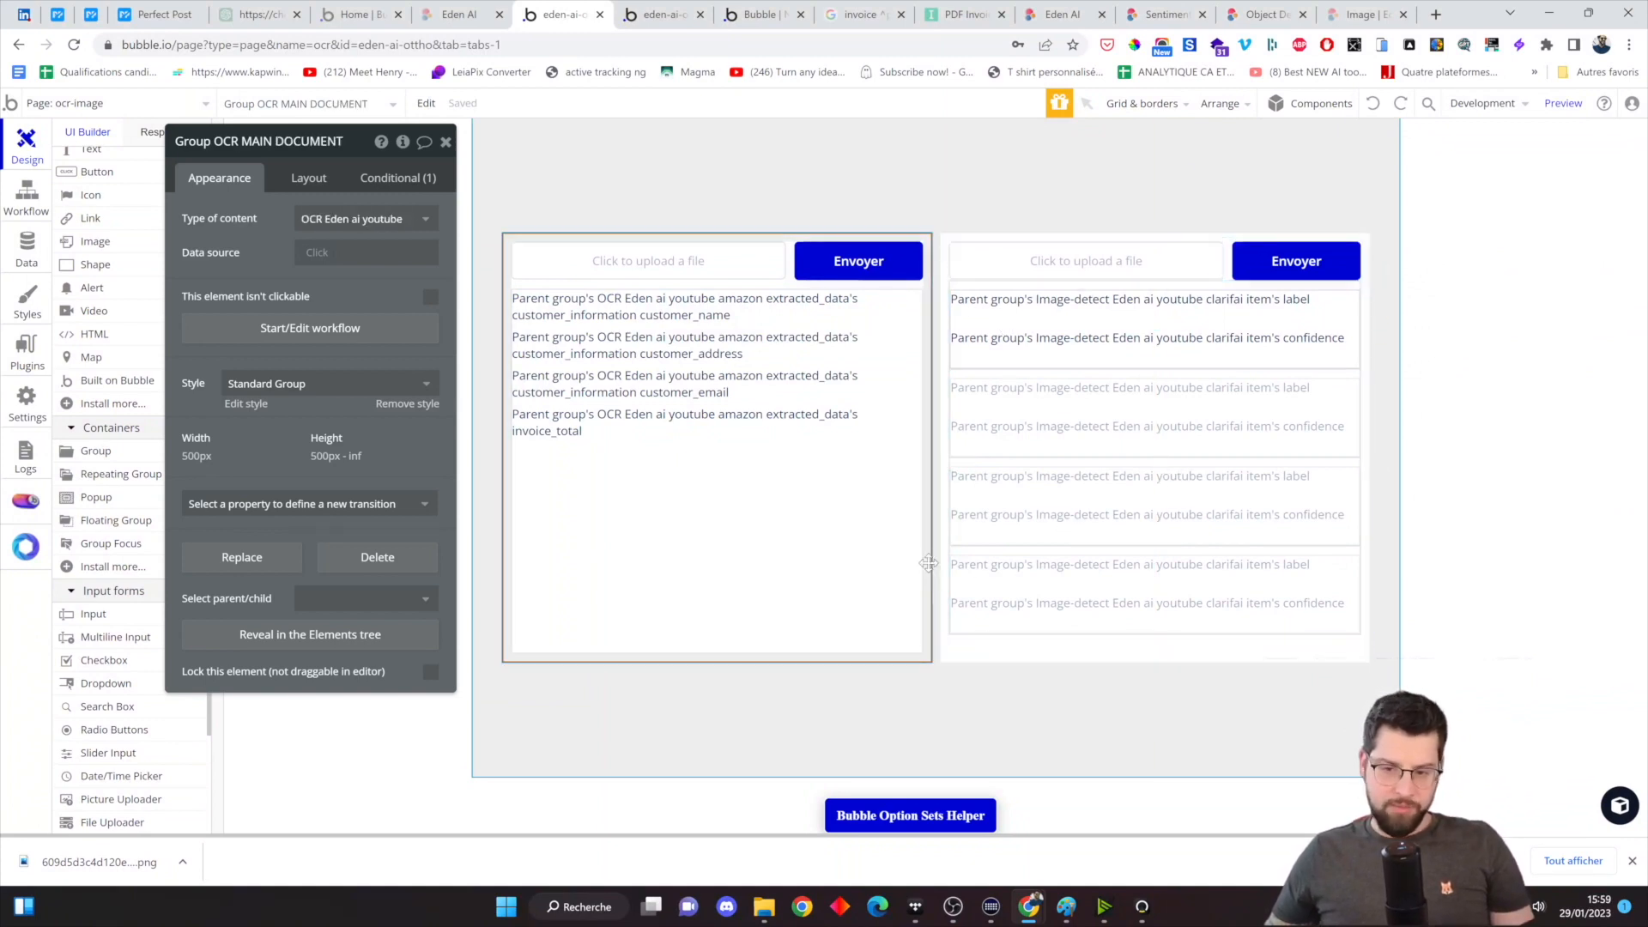
pyautogui.hotkey('ctrl', 'v')
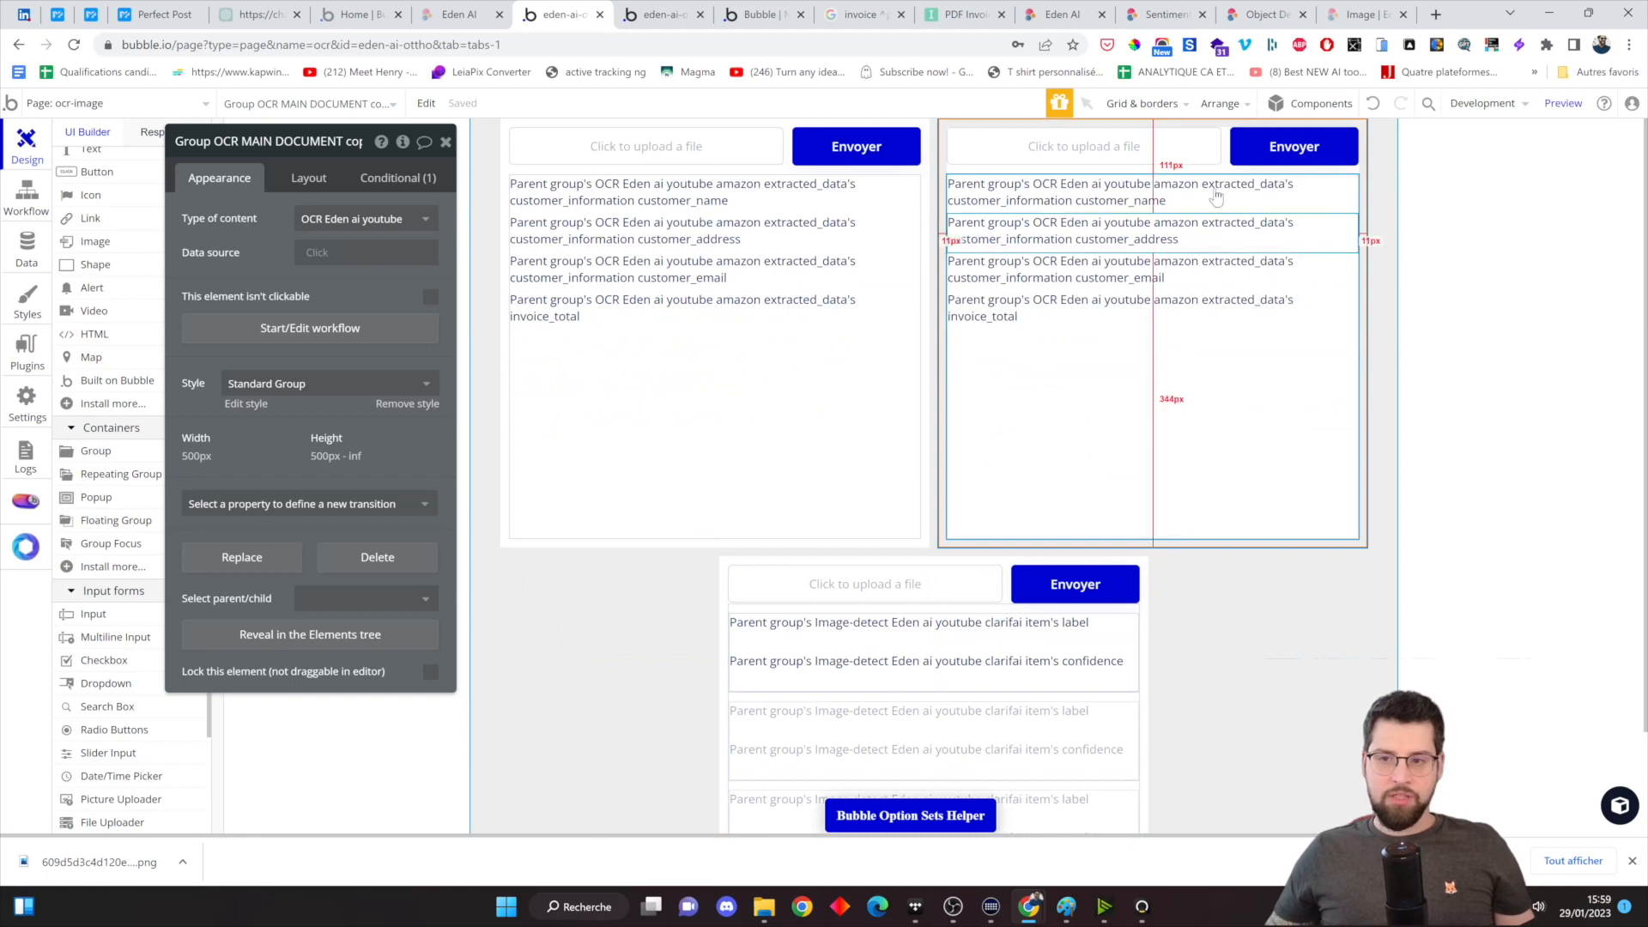
# - Delete the invoice_total and customer_email texts from the copied group, keeping the customer_name and customer_address texts
pyautogui.click(1095, 319)
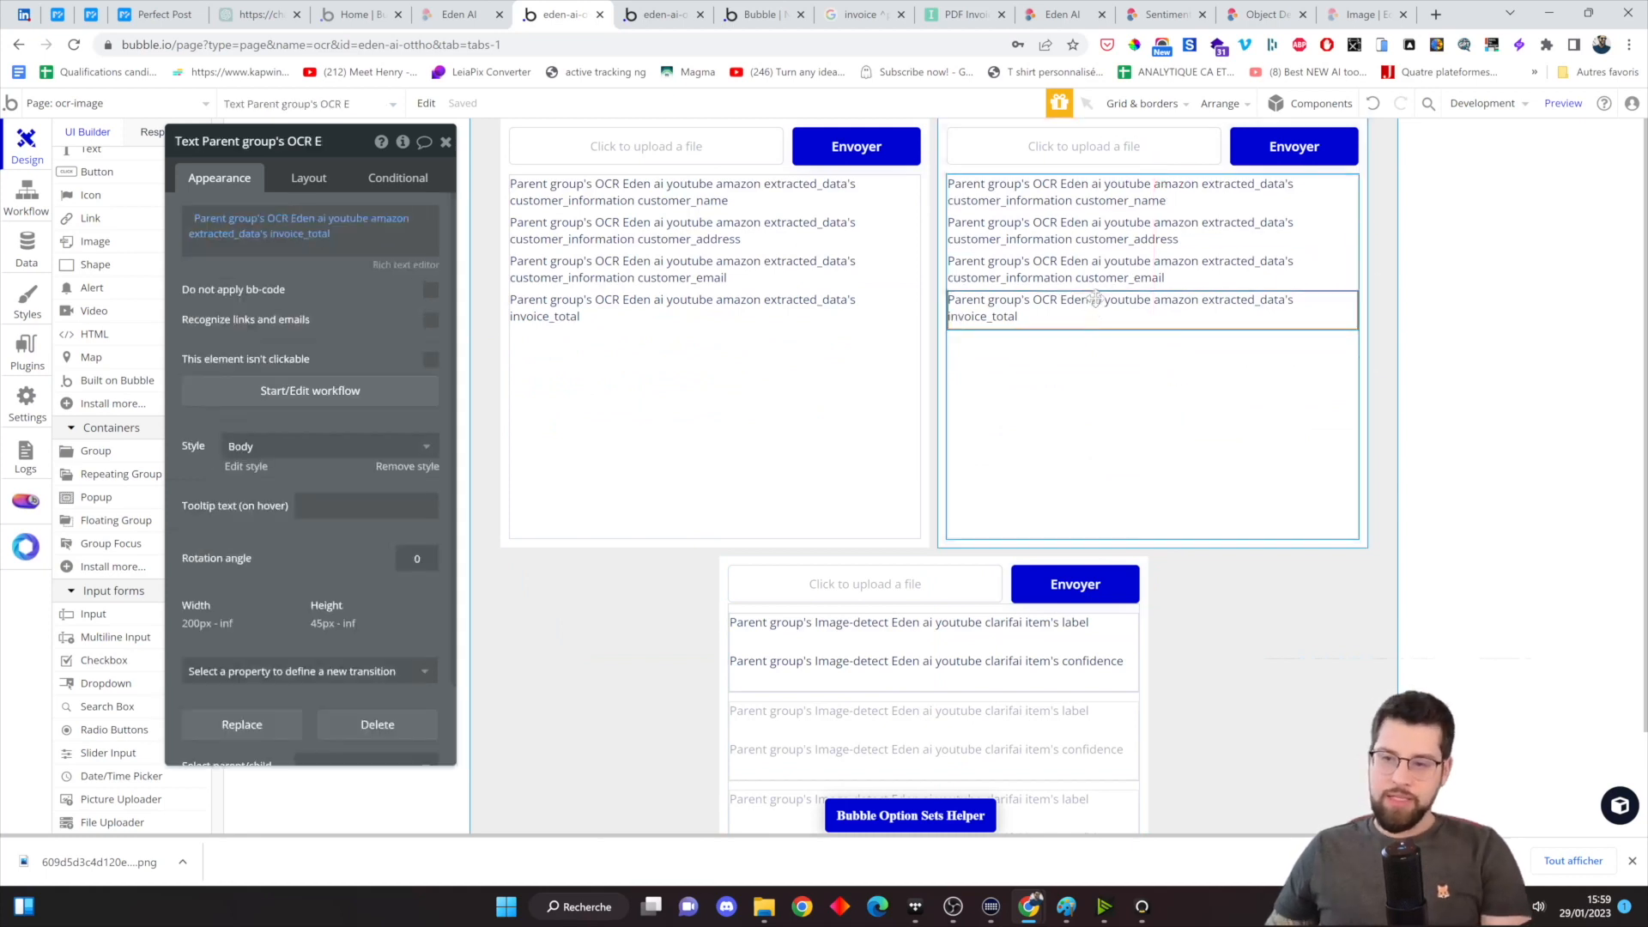
pyautogui.press('Delete')
pyautogui.click(1084, 266)
pyautogui.press('Delete')
pyautogui.click(1103, 223)
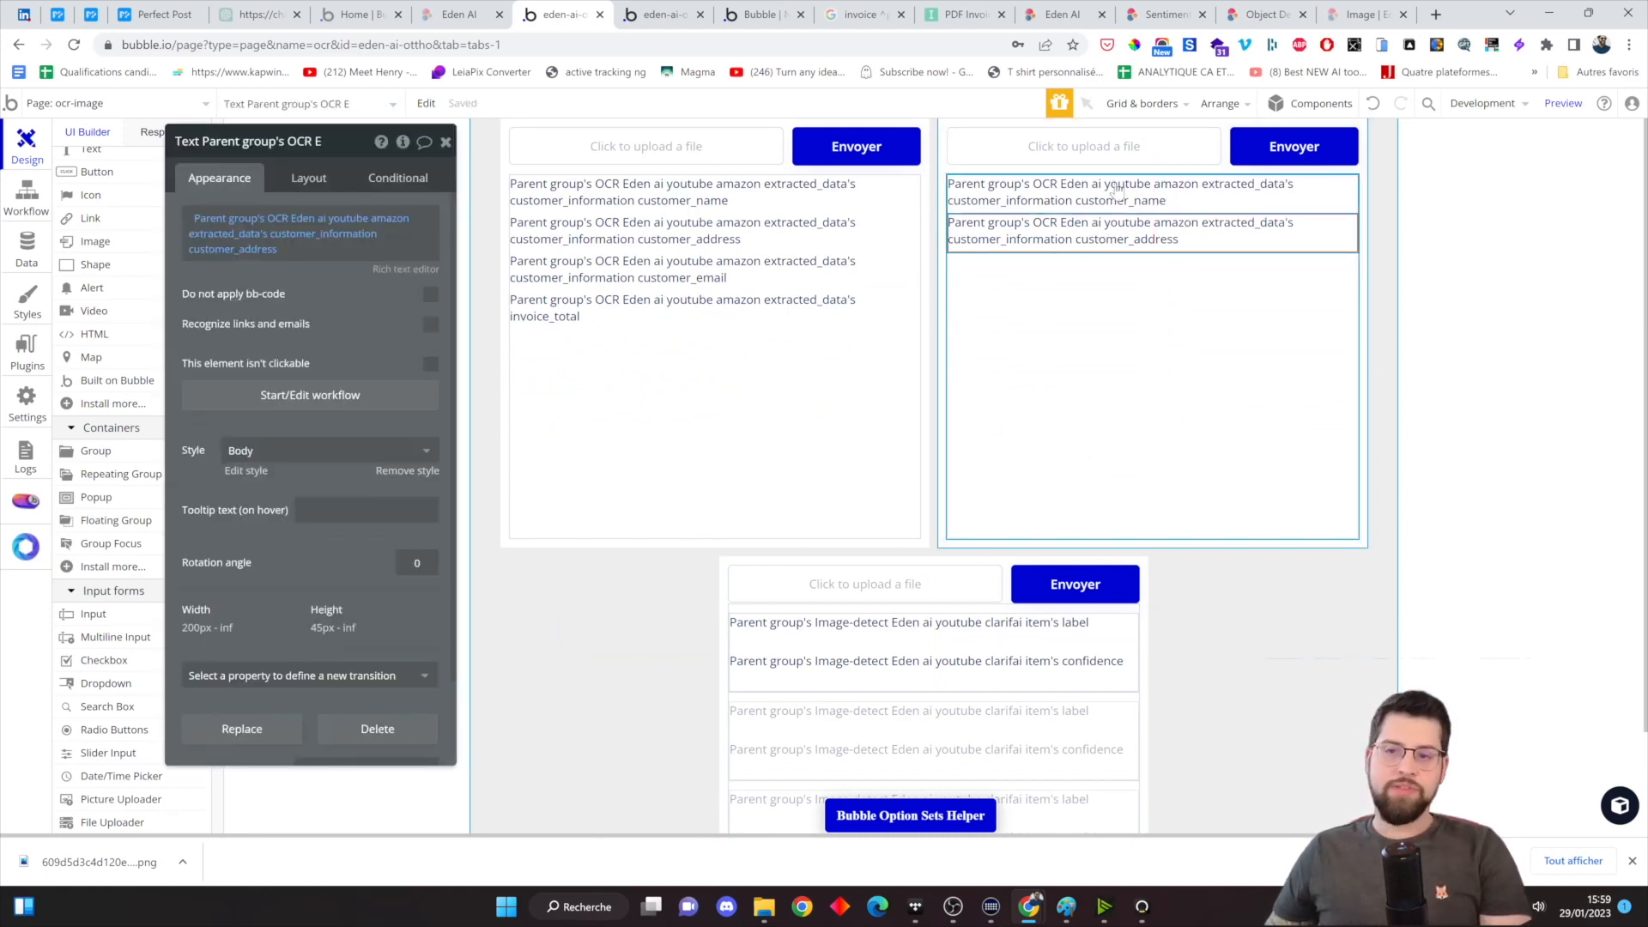
pyautogui.click(1115, 196)
pyautogui.click(1110, 246)
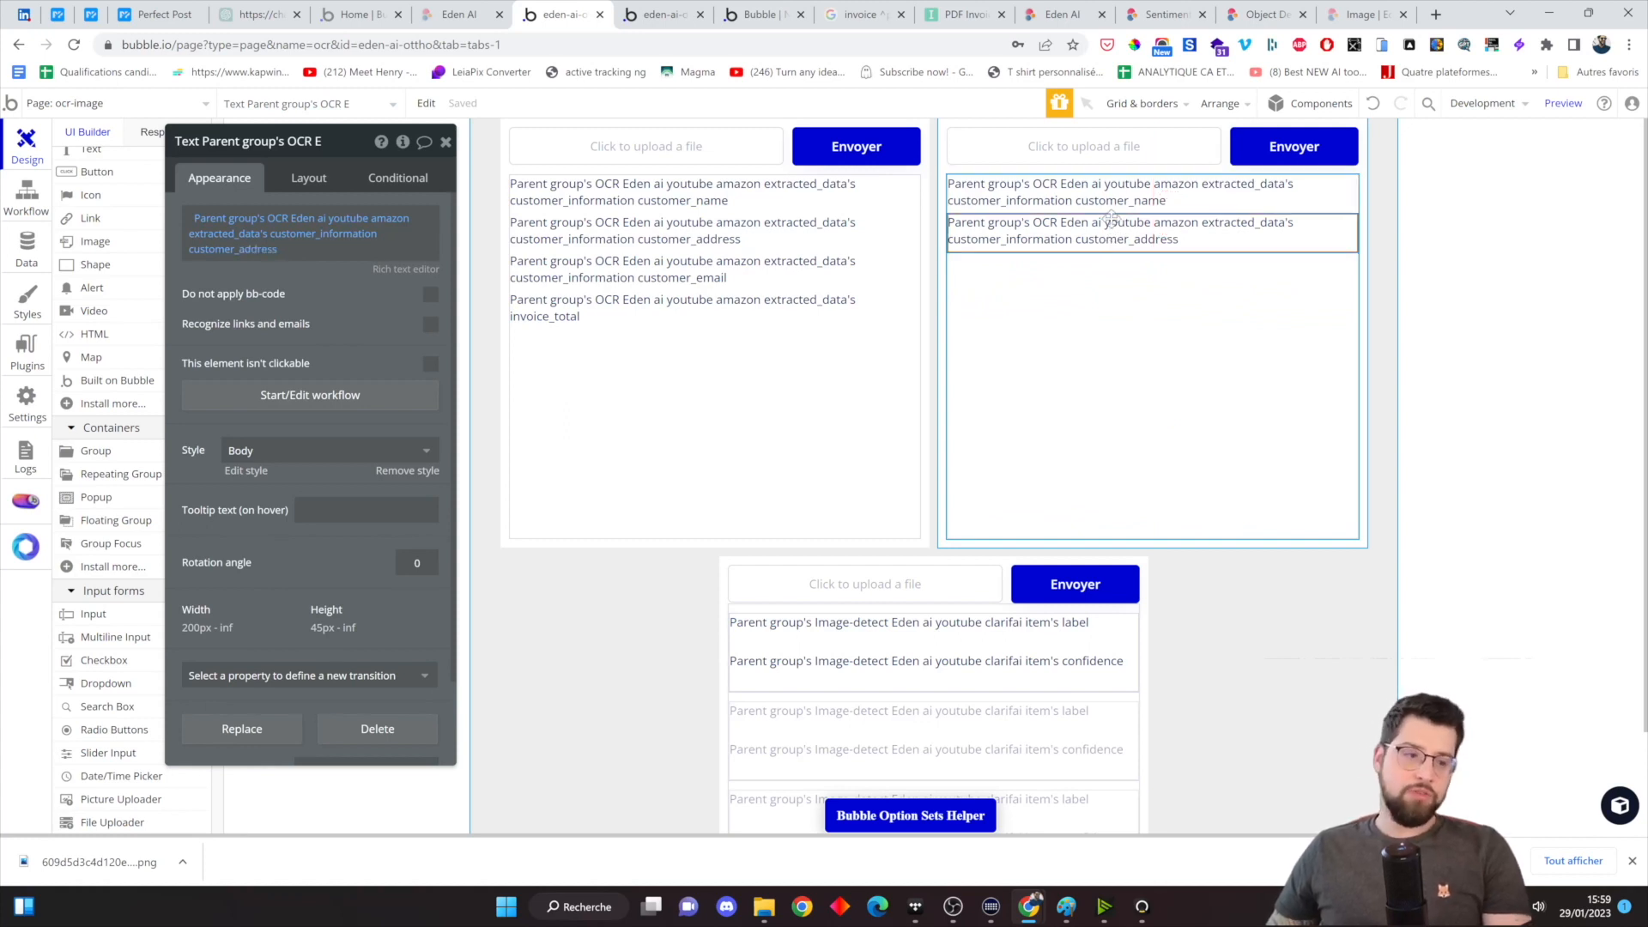
# - Rename the copied group as Group OCR MAIN TEXT and set its type of content to the sentiment analysis Eden AI call
pyautogui.click(1140, 154)
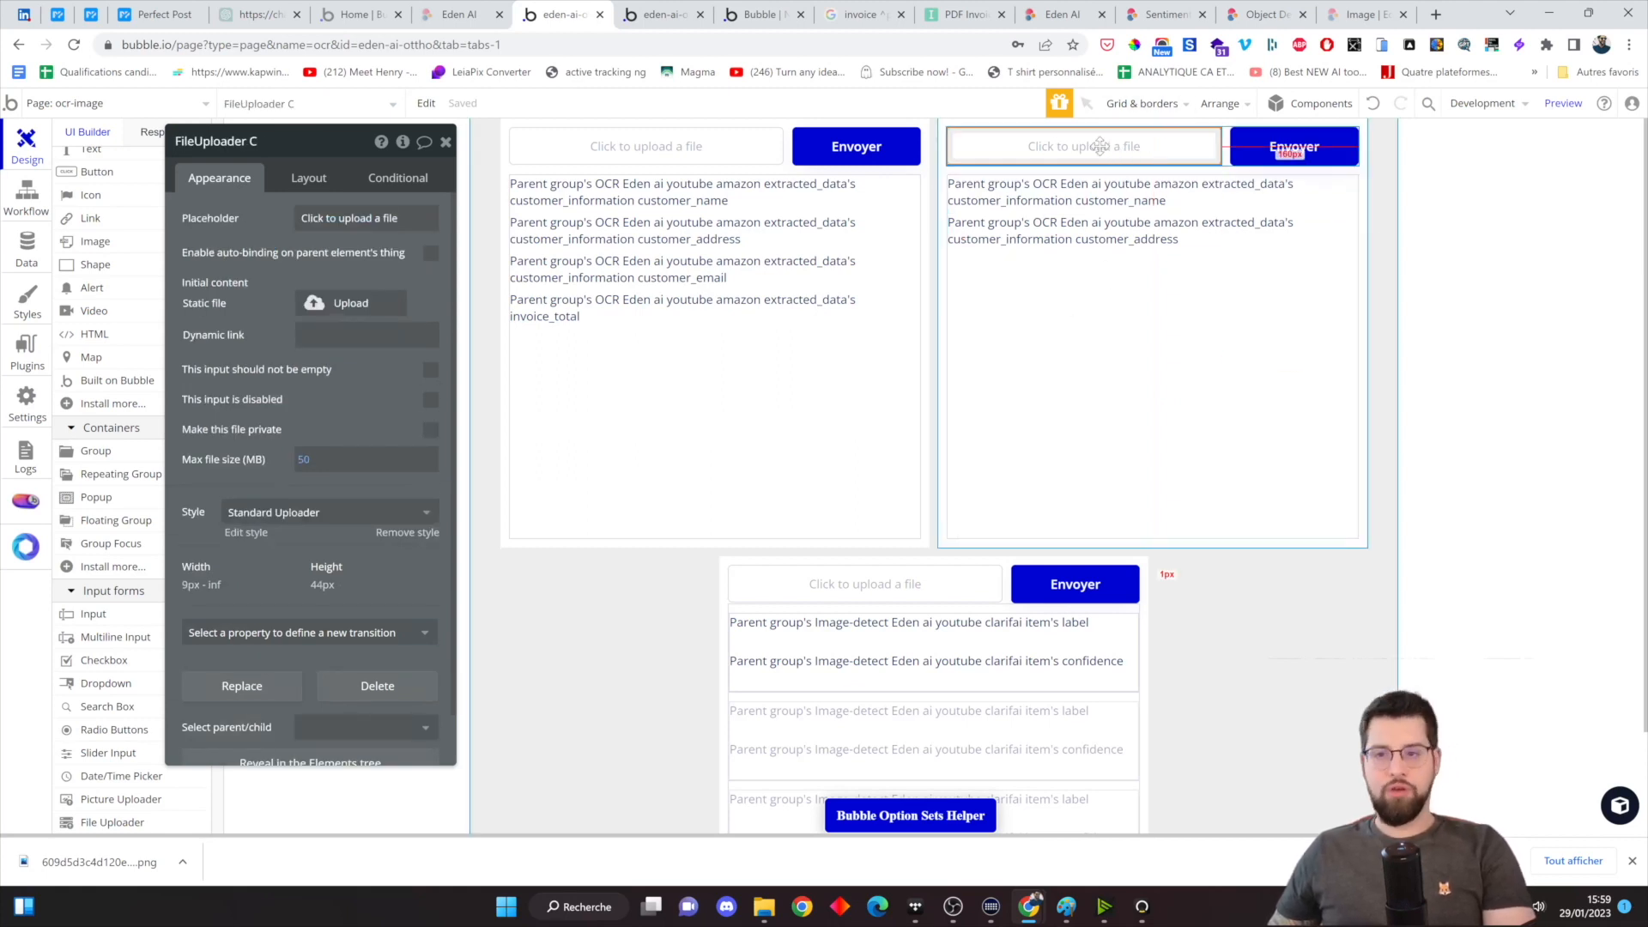
pyautogui.moveTo(481, 148); pyautogui.dragTo(671, 169)
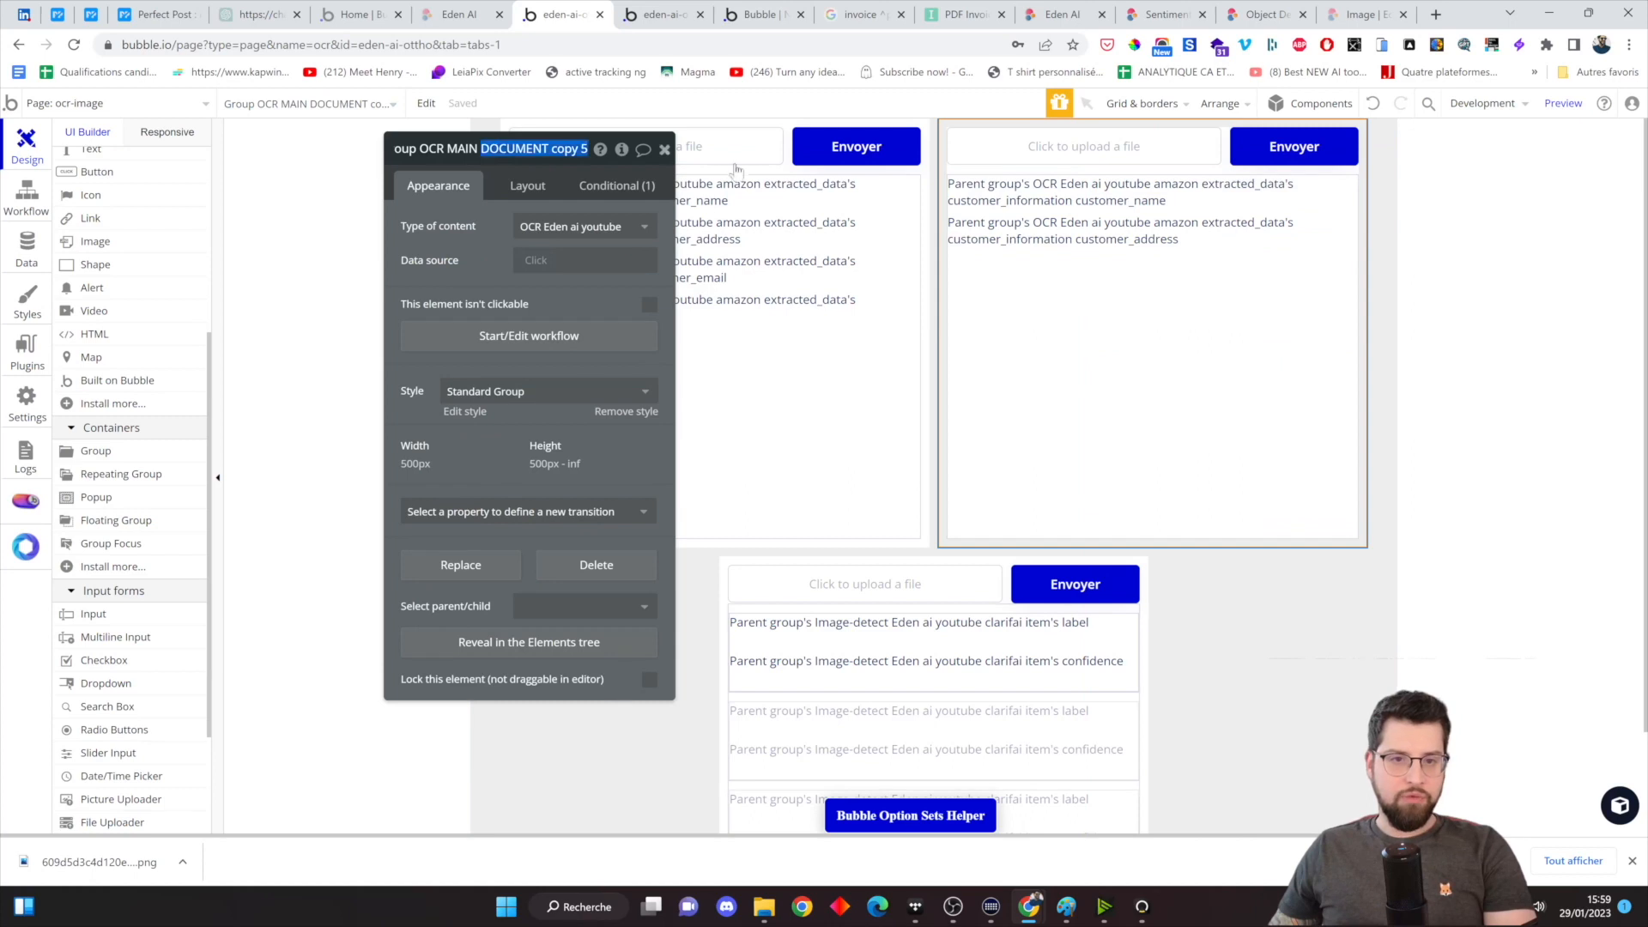
pyautogui.write('TEXT')
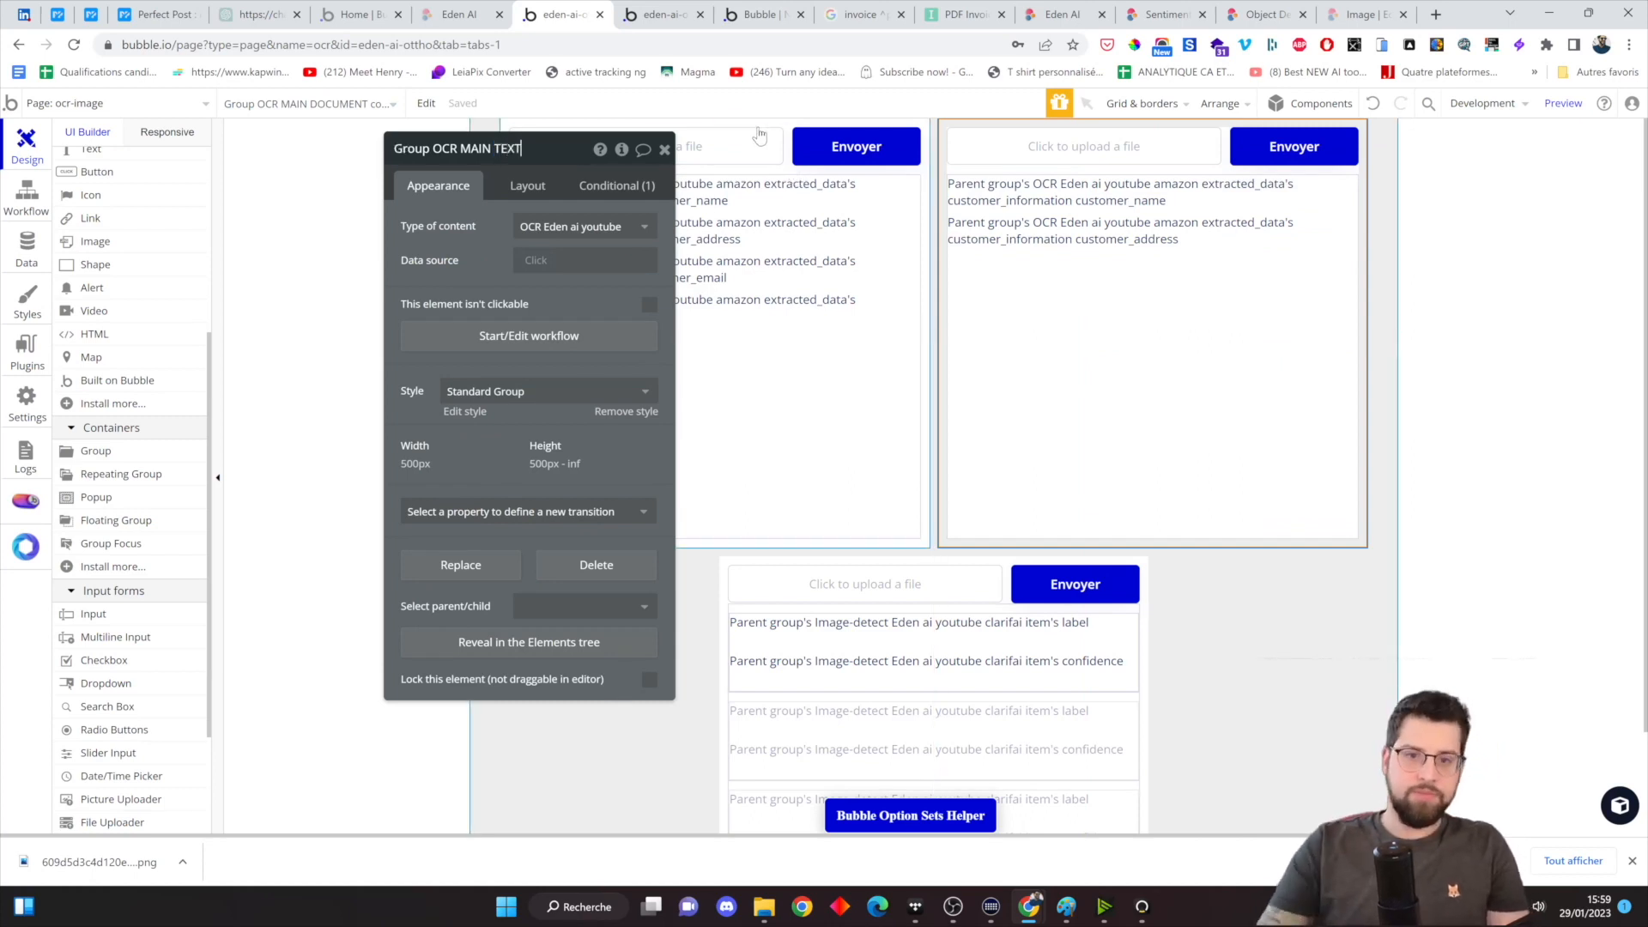
pyautogui.click(549, 232)
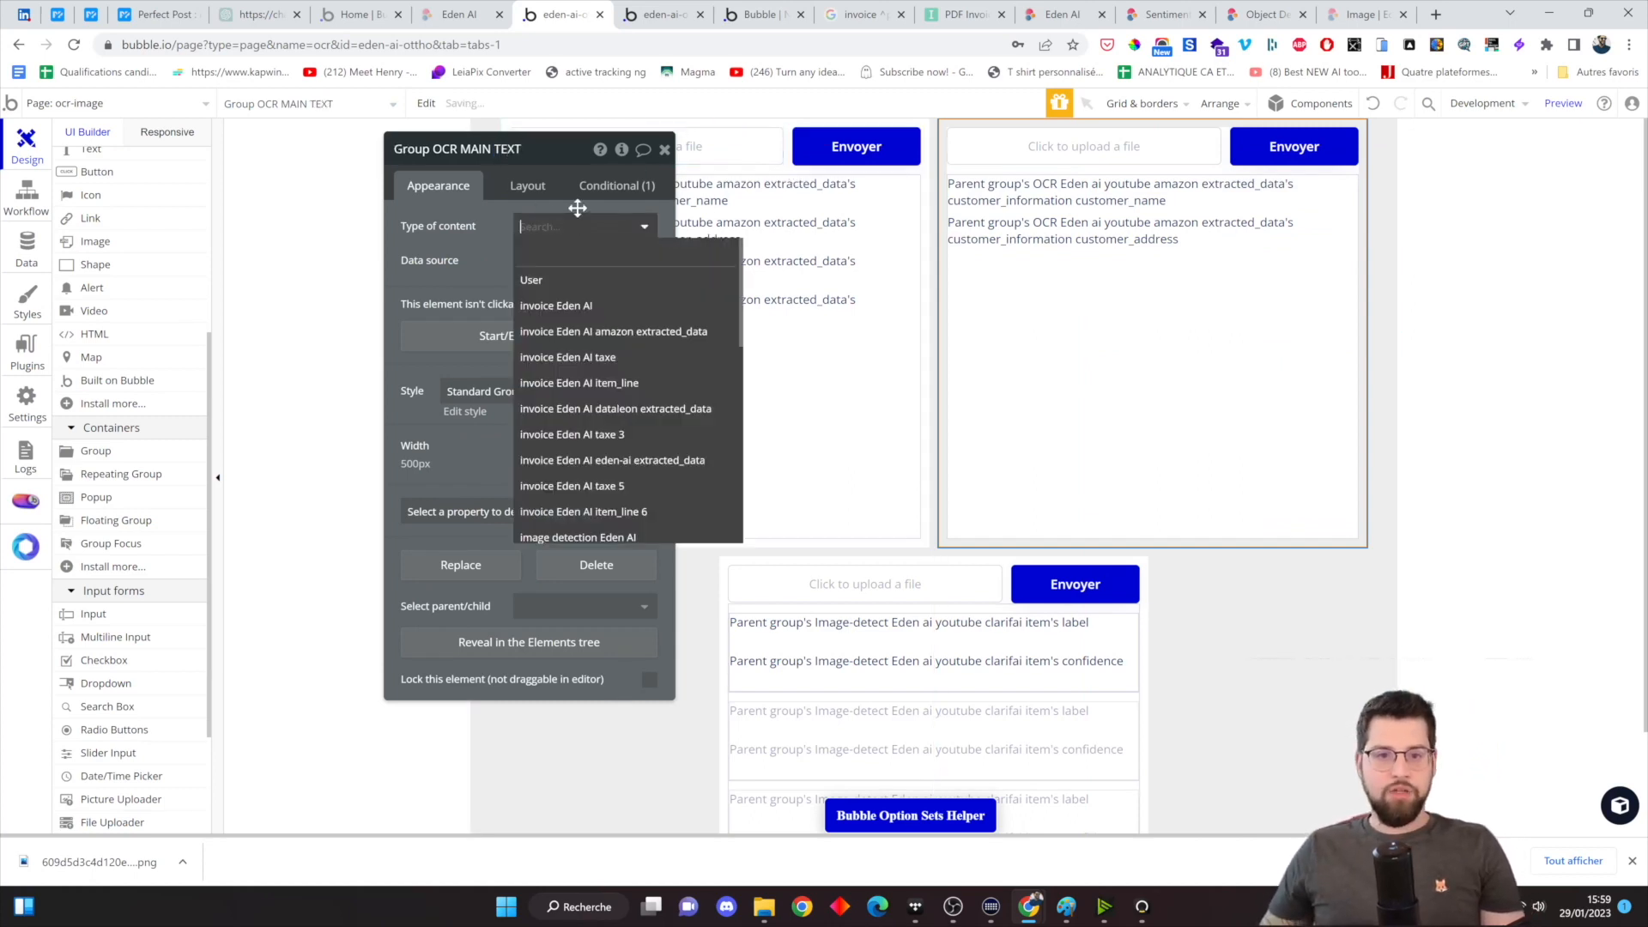
pyautogui.write('sent')
pyautogui.click(635, 257)
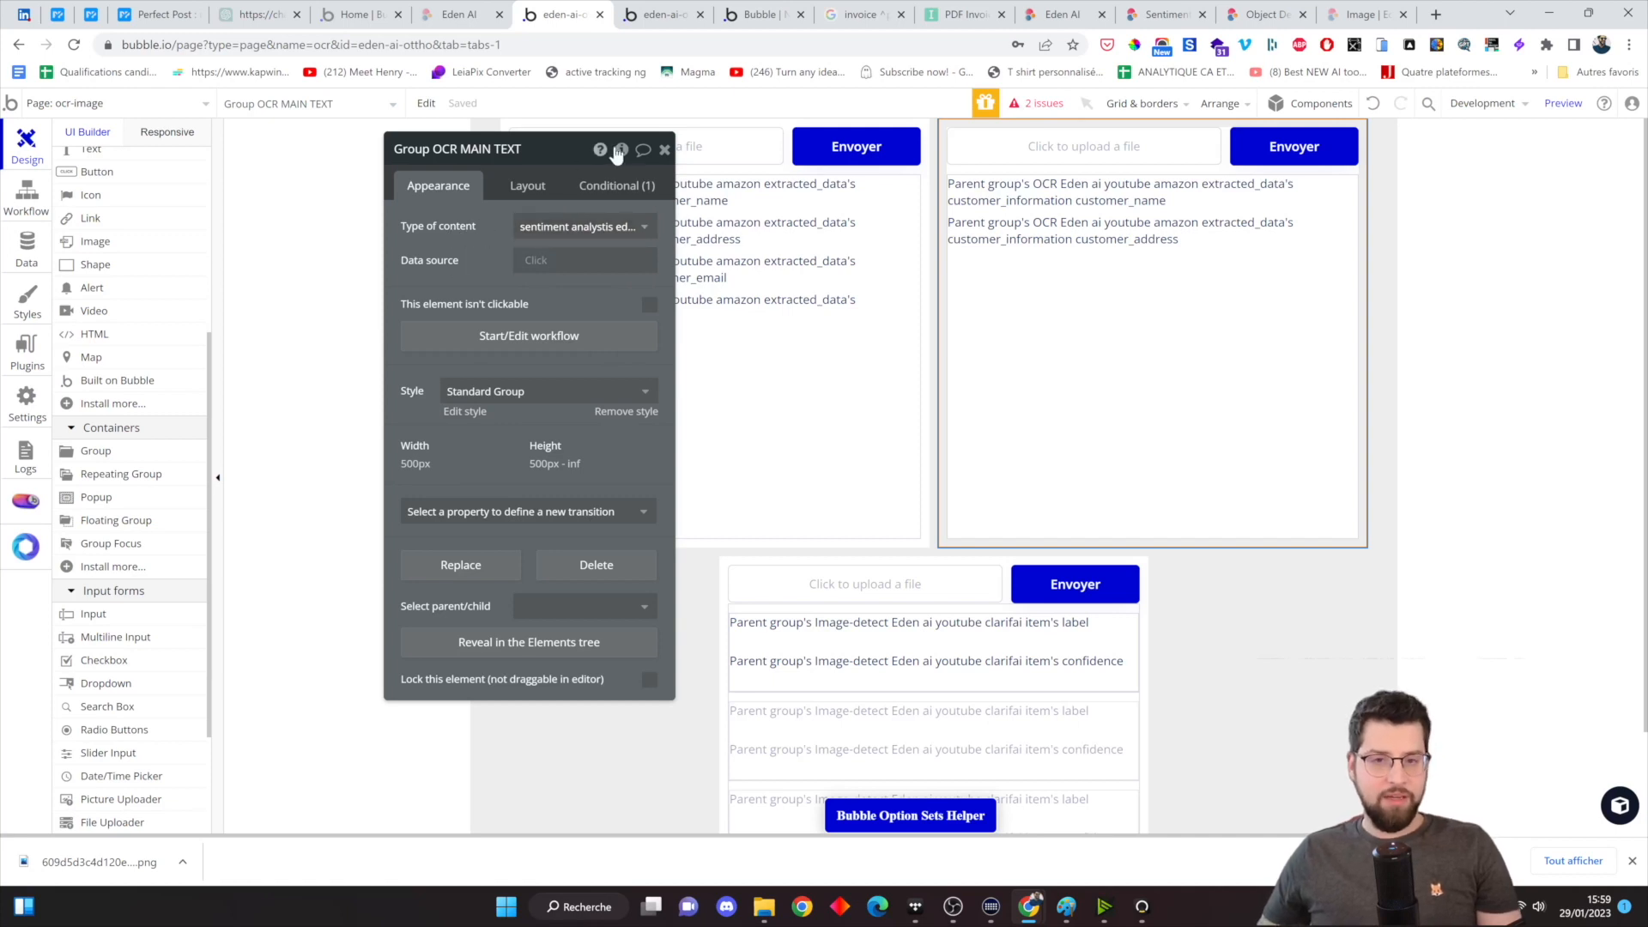
# - Rename the group's custom state as text and set its type to text
pyautogui.click(621, 150)
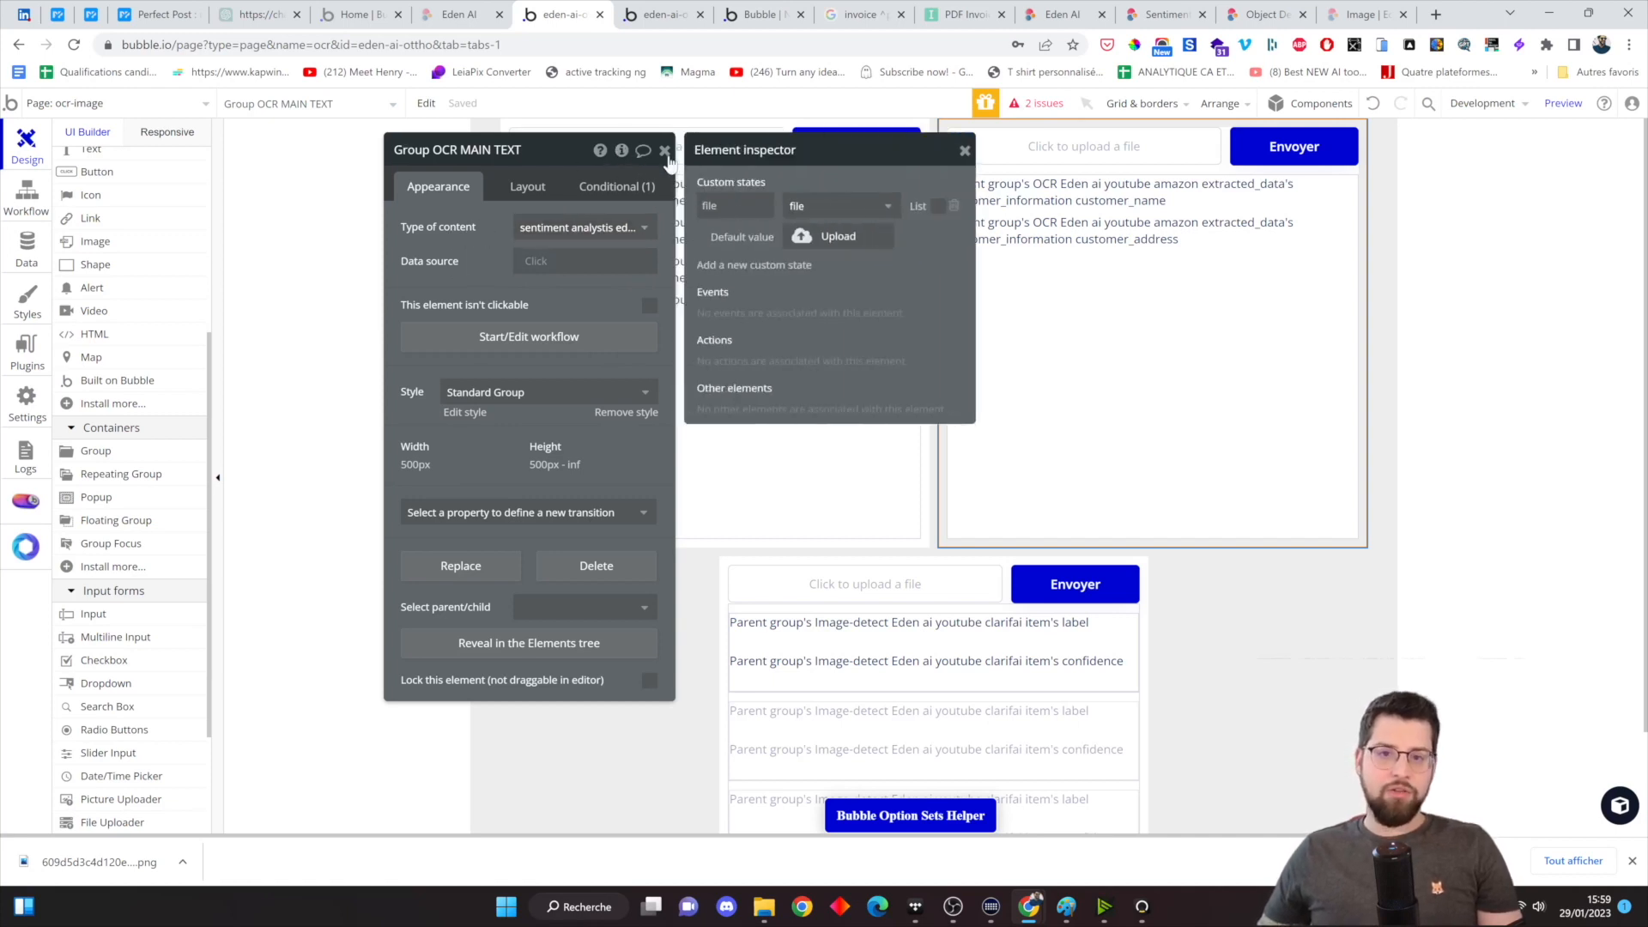
pyautogui.write('ext')
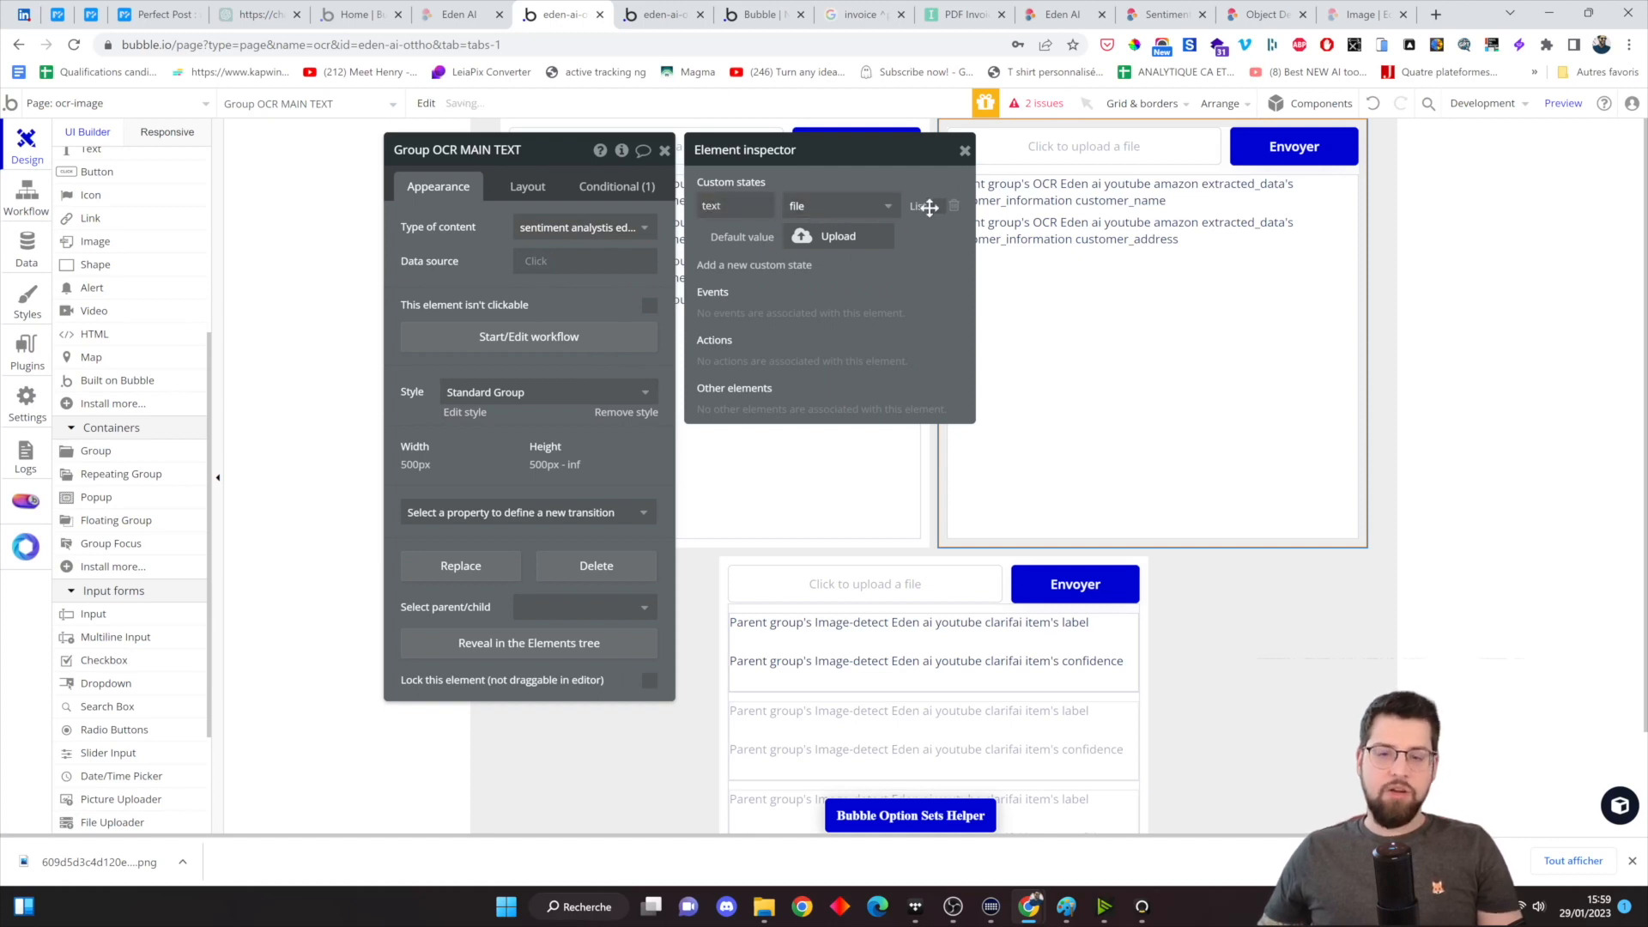
pyautogui.click(882, 206)
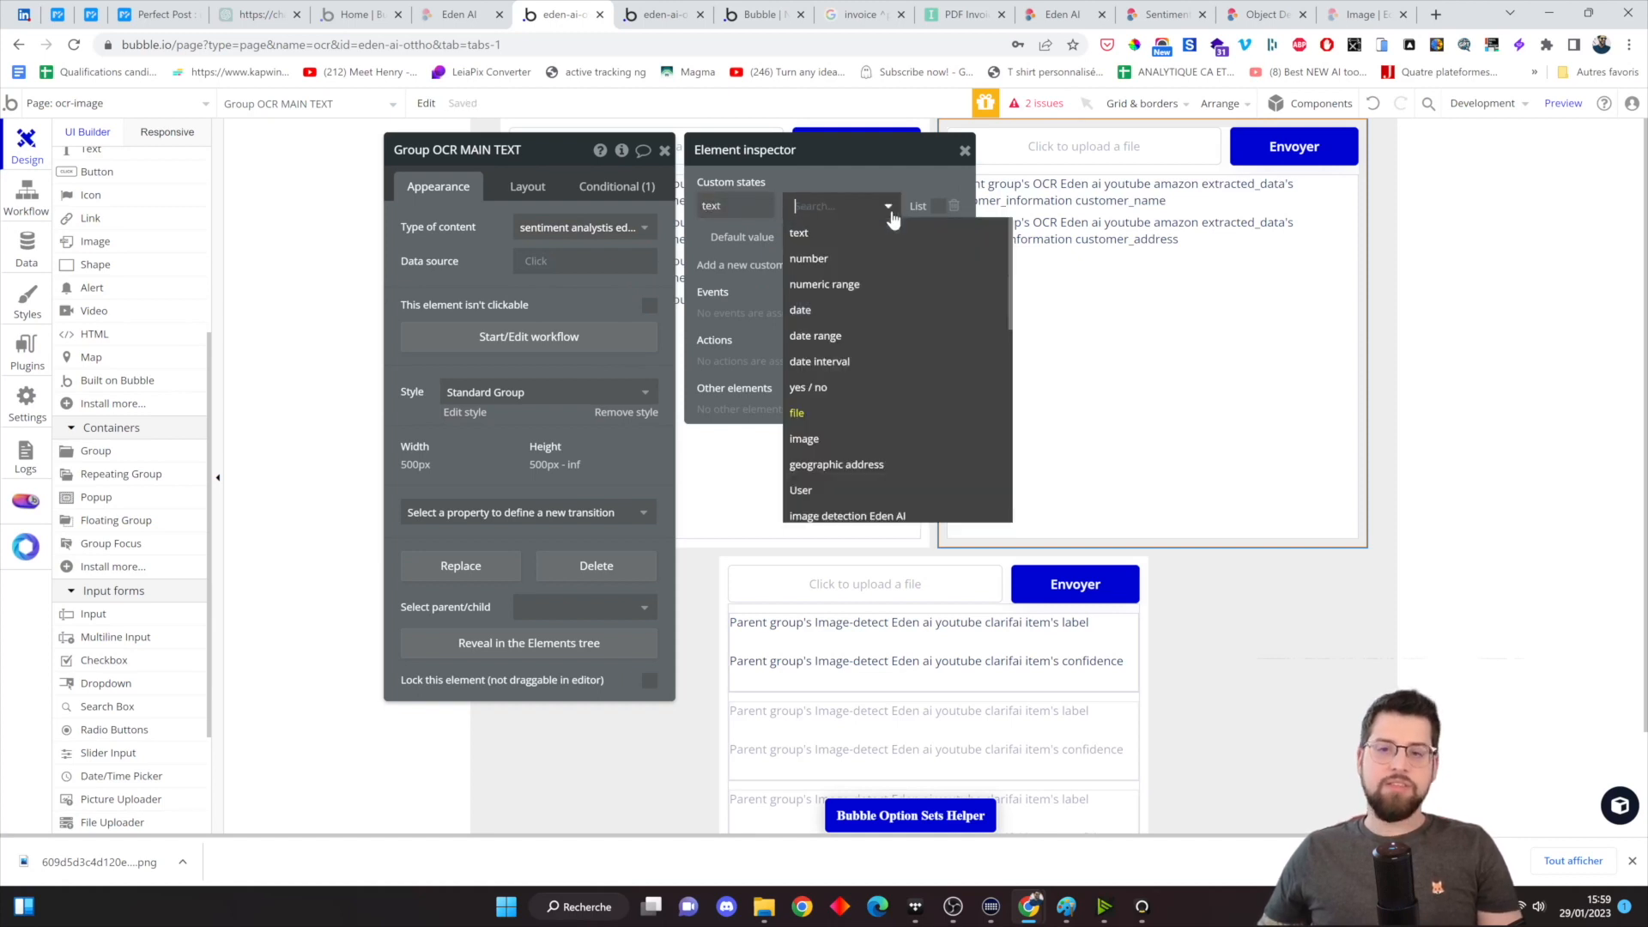
pyautogui.click(845, 230)
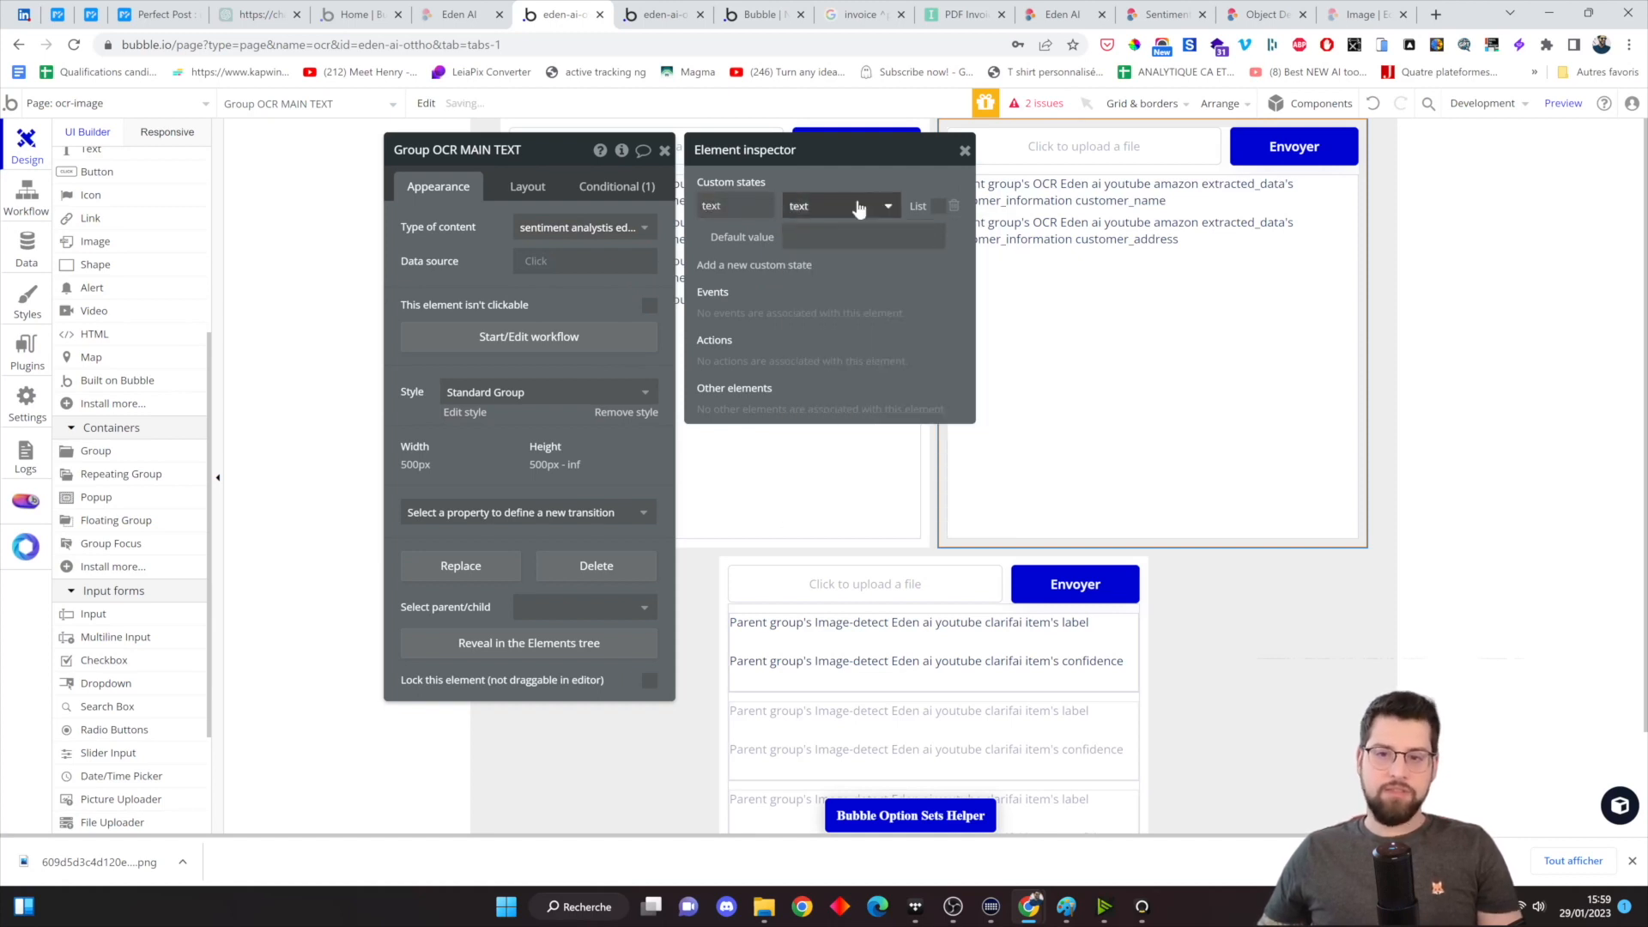
# - Remove the OCR Eden AI data source from Group OCR MAIN TEXT's "text is not empty" condition
pyautogui.click(607, 184)
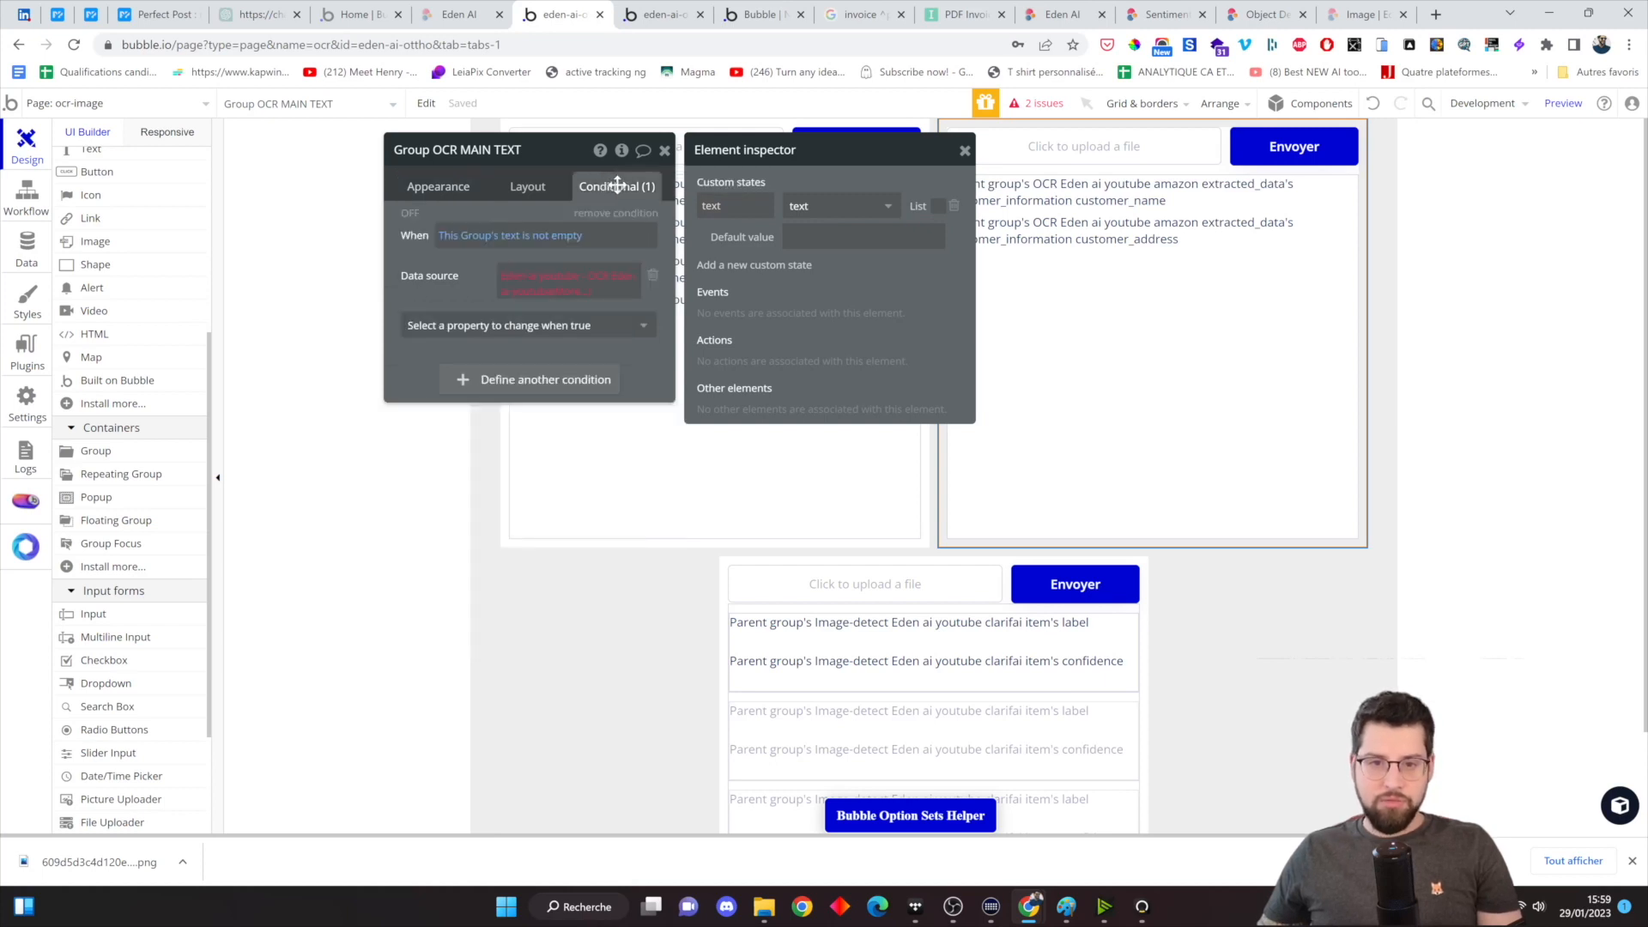
pyautogui.click(436, 186)
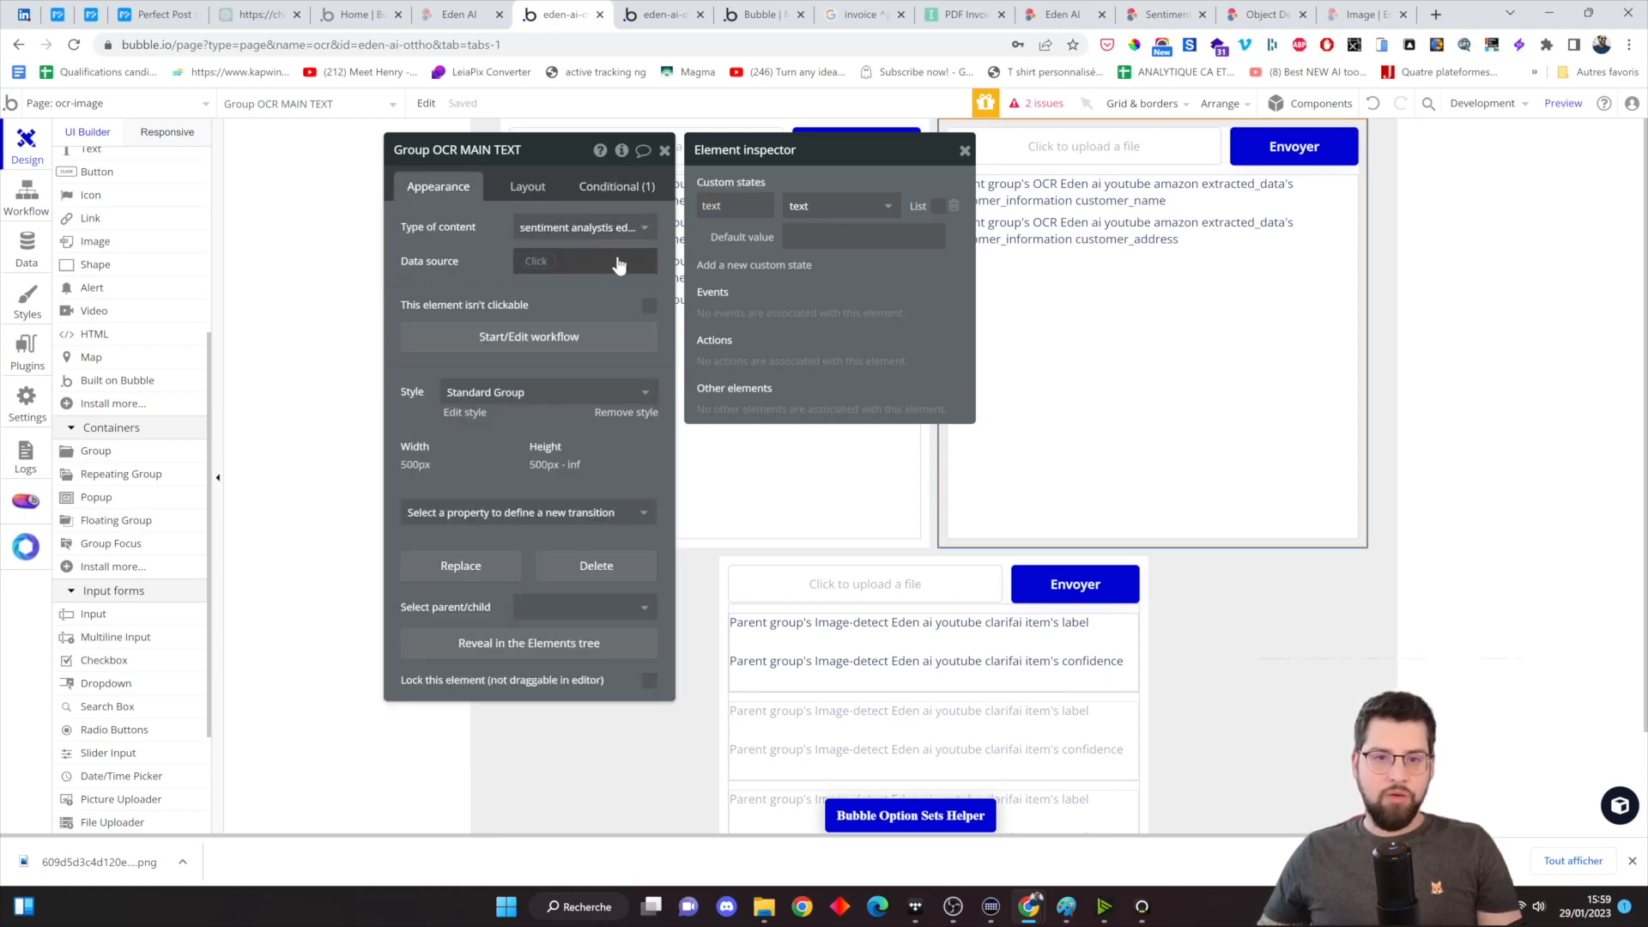
pyautogui.click(608, 187)
pyautogui.click(429, 186)
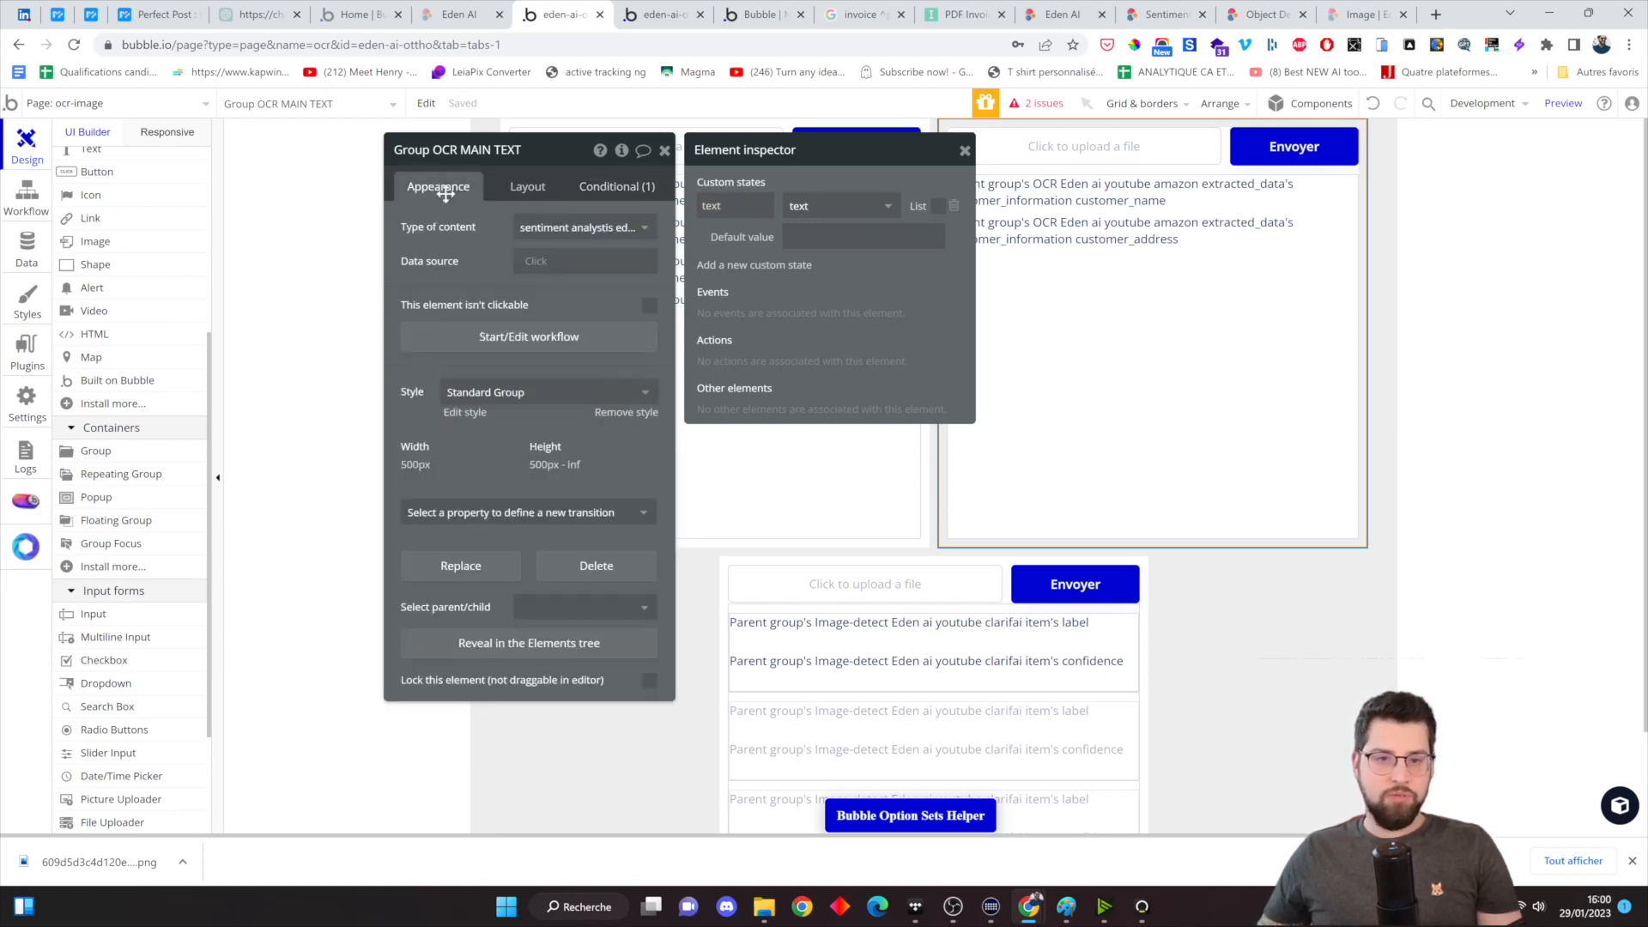
pyautogui.click(609, 187)
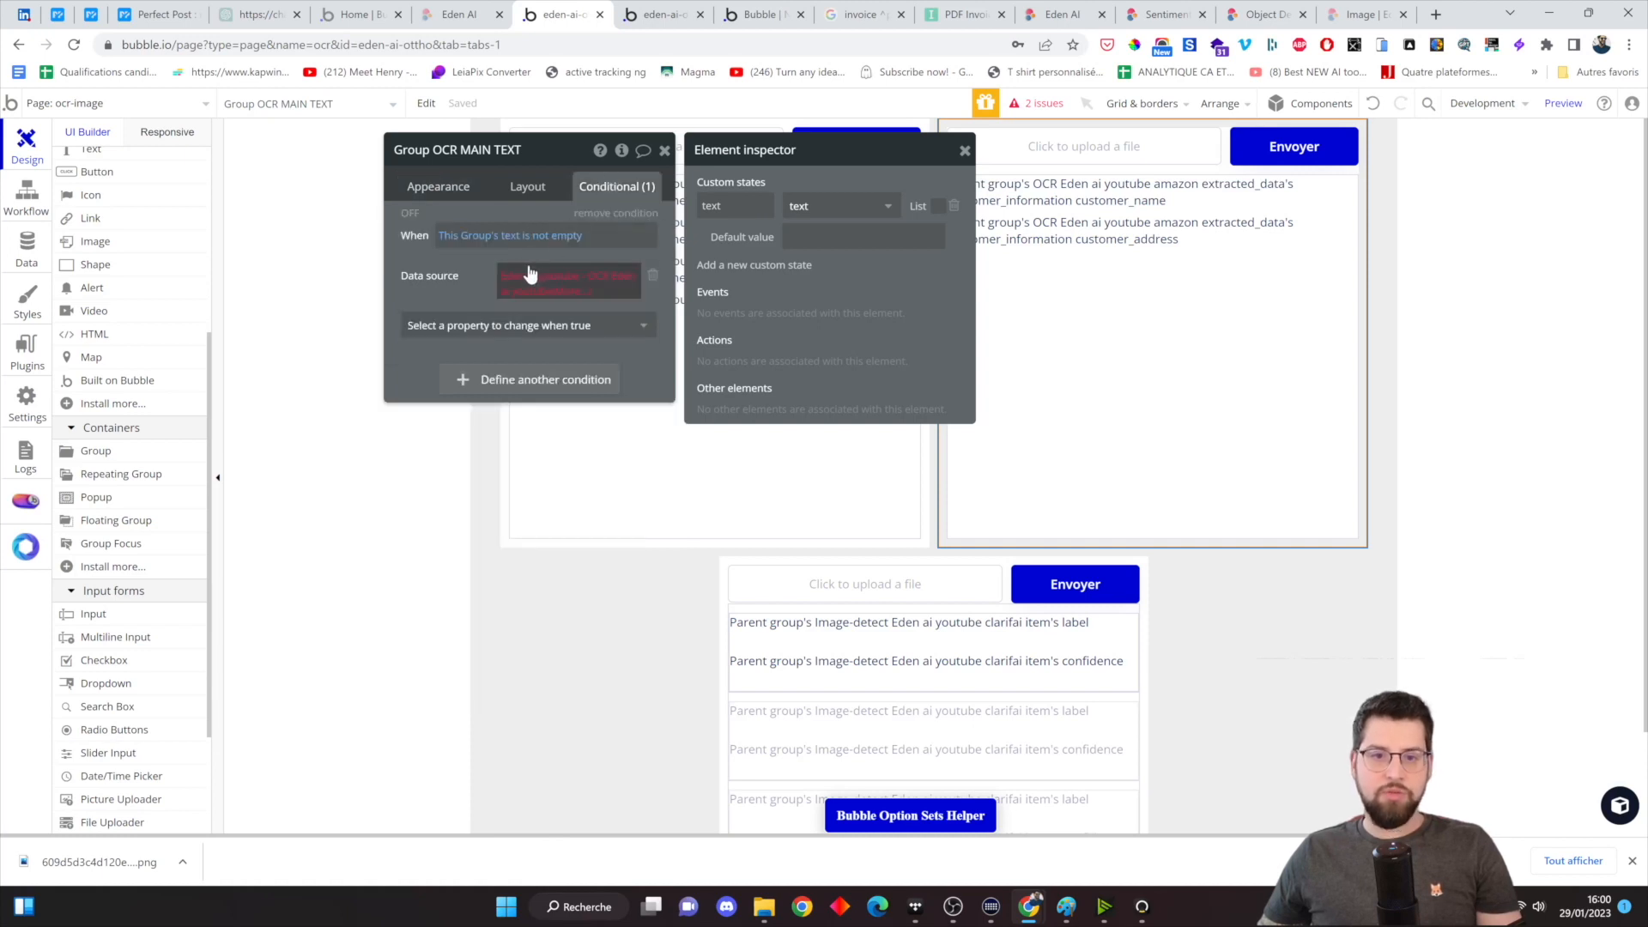
pyautogui.click(526, 279)
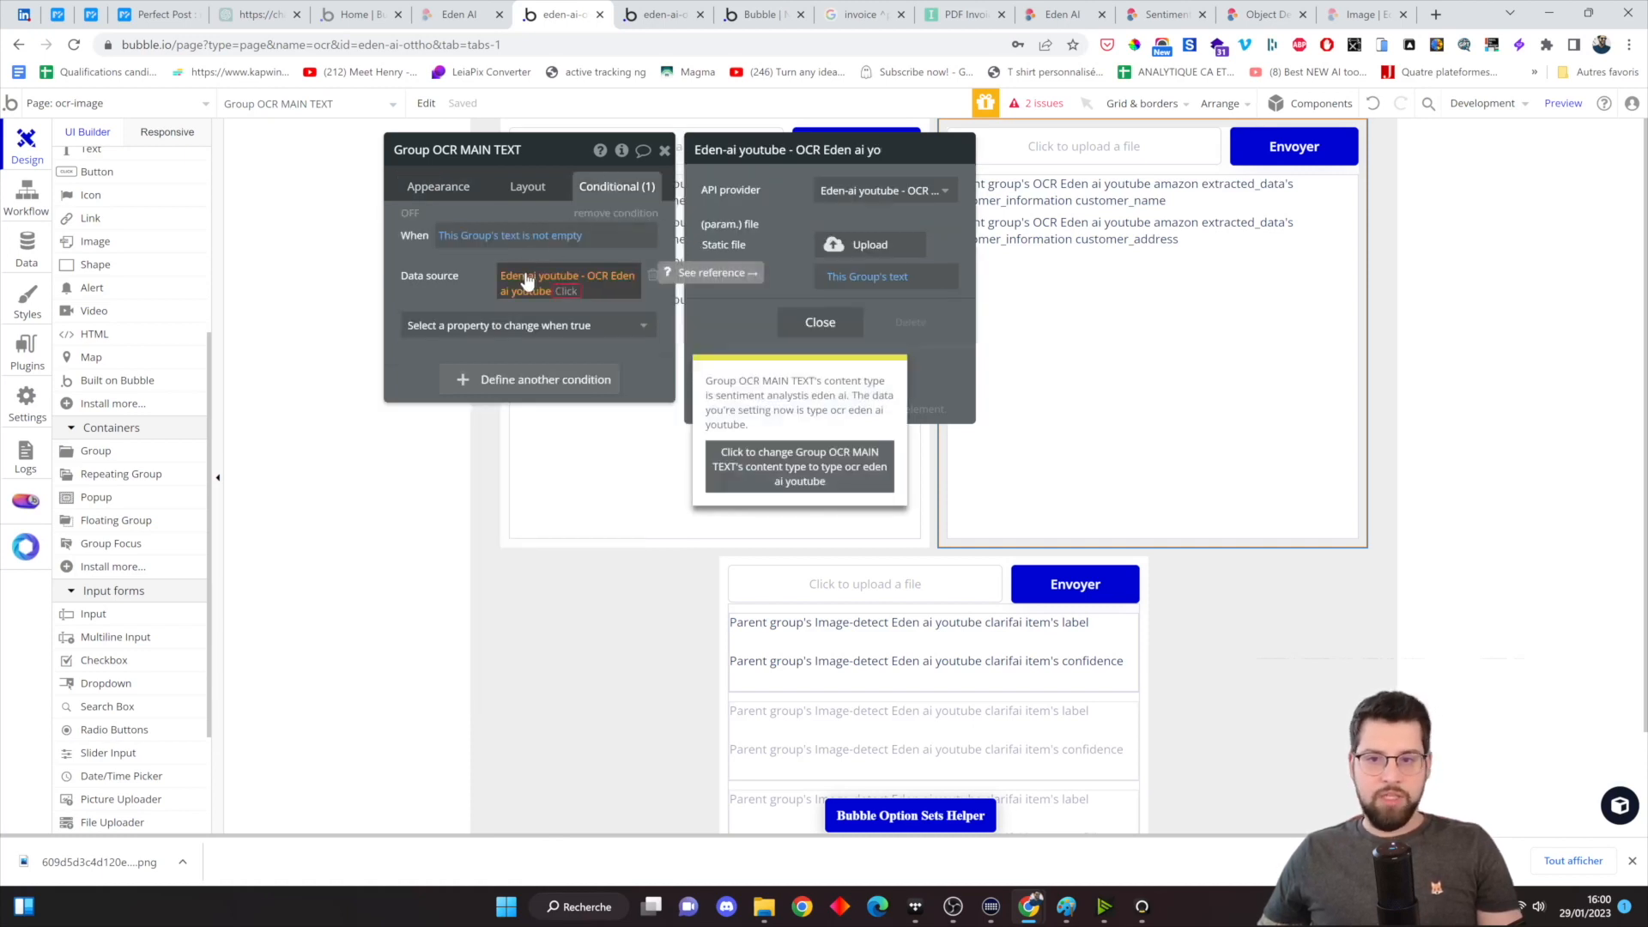
pyautogui.click(652, 274)
# - Set the condition's data source to data from an external API, with Eden-ai - sentiment analystis eden ai as provider
pyautogui.click(498, 280)
pyautogui.click(497, 278)
pyautogui.click(498, 278)
pyautogui.click(476, 337)
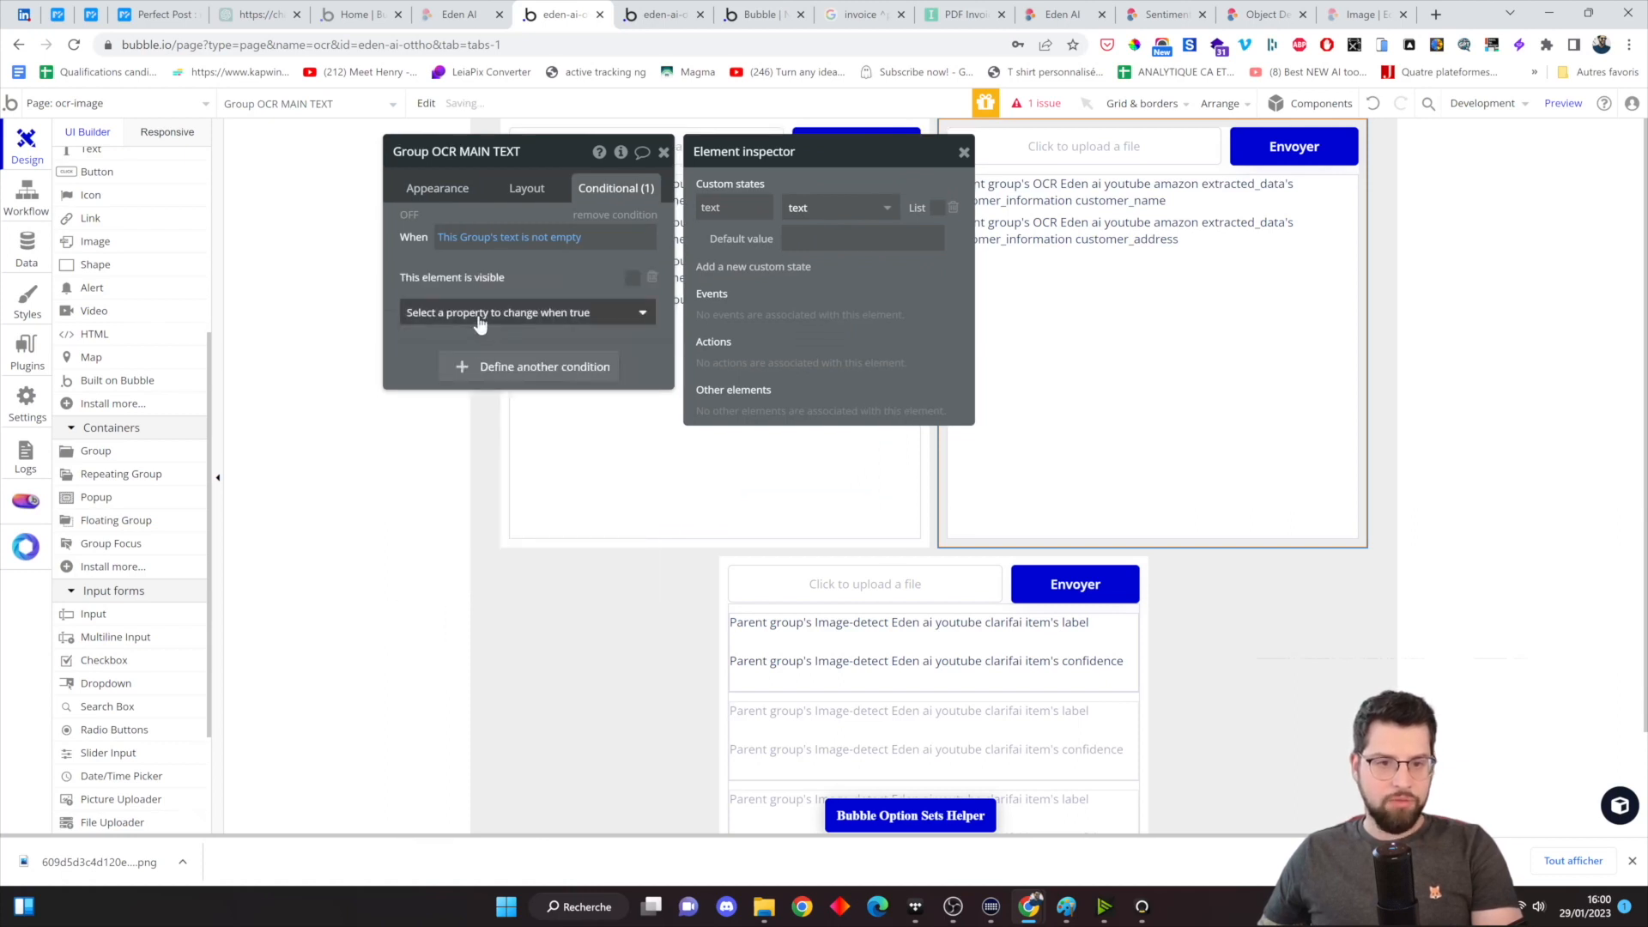
pyautogui.click(474, 311)
pyautogui.click(457, 368)
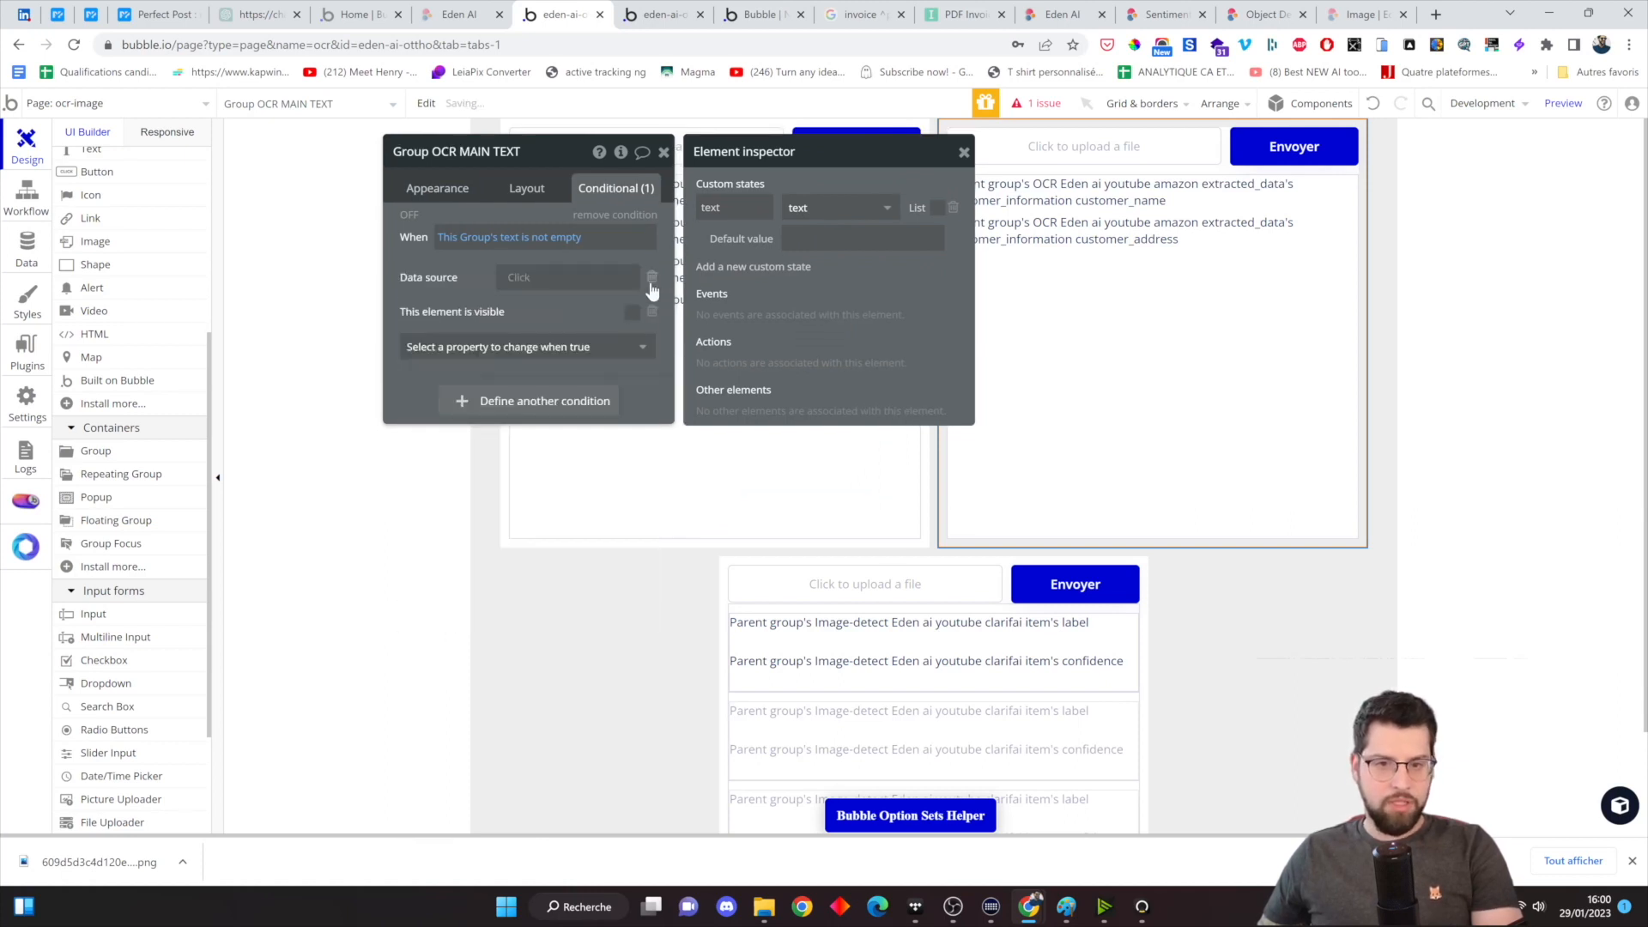
pyautogui.click(652, 312)
pyautogui.click(532, 277)
pyautogui.click(568, 433)
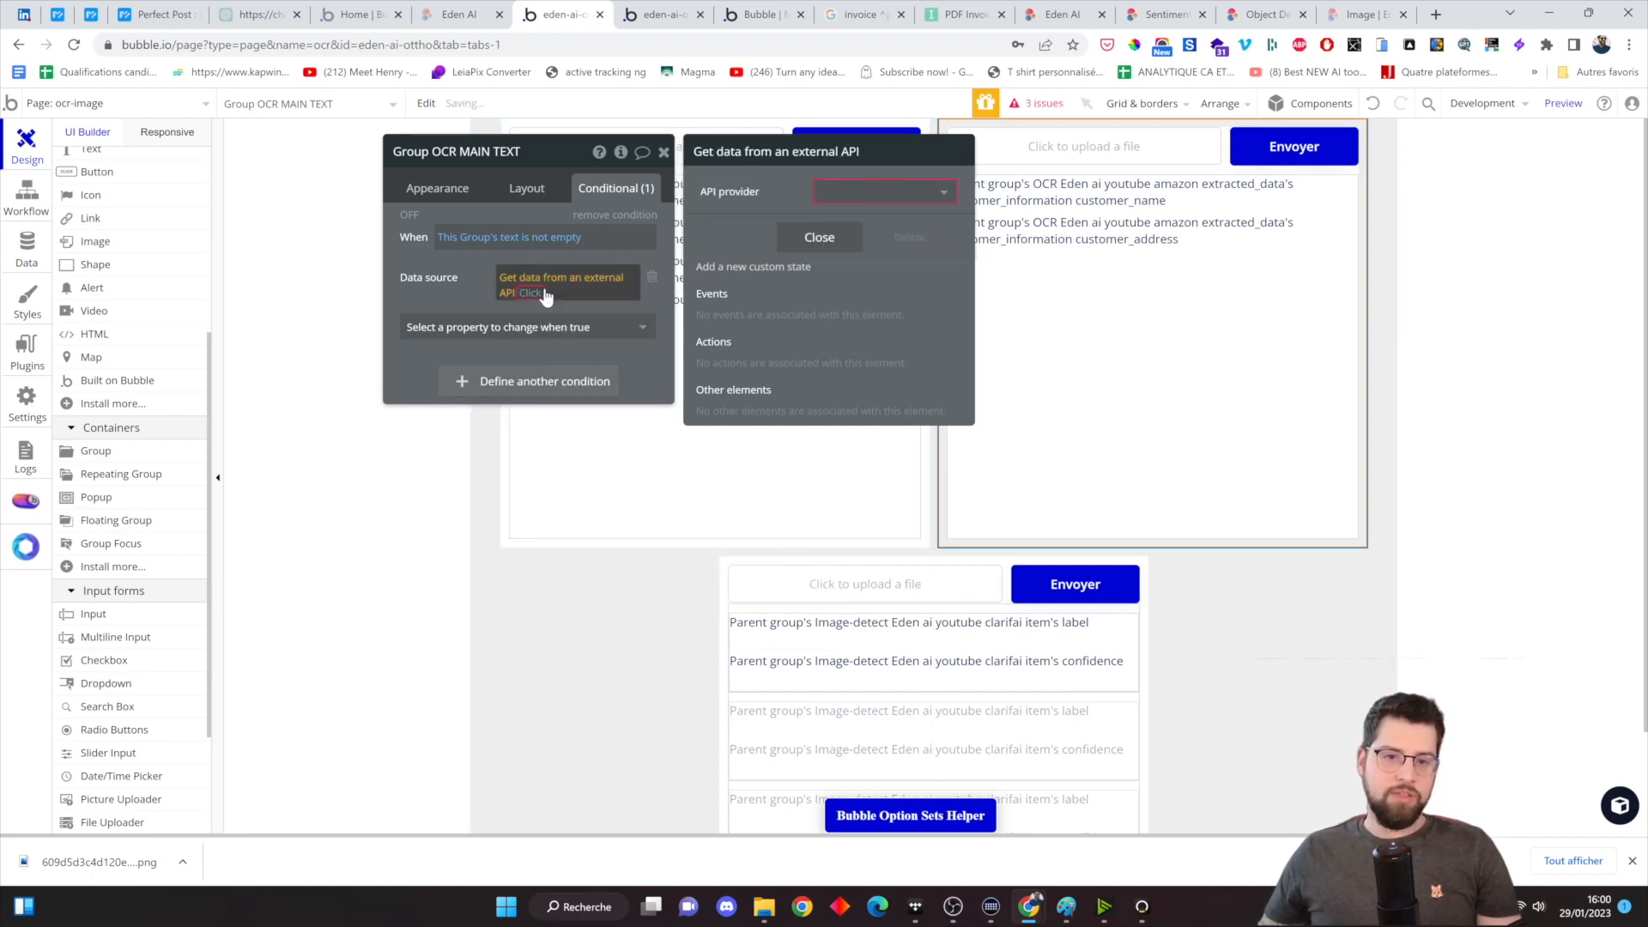
pyautogui.click(908, 192)
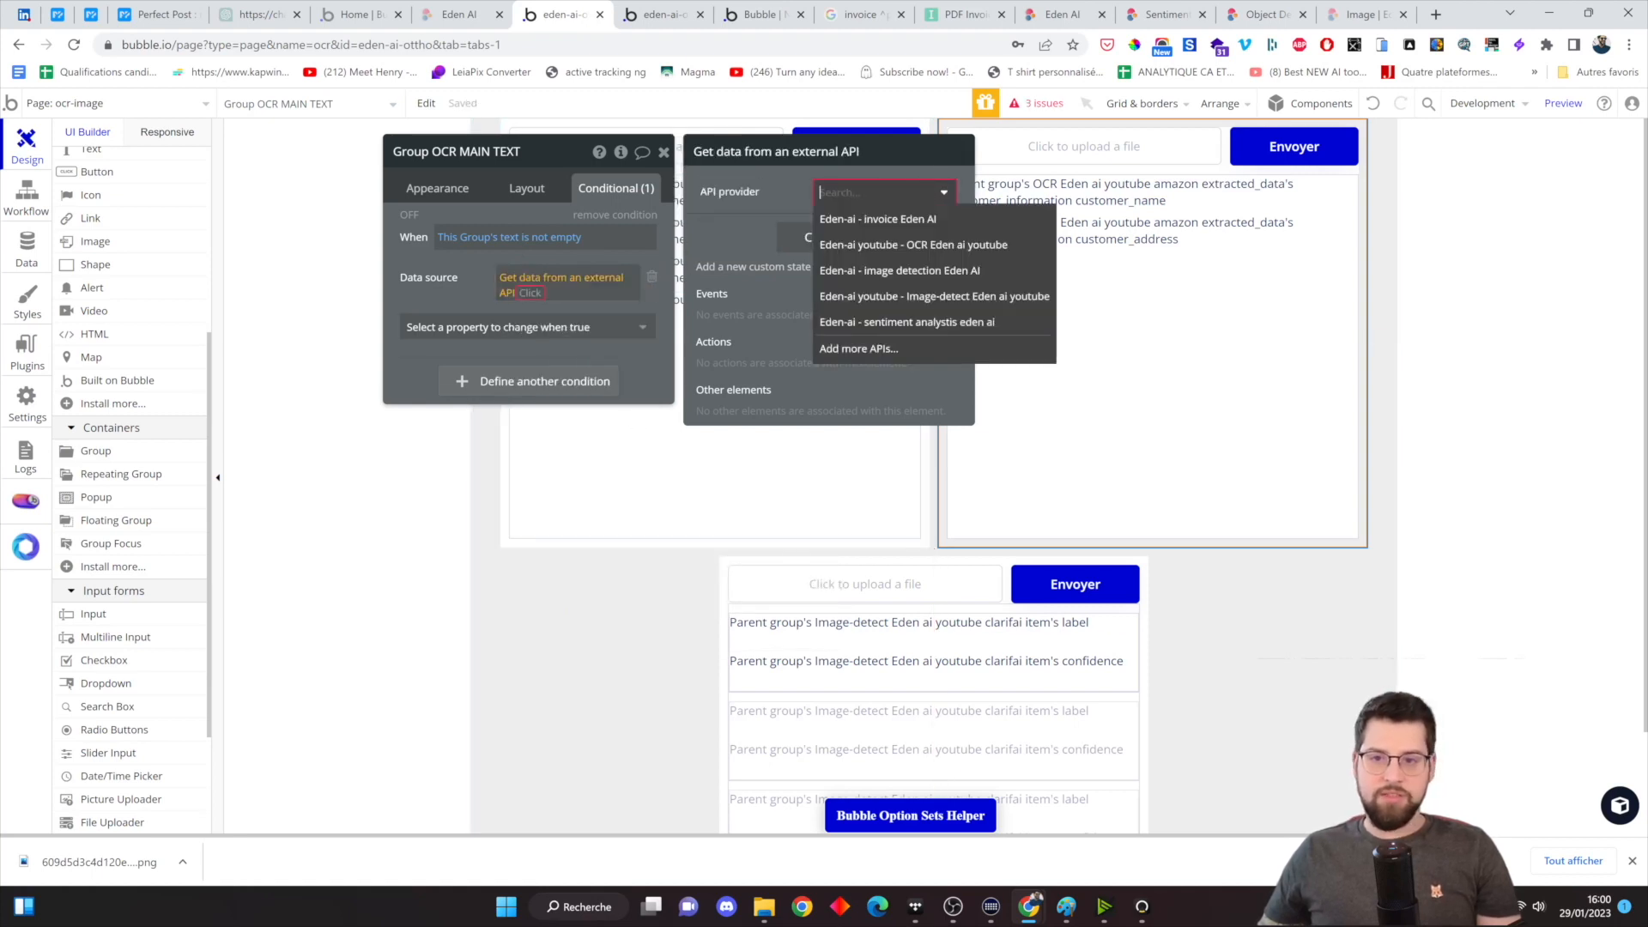
pyautogui.click(892, 322)
pyautogui.click(819, 272)
# - Rename the Envoyer button in the text group as Button Envoyer text
pyautogui.click(1294, 146)
pyautogui.doubleClick(515, 151)
pyautogui.write('tx')
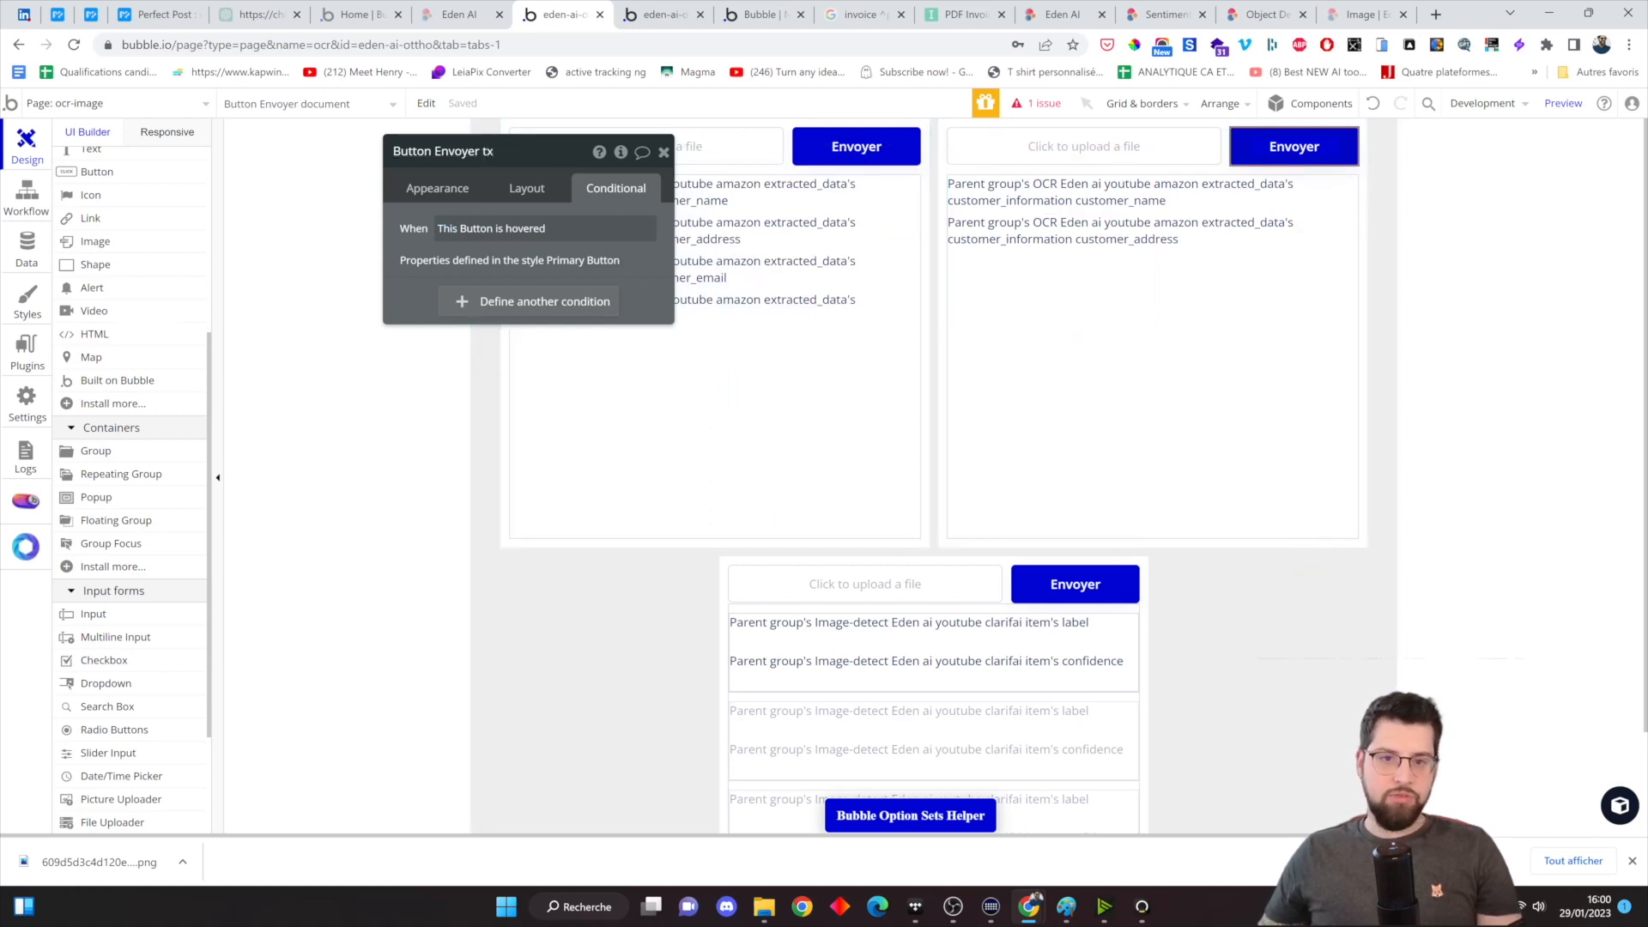
pyautogui.press('BackSpace')
pyautogui.write('ext')
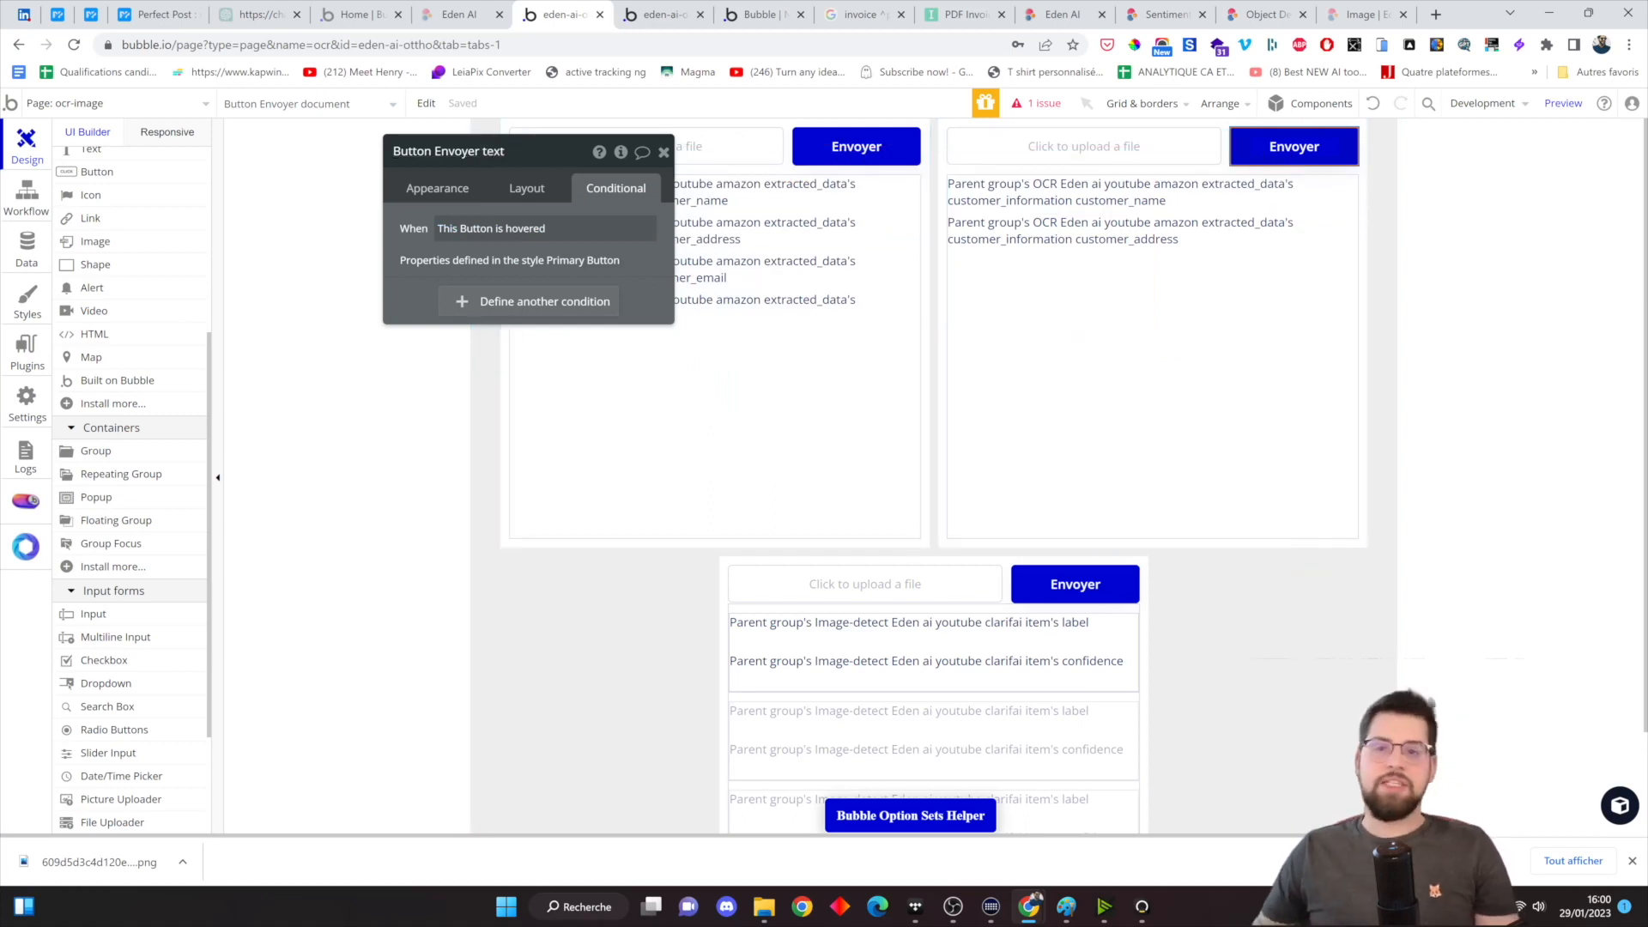
# - Create a click workflow for Button Envoyer text and add a Set state of an element action to it
pyautogui.click(438, 189)
pyautogui.click(528, 303)
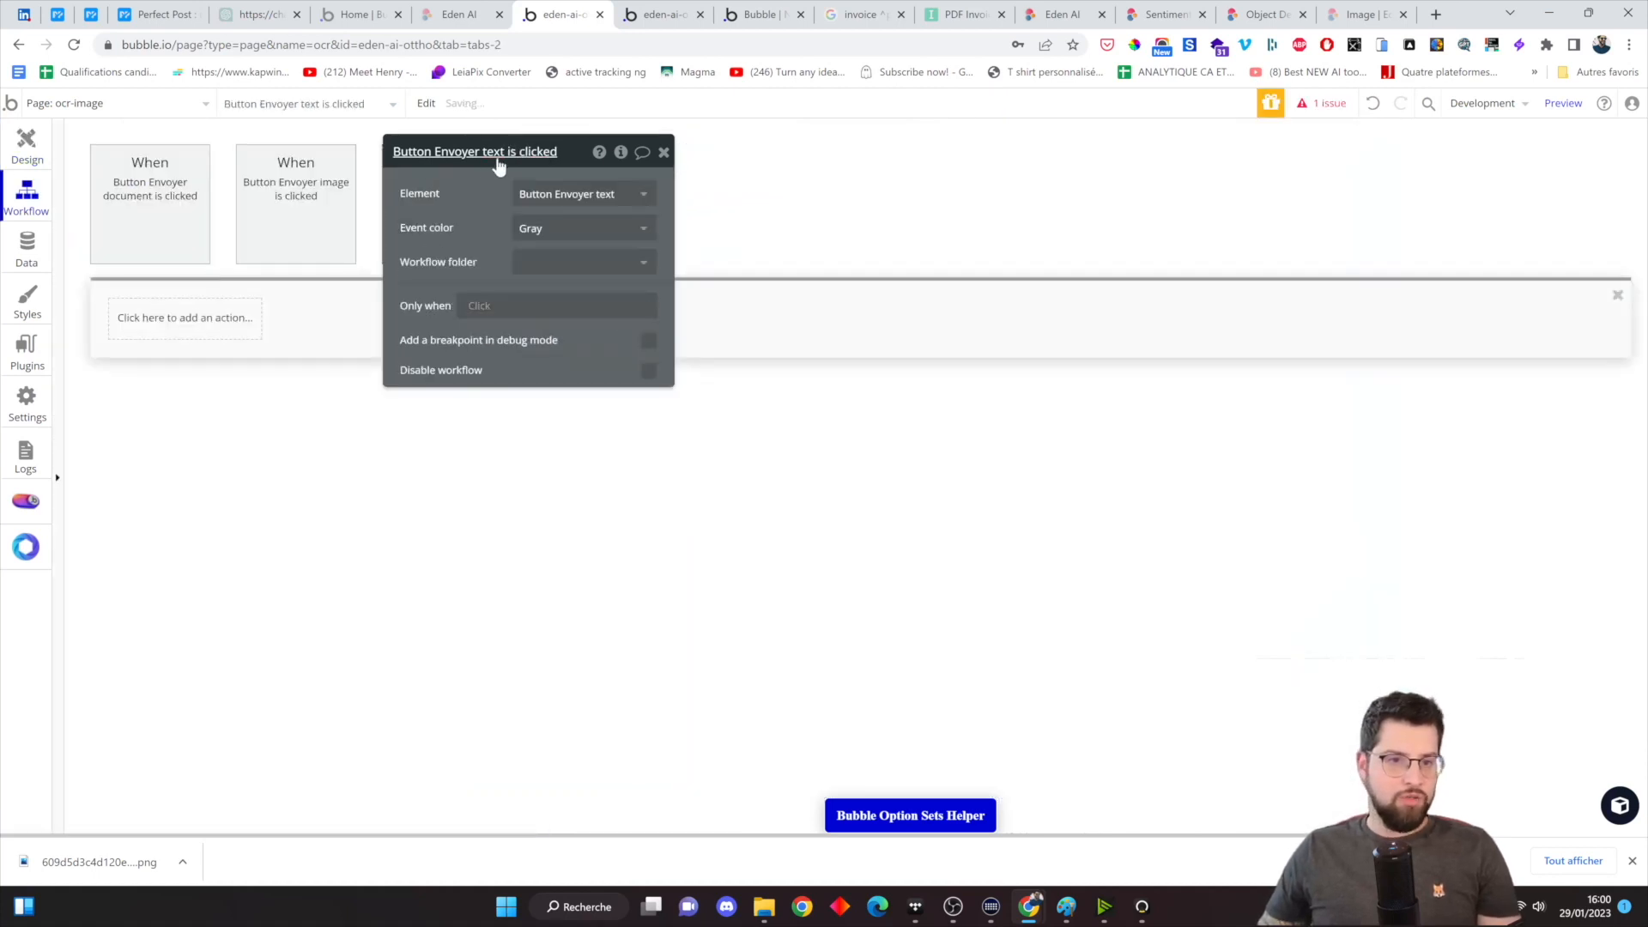
pyautogui.click(164, 322)
pyautogui.write('set')
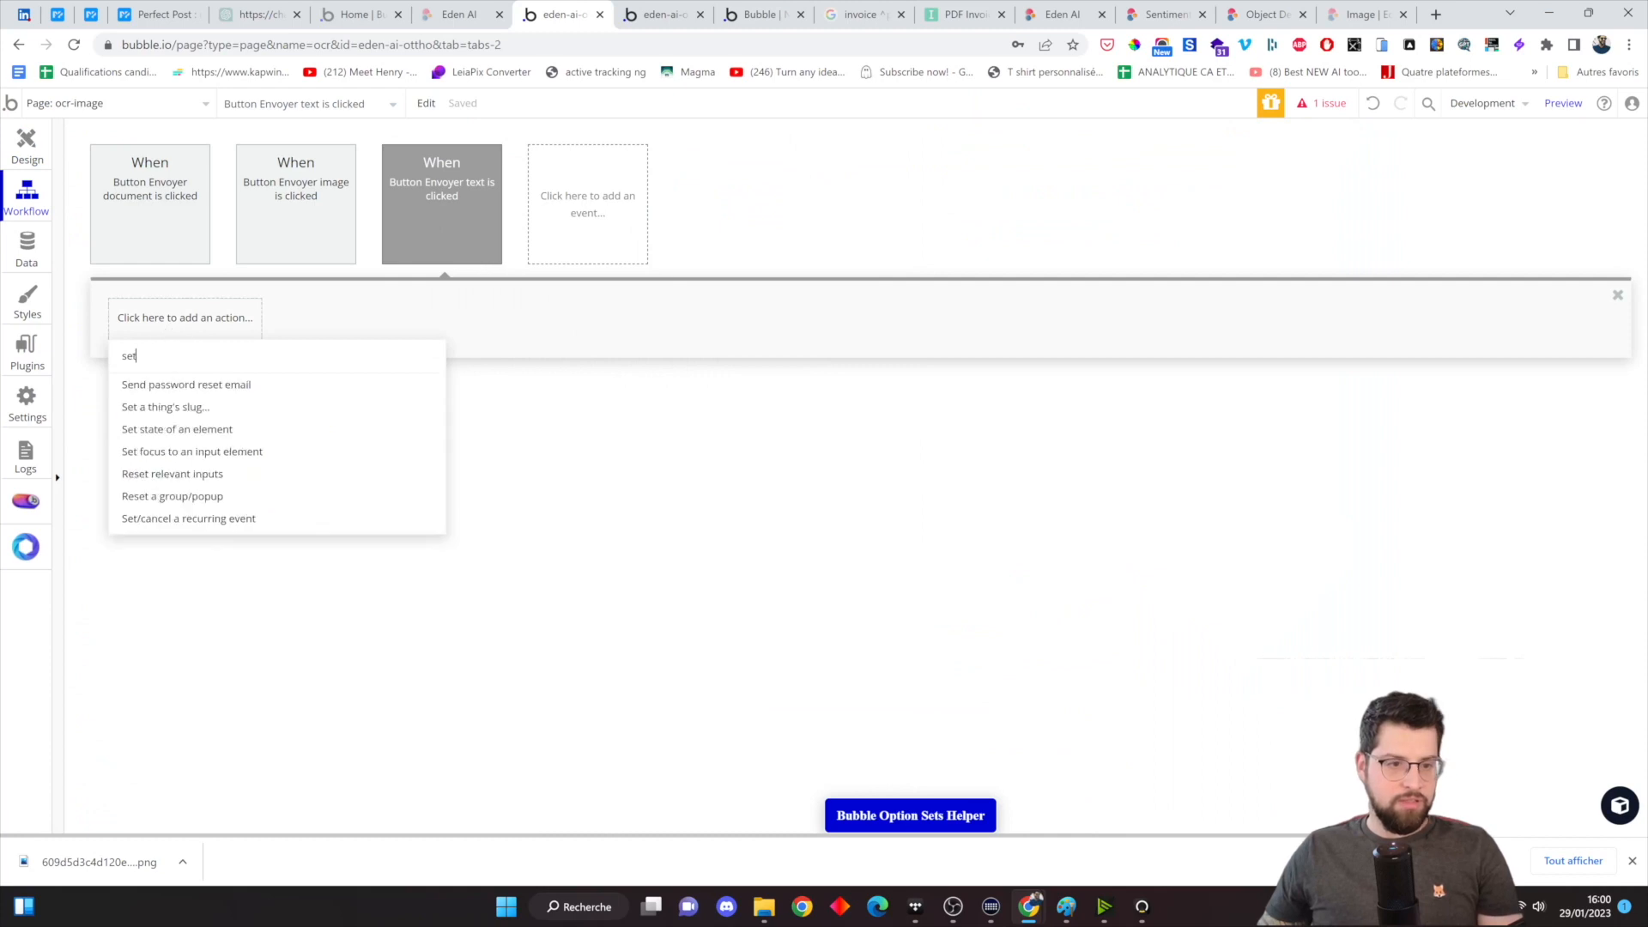
pyautogui.click(188, 429)
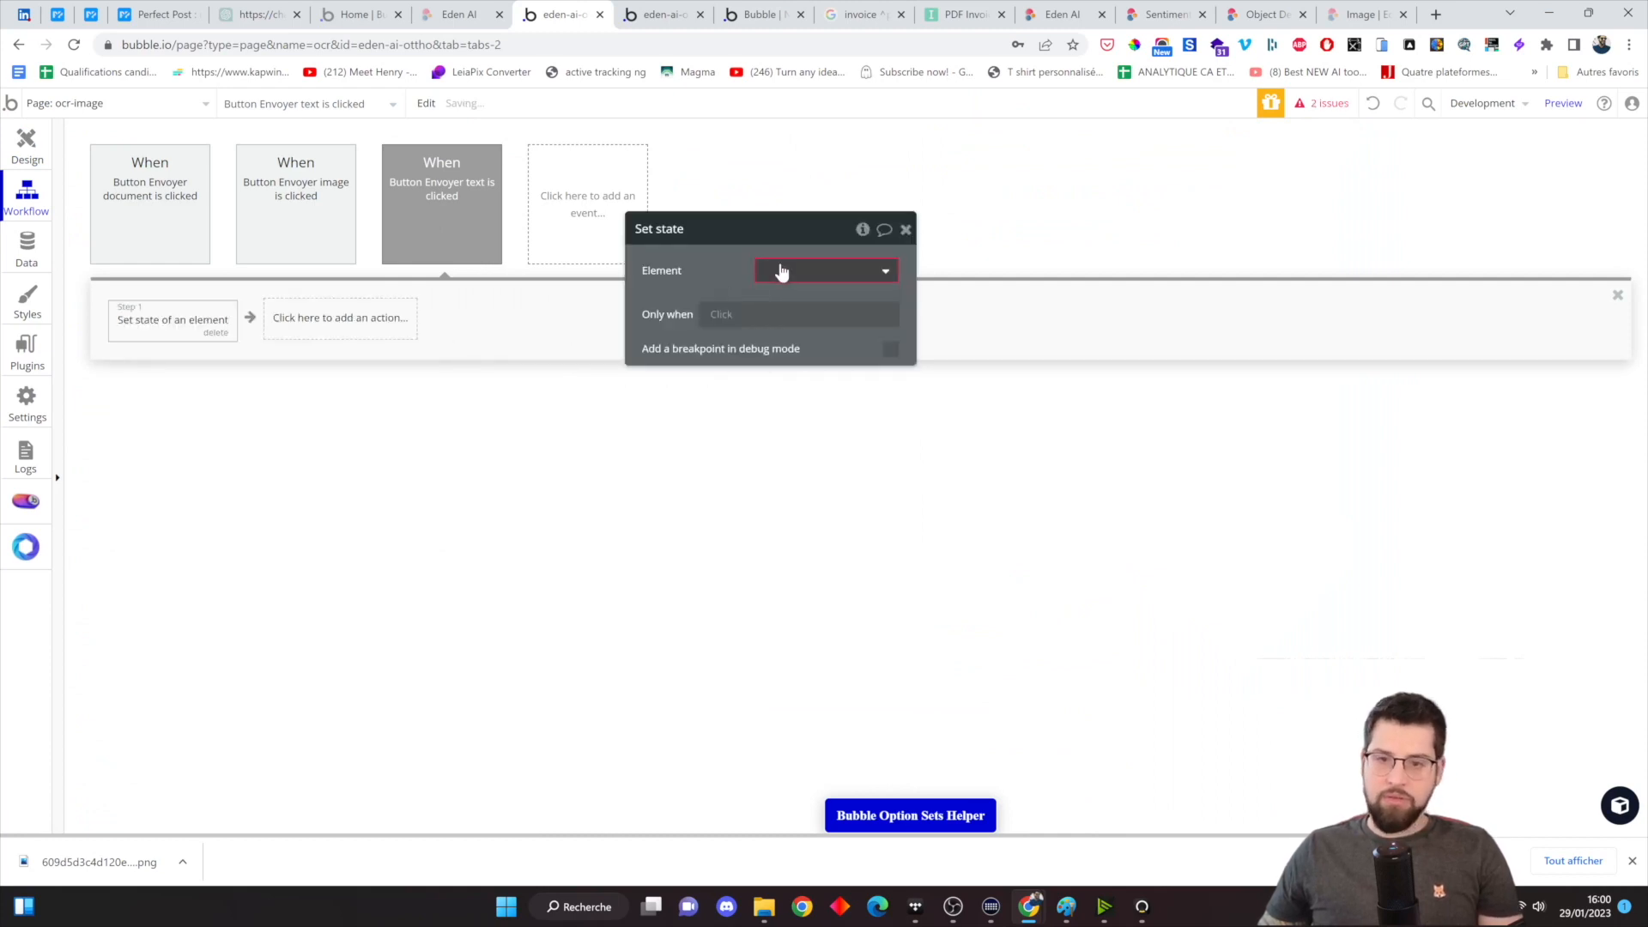
pyautogui.click(773, 271)
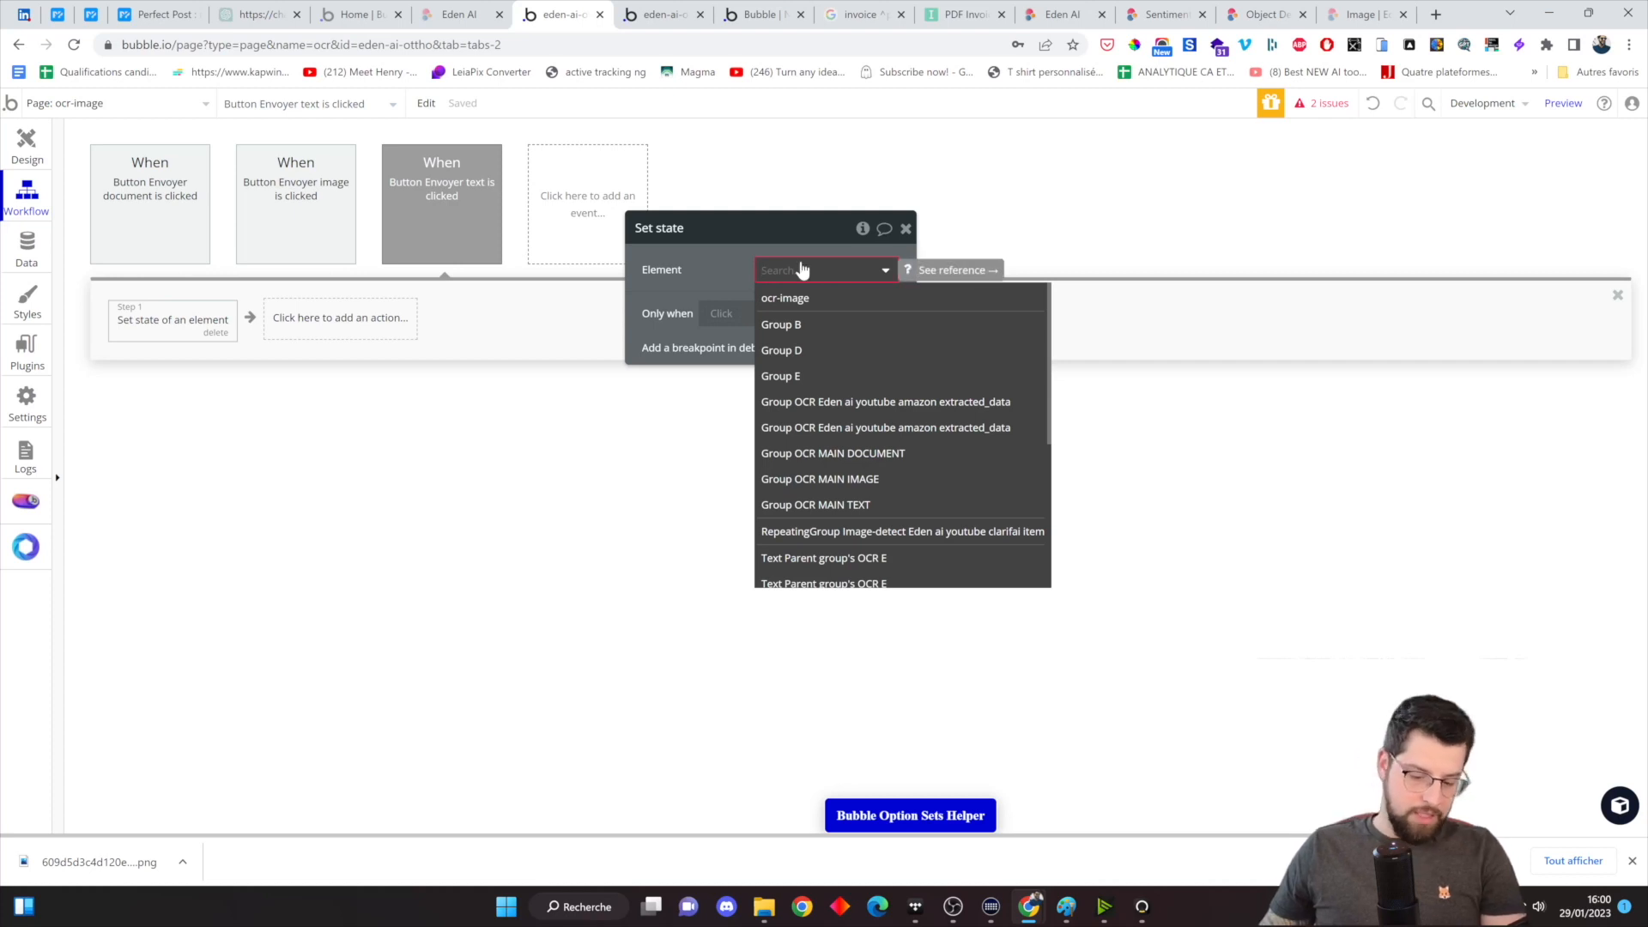
pyautogui.write('m')
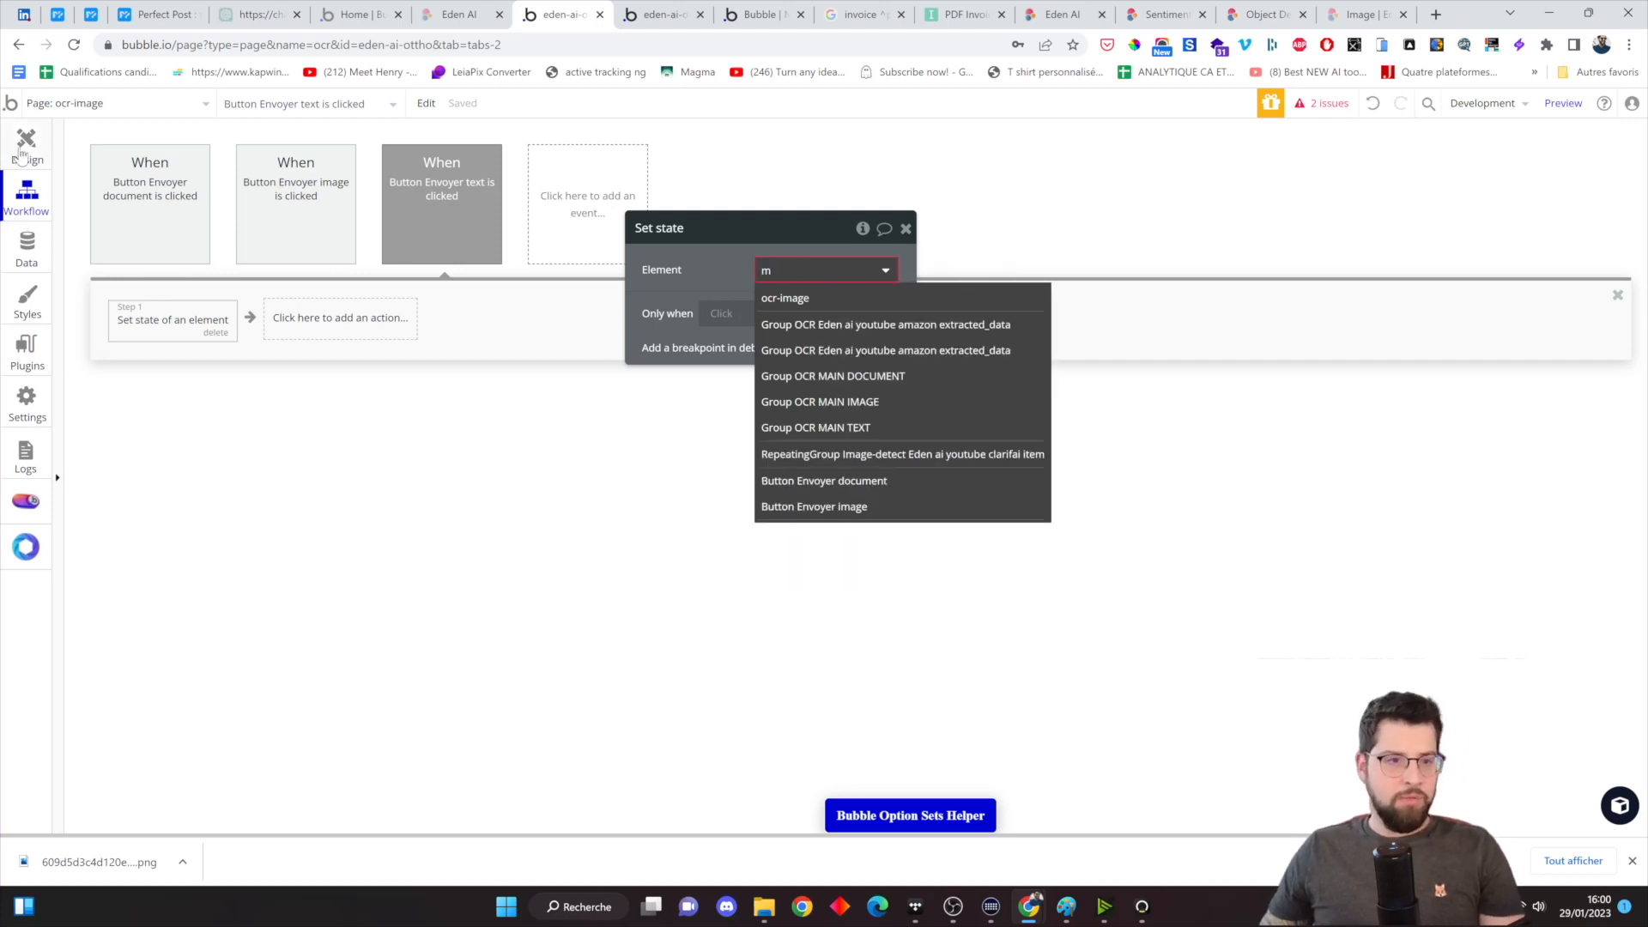
# - Replace the file uploader in Group OCR MAIN TEXT with a Multiline Input element
pyautogui.click(26, 148)
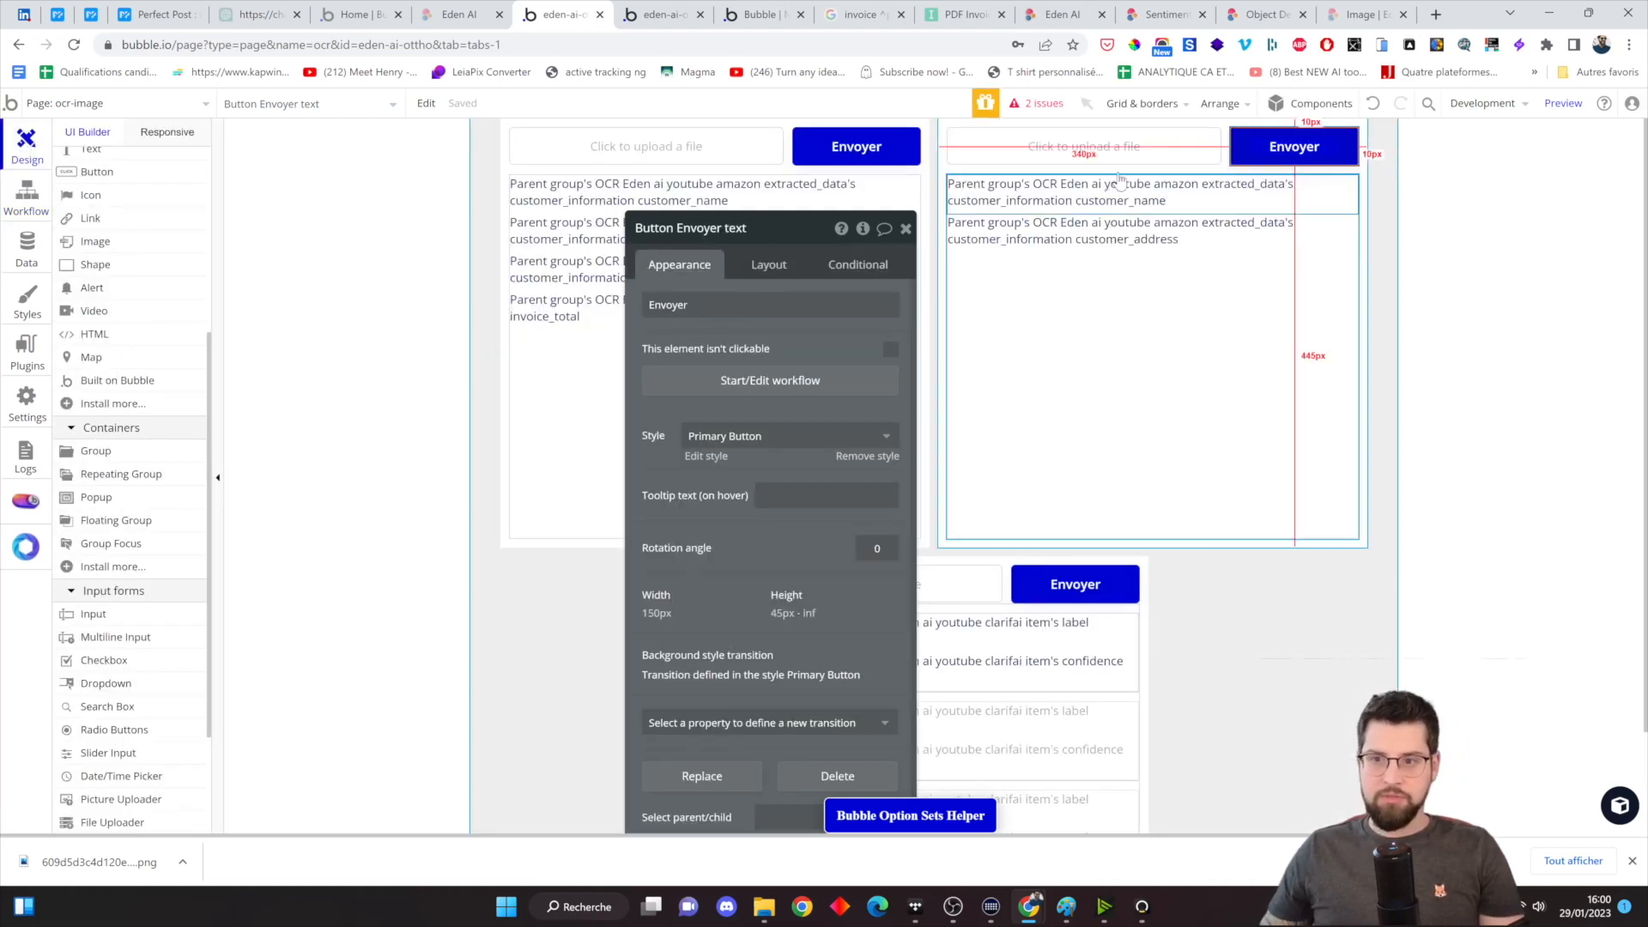
pyautogui.click(1153, 135)
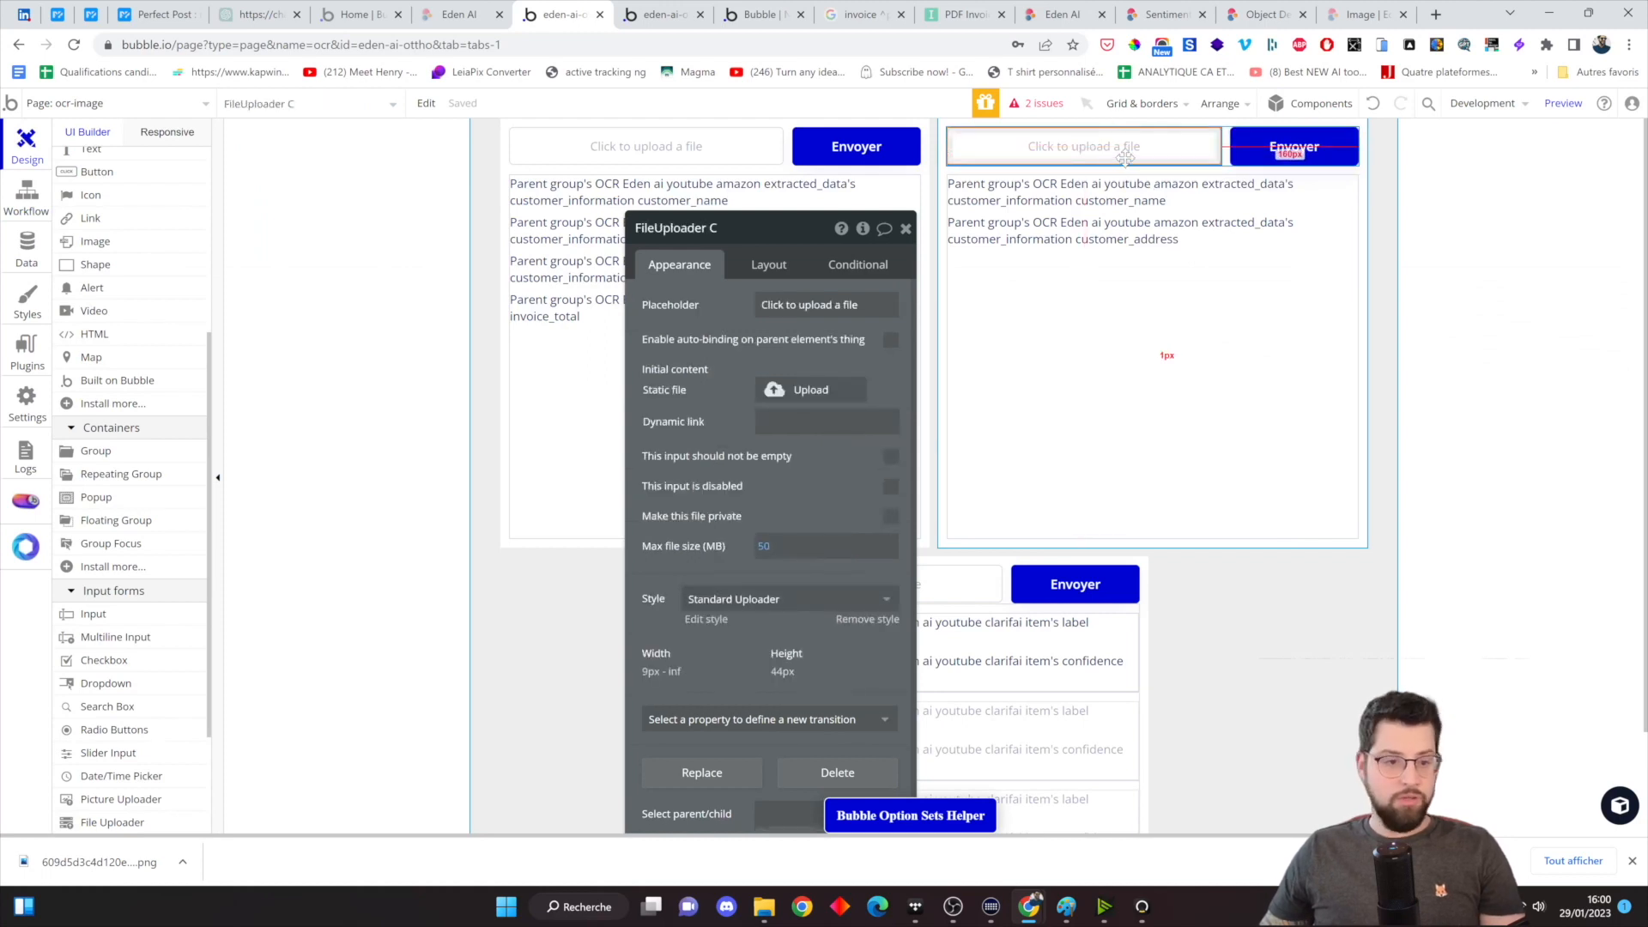
pyautogui.rightClick(1126, 154)
pyautogui.rightClick(1029, 145)
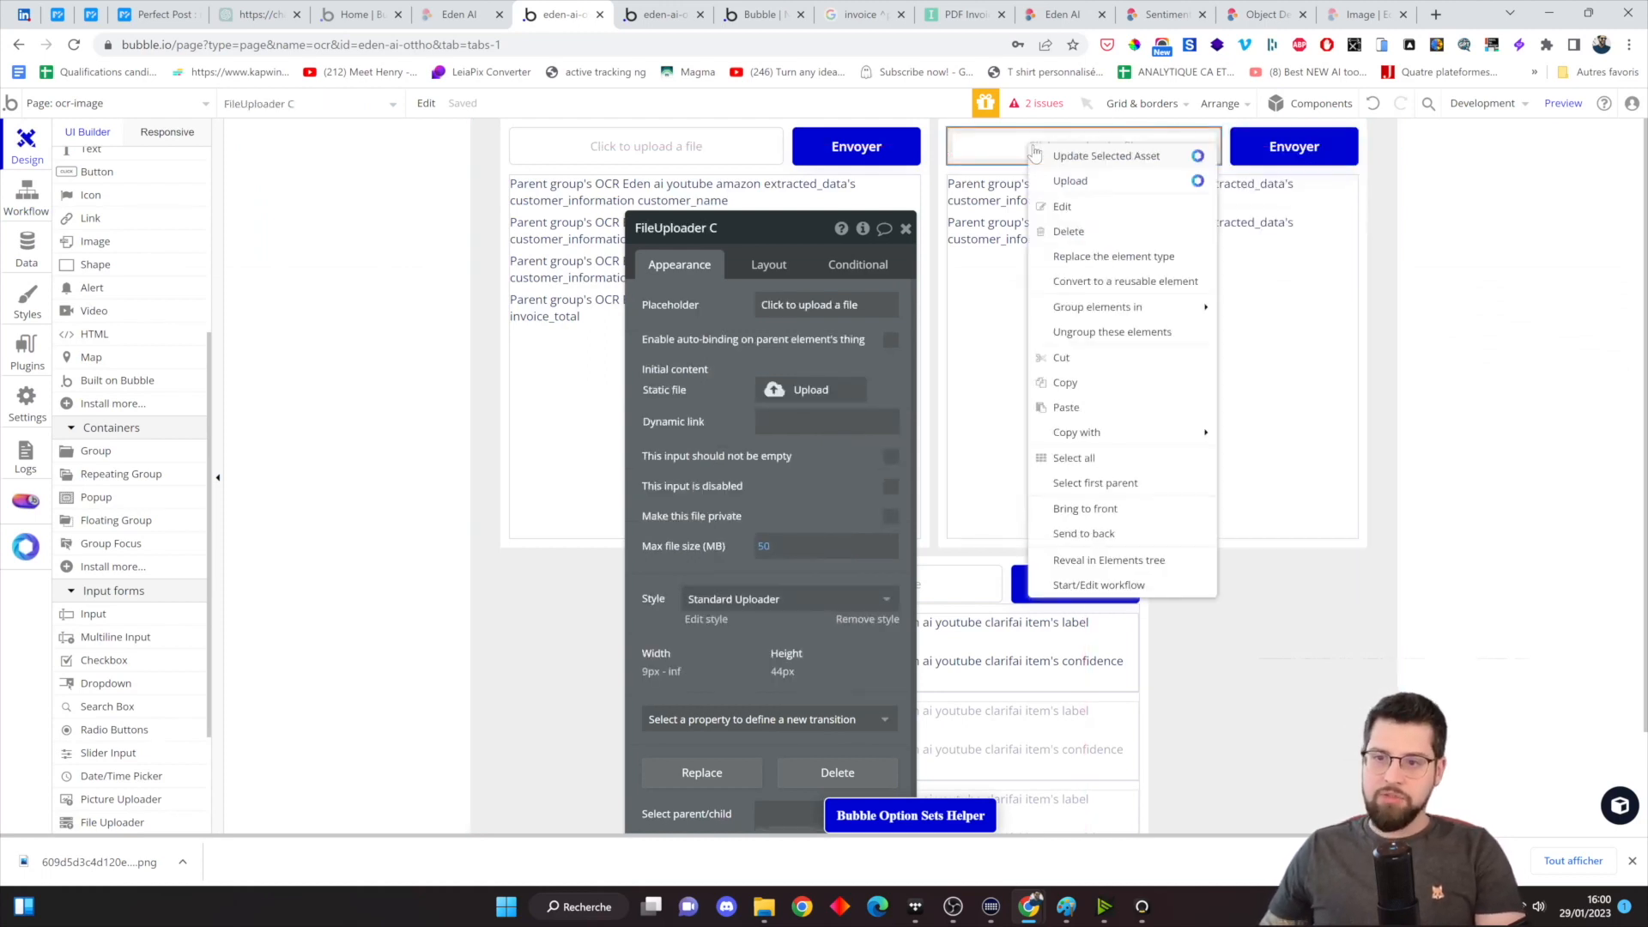
pyautogui.click(1121, 257)
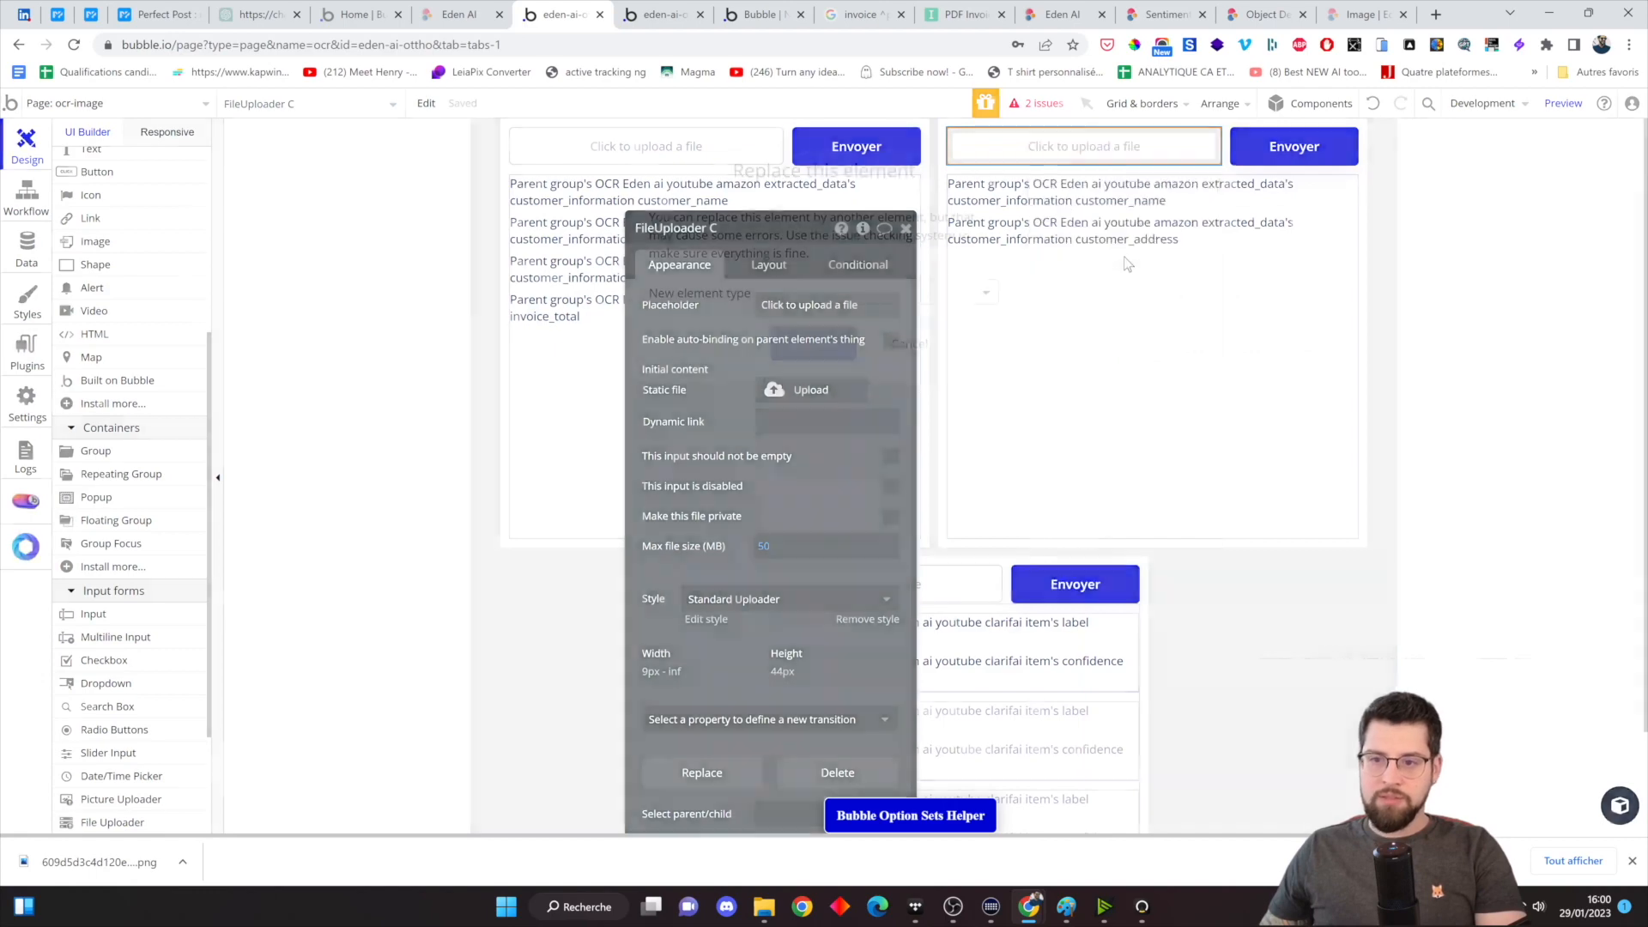
pyautogui.click(940, 292)
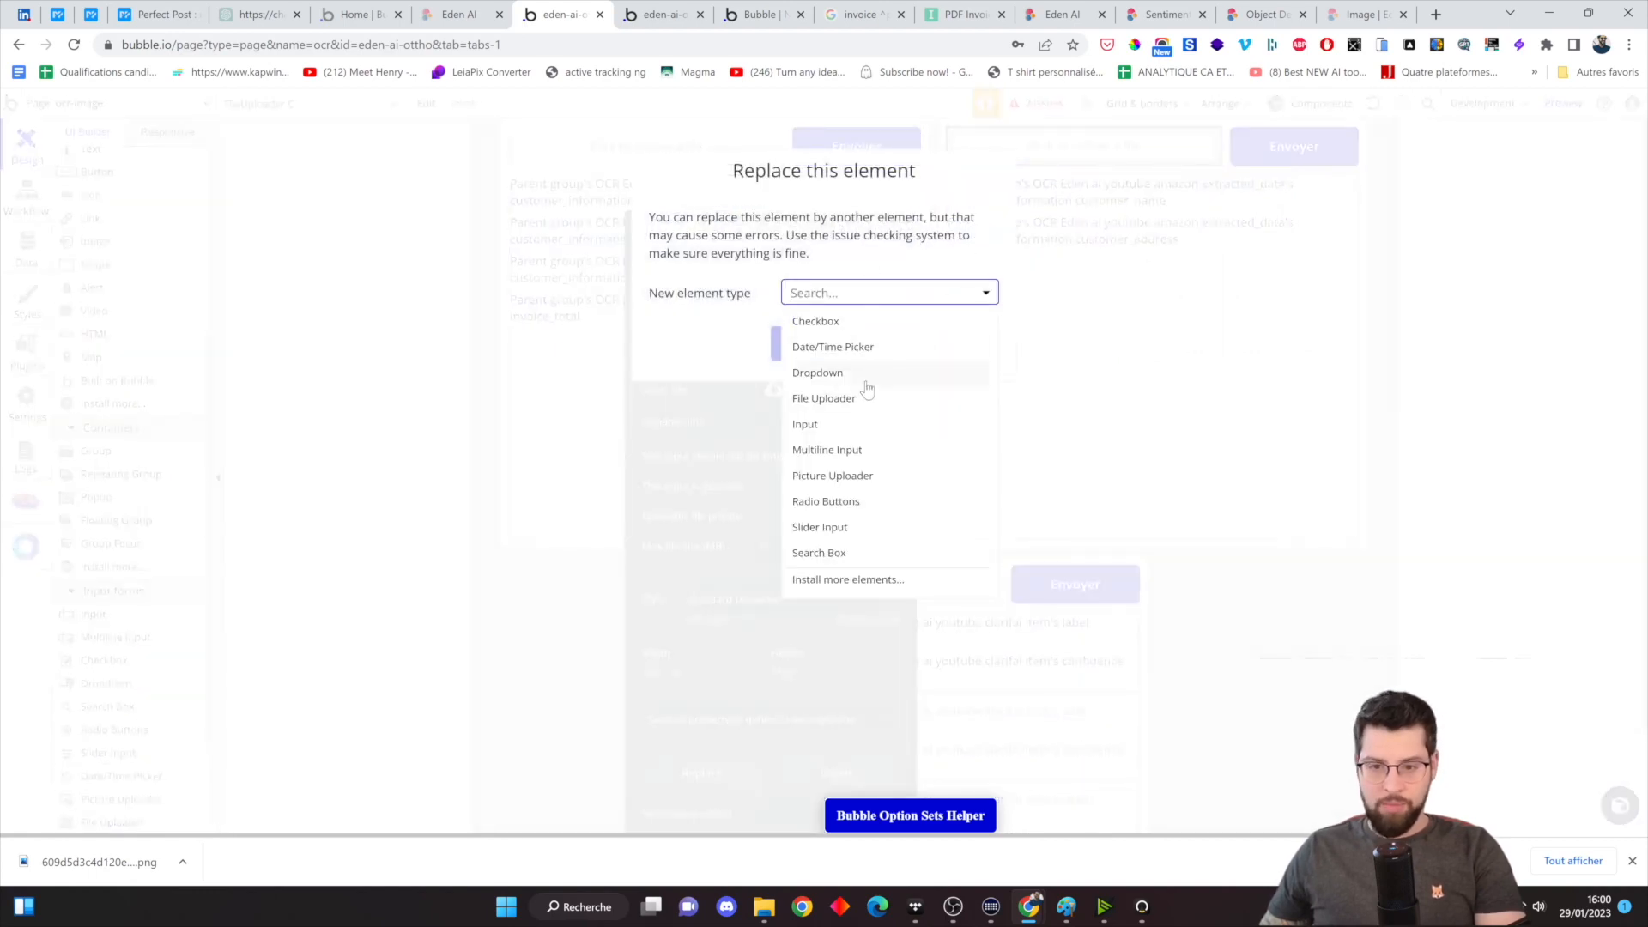
pyautogui.click(850, 451)
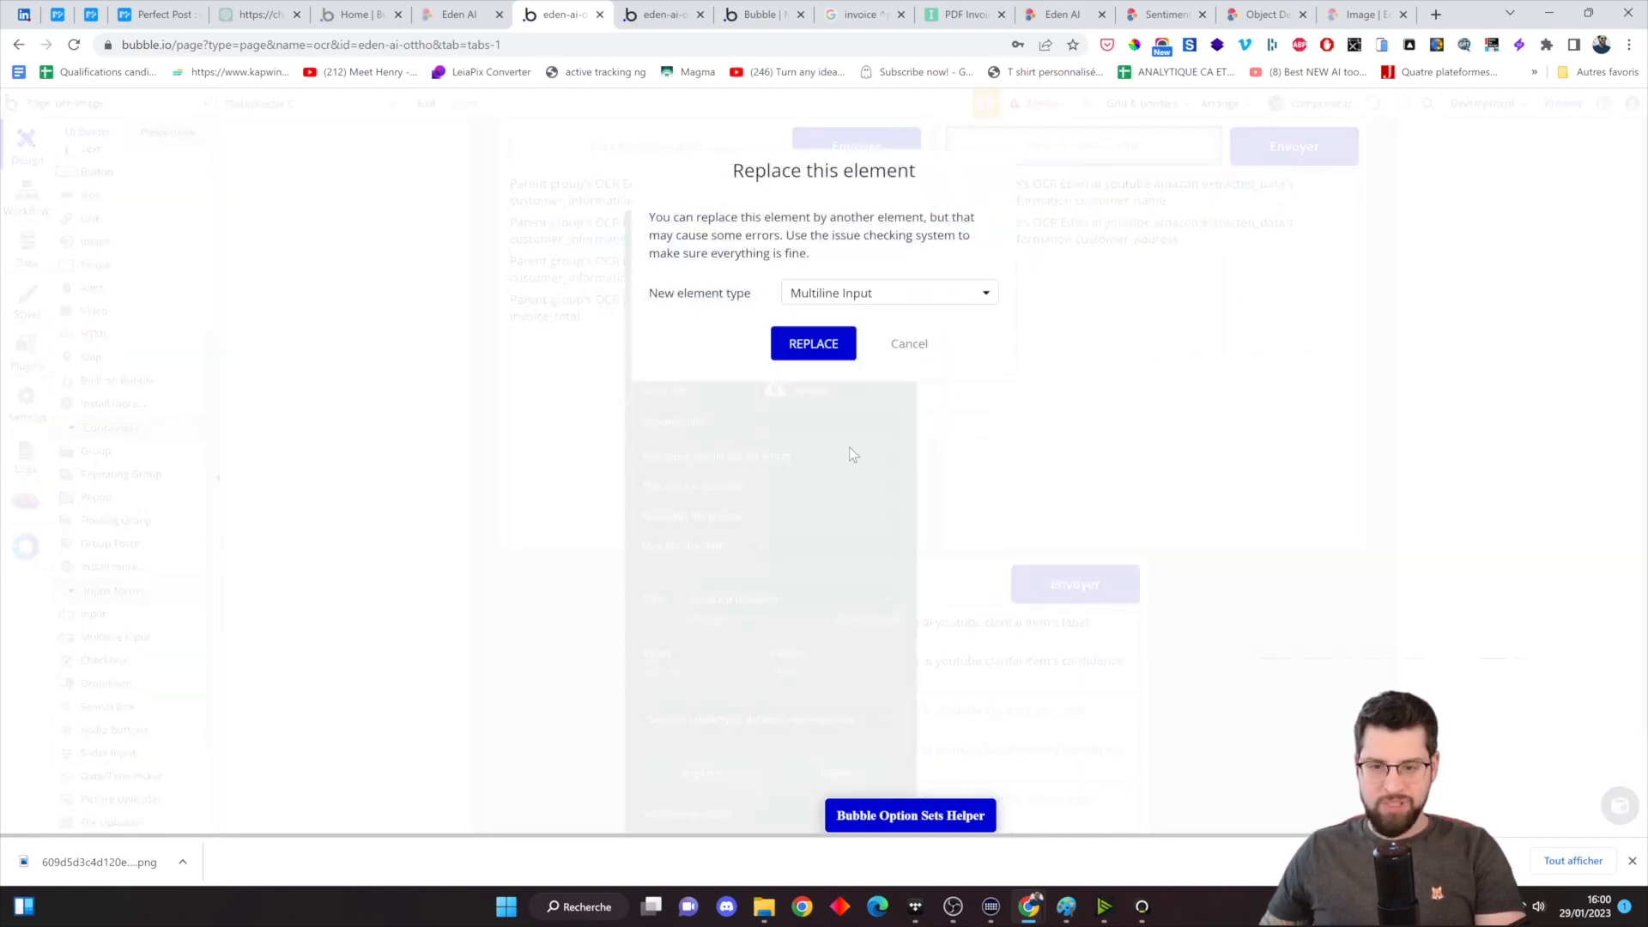
pyautogui.click(810, 342)
# - Set the multiline input's placeholder to "Texte à analyser"
pyautogui.doubleClick(1016, 136)
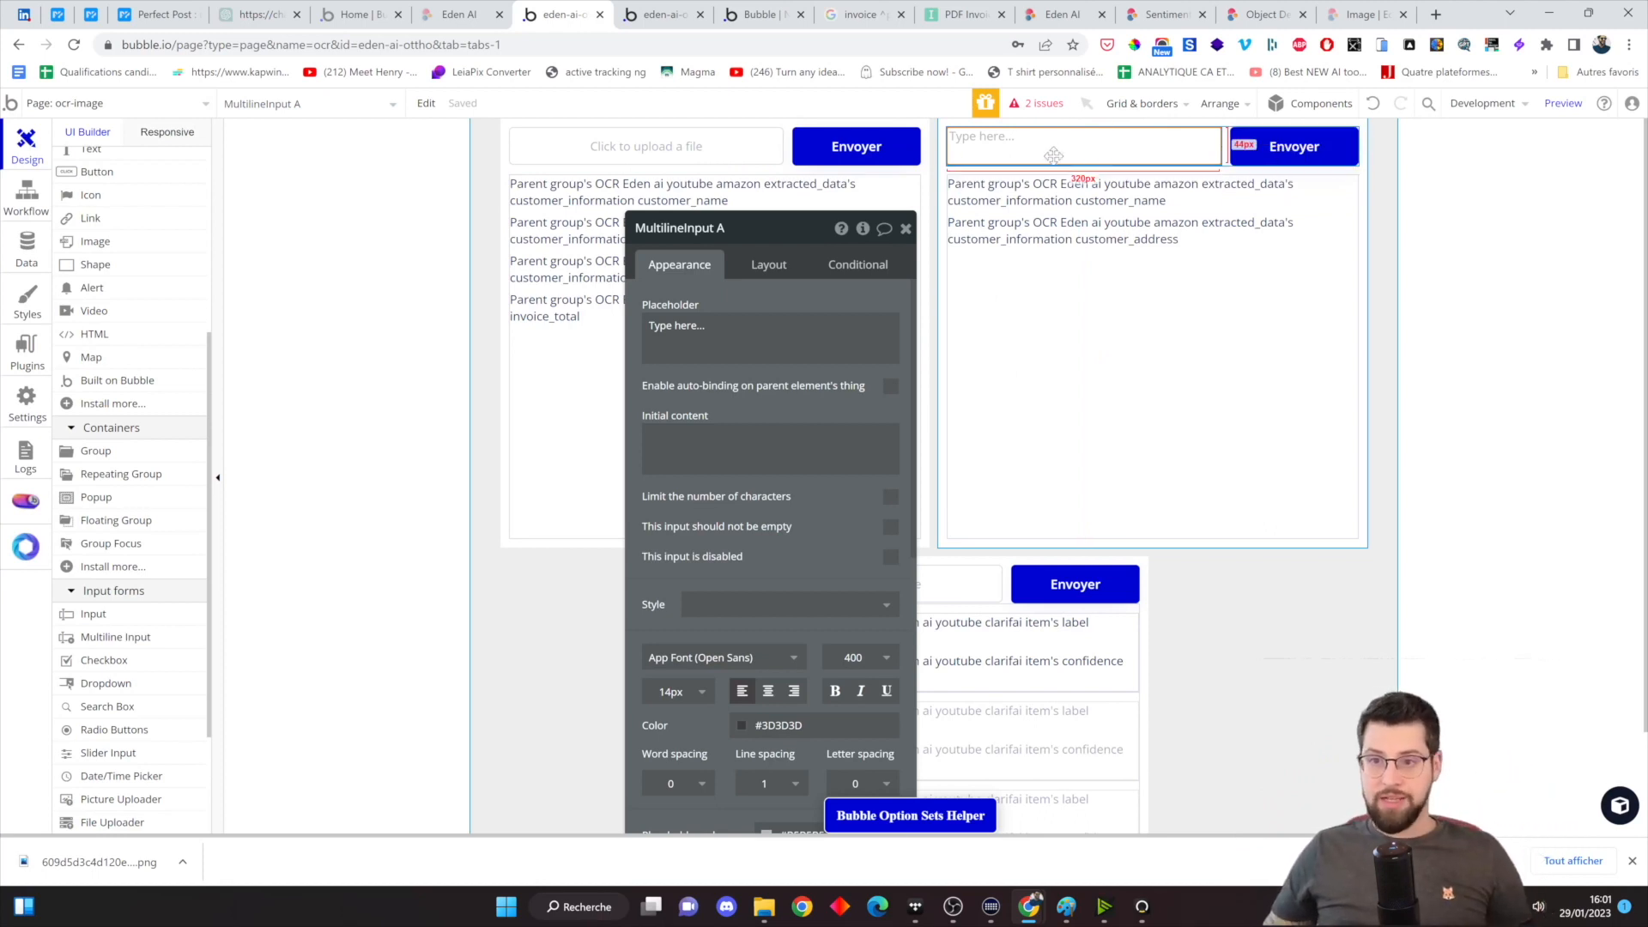
pyautogui.click(738, 334)
pyautogui.write('Texte à anal')
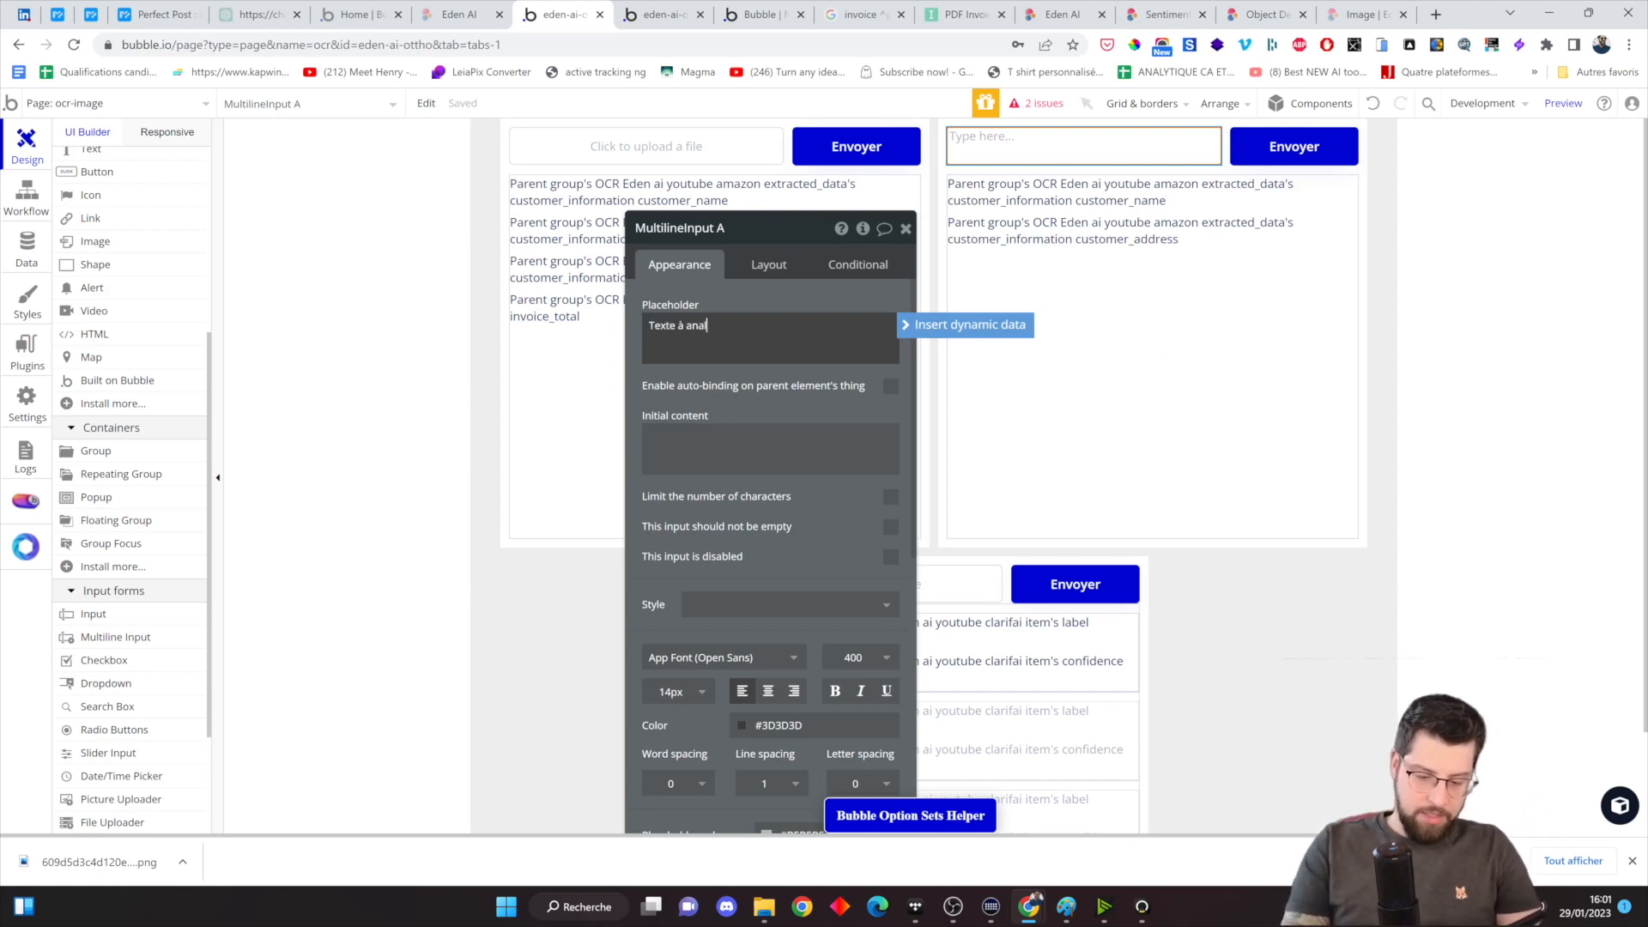
pyautogui.write('yser')
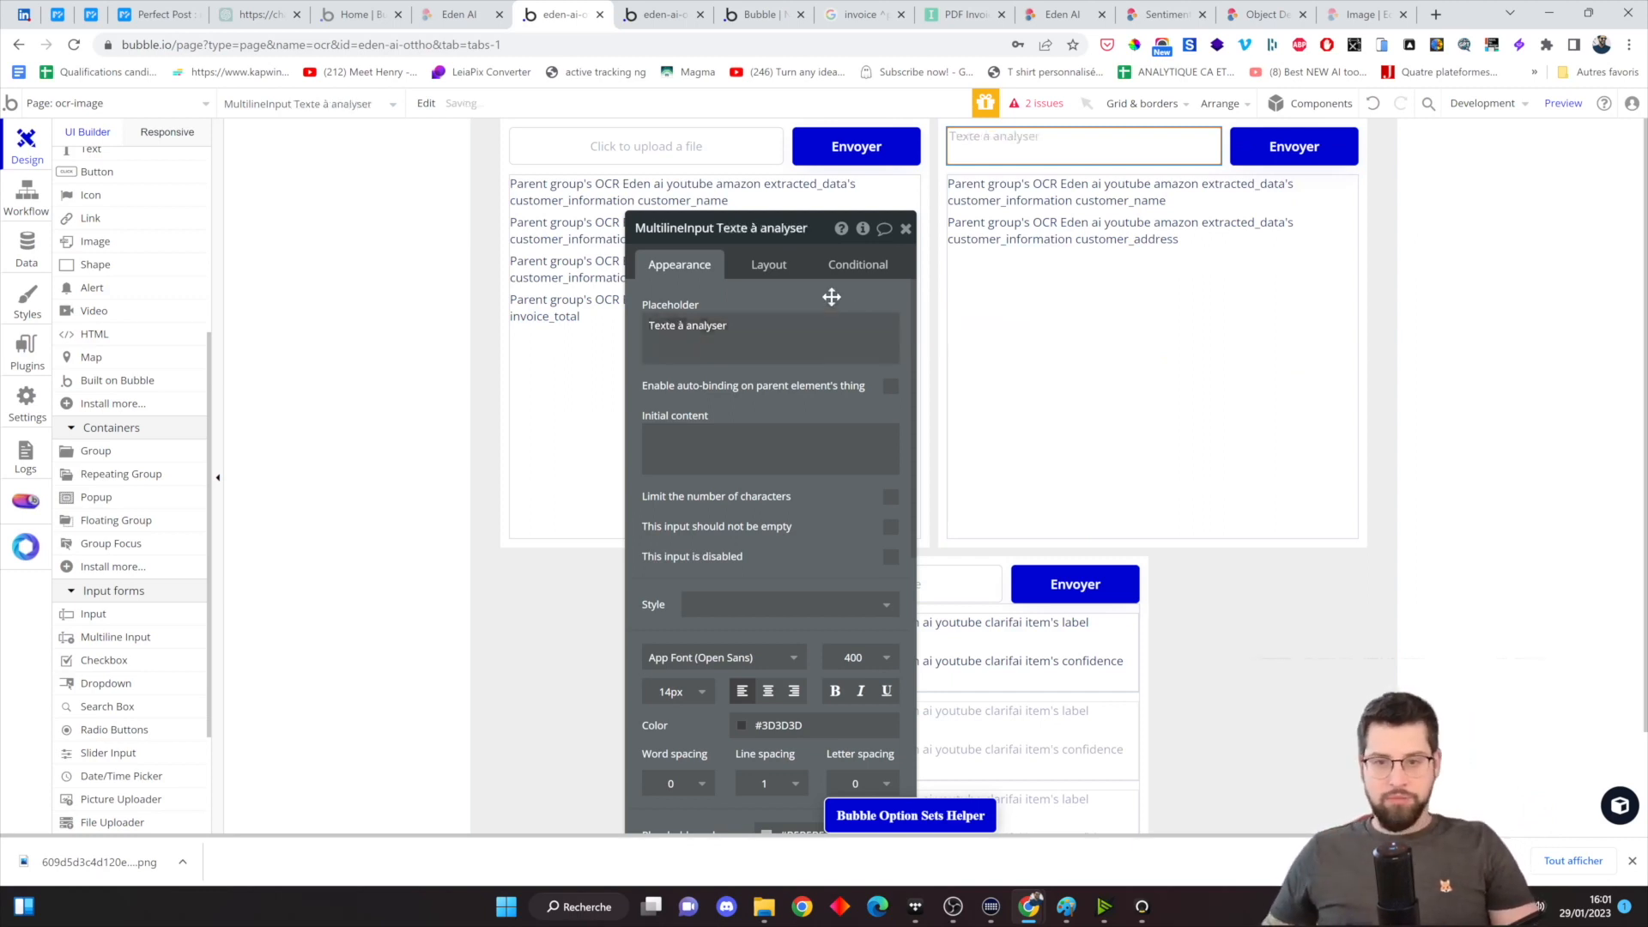
# - Return to Button Envoyer text's click workflow and search for a group as the Set state action's element
pyautogui.click(1276, 160)
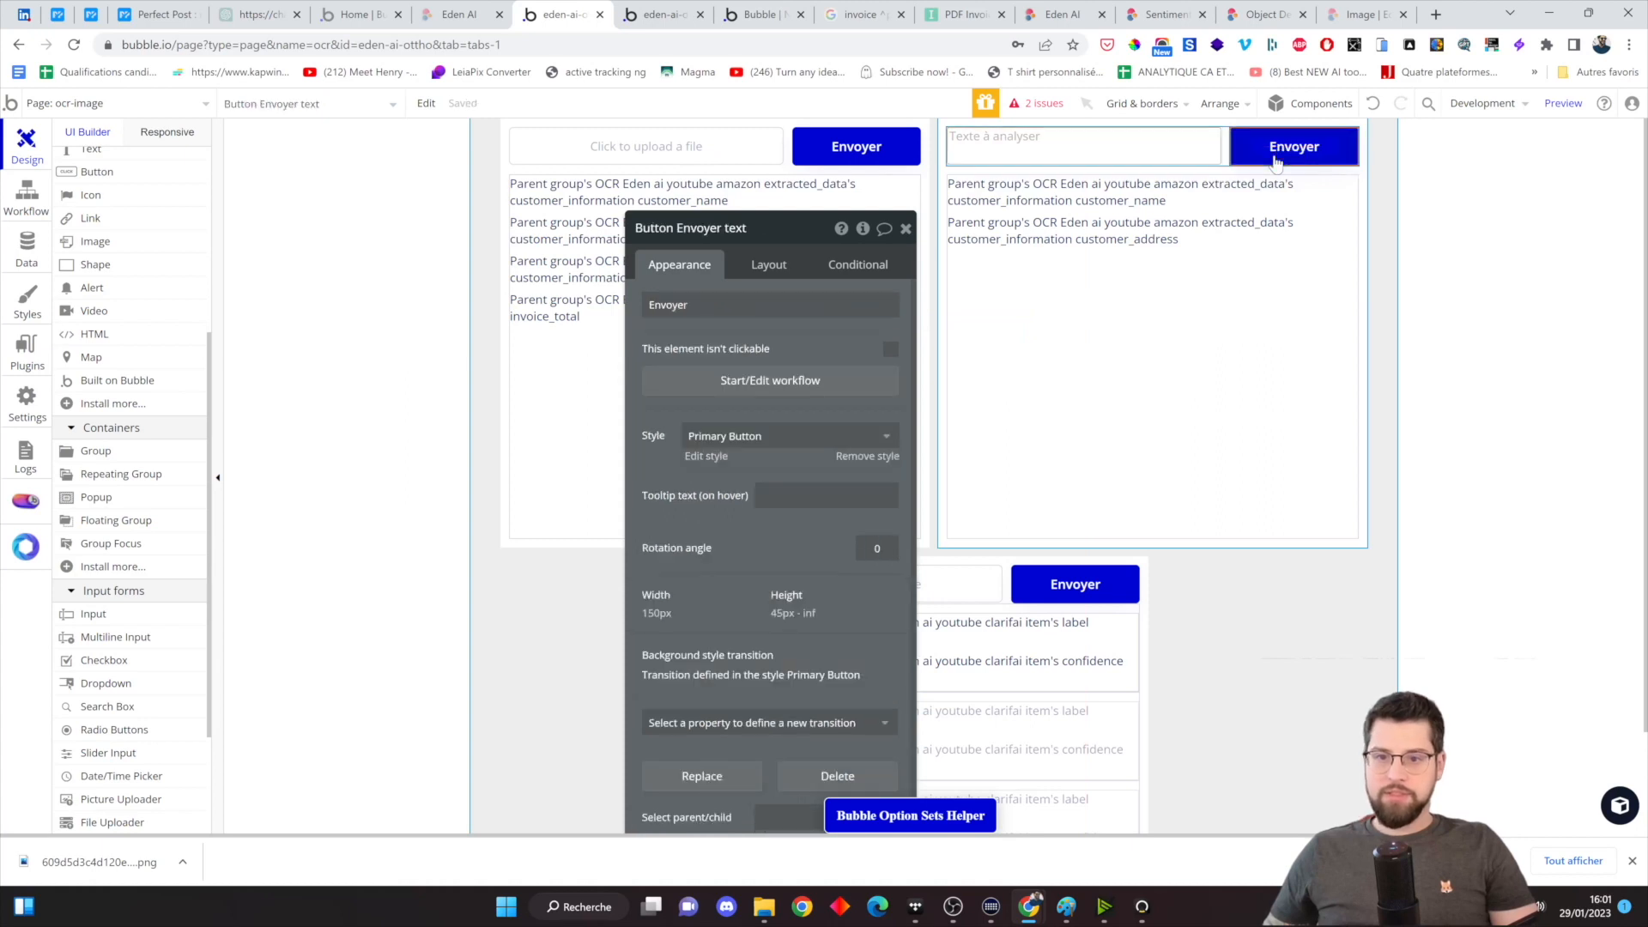
pyautogui.click(759, 380)
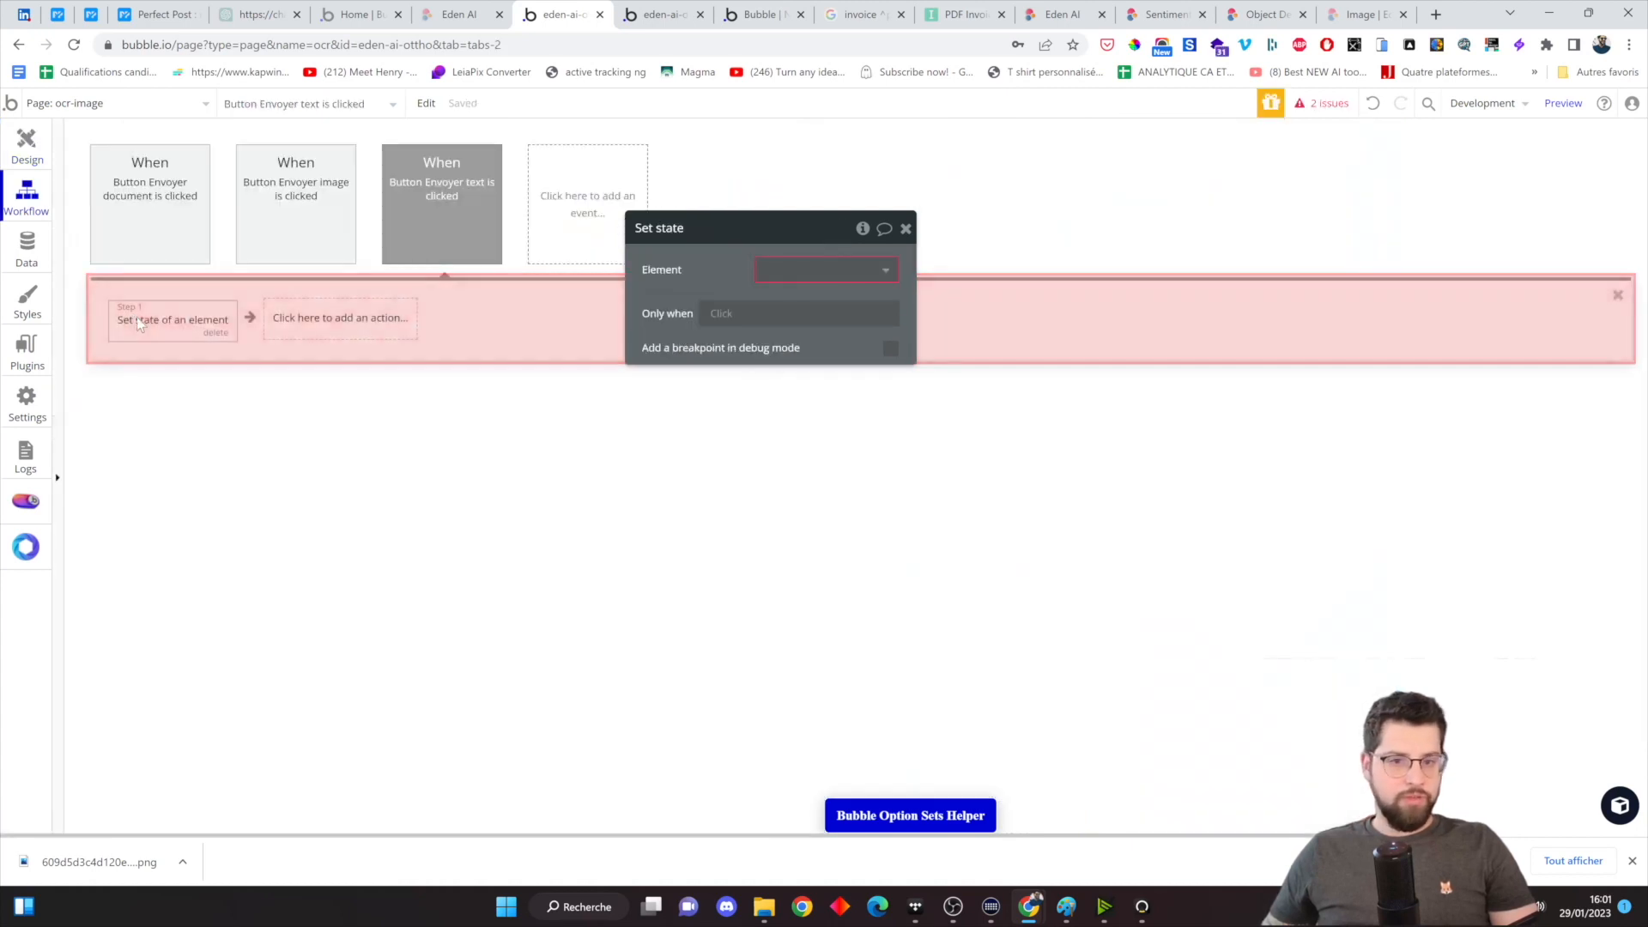
pyautogui.click(824, 270)
pyautogui.write('gr')
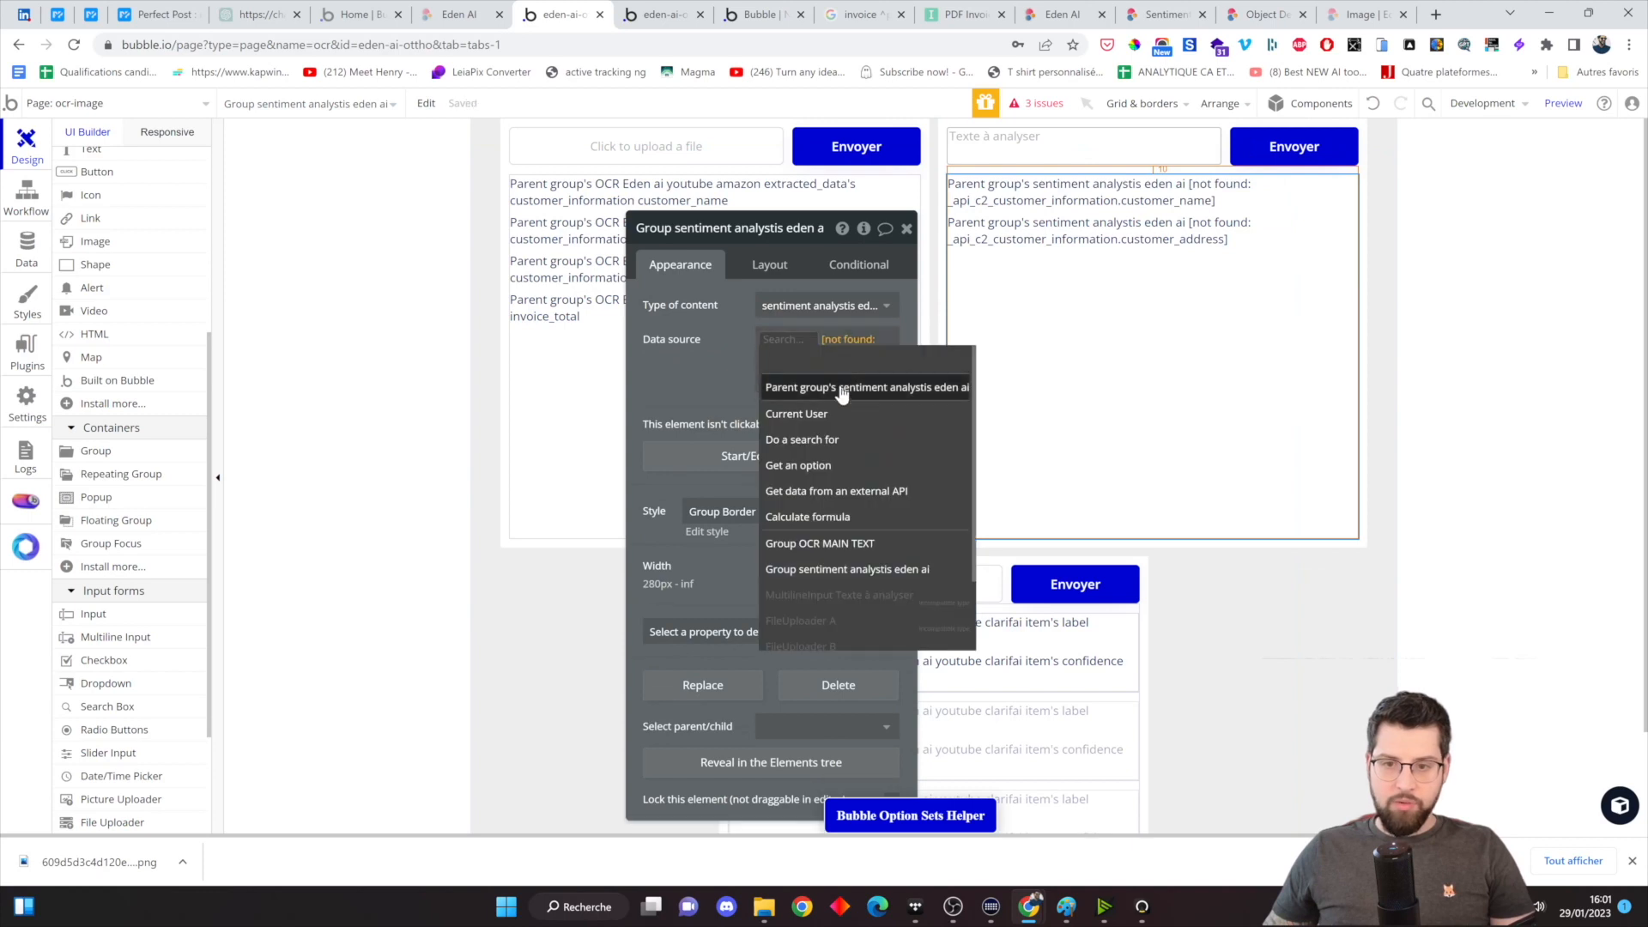
# - Set the result group's data source to the parent group's sentiment analystis eden ai and bind its first text to amazon general_sentiment
pyautogui.click(839, 388)
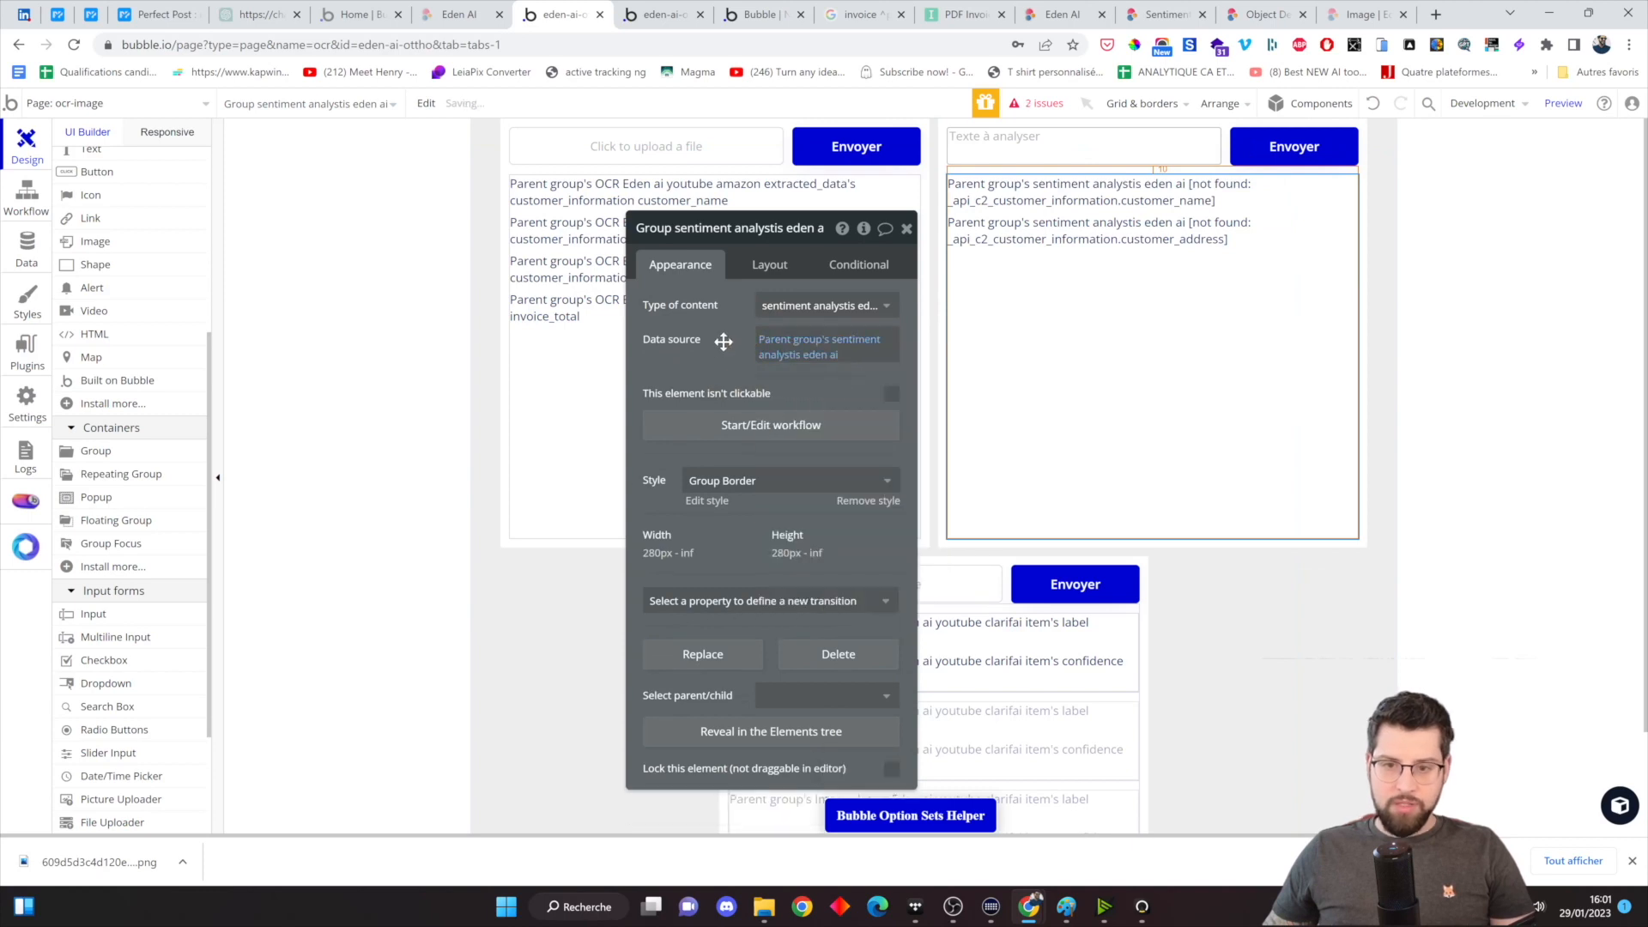
pyautogui.click(1107, 192)
pyautogui.click(669, 309)
pyautogui.click(697, 349)
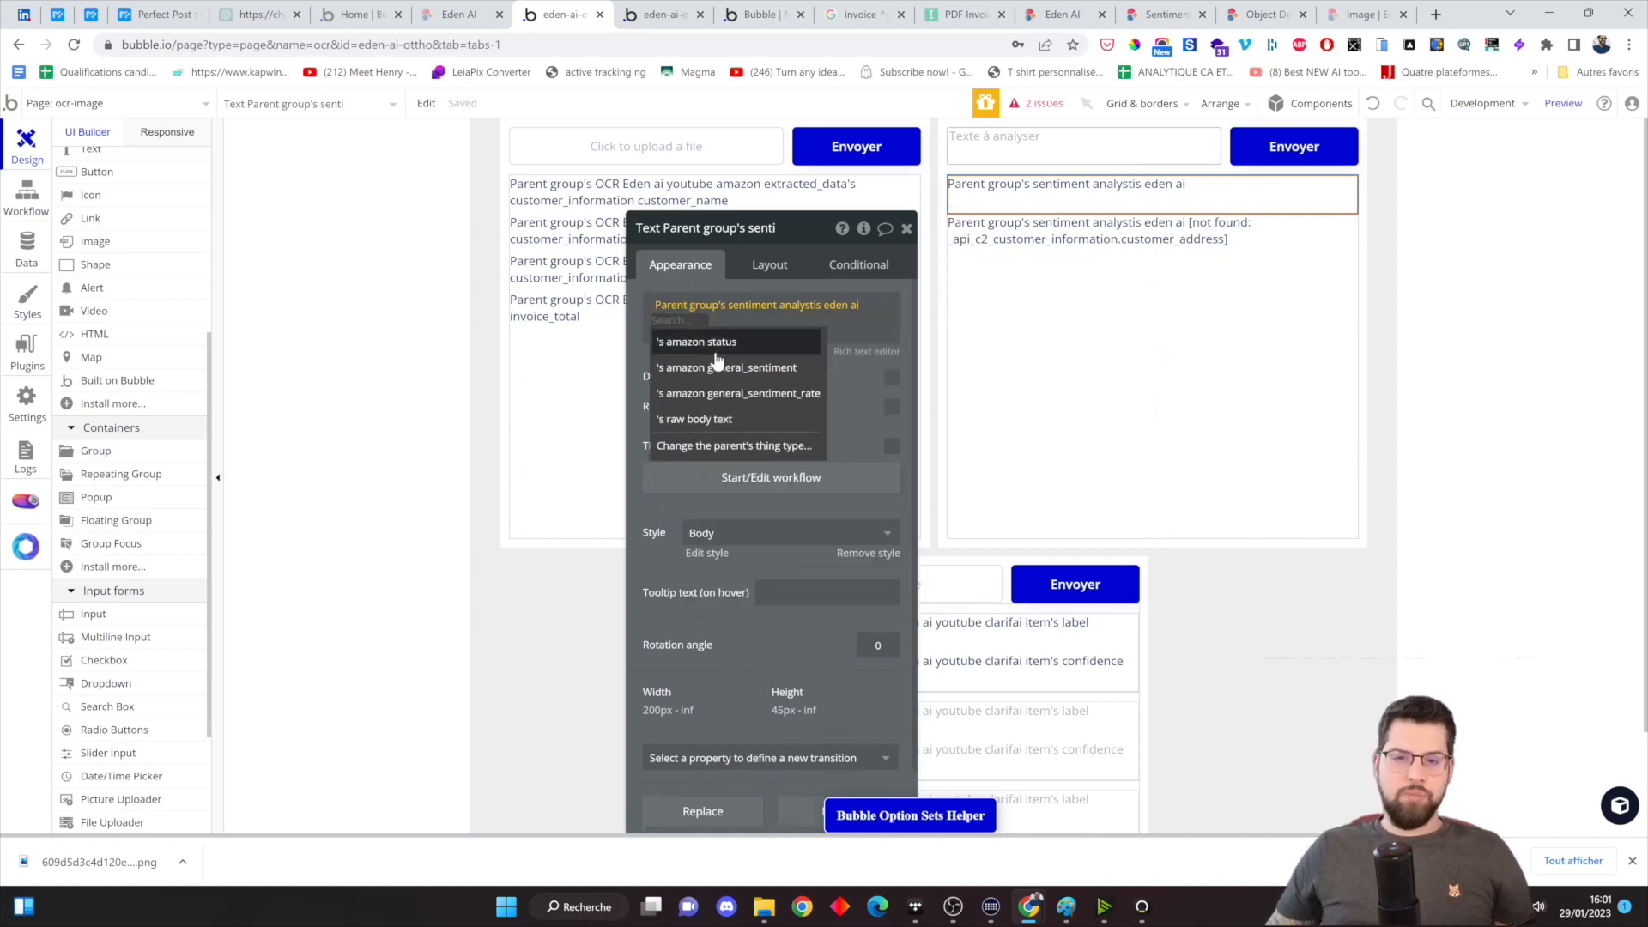
pyautogui.click(717, 369)
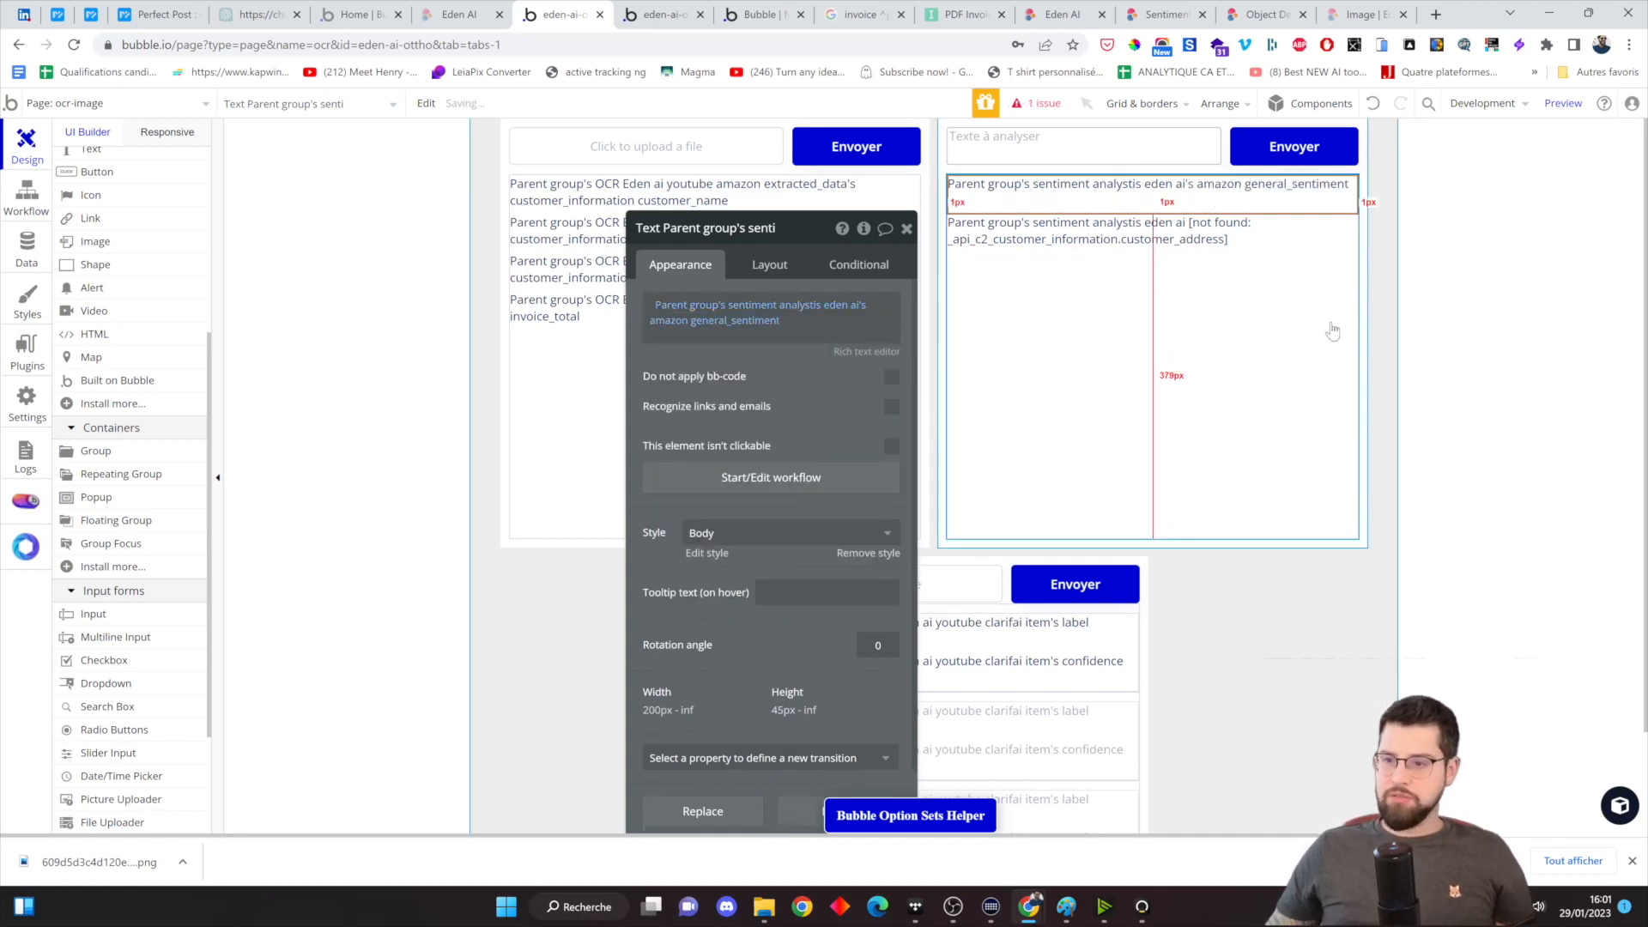
# - Bind the second text in the result group to the parent group's amazon general_sentiment_rate
pyautogui.click(1150, 234)
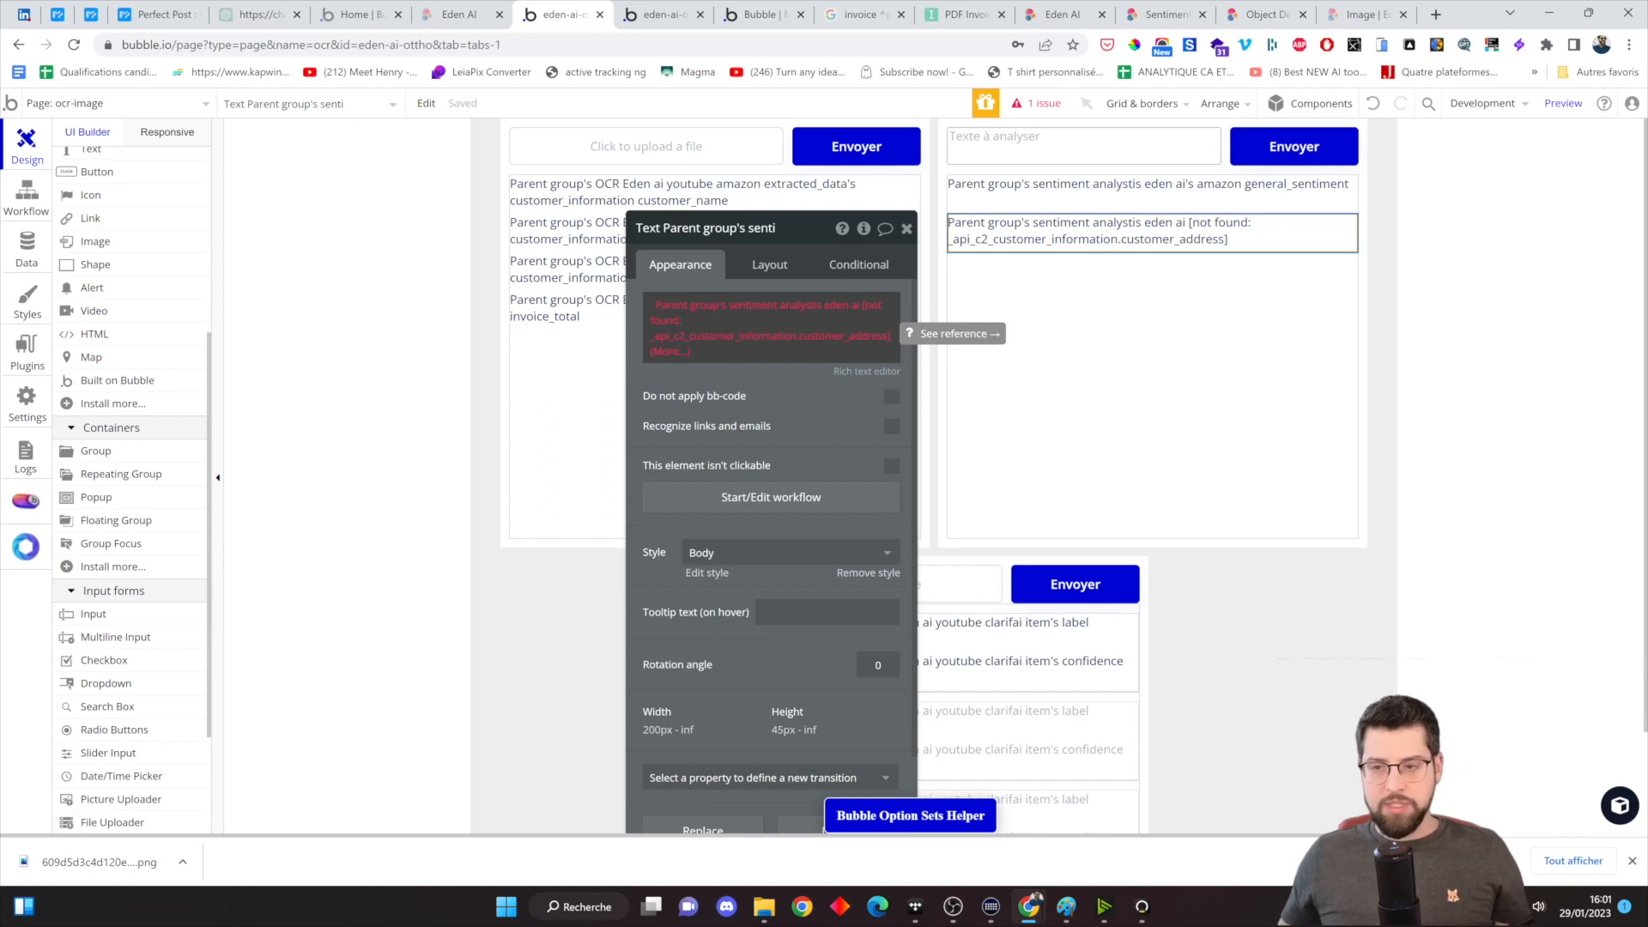
pyautogui.click(700, 306)
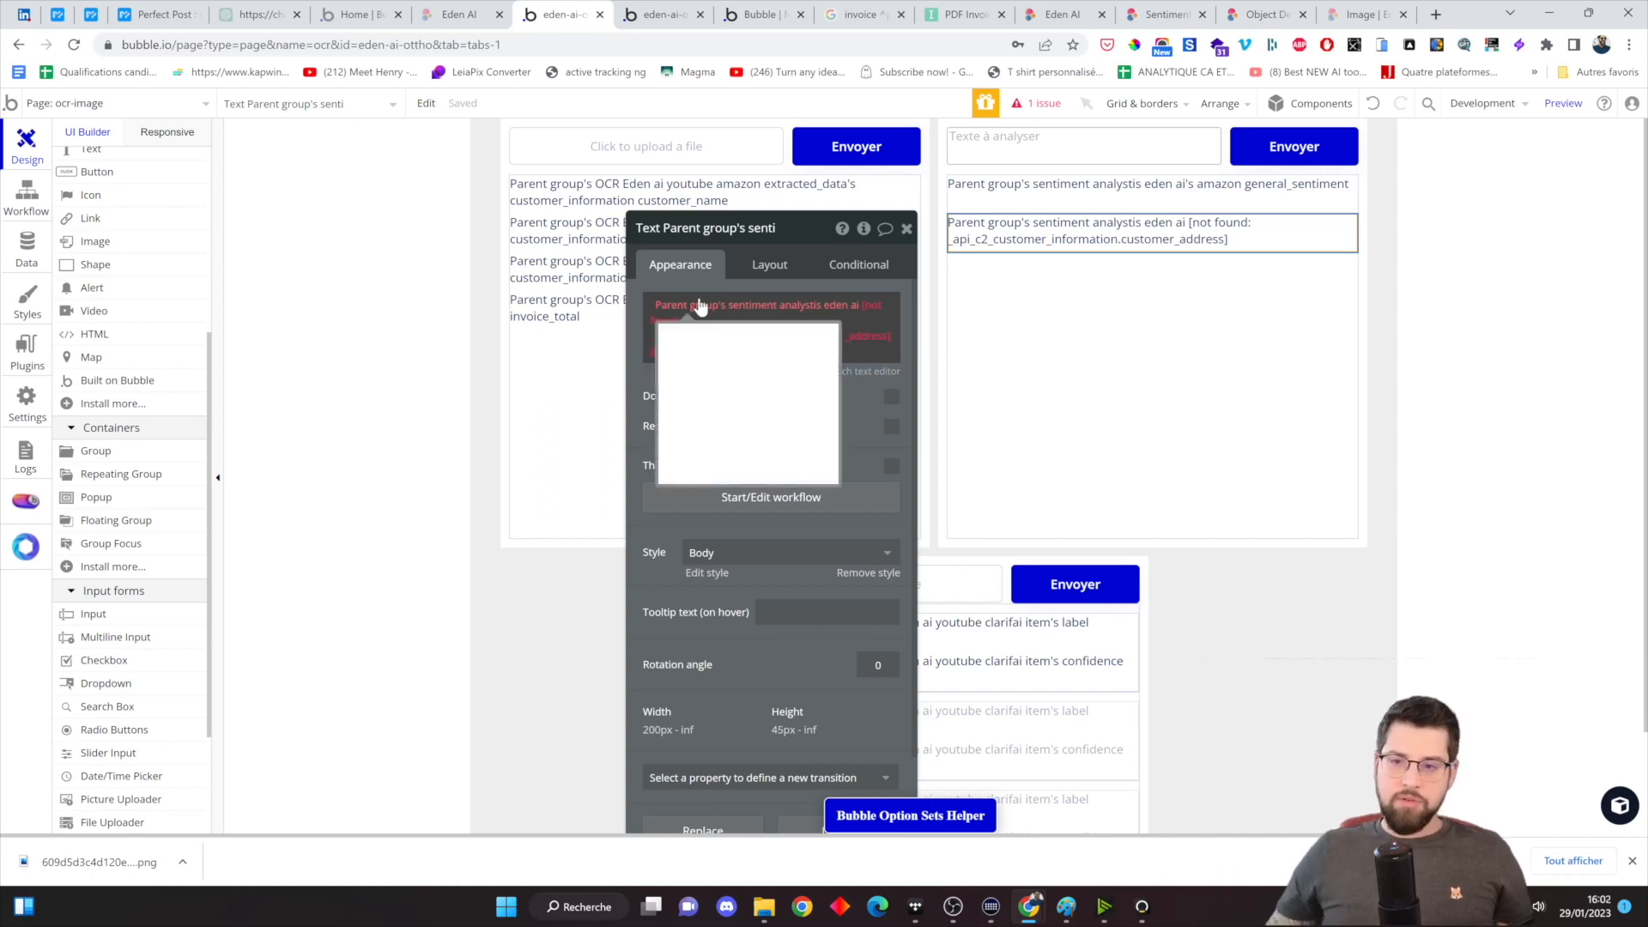
pyautogui.click(700, 306)
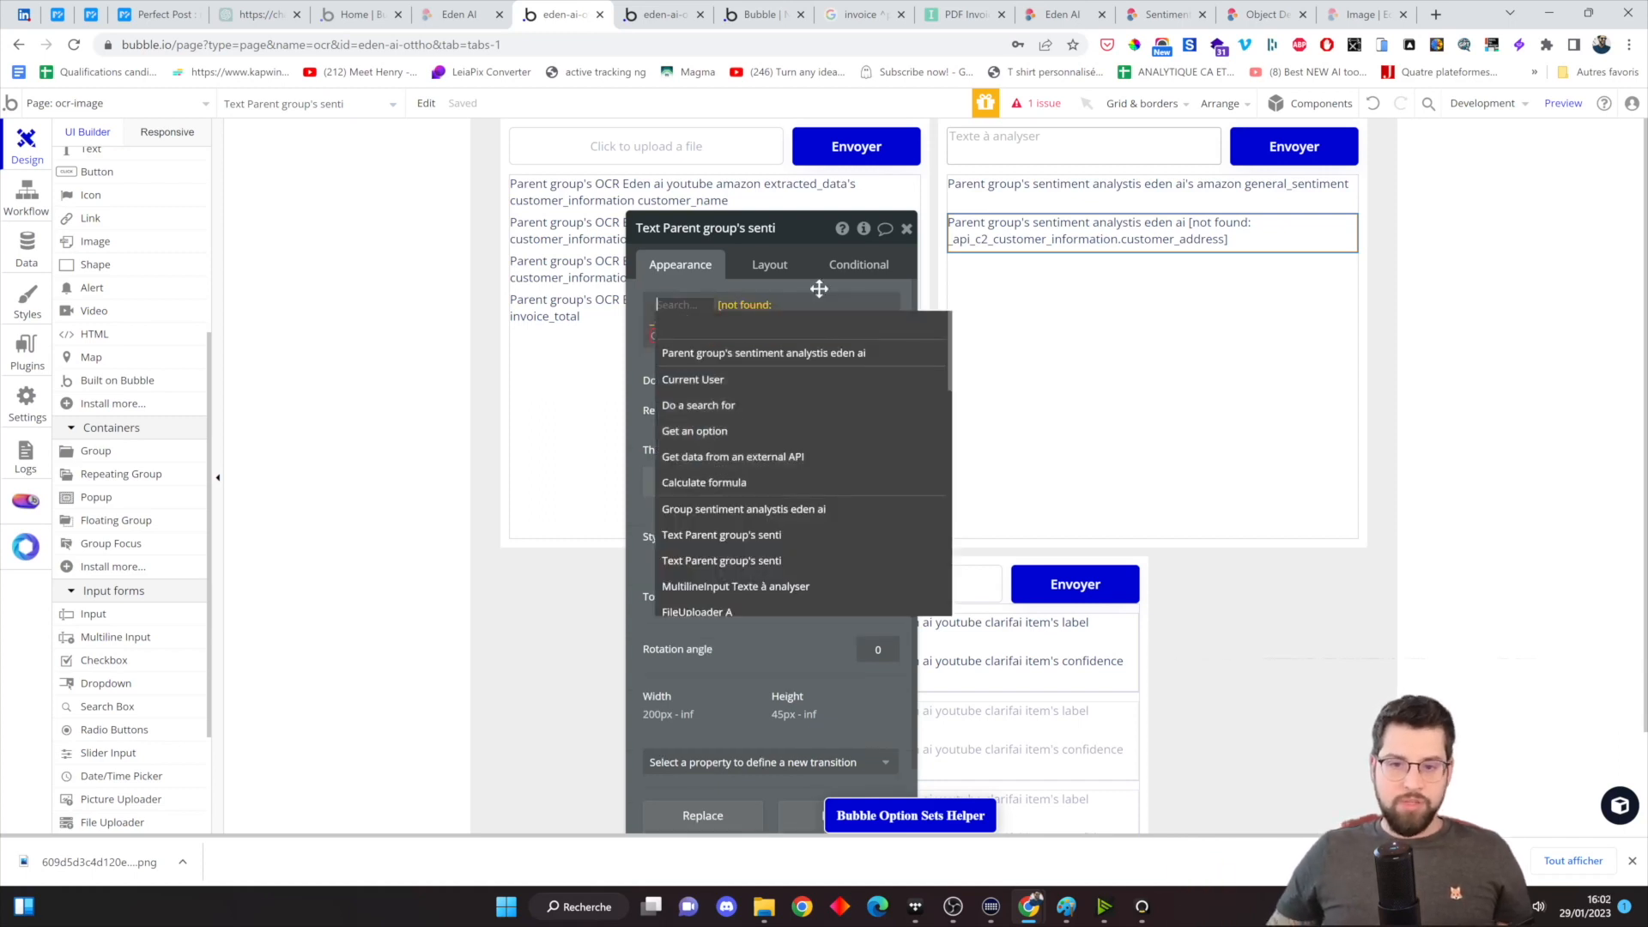
pyautogui.click(816, 358)
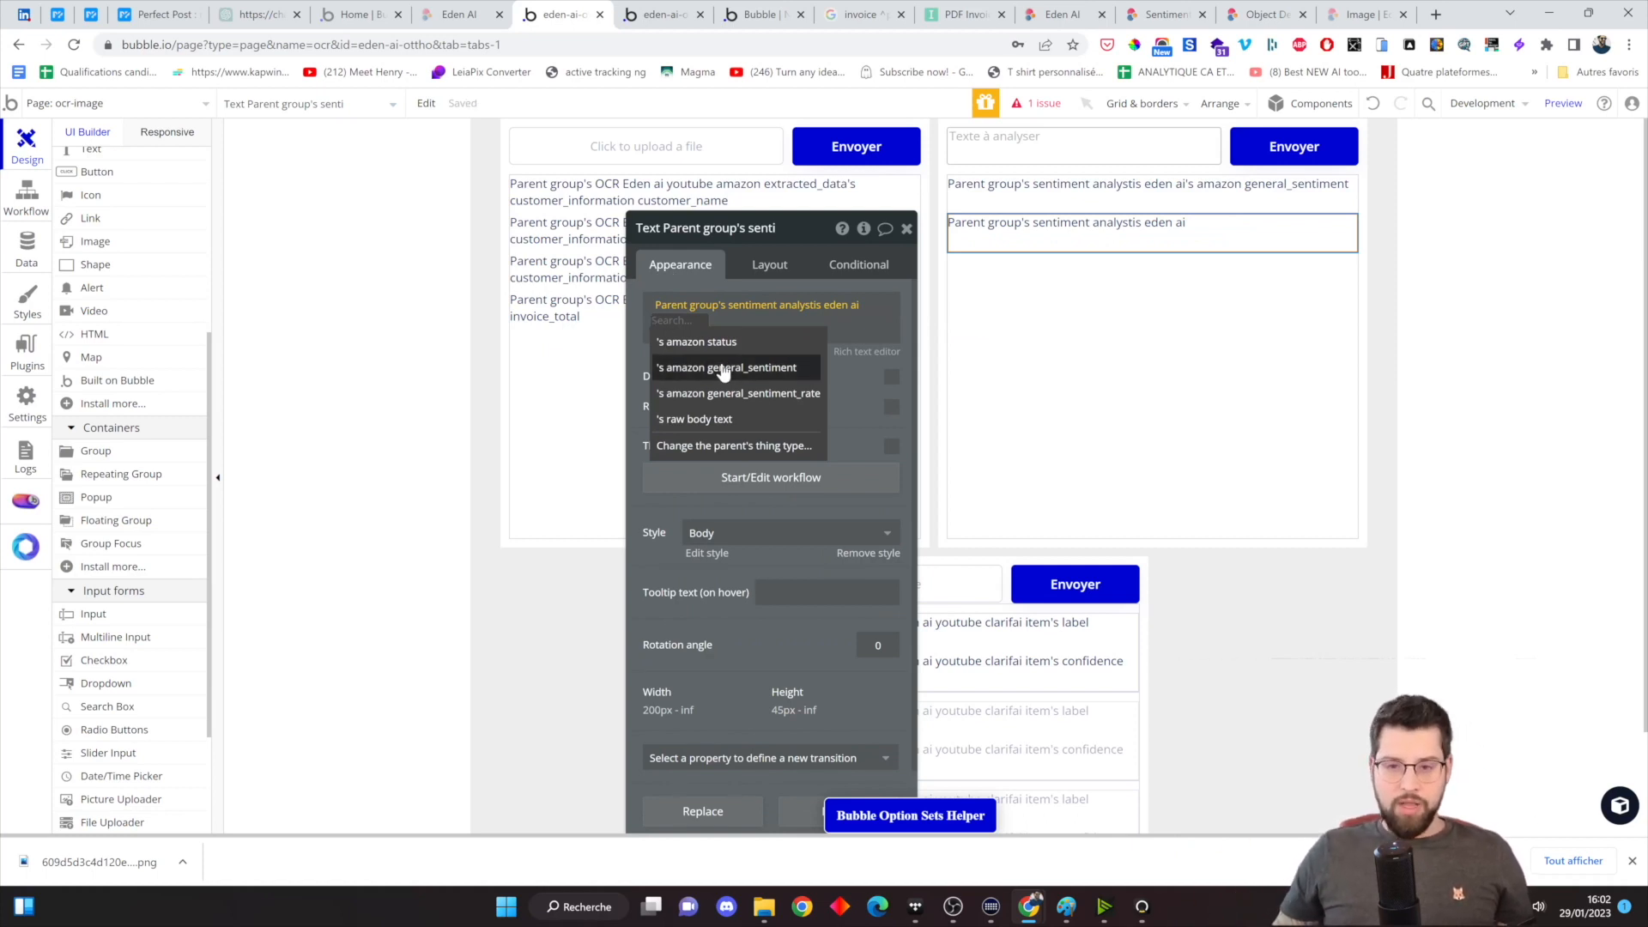
pyautogui.click(719, 393)
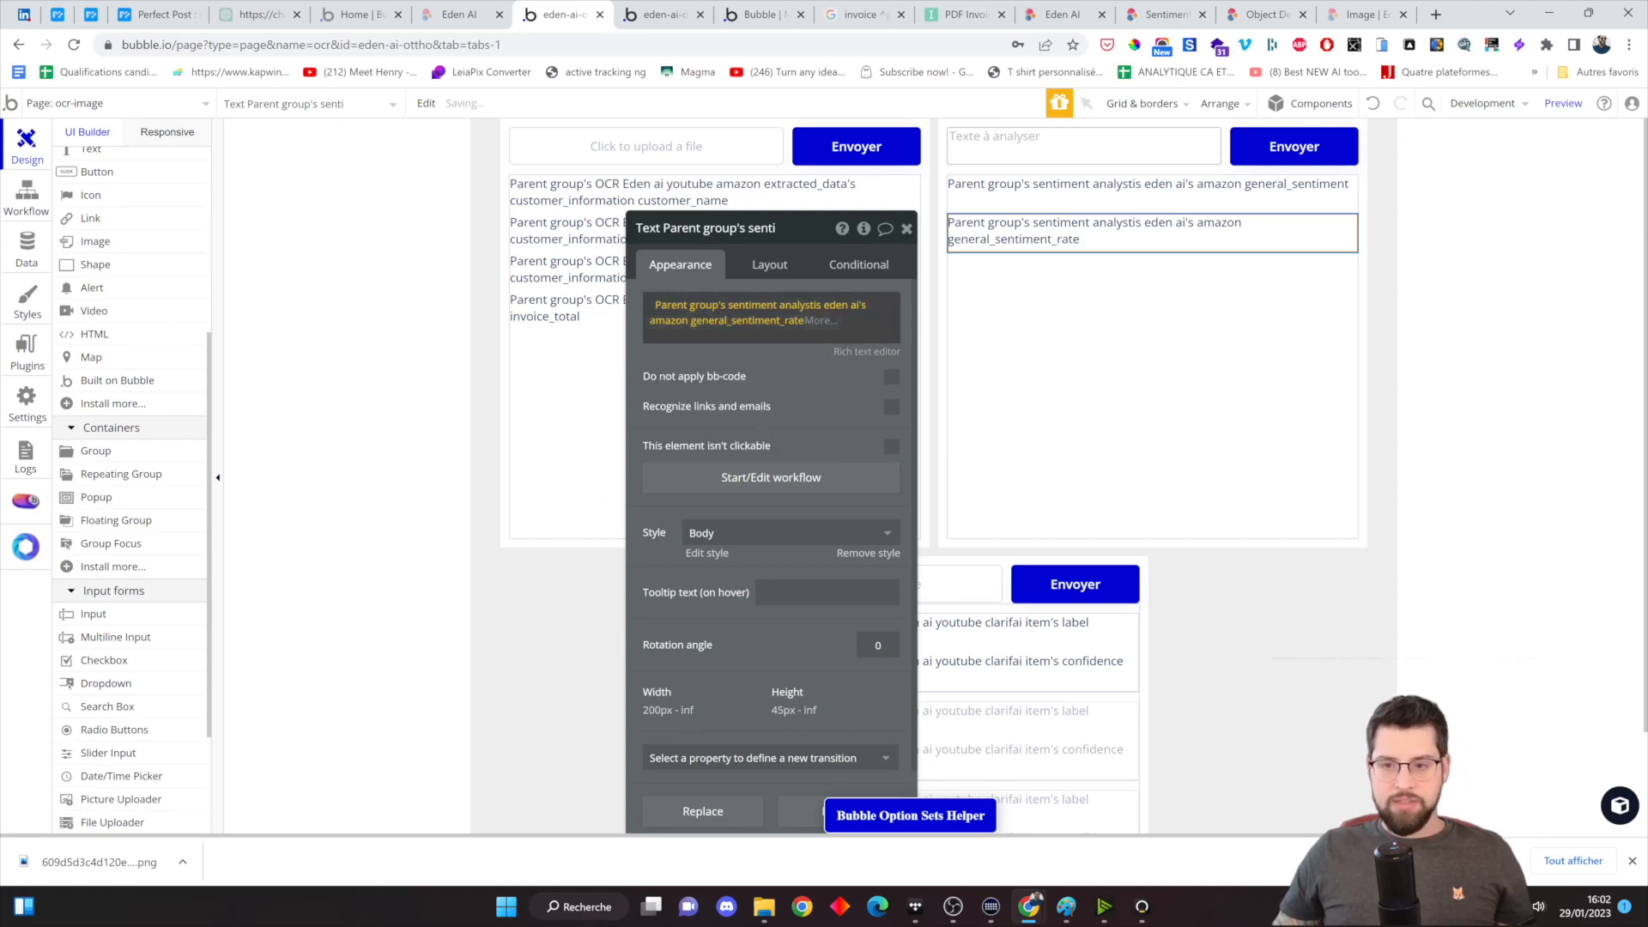
# - Preview the ocr-image page and enter a test sentence starting with "Le" in the Texte à analyser field
pyautogui.click(946, 283)
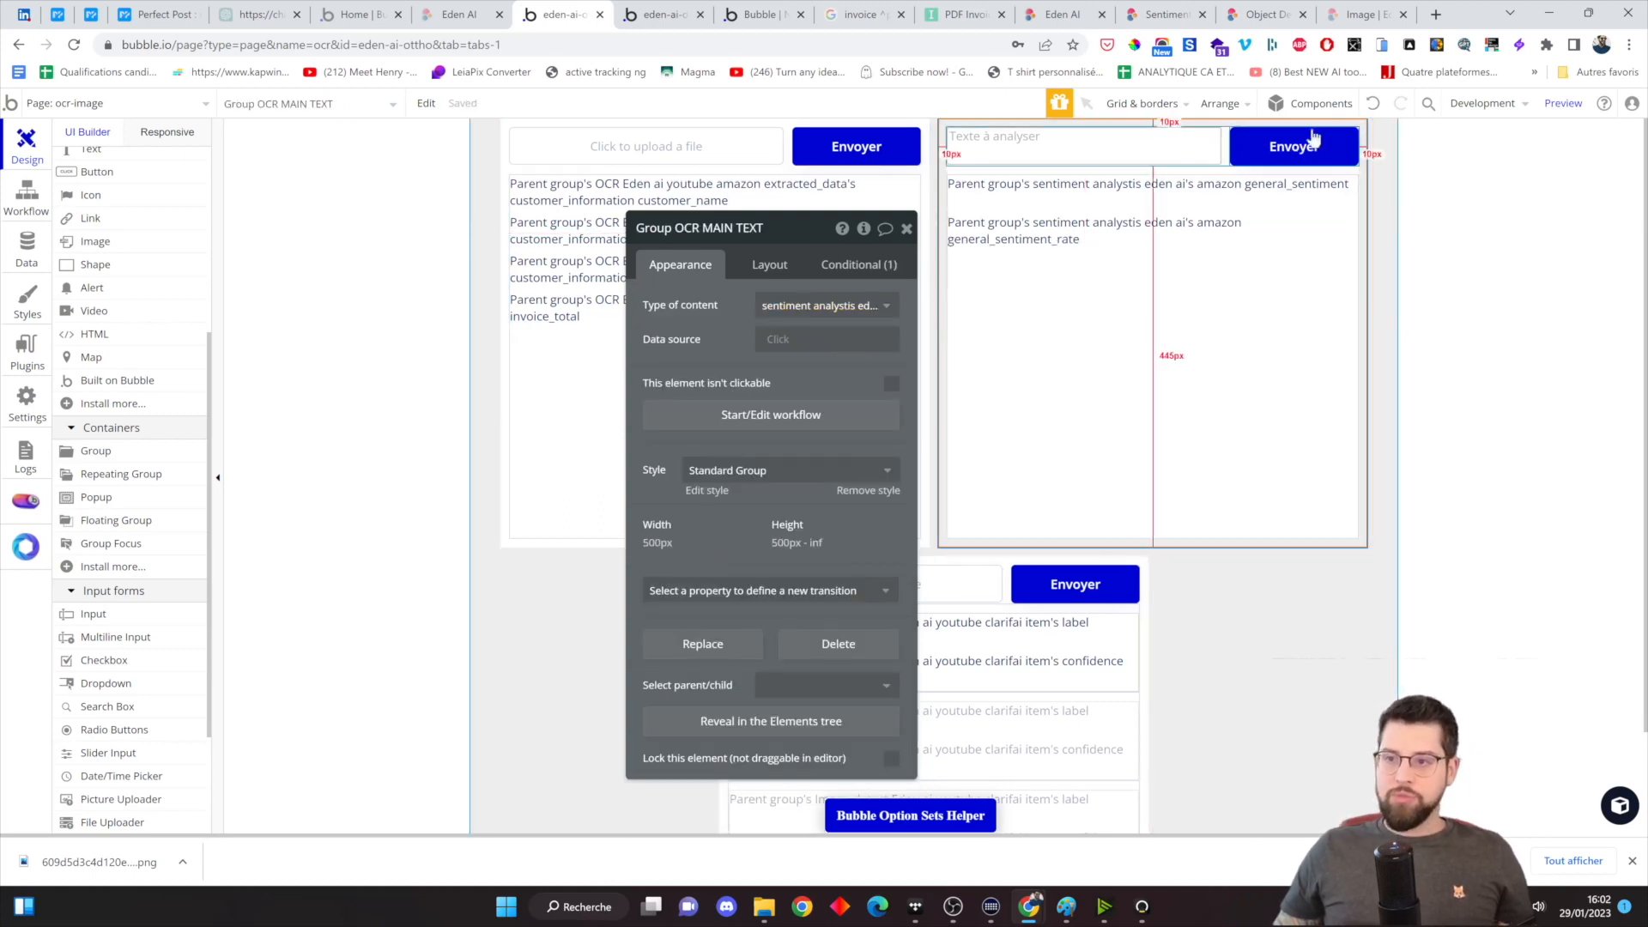
pyautogui.click(1328, 165)
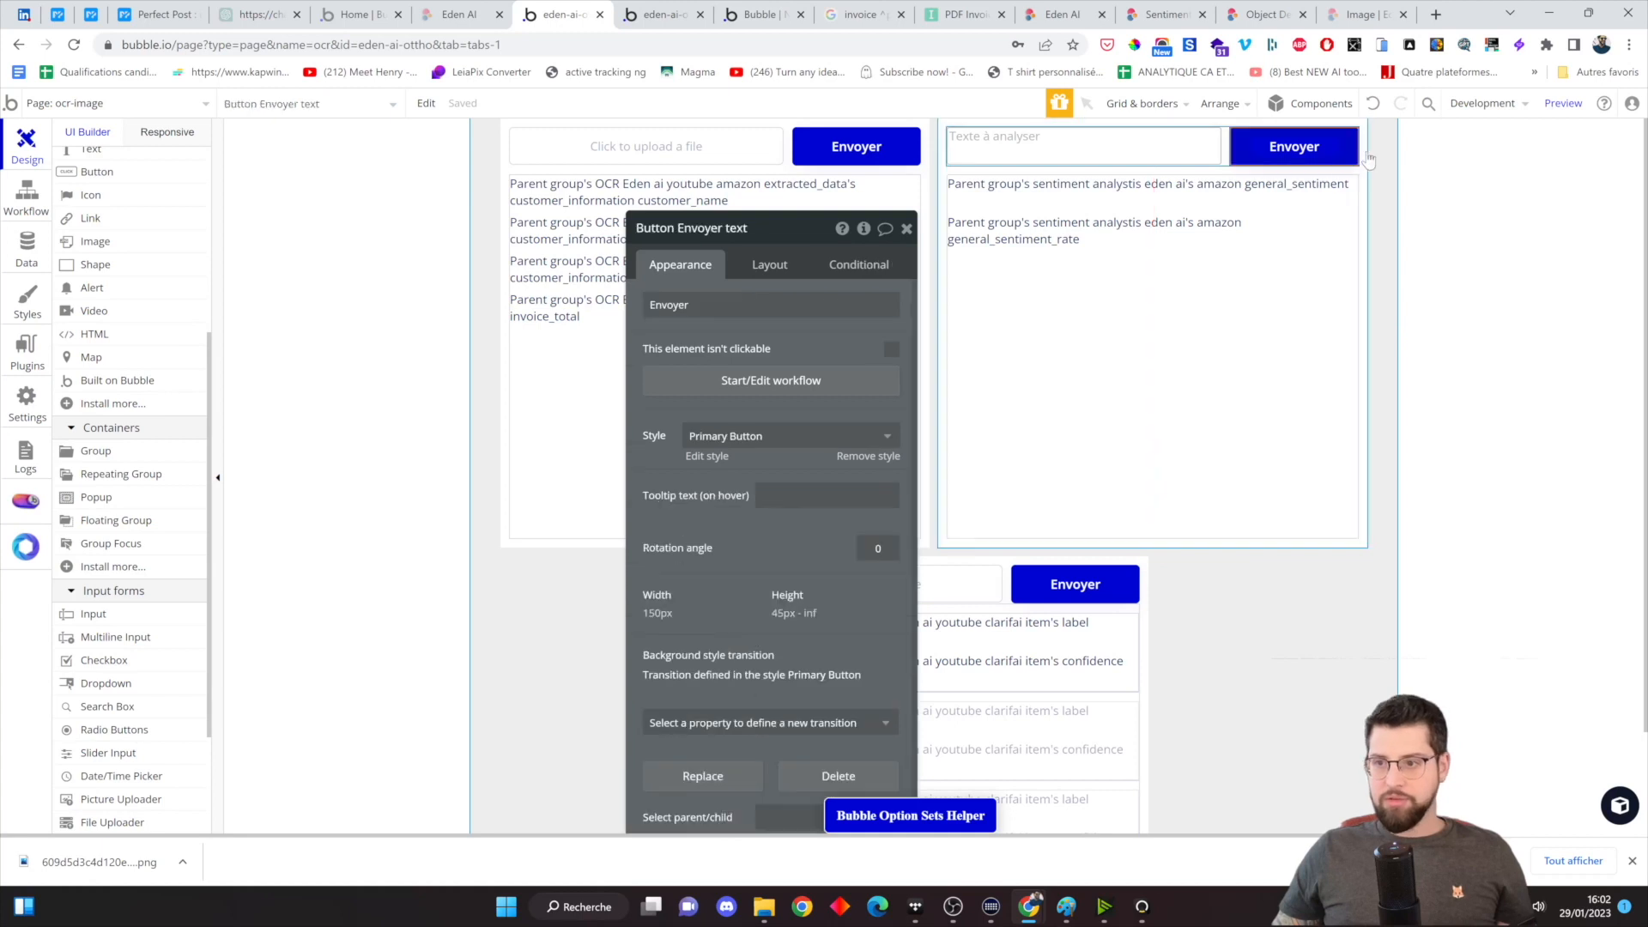
pyautogui.click(1562, 104)
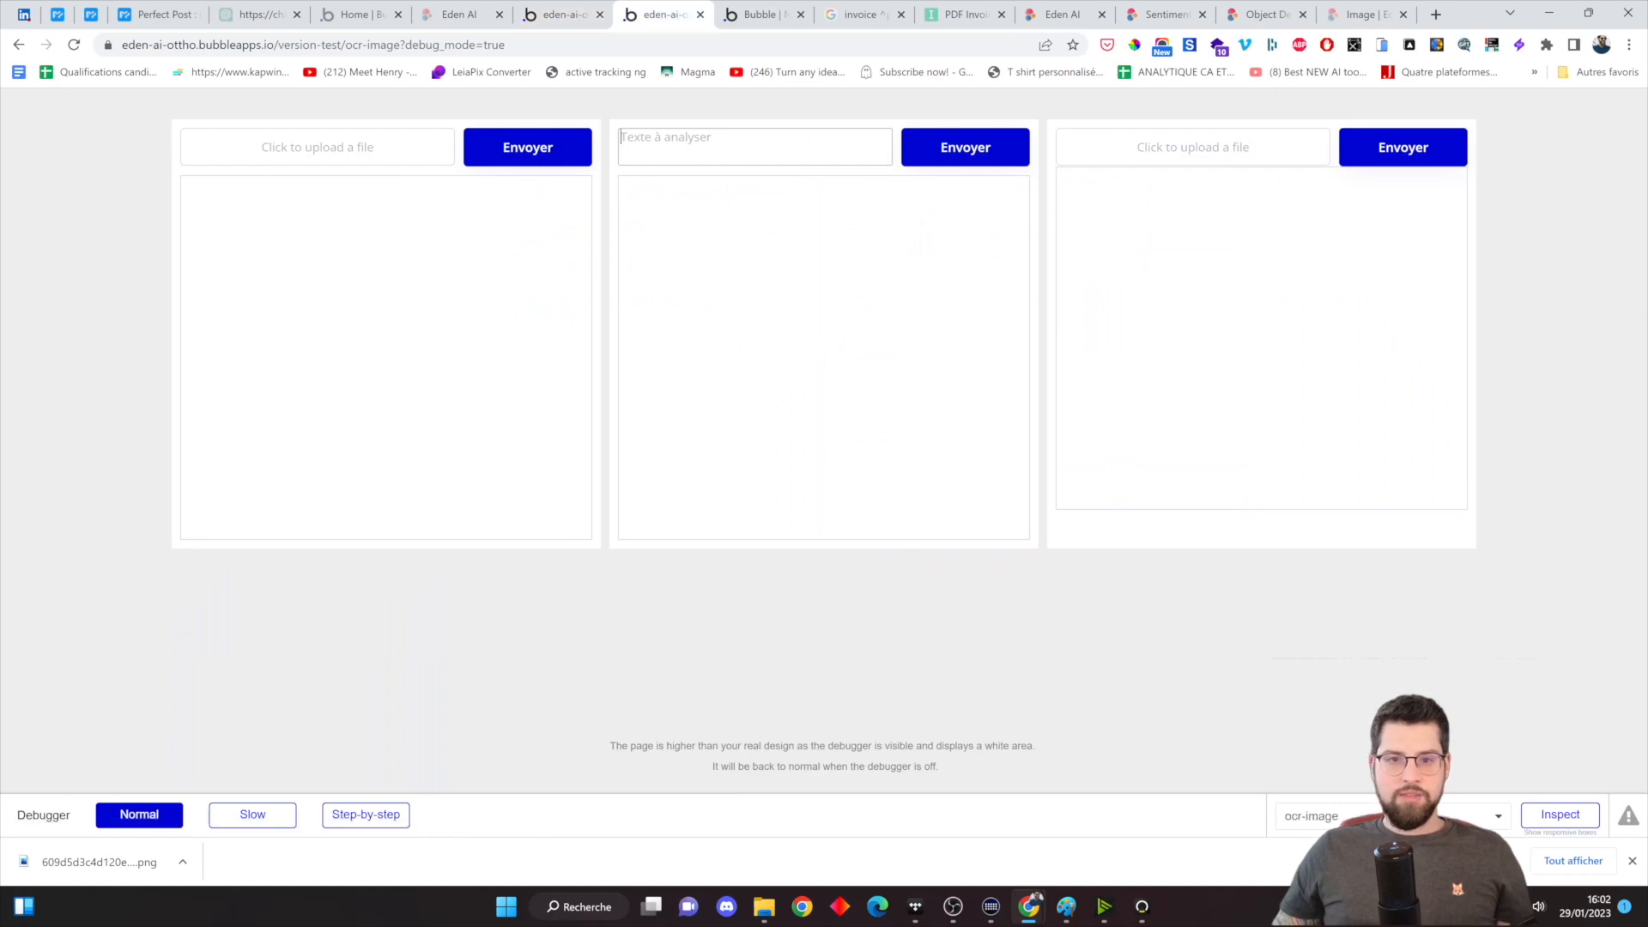
pyautogui.write('Le ciel est beau,')
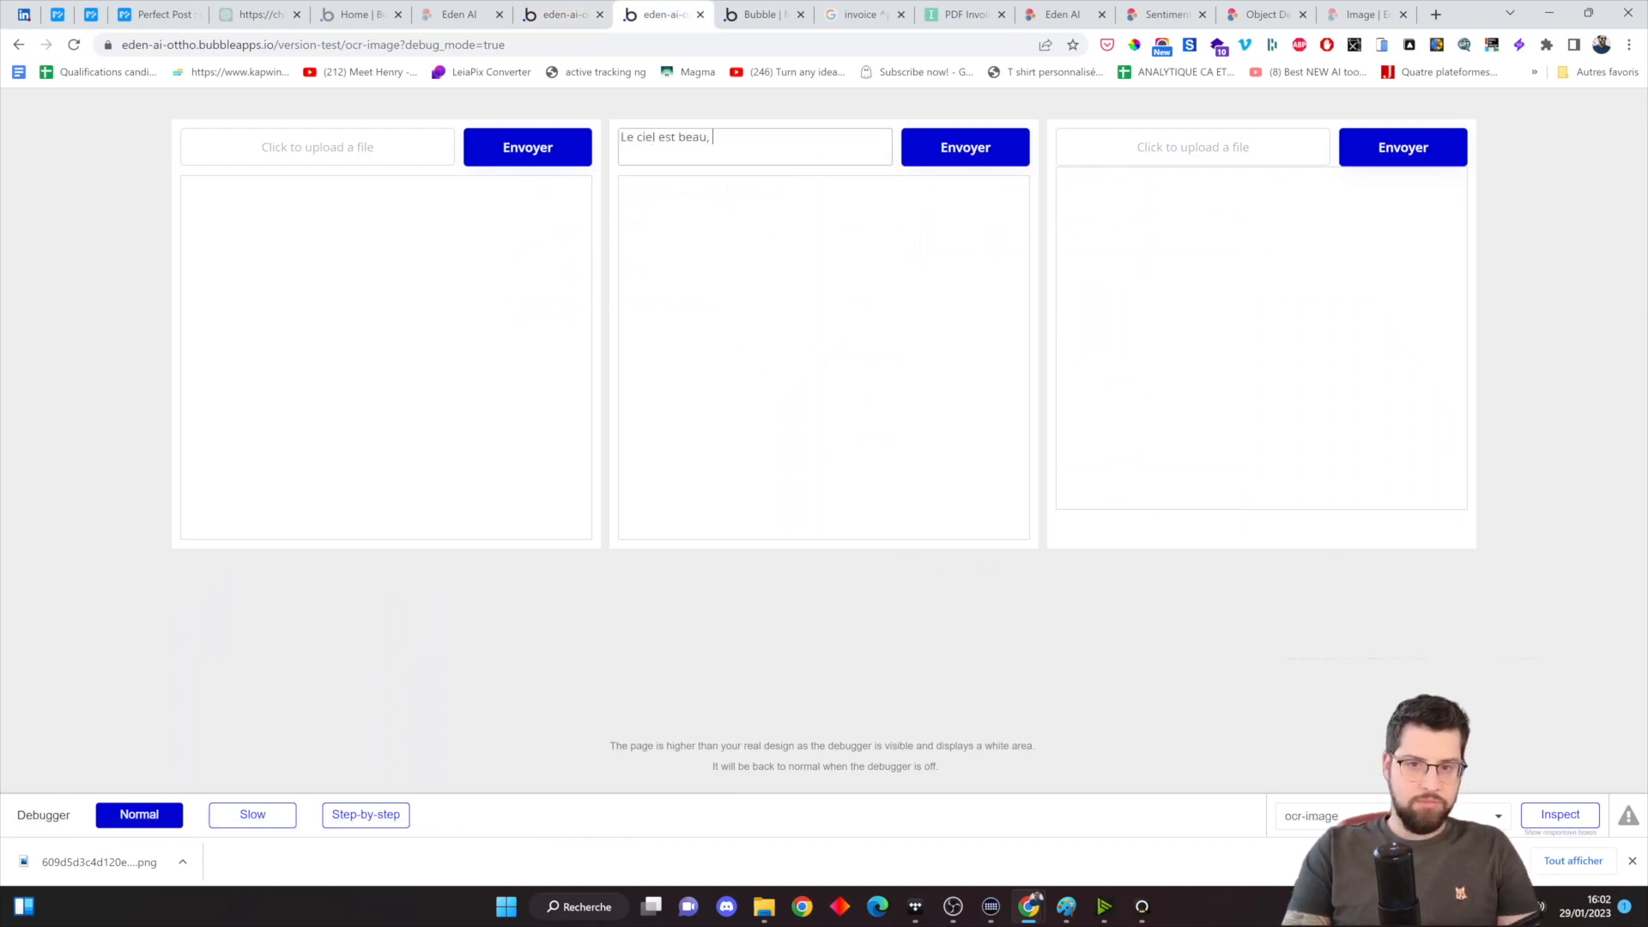
pyautogui.press('BackSpace')
pyautogui.press('BackSpace')
pyautogui.press('BackSpace')
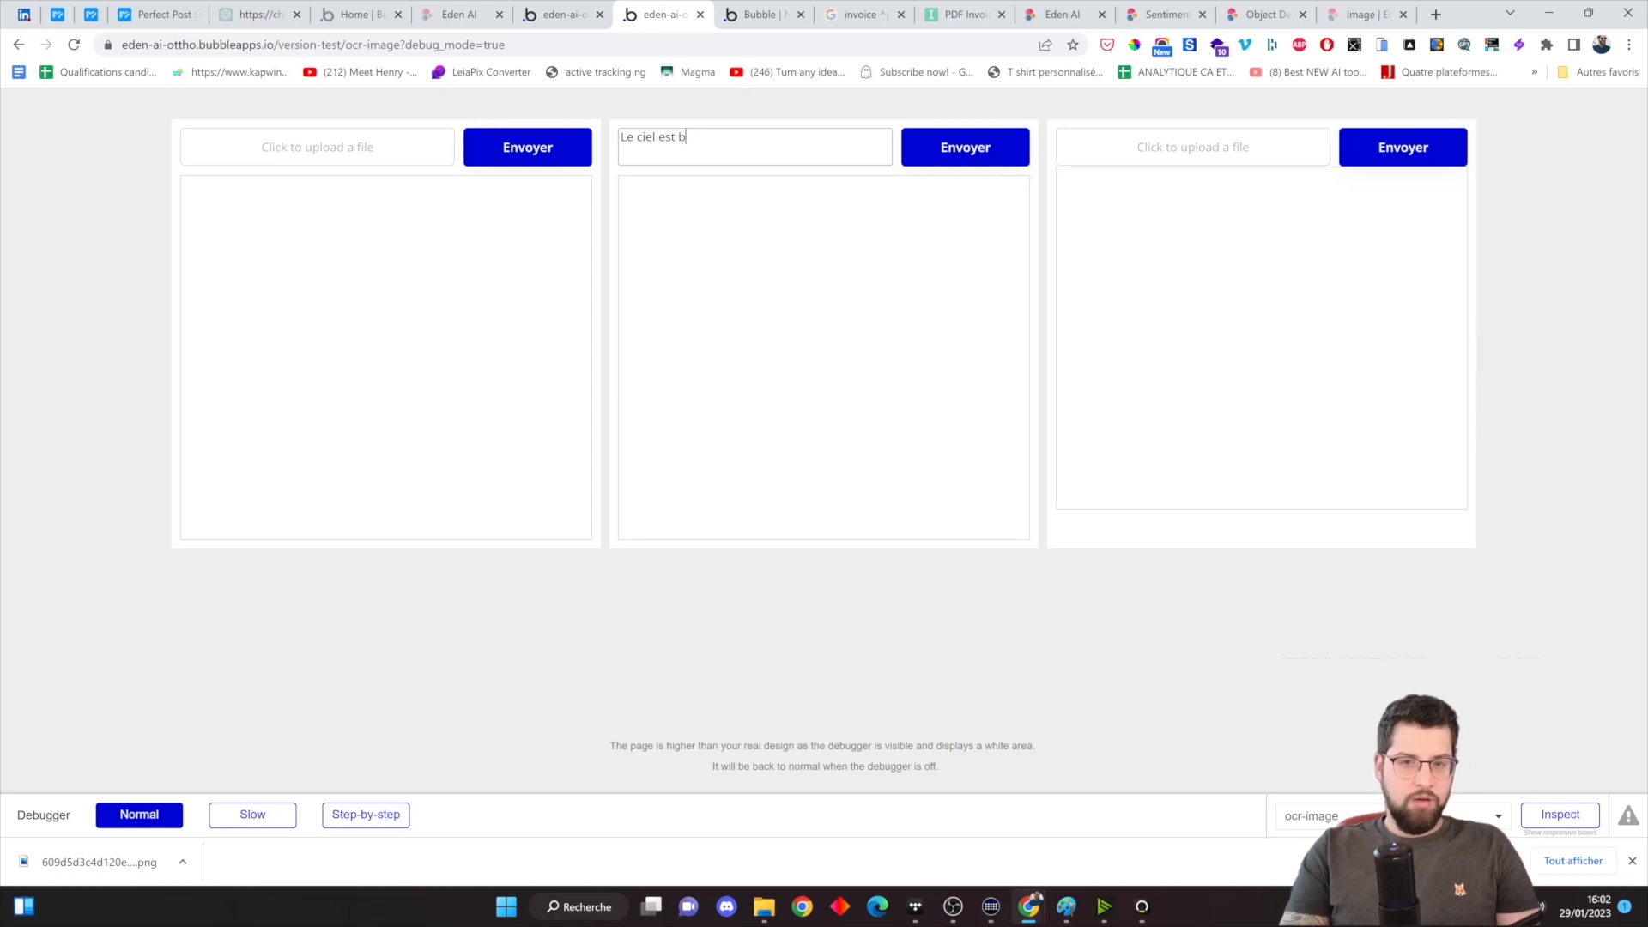
pyautogui.hotkey('ctrl', 'a')
pyautogui.write('Le')
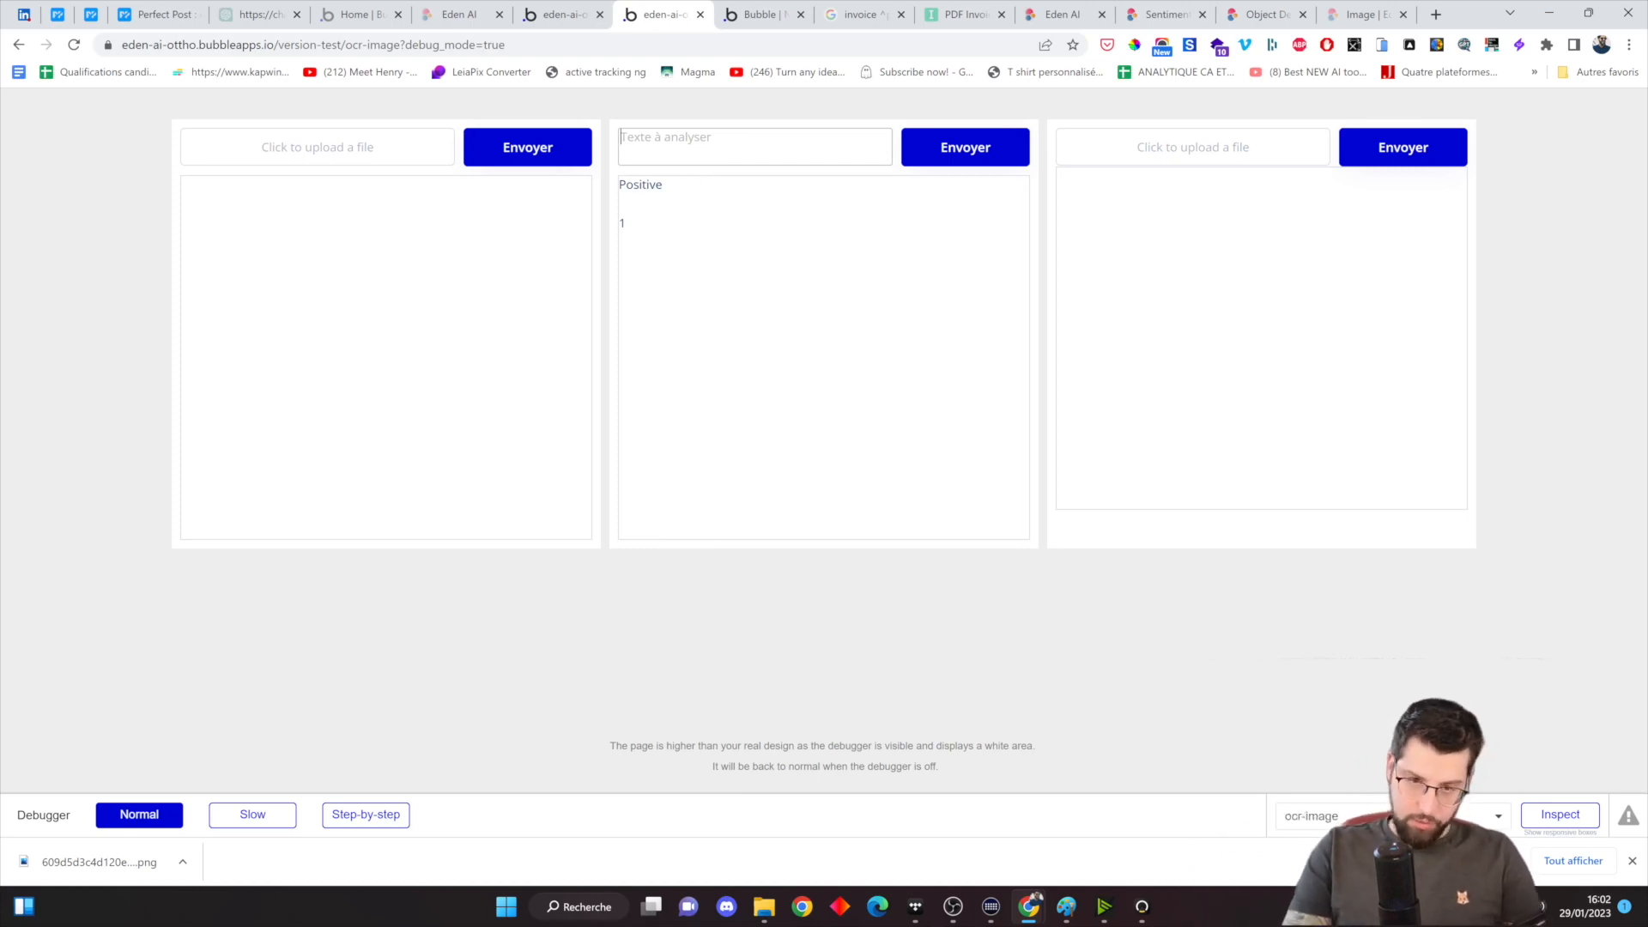
# - Submit the sentence "Je suis vraiment deçu" for sentiment analysis in the preview
pyautogui.write('Je suis vraiment deçu')
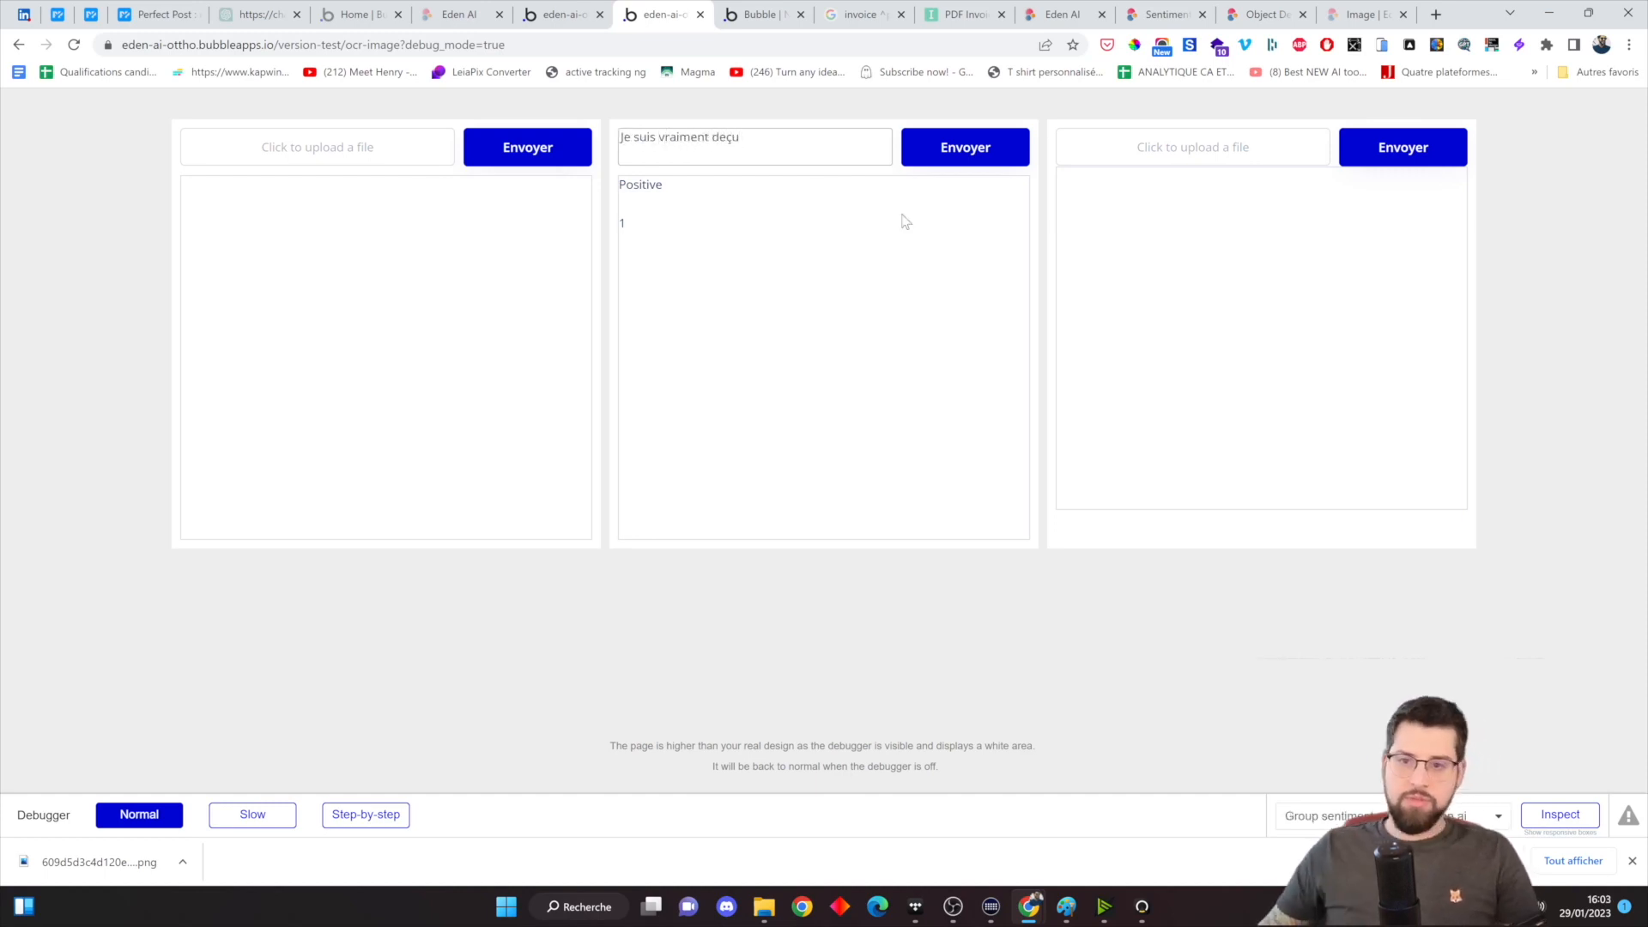
pyautogui.click(935, 137)
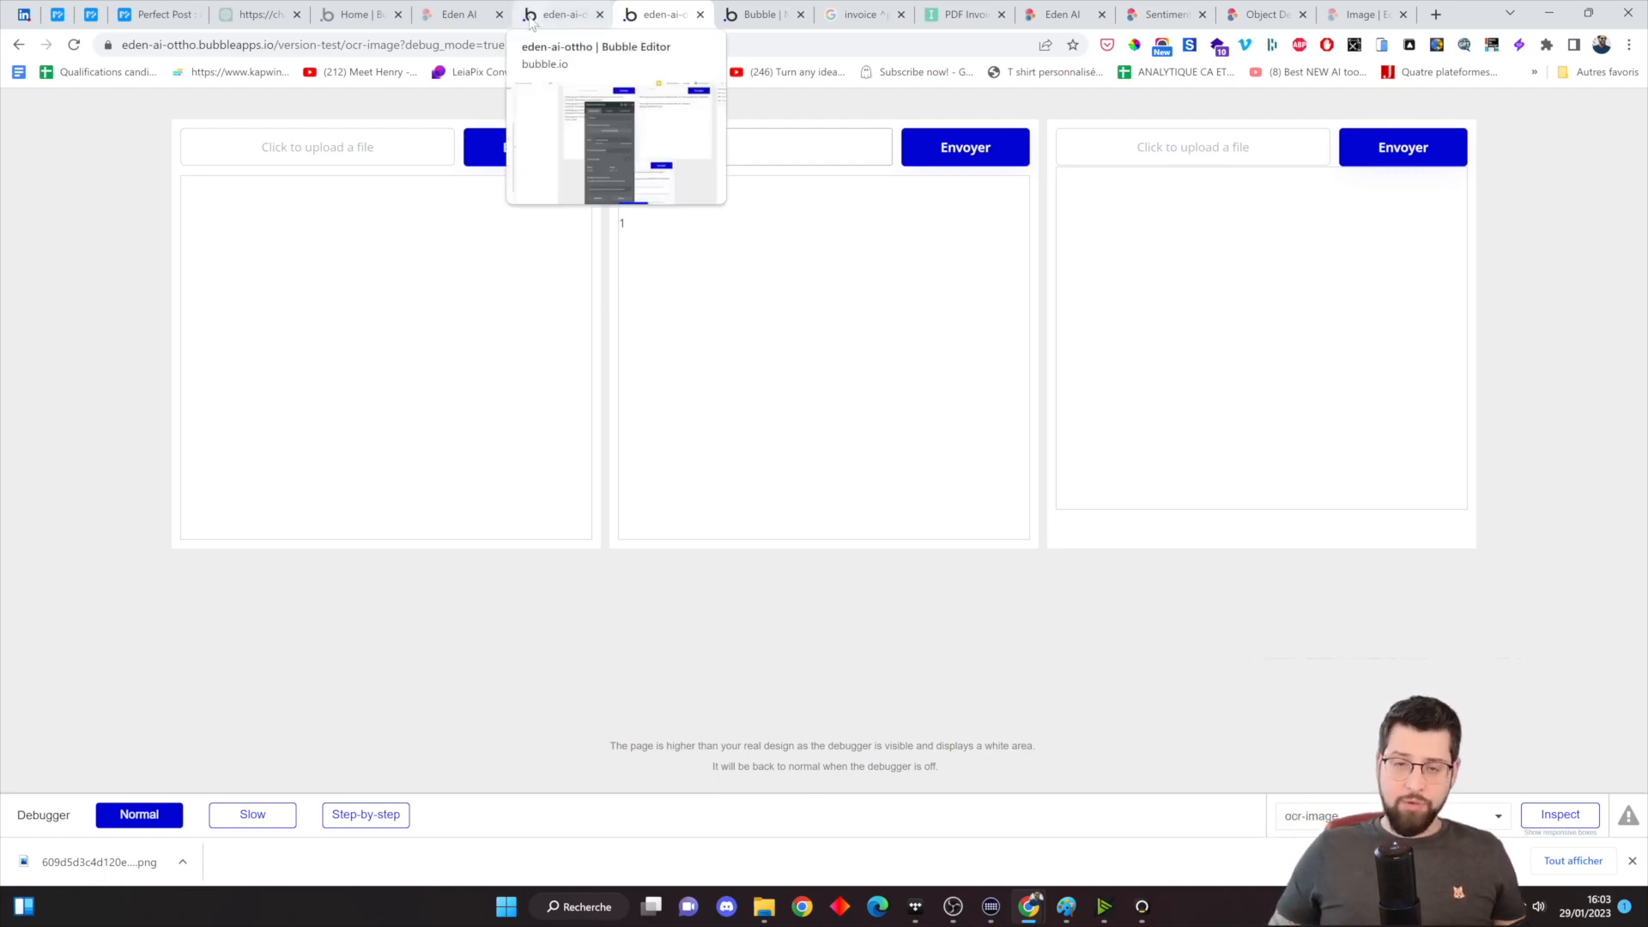
# - Switch to Eden AI's Sentiment Analysis API page and examine its quickstart and provider pricing
pyautogui.click(1056, 17)
pyautogui.scroll(2, 791, 555)
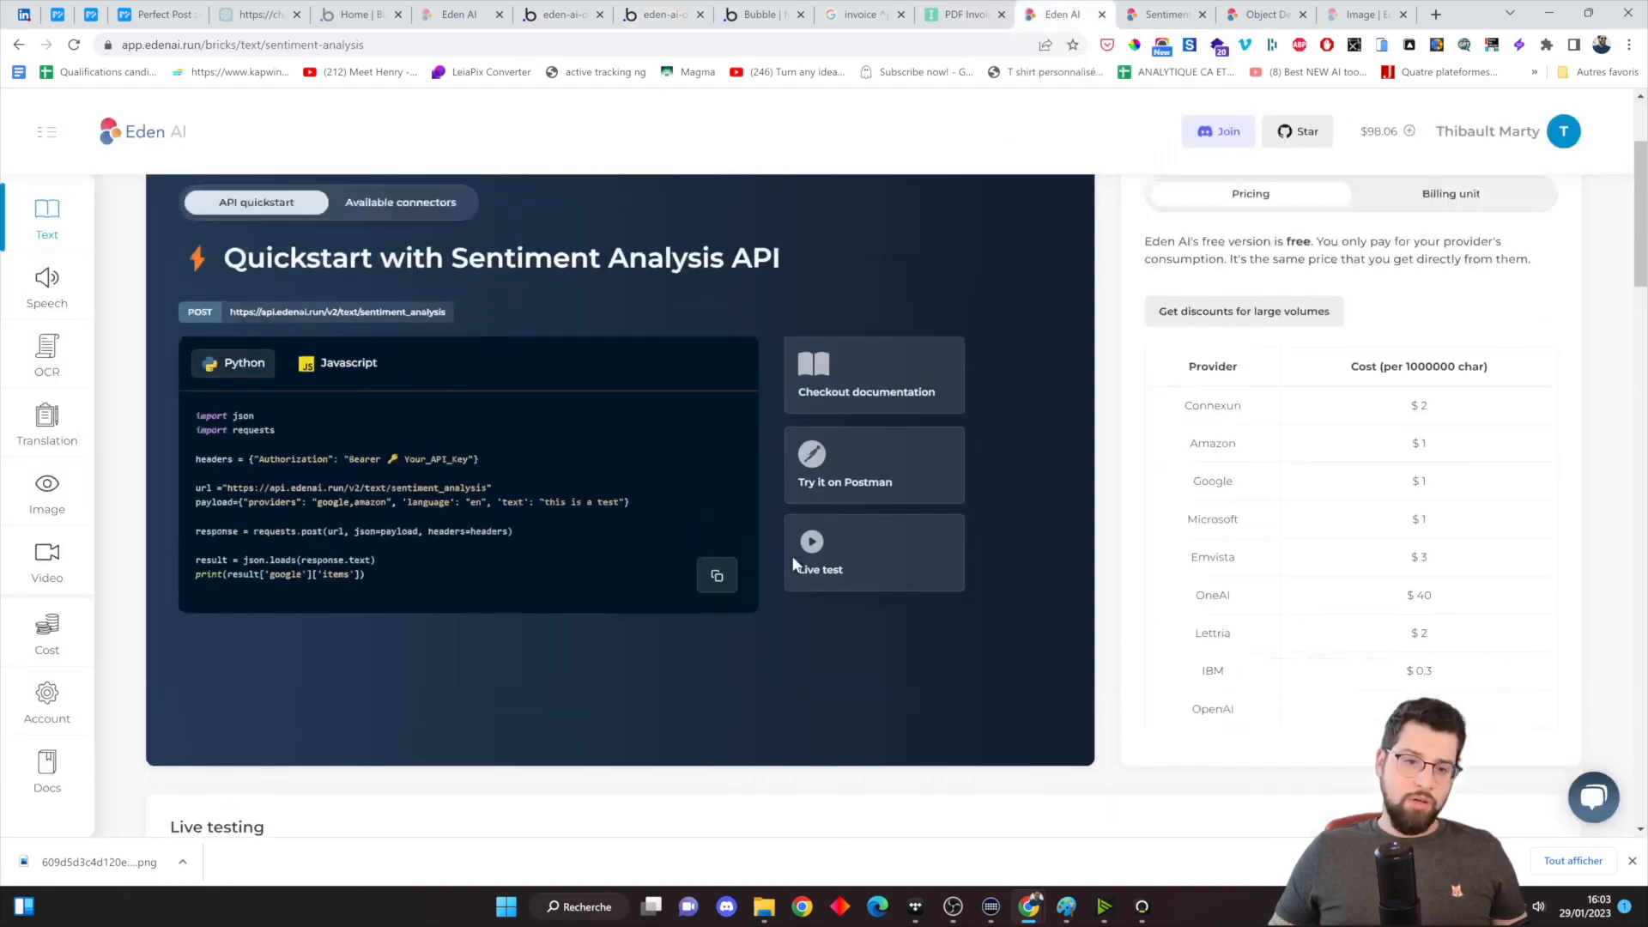